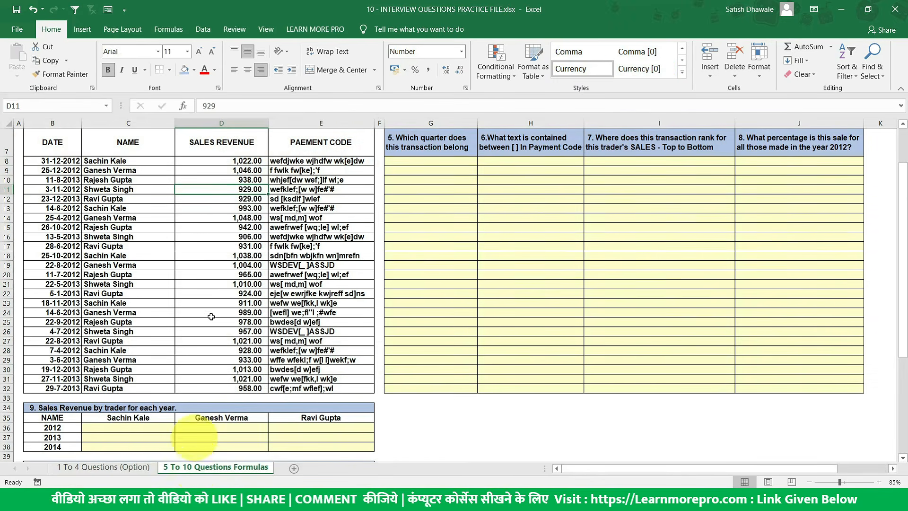
Open the 1 To 4 Questions (Option) sheet and review question 1 with its options, answer box and marks.
left_click(102, 467)
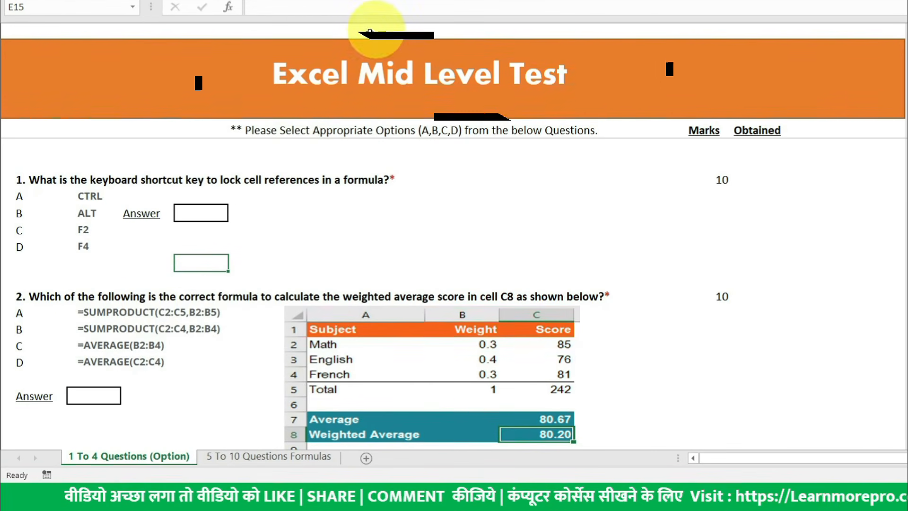
left_click(331, 57)
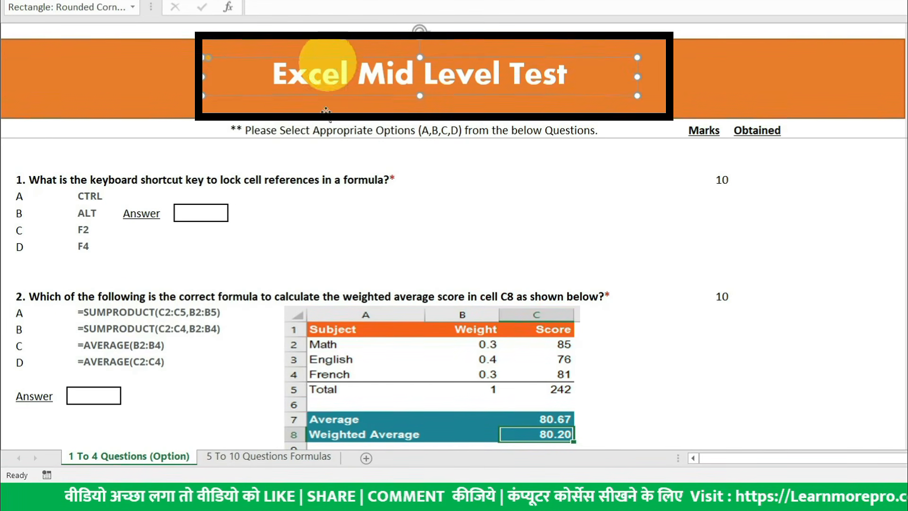
left_click(273, 197)
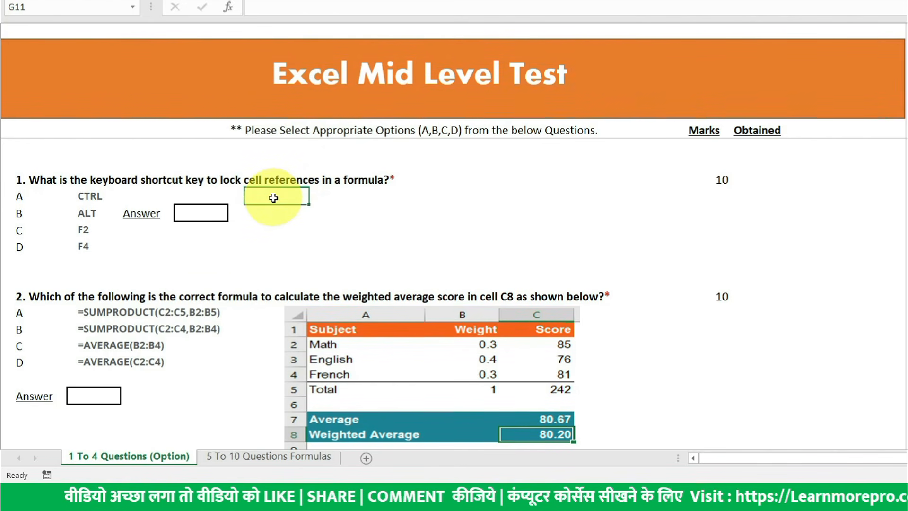
left_click_drag(20, 178, 428, 248)
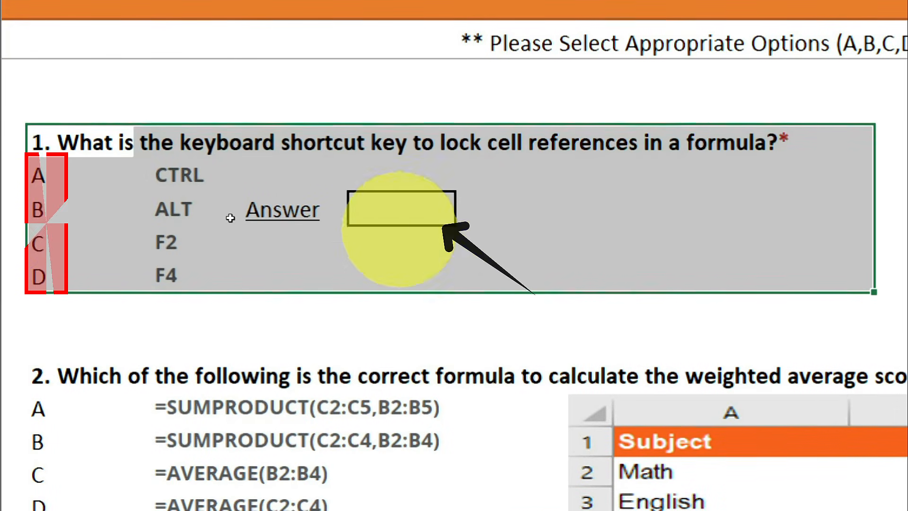
left_click(205, 211)
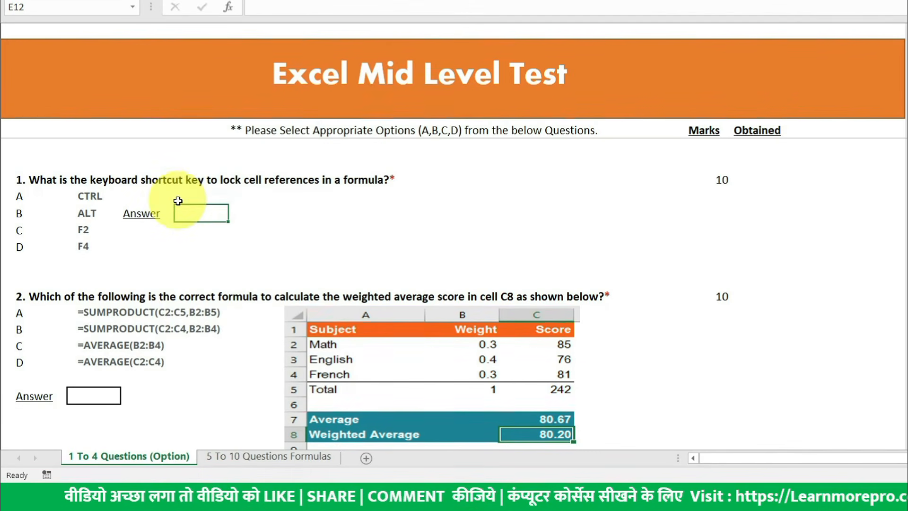
left_click(716, 182)
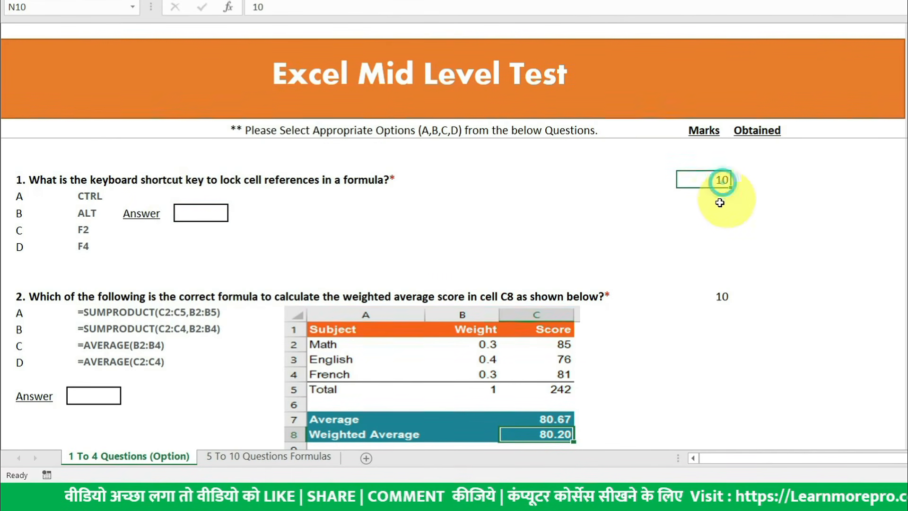
left_click(7, 180)
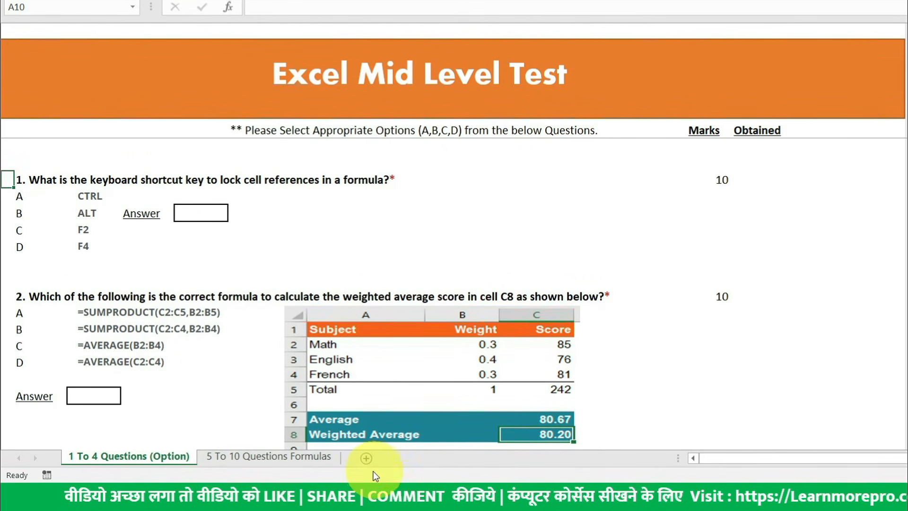
Add a new worksheet and enter 50 in cell B3.
left_click(371, 457)
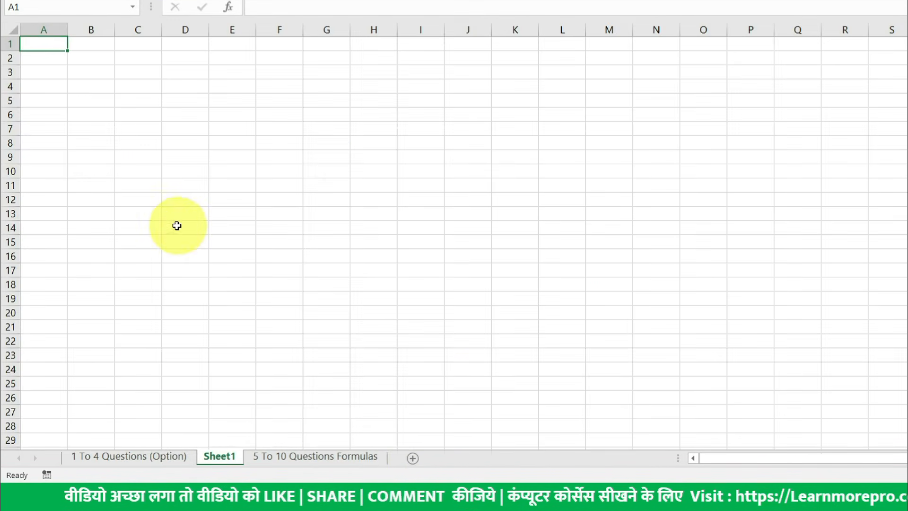
scroll(92, 148, "up", 4, "ctrl")
scroll(92, 148, "up", 3, "ctrl")
left_click(186, 140)
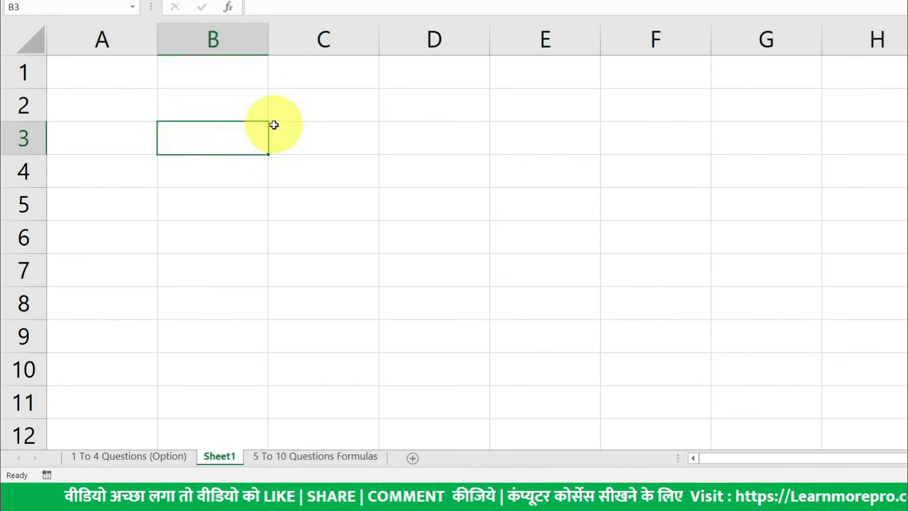
type("=")
key("Escape")
type("50")
key("Tab")
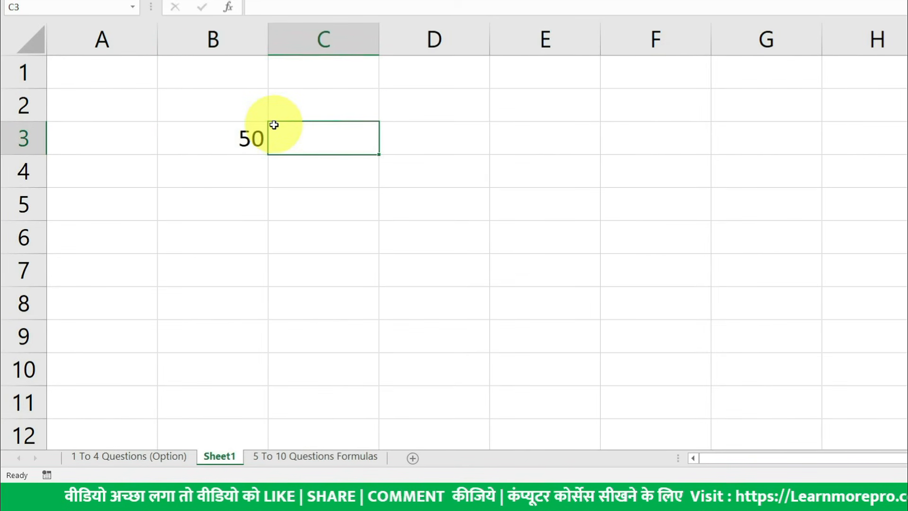
Enter the values 10, 20, 30 and 50 in cells D2 to D5.
key("Up")
key("Right")
type("10 20 30 50")
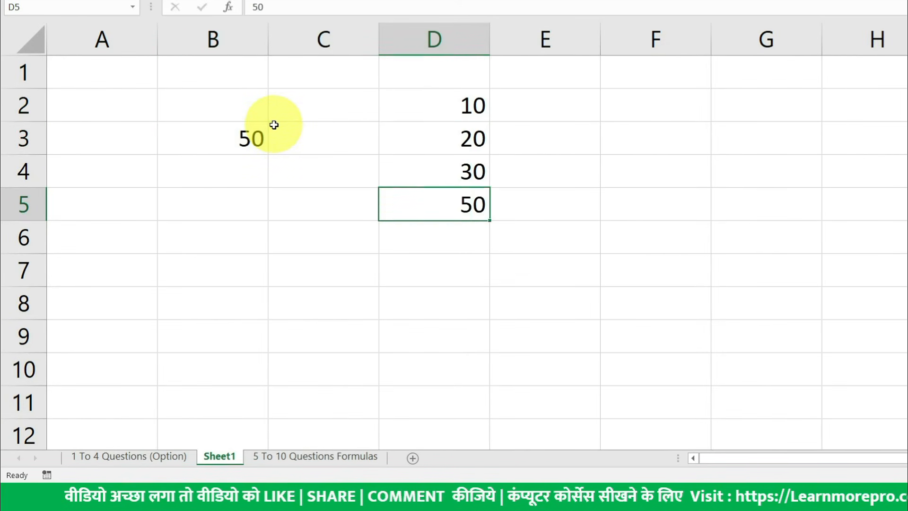
key("Return")
left_click(425, 148)
left_click_drag(426, 147, 426, 204)
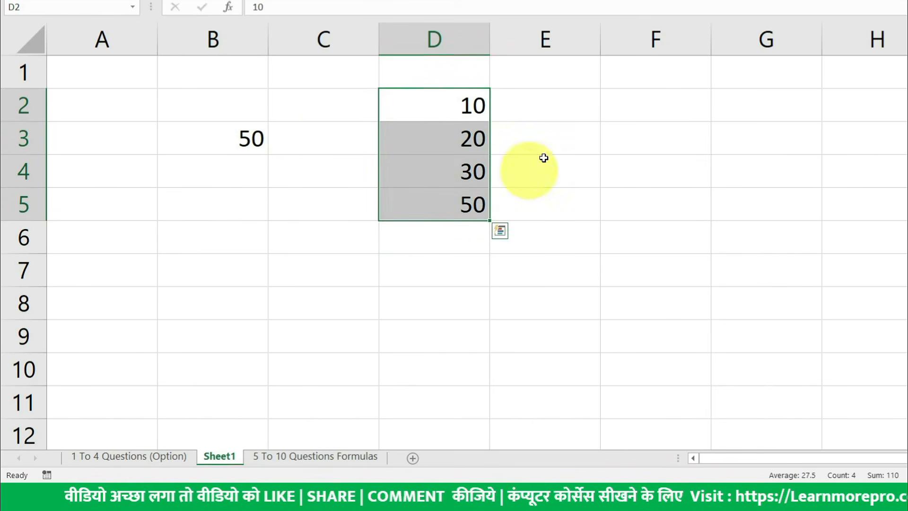
Enter the formula =D2+B3 in cell E2 and fill it down to E5.
left_click(563, 100)
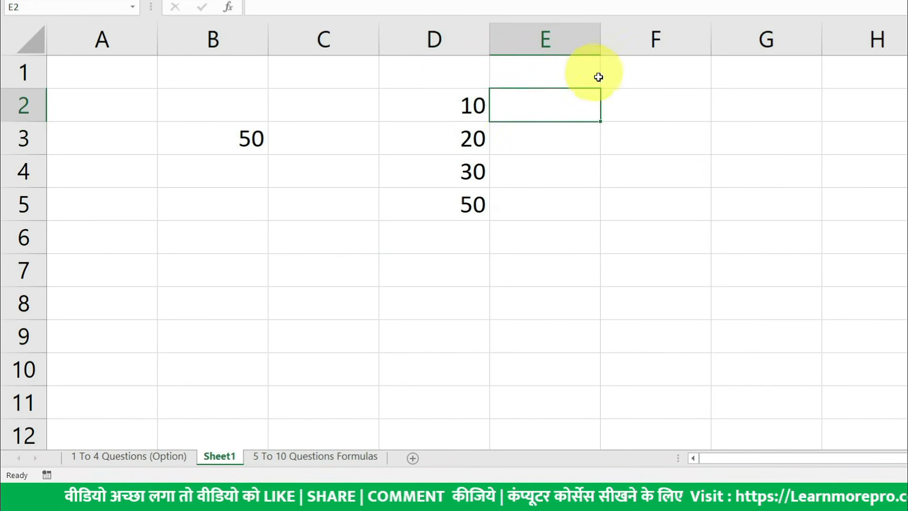
left_click(564, 102)
type("=")
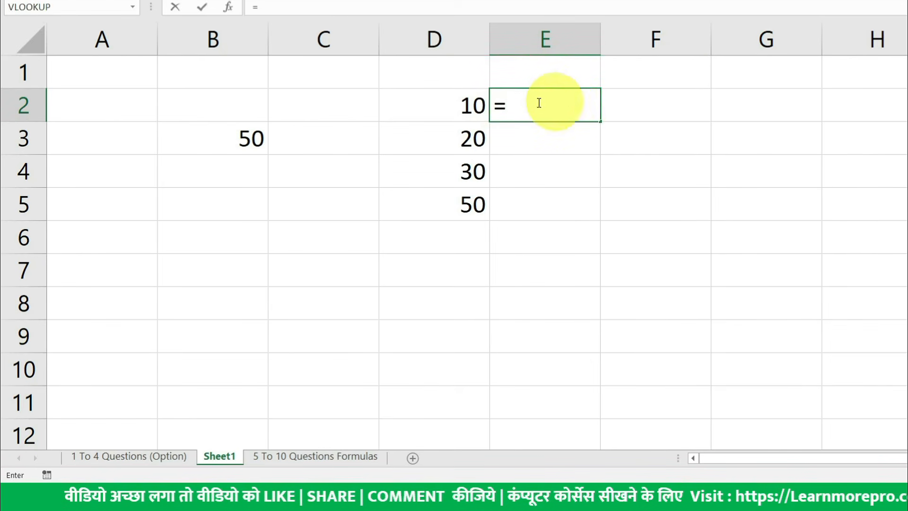
left_click(458, 99)
type("+")
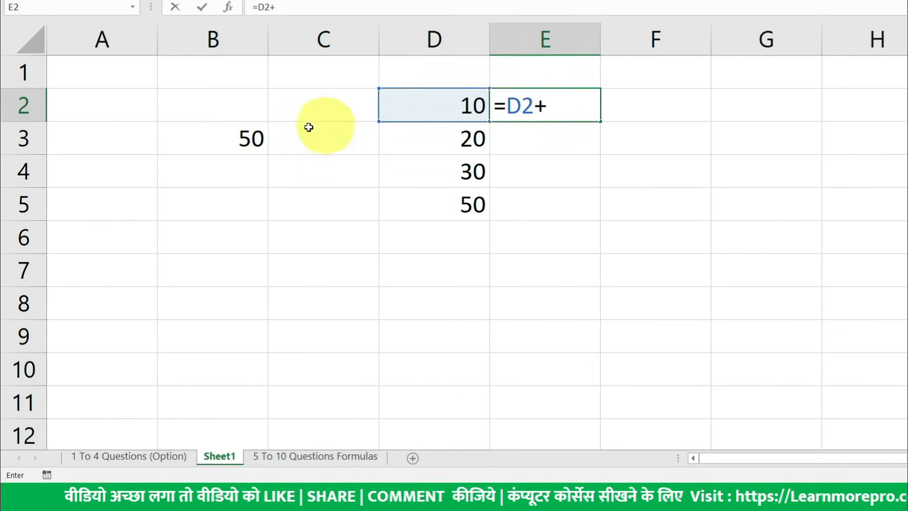
left_click(231, 136)
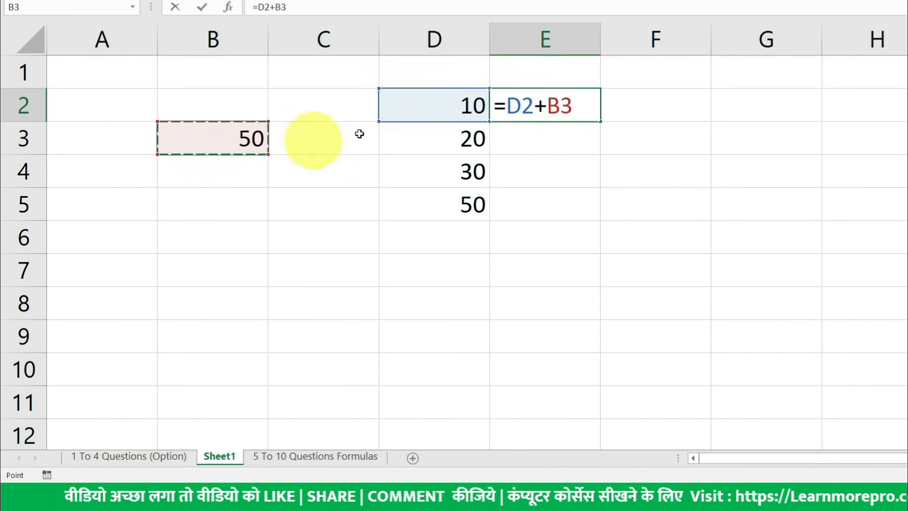
key("Return")
left_click(587, 113)
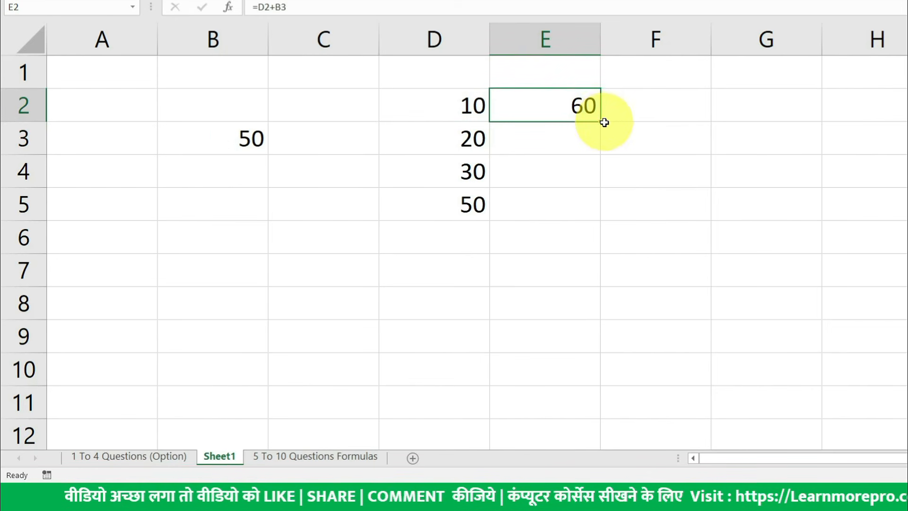
left_click_drag(601, 123, 604, 217)
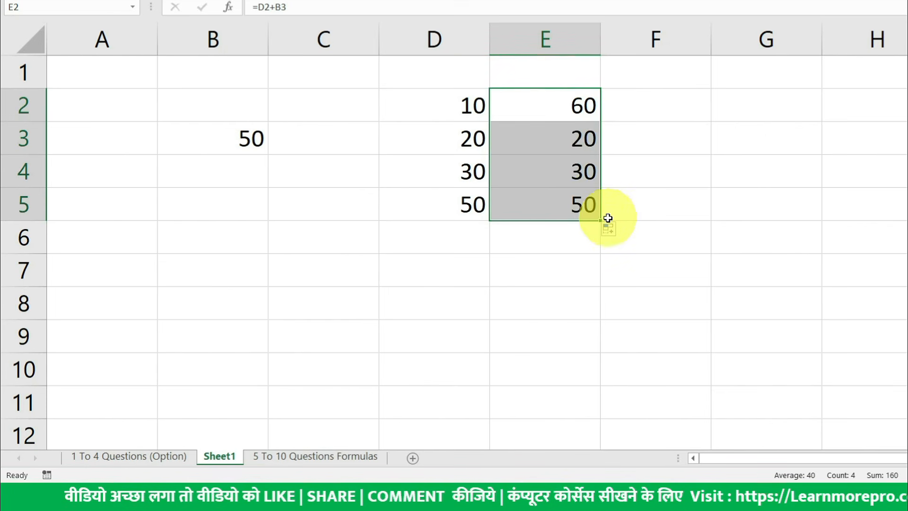
Examine the cell references in the copied formulas in E3 to E5 and in the original formula in E2.
left_click(578, 151)
double_click(585, 142)
key("Escape")
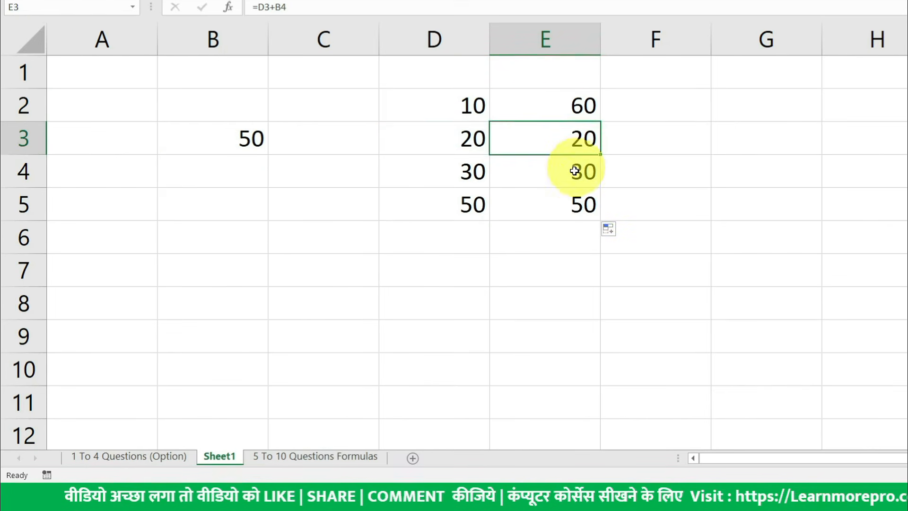
double_click(575, 172)
key("Escape")
double_click(574, 207)
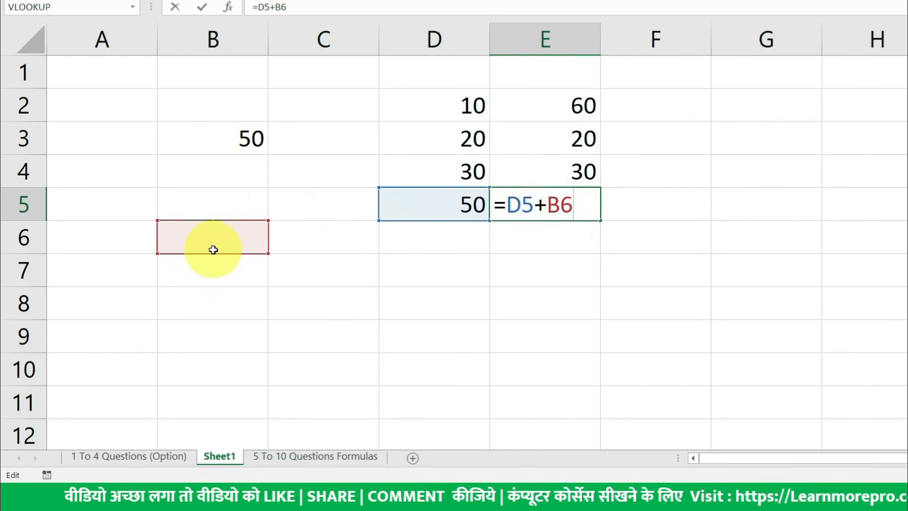
key("Escape")
double_click(558, 108)
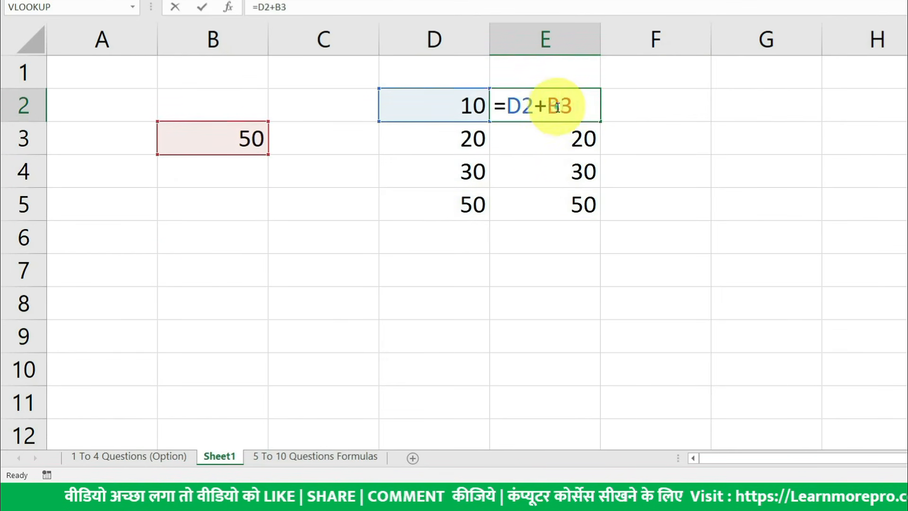
left_click_drag(548, 106, 581, 106)
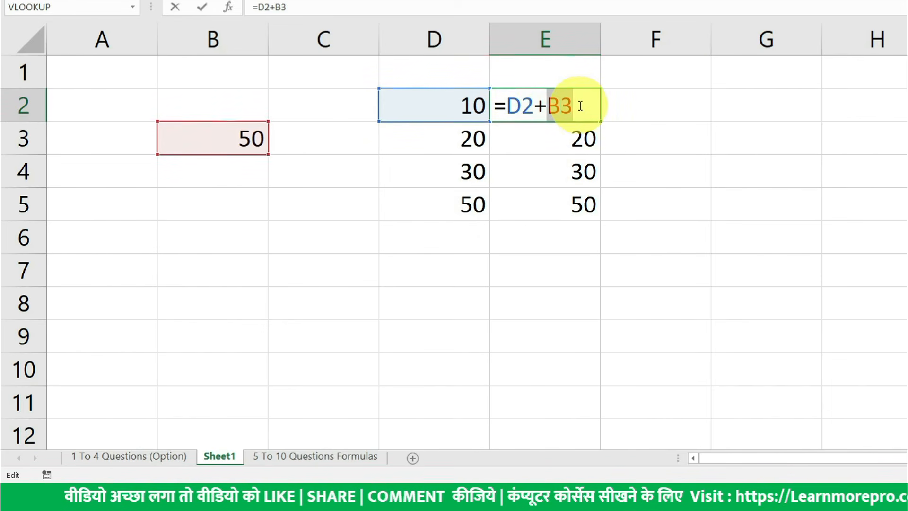
key("Escape")
double_click(551, 106)
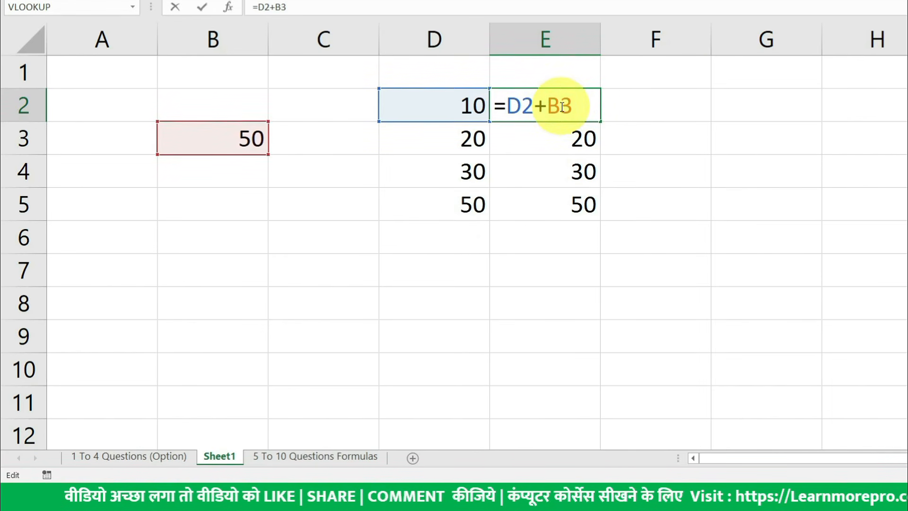
key("Escape")
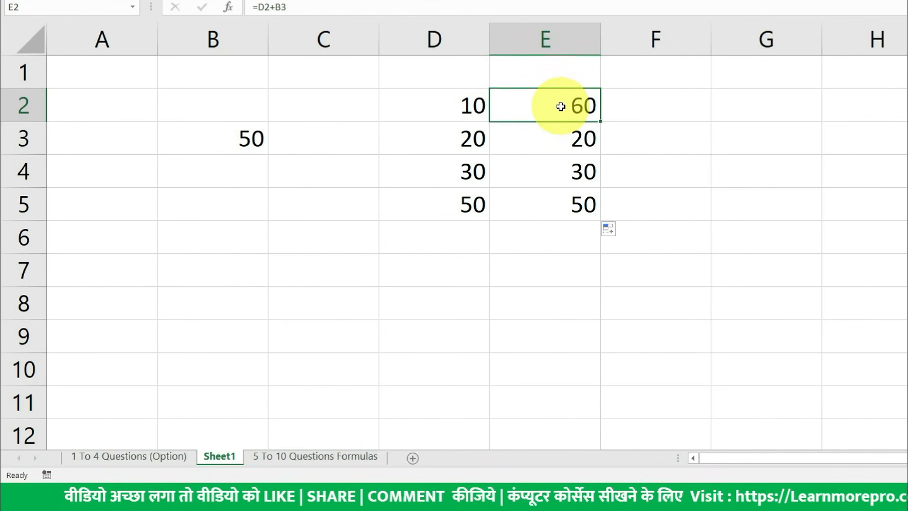
Make the B3 reference absolute in E2 so the formula reads =D2+$B$3, and refill it down to E5.
double_click(562, 107)
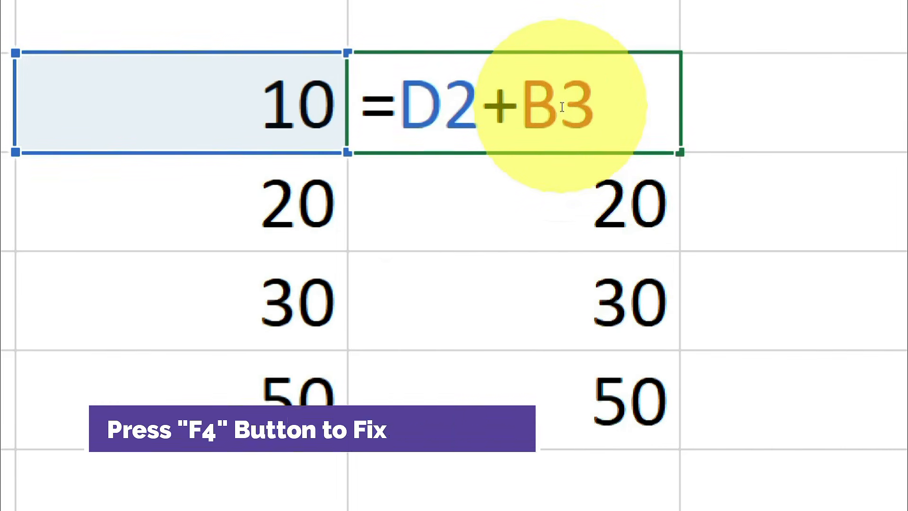
key("F4")
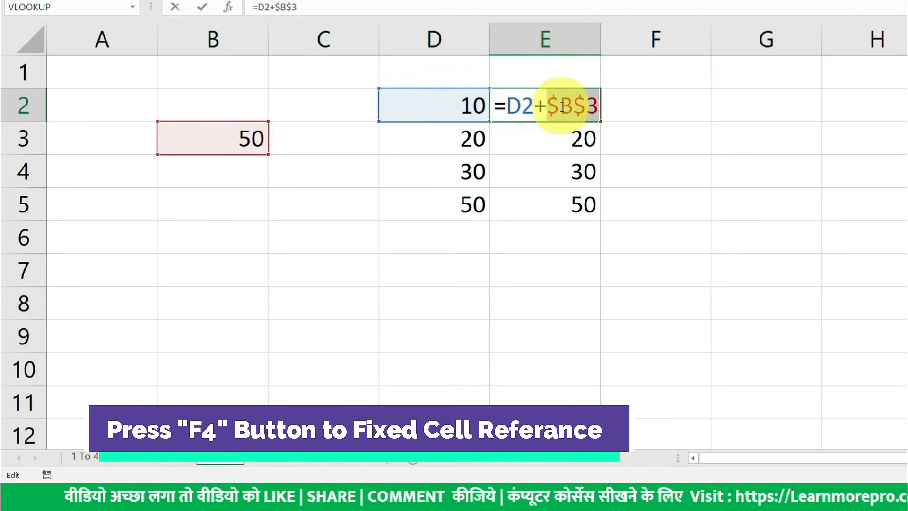
key("Return")
left_click(581, 106)
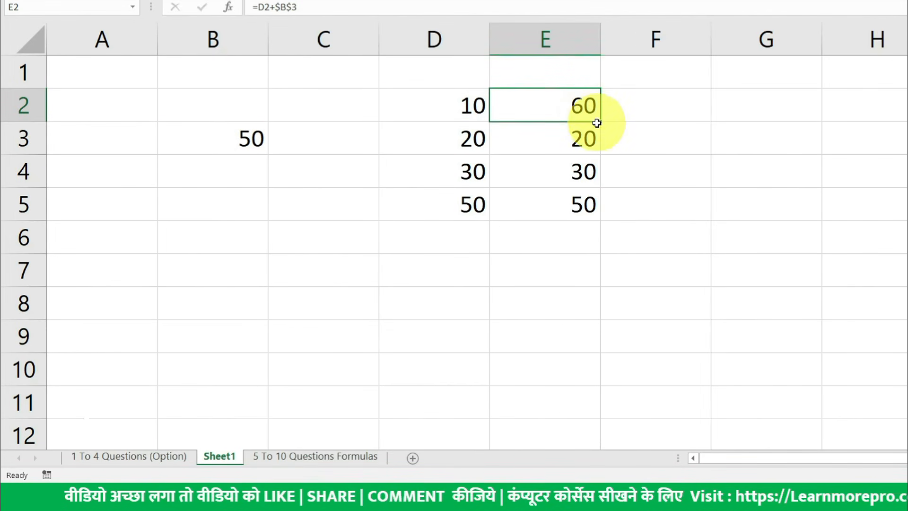
left_click_drag(600, 122, 588, 206)
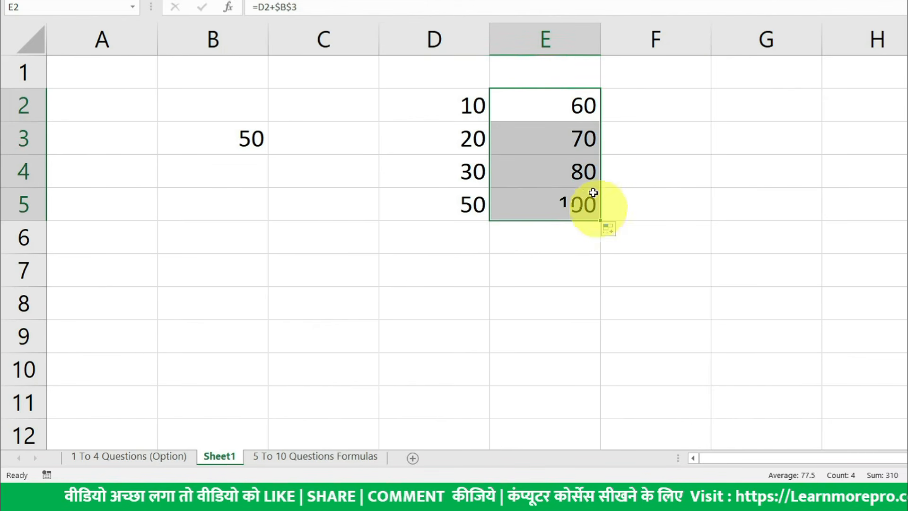
Check which cells the refilled formulas in E3, E4 and E5 refer to.
key("Return")
double_click(576, 137)
key("Escape")
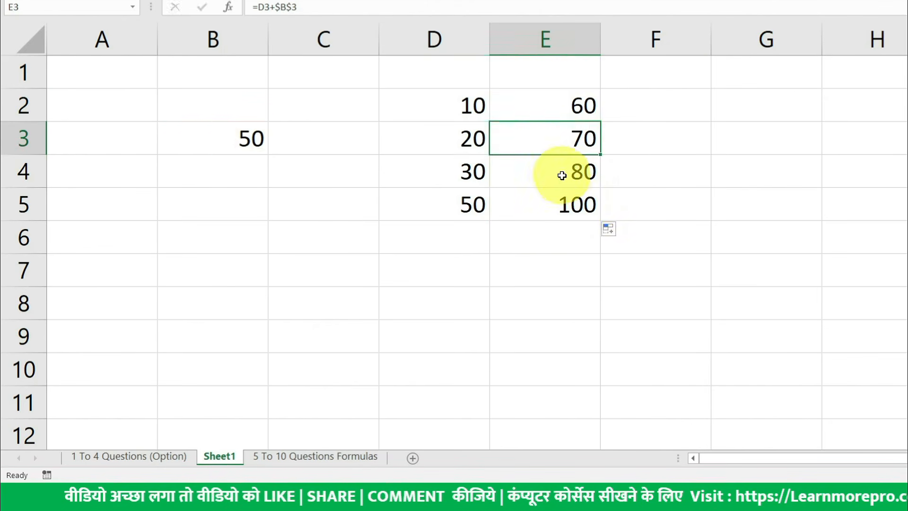
double_click(563, 176)
key("Escape")
double_click(562, 199)
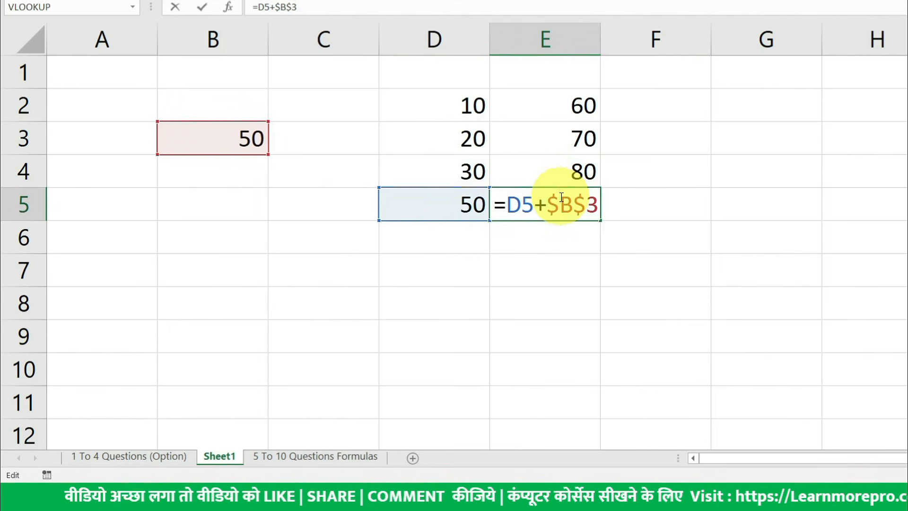
key("Escape")
Change the value in cell B3 to 100.
left_click(263, 148)
type("100")
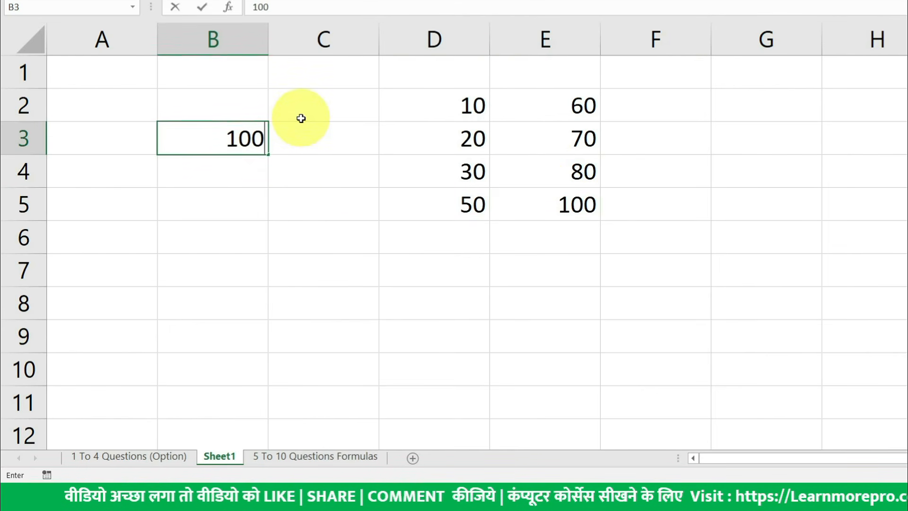
key("Return")
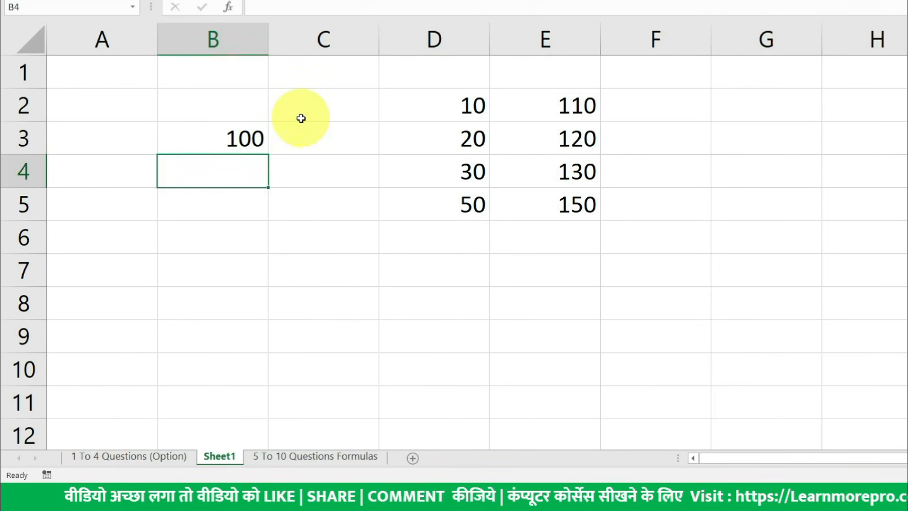
Return to the 1 To 4 Questions (Option) sheet and enter F4 as the answer to question 1 in E12.
left_click(157, 455)
left_click(208, 215)
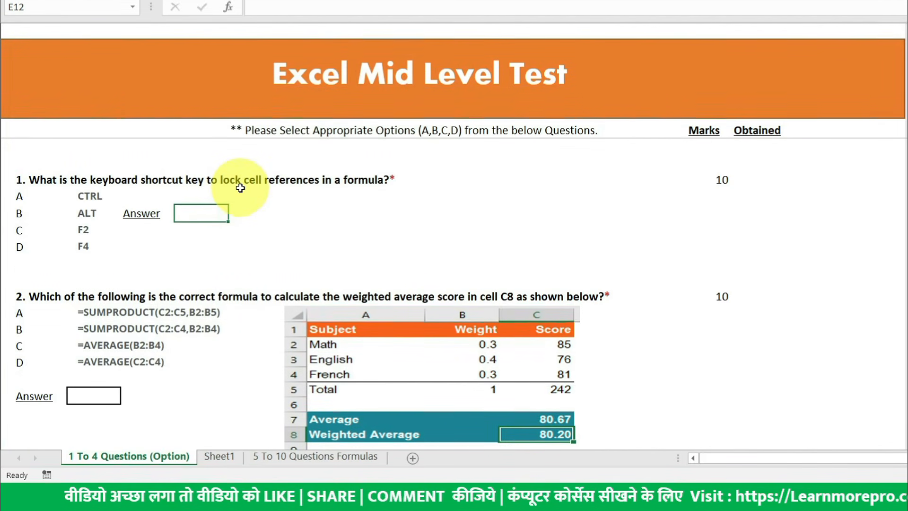
type("F4")
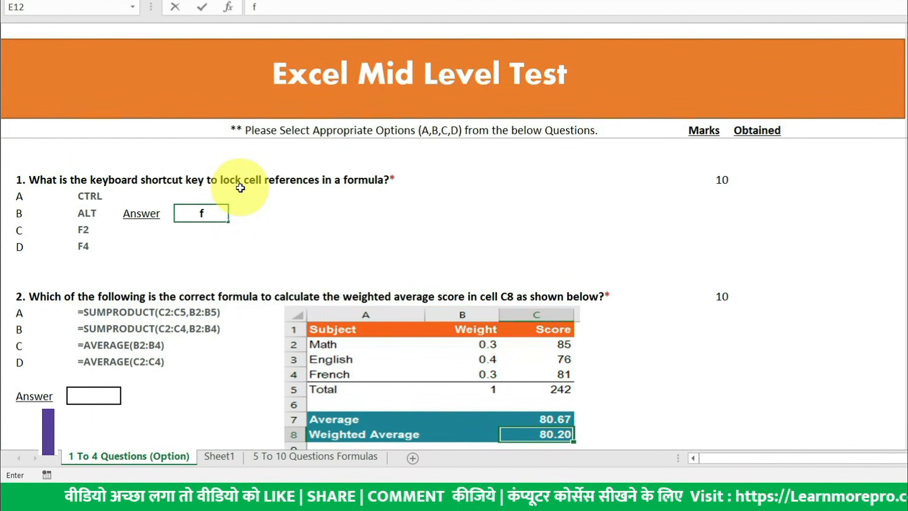
key("Return")
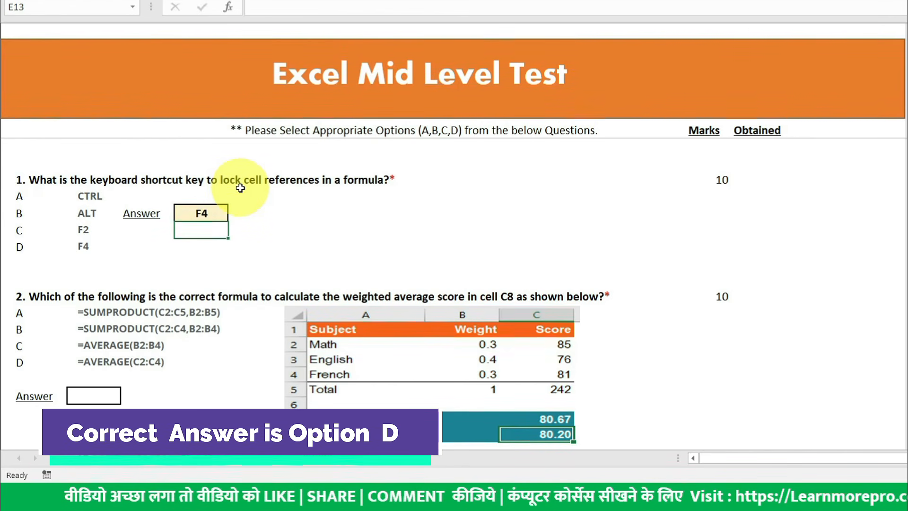
Review question 2, its four formula options and the picture of the weighted average table.
left_click(7, 214)
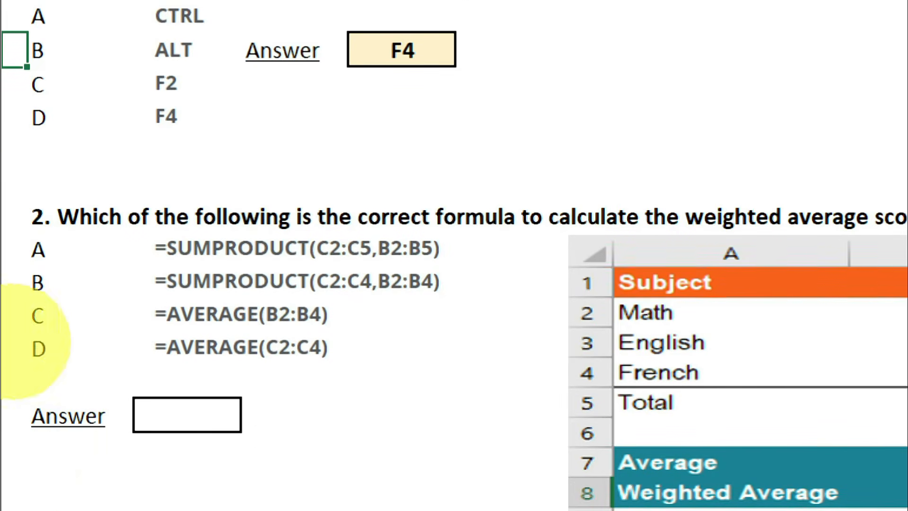
left_click(14, 192)
left_click(14, 216)
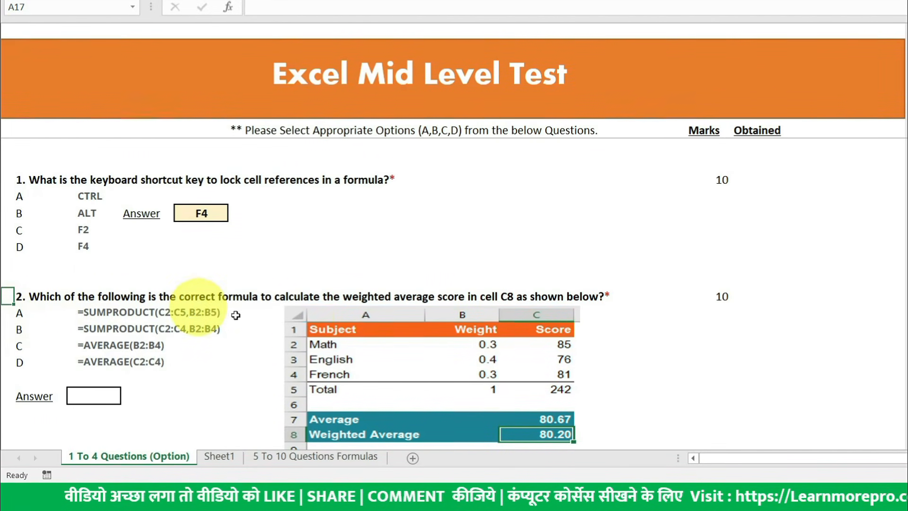
scroll(331, 322, "down", 1)
left_click(345, 294)
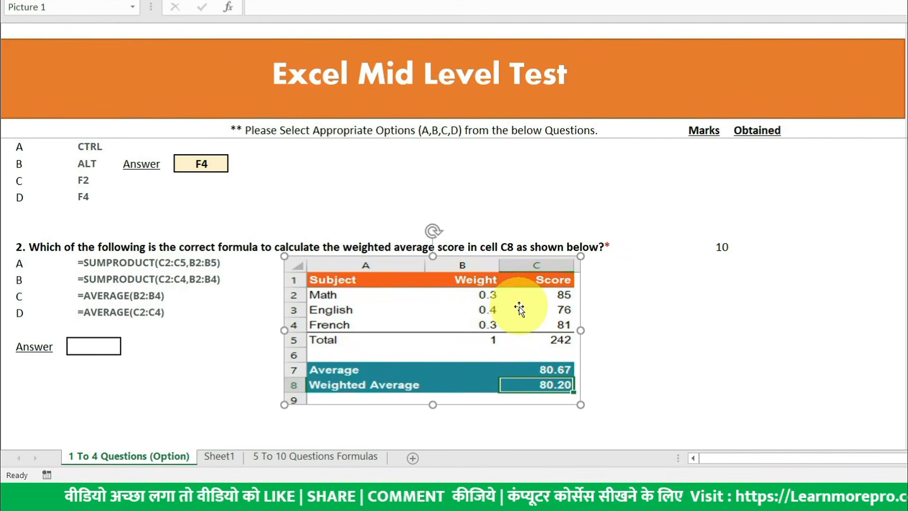
left_click_drag(81, 263, 158, 316)
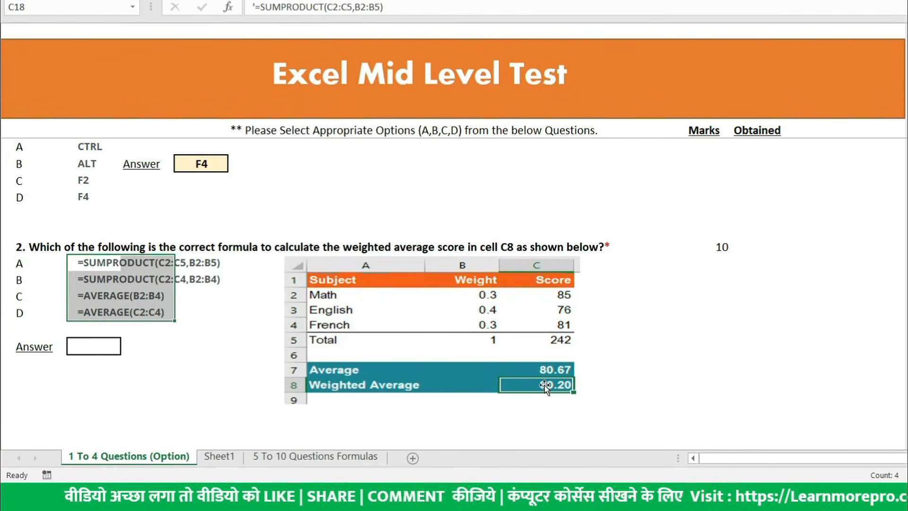
Copy the Math row beside the picture by entering weight 0.3 in M19 and score 85 in N19.
left_click(620, 281)
left_click(640, 274)
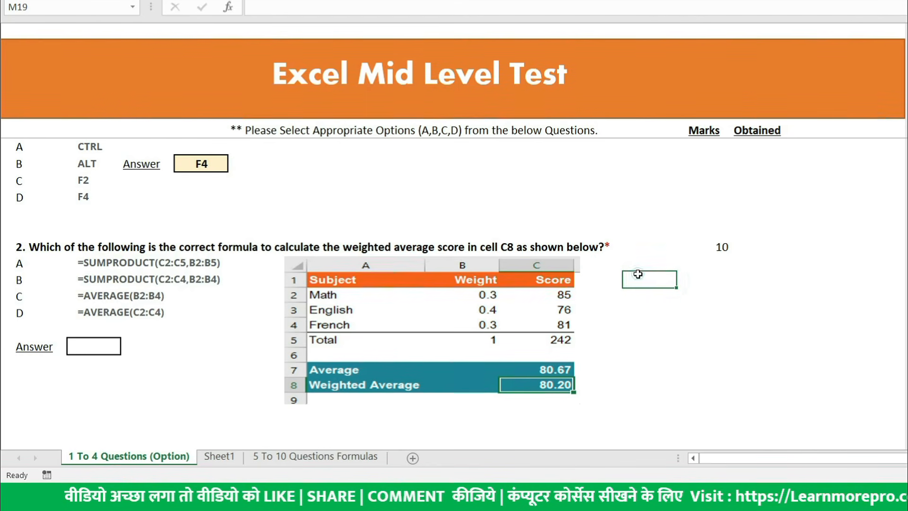
type("0.3")
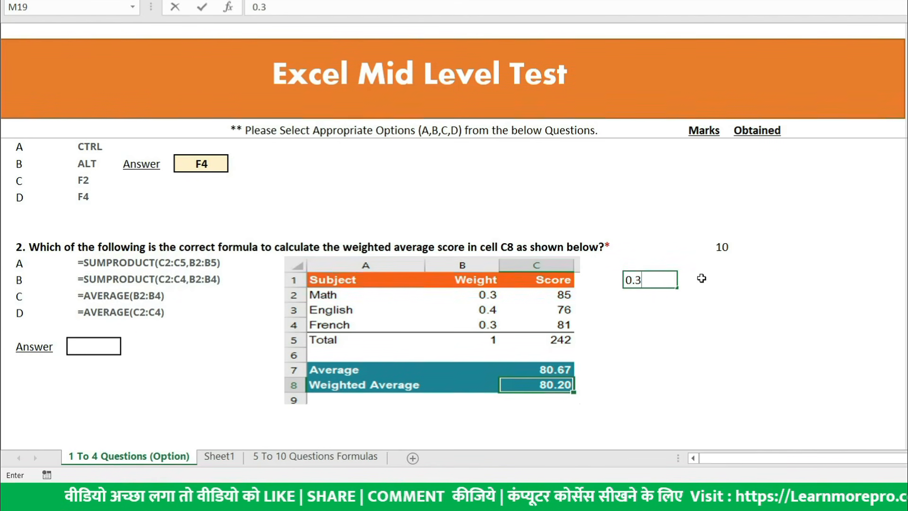
key("Right")
type("85")
key("Return")
type(".")
key("Left")
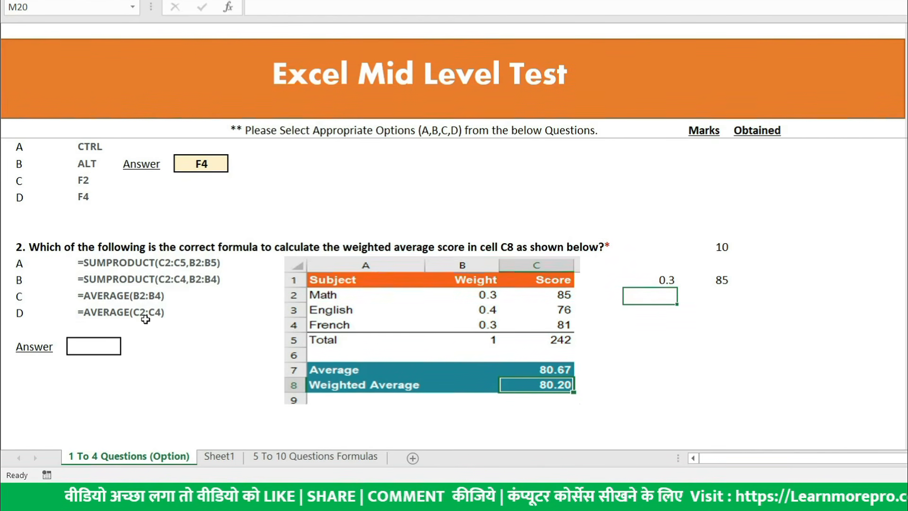
Add the English and French rows: weights 0.4 and 0.3 in M20:M21, scores 76 and 81 in N20:N21.
type("0.4")
key("Tab")
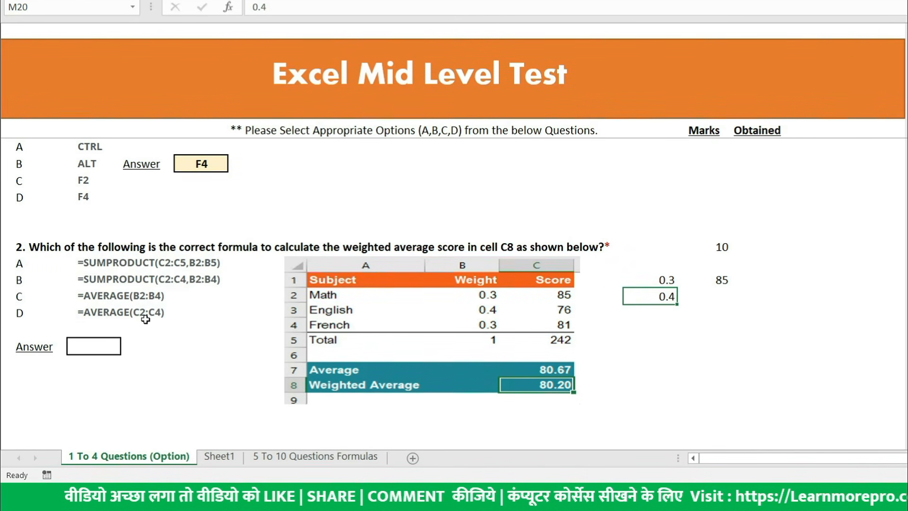
type("76")
key("Return")
type("0")
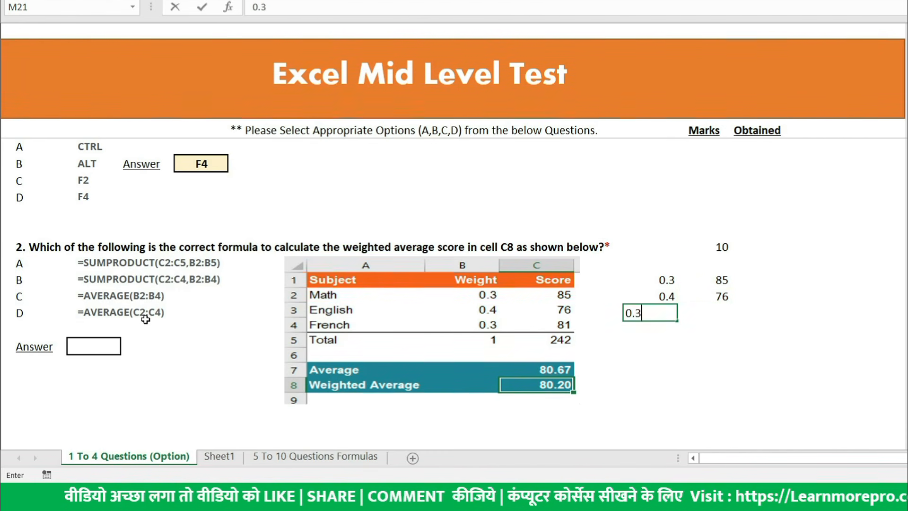
type(".3")
key("Tab")
type("81")
key("Return")
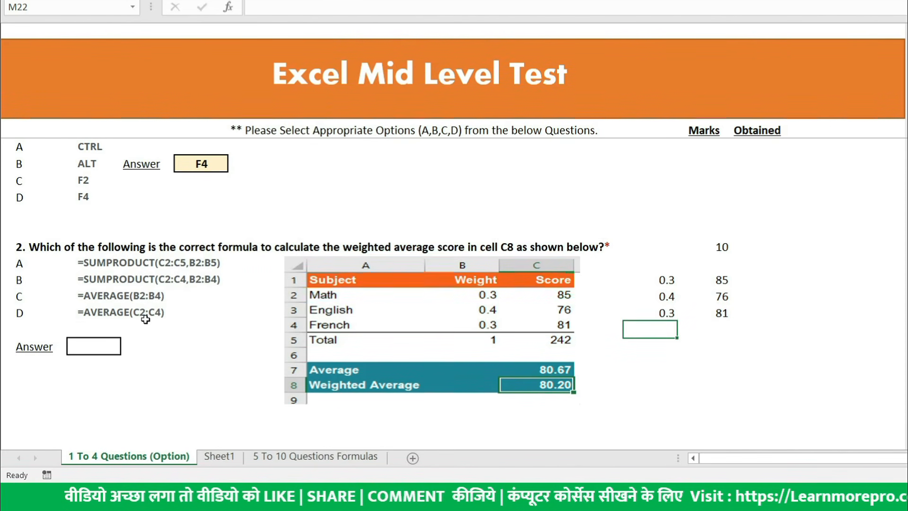
Calculate the weighted average in N25 with =SUMPRODUCT(M19:M21,N19:N21).
key("Down")
key("Down")
key("Down")
key("Right")
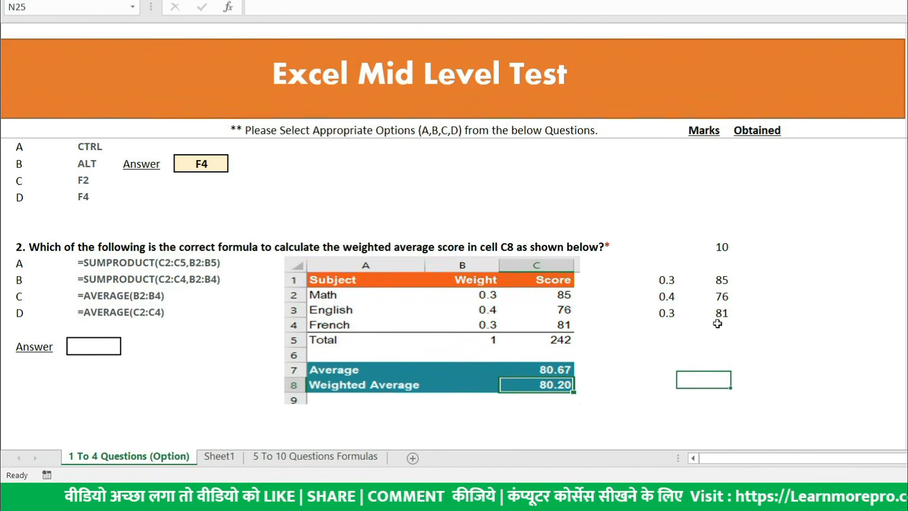
type("=")
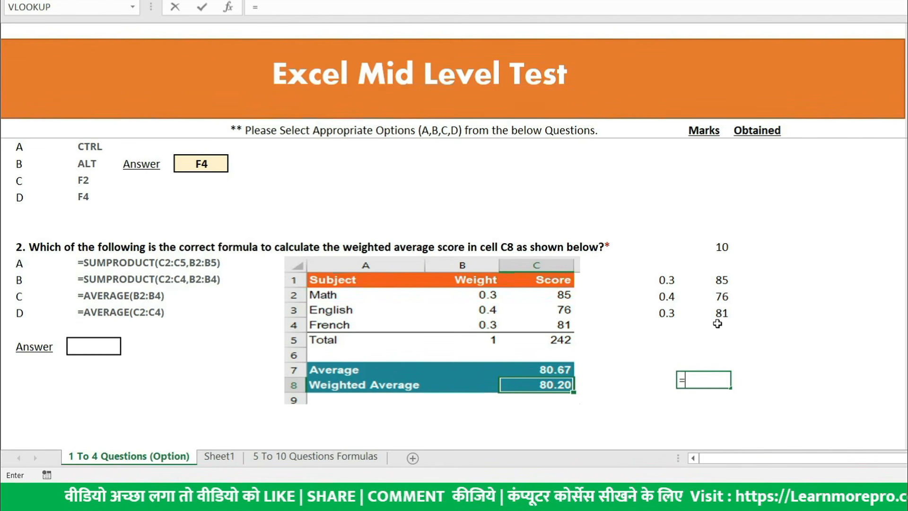
type("SUM")
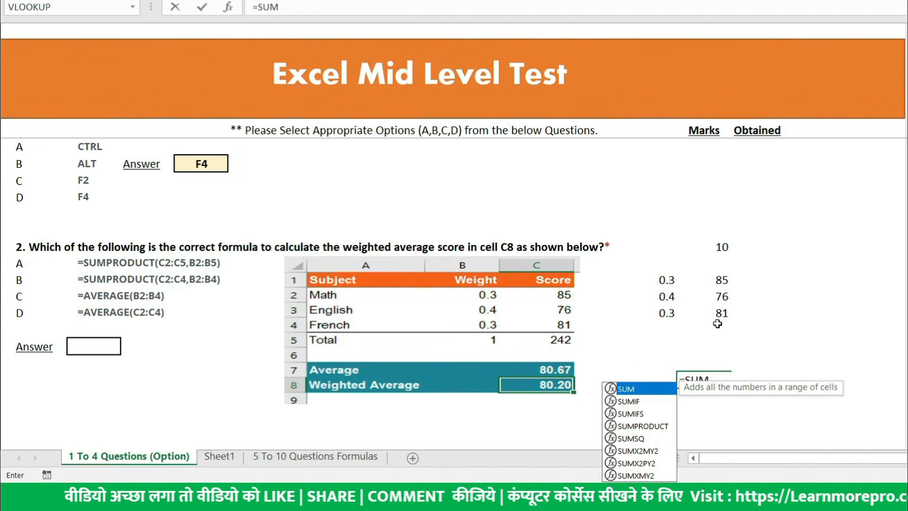
key("Escape")
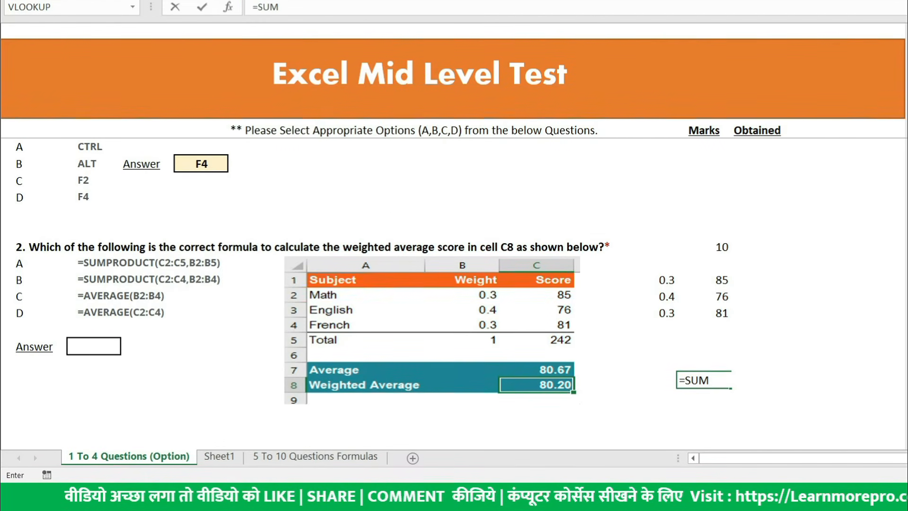
type("PRODUCT(")
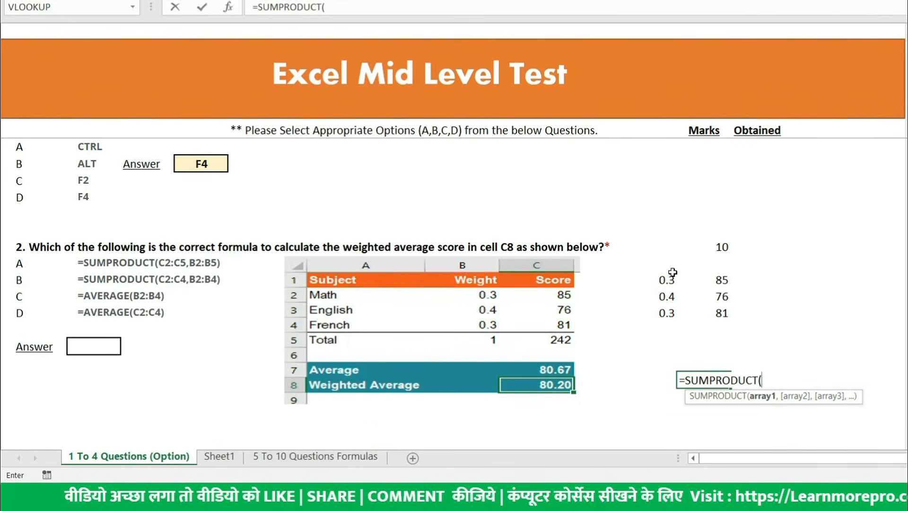
left_click_drag(670, 279, 666, 313)
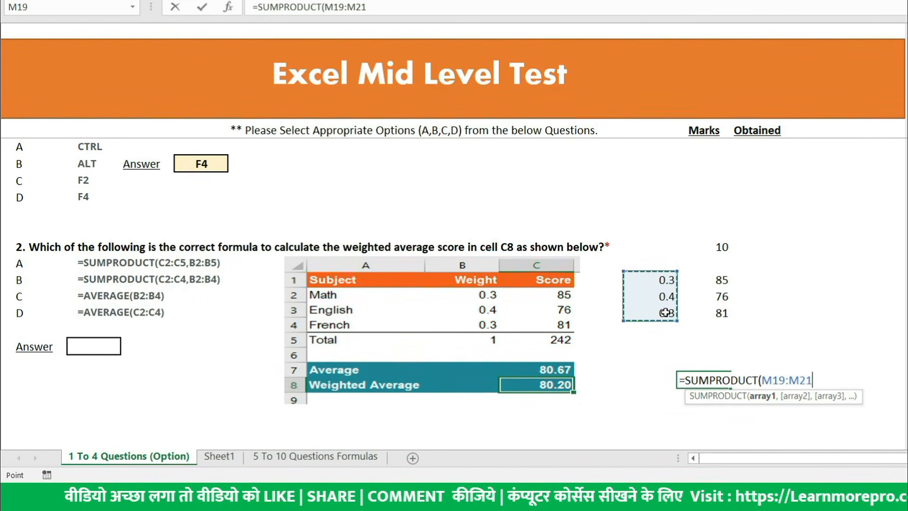
type(",")
left_click_drag(726, 277, 719, 314)
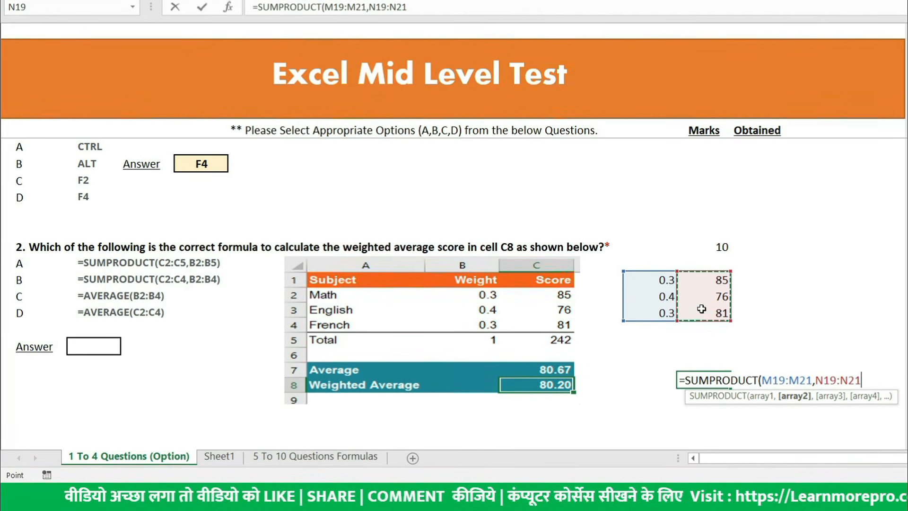
type(")")
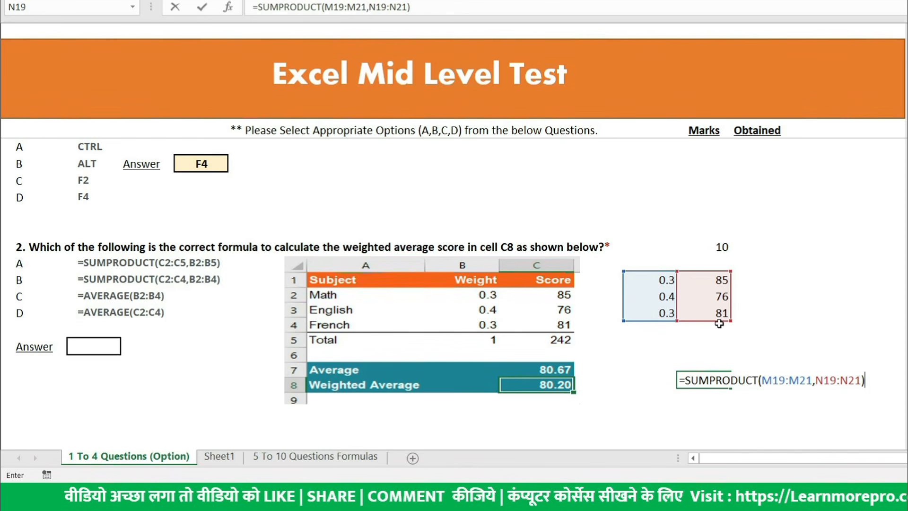
key("Return")
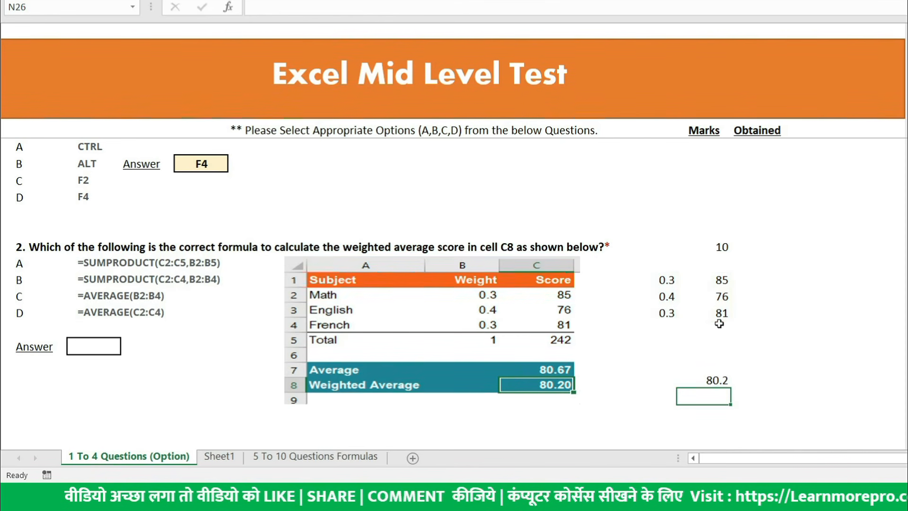
Format the weighted average in N25 to two decimal places and check the ranges in its formula.
left_click(713, 381)
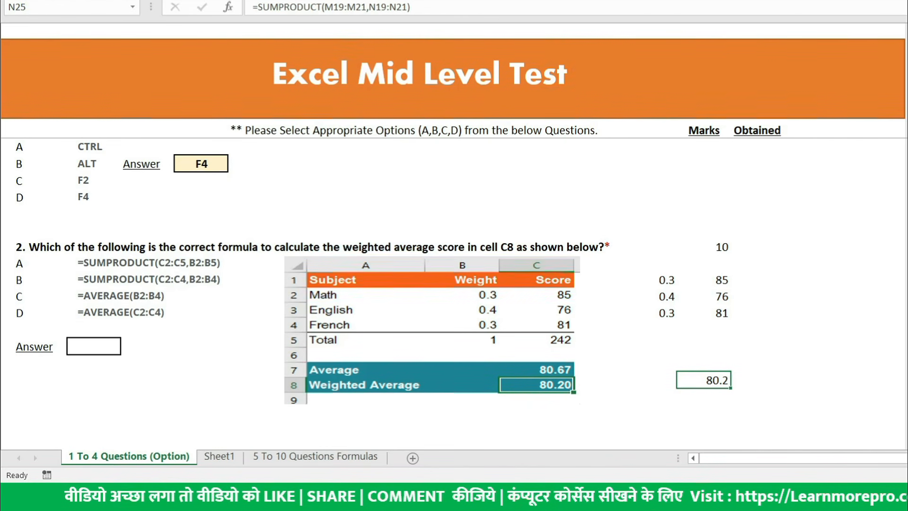
left_click(626, 1)
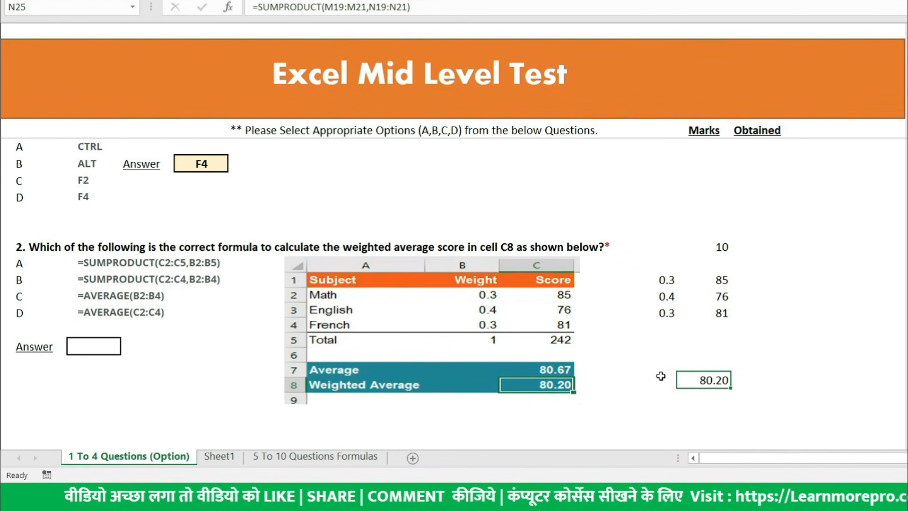
double_click(706, 379)
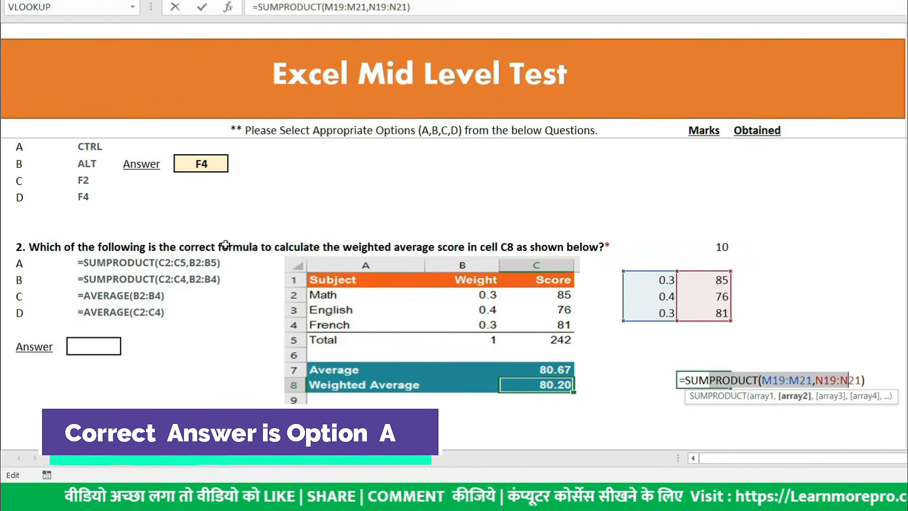
key("Escape")
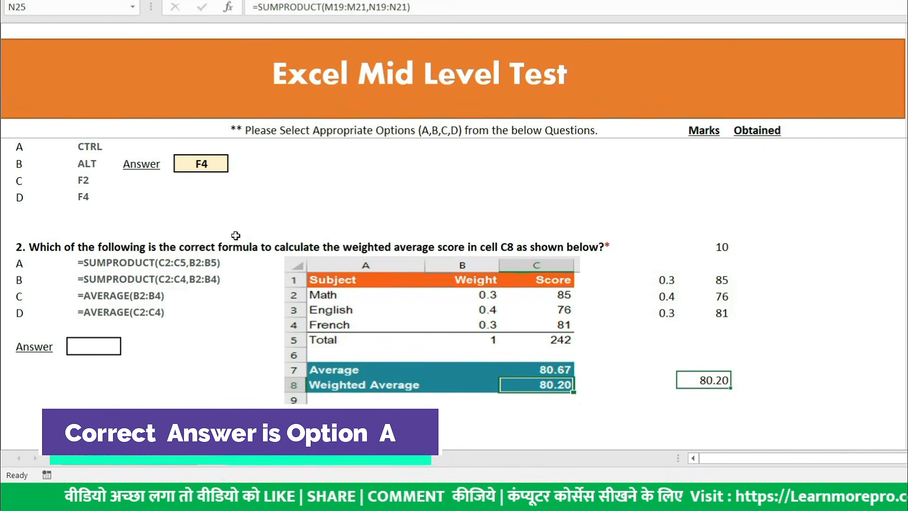
Enter A as the answer to question 2 in C23.
left_click(107, 346)
type("A")
key("Return")
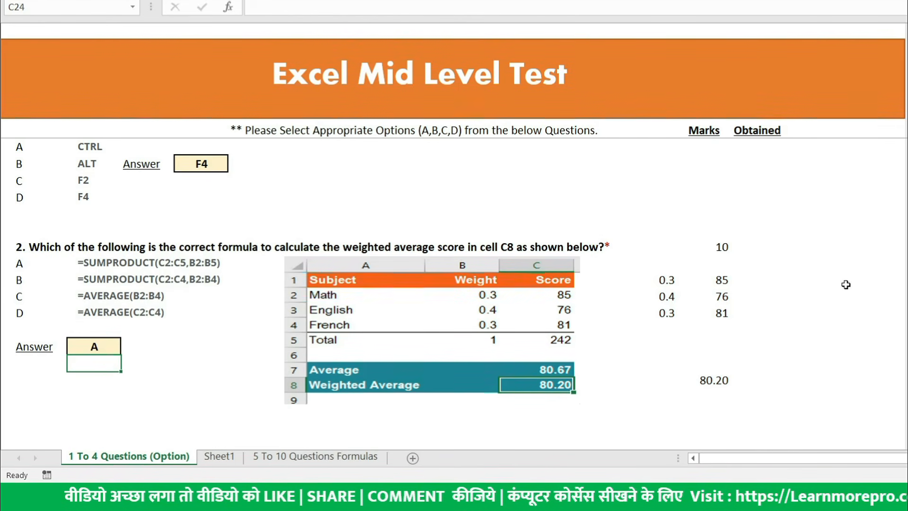
left_click(763, 275)
left_click(795, 278)
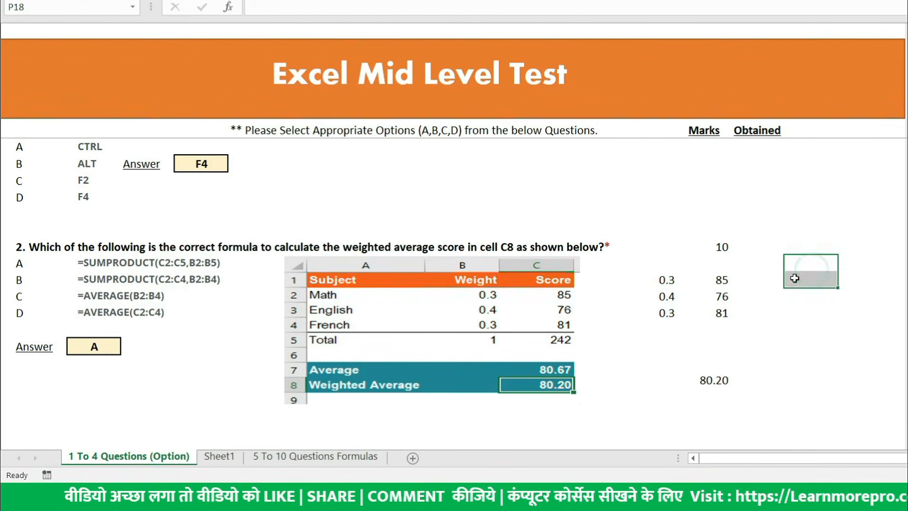
type("2")
key("Tab")
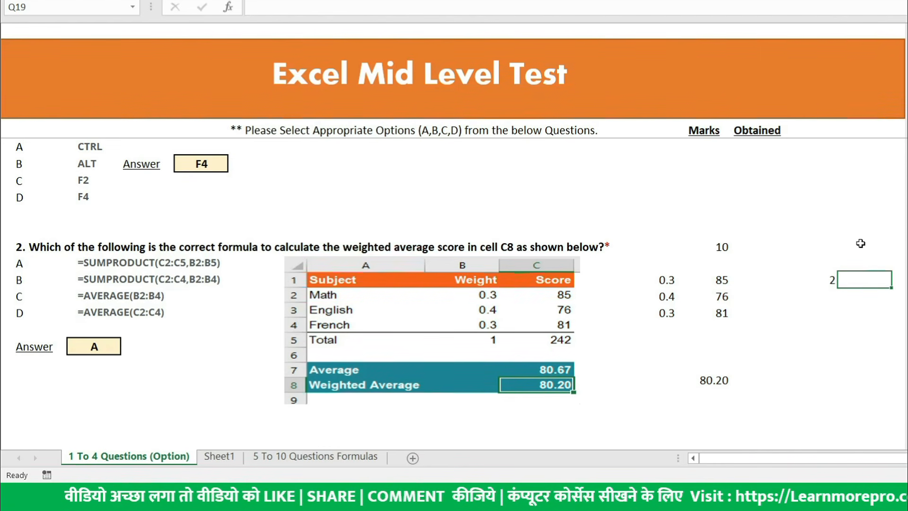
key("Left")
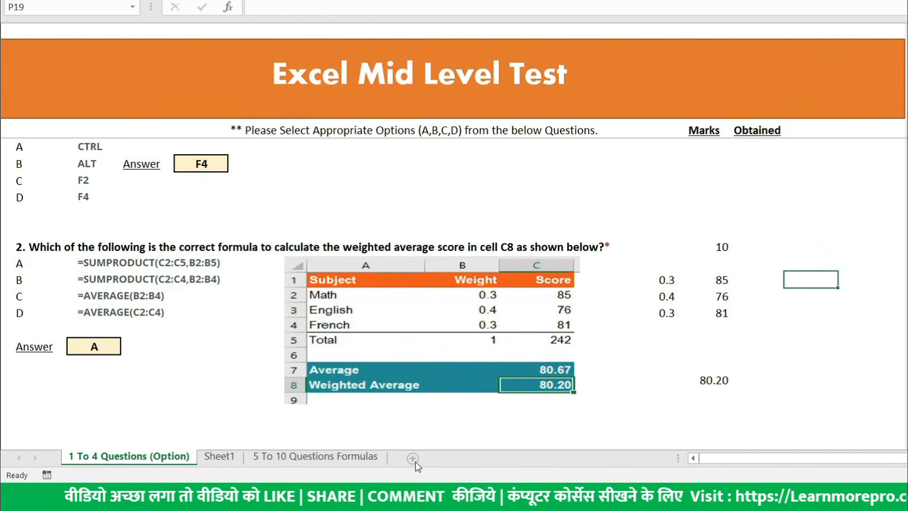
Switch to Sheet1 and select cell C15 in the empty area below the existing data.
left_click(223, 457)
scroll(300, 296, "down", 4)
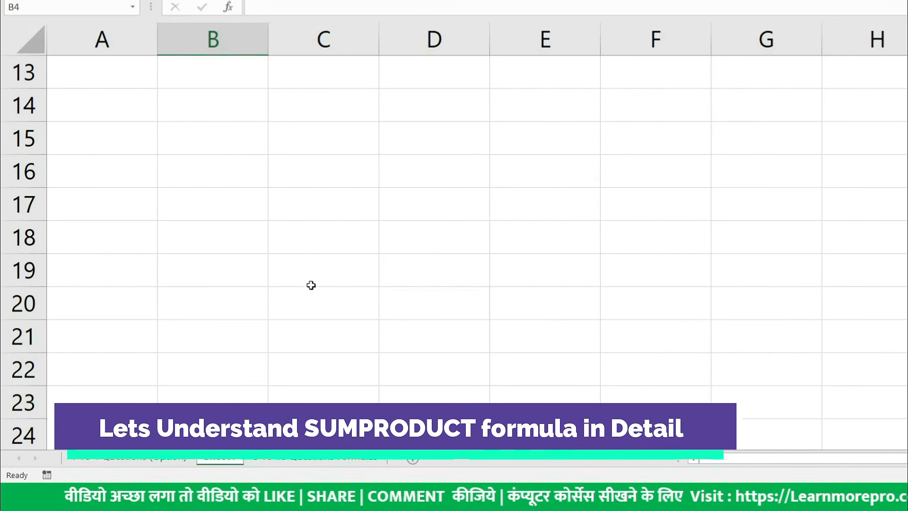
left_click(294, 144)
type("PR")
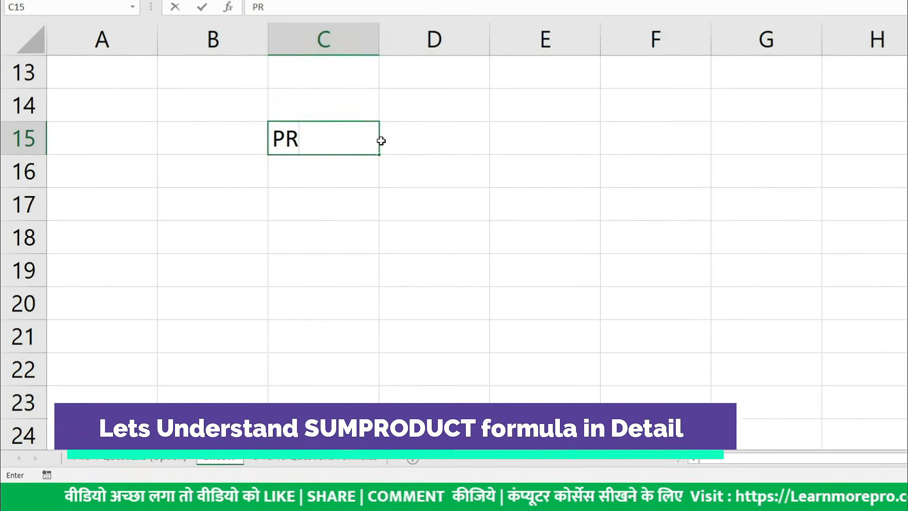
key("BackSpace")
key("BackSpace")
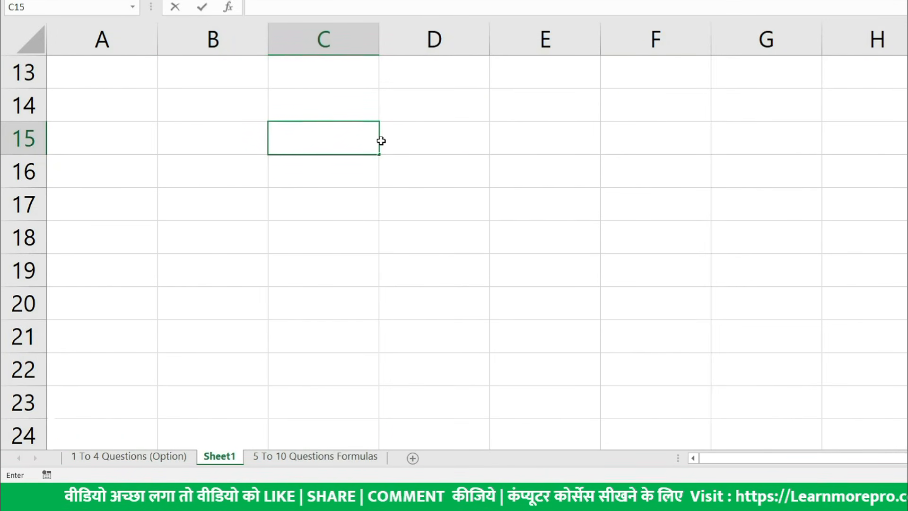
type("QUNT")
key("BackSpace")
key("BackSpace")
type("T")
key("Return")
key("Up")
Enter the column headings QTY, RATE and TOTAL in C15:E15.
type("QTY")
key("Tab")
type("RATE")
key("Tab")
type("TOTAL")
key("Return")
key("Left")
key("Left")
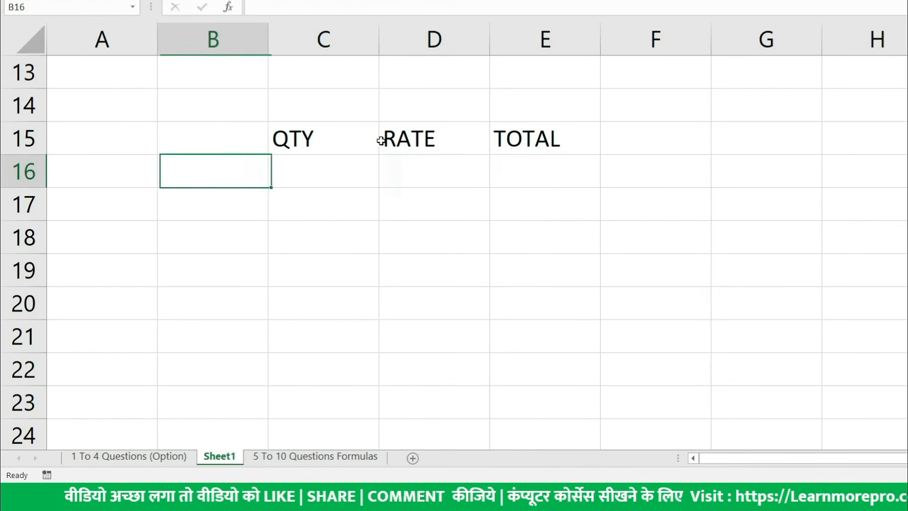
Fill the QTY column with 1, 3 and 5 in C16:C18.
key("Right")
type("1")
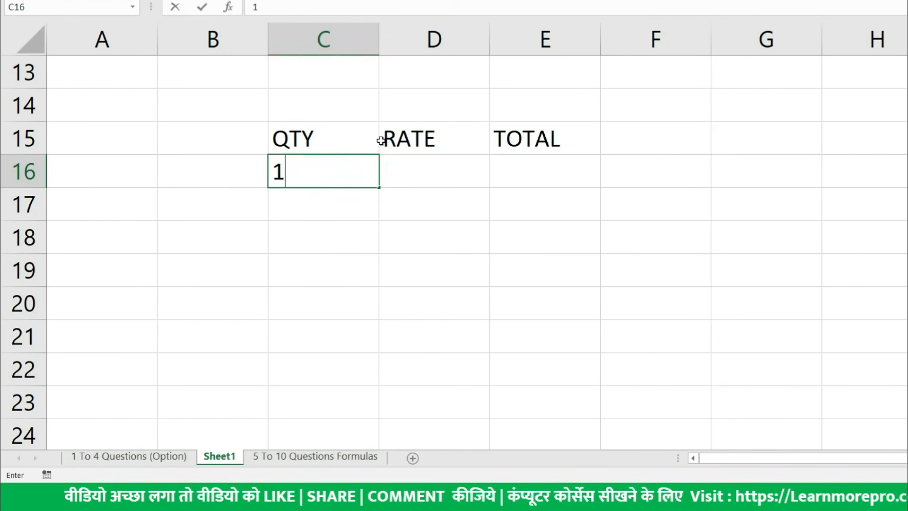
key("Return")
type("3")
key("Tab")
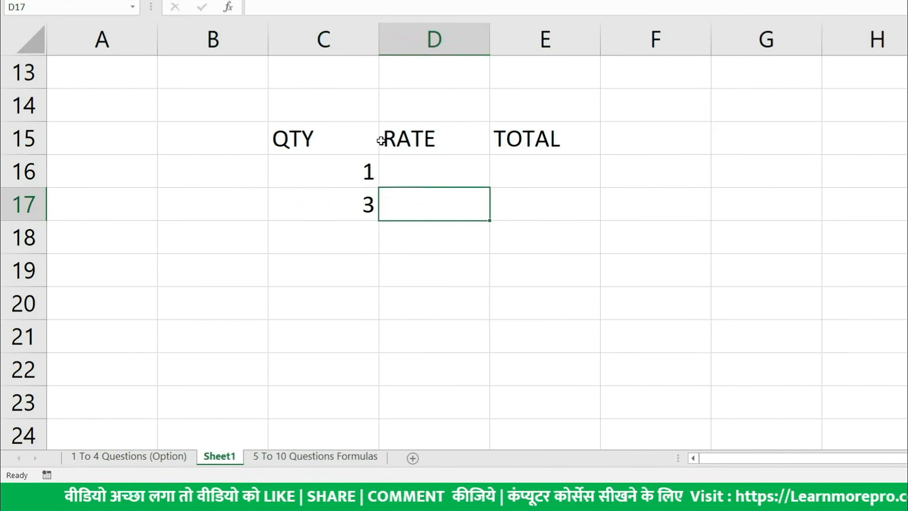
key("Return")
type("5")
key("Tab")
Fill the RATE column with 100, 50 and 25 in D16:D18.
key("Up")
key("Up")
type("100")
key("Return")
type("50")
key("Return")
type("2")
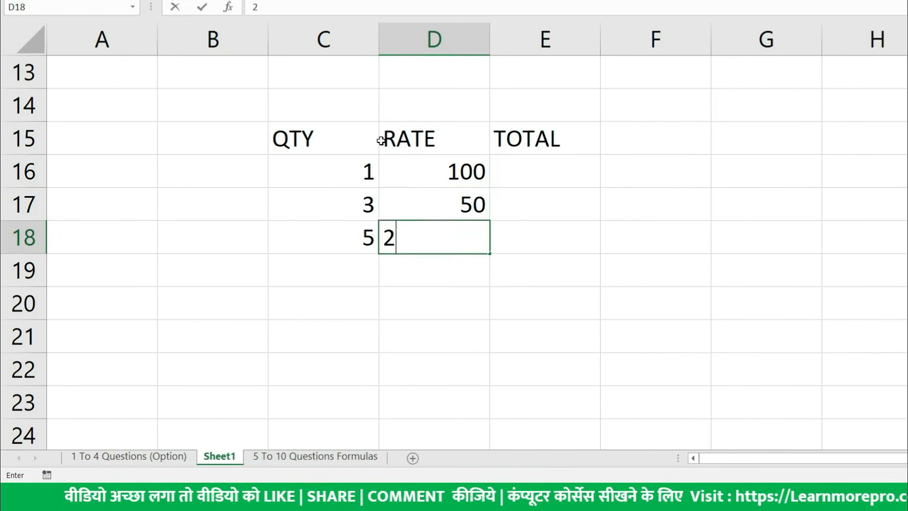
type("5")
key("Return")
Enter the formula =C16*D16 in E16 to multiply the first row's quantity by its rate.
left_click(516, 171)
type("=")
key("Left")
key("Left")
type("*")
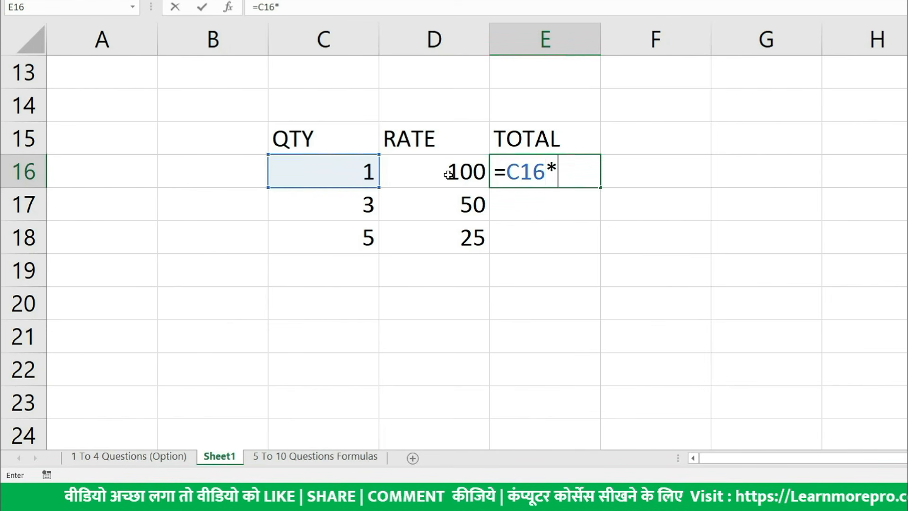
left_click(454, 173)
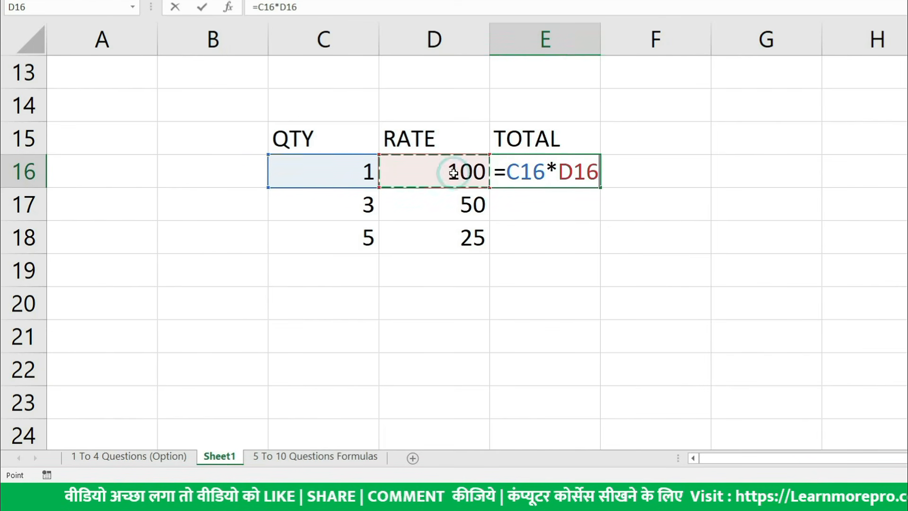
key("Return")
Fill the E16 multiplication formula down through E18 and look over the TOTAL cells.
left_click(550, 172)
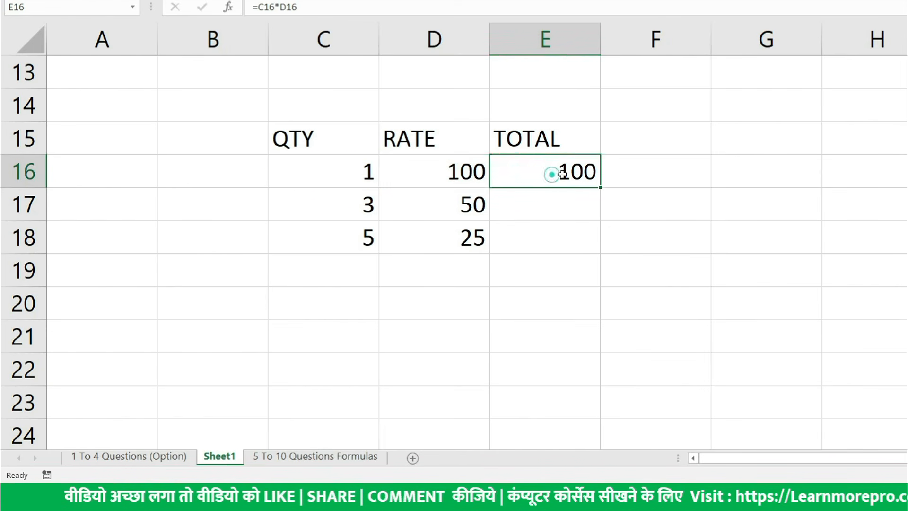
left_click_drag(601, 187, 601, 261)
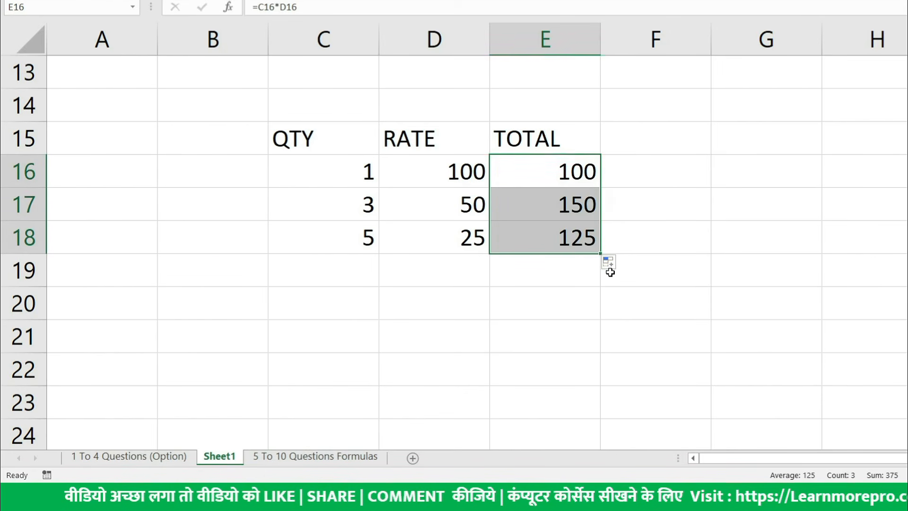
left_click(577, 211)
left_click(574, 239)
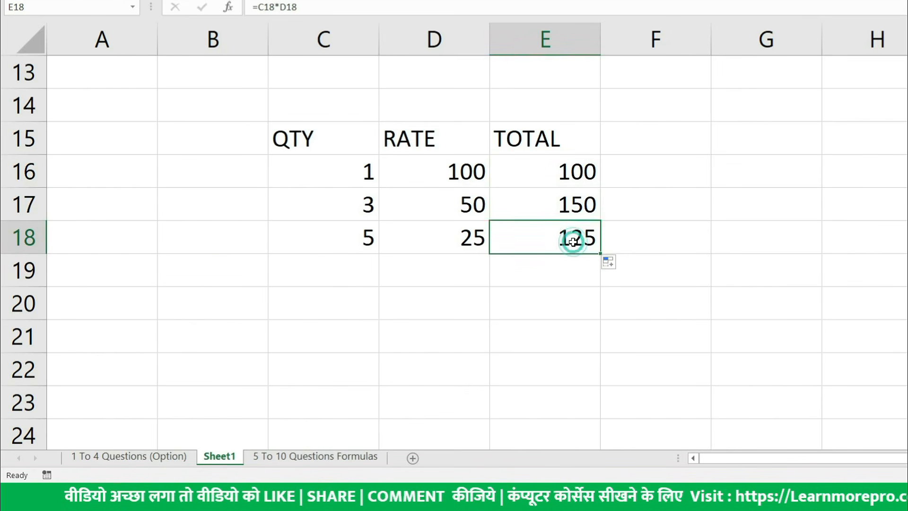
left_click(568, 179)
left_click(567, 233)
Add up the TOTAL column in E19 with =SUM(E16:E18) and check its formula.
left_click(565, 265)
key("alt+equal")
key("Return")
left_click(570, 265)
double_click(570, 264)
key("Escape")
Inspect the row multiplication formulas in E16:E18 and the sum formula in E19 without changing them.
left_click(564, 169)
double_click(565, 169)
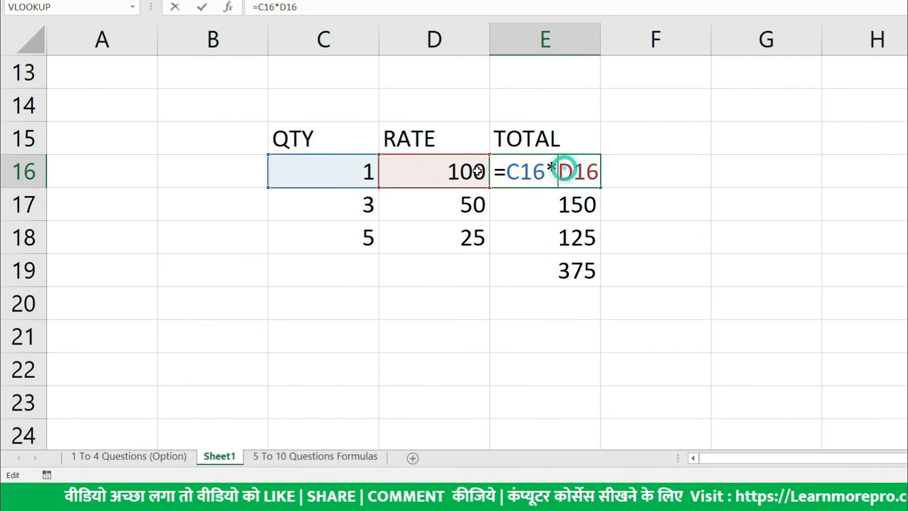
left_click(549, 194)
double_click(553, 204)
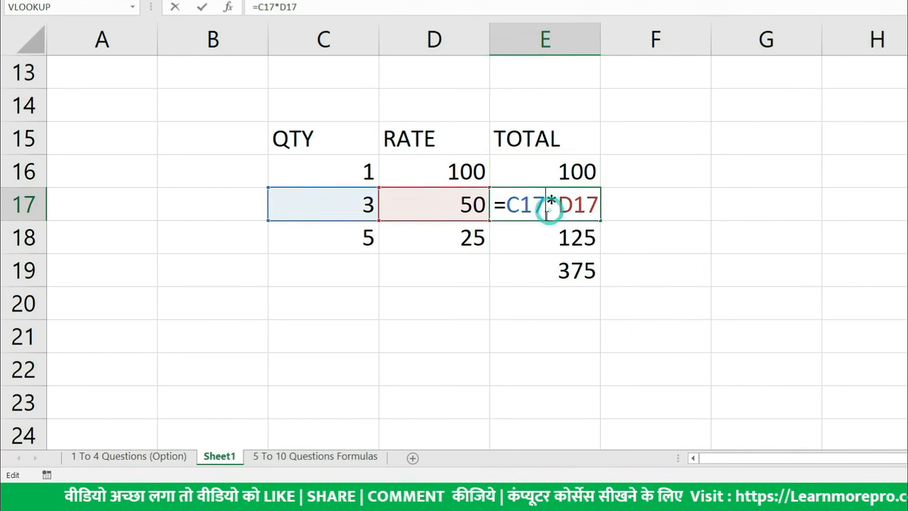
left_click(541, 234)
double_click(540, 232)
key("Escape")
left_click(539, 274)
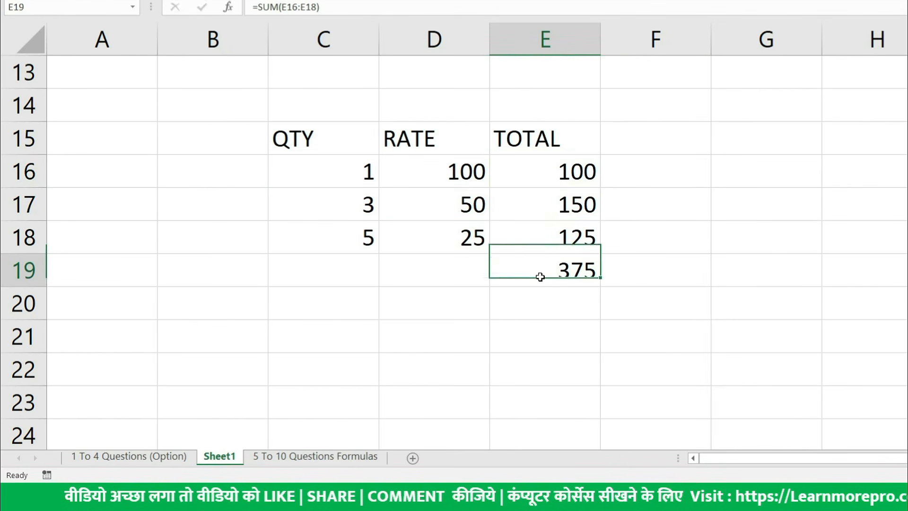
double_click(539, 273)
key("Escape")
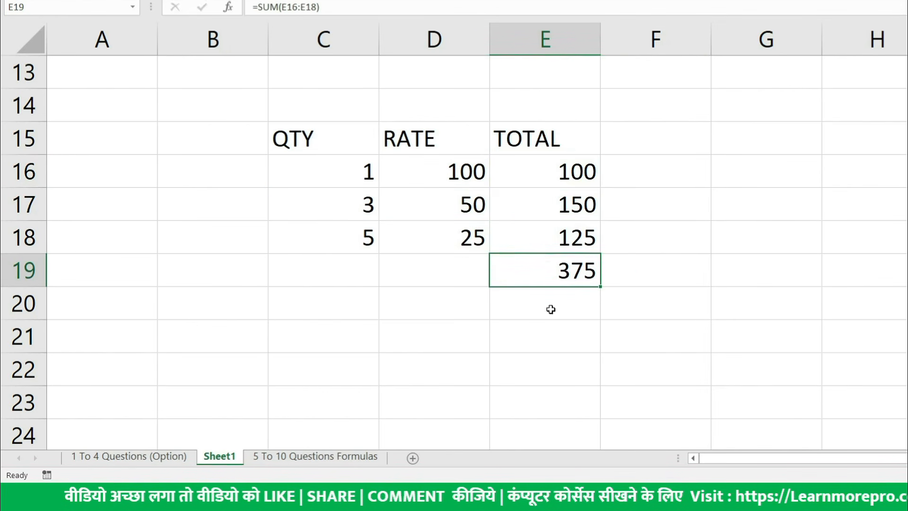
Enter =SUMPRODUCT(C16:C18,D16:D18) in E21 to total quantity times rate in one formula.
left_click(538, 331)
type("=SU")
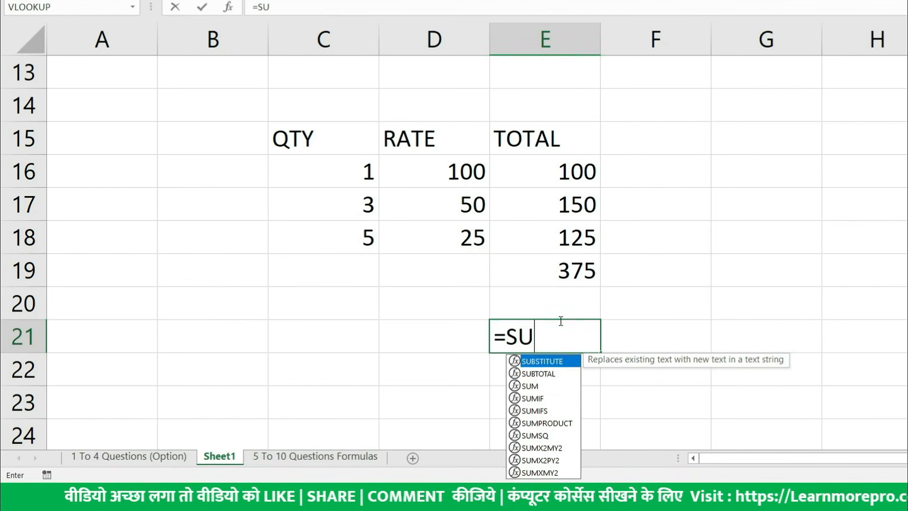
type("MPRO")
key("Tab")
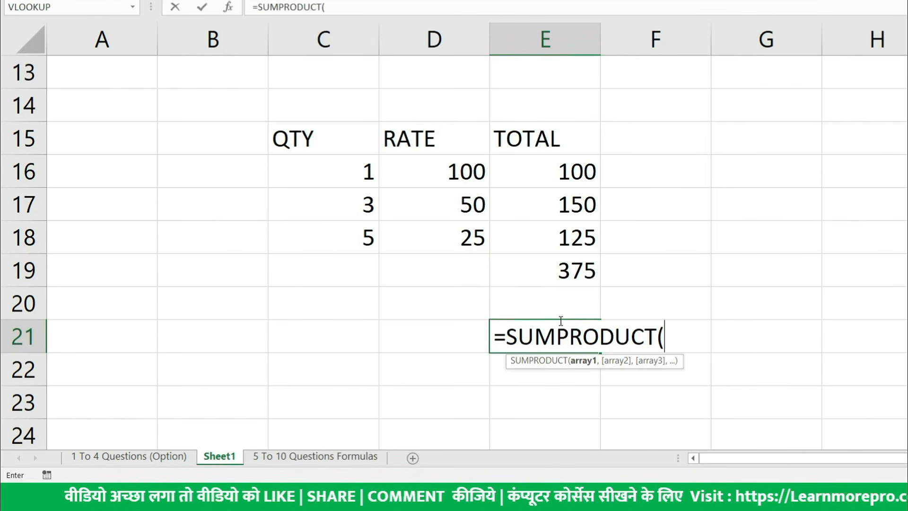
left_click_drag(355, 176, 350, 239)
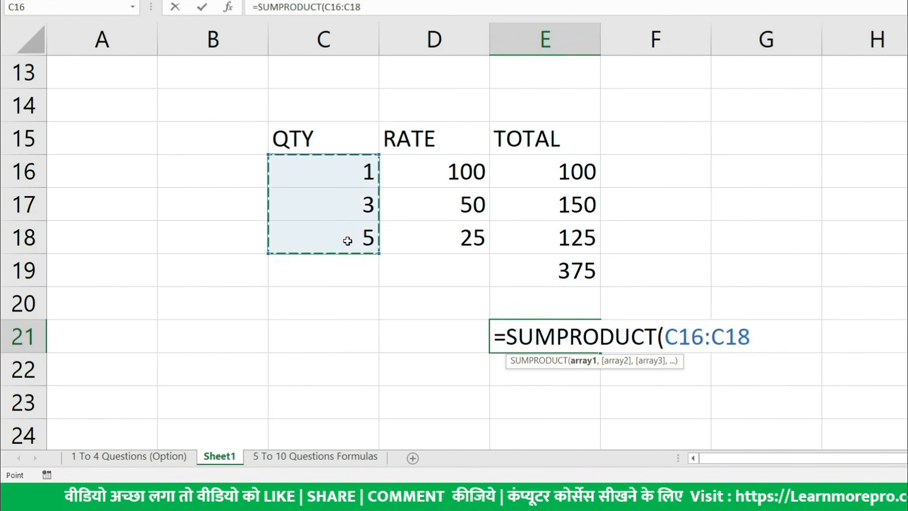
type(",")
left_click_drag(409, 171, 410, 239)
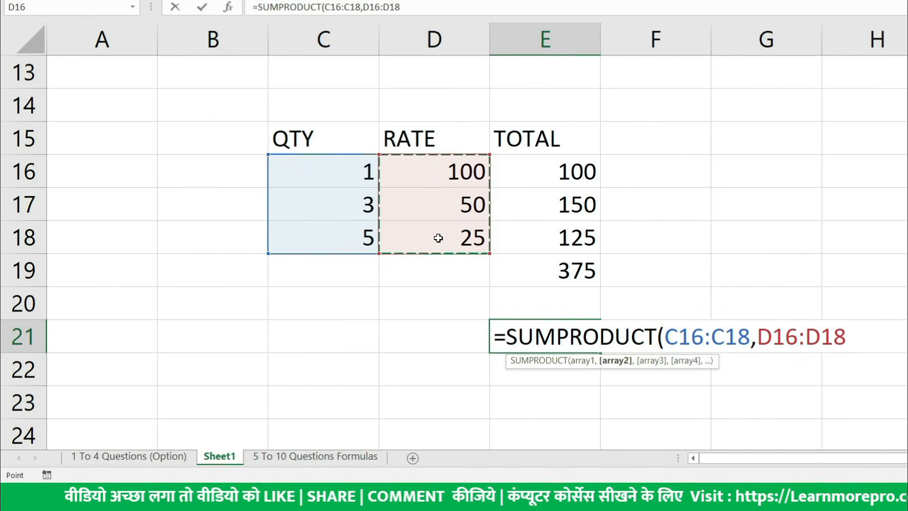
key("Return")
Review how the SUMPRODUCT formula in E21 pairs each QTY with its RATE, and compare it with the sum in E19.
double_click(534, 342)
key("Escape")
double_click(534, 342)
key("Escape")
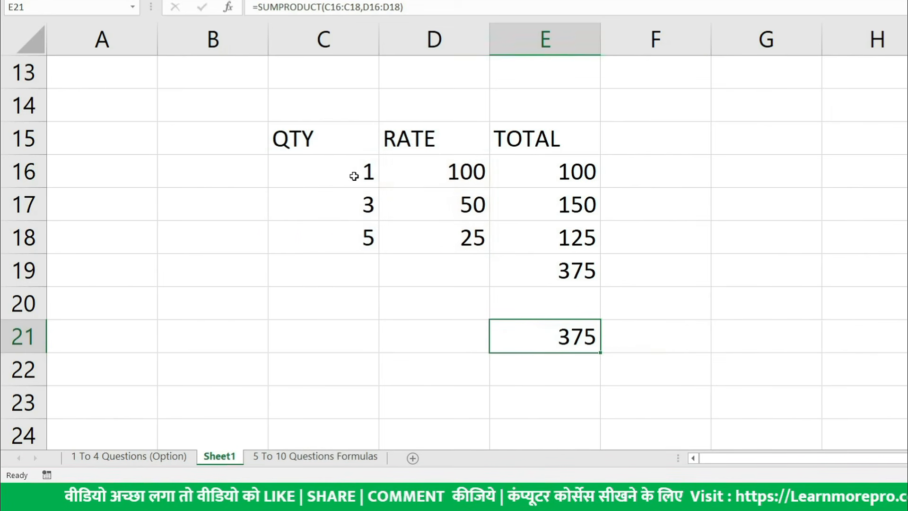
left_click(350, 173)
left_click(435, 172)
left_click(356, 204)
left_click(459, 209)
left_click(346, 236)
left_click(436, 237)
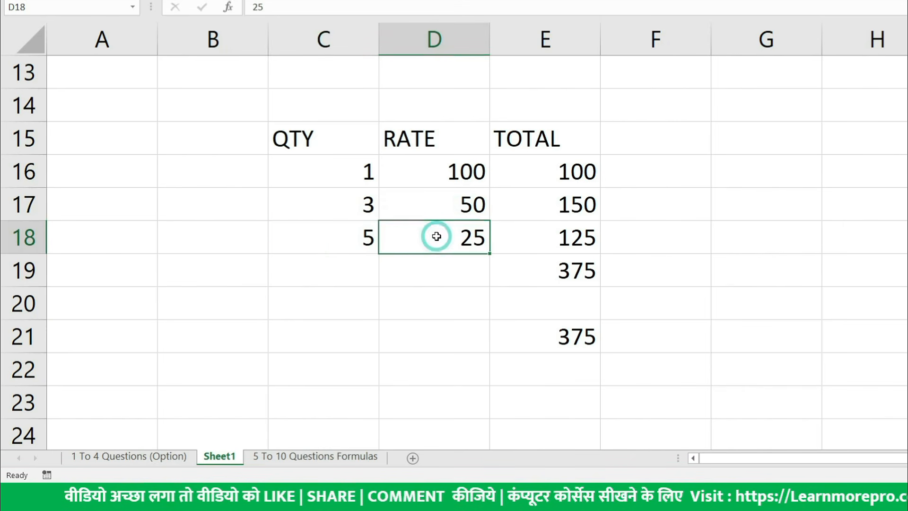
left_click_drag(344, 171, 443, 173)
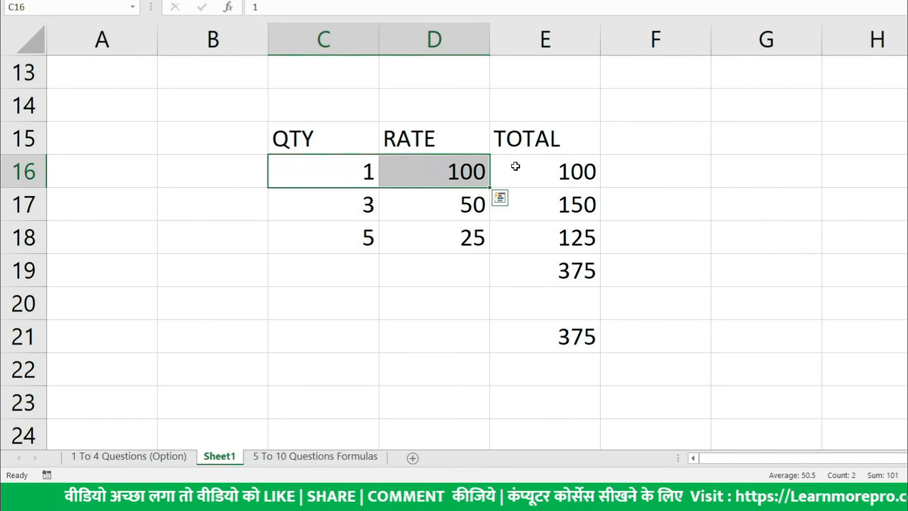
left_click_drag(367, 203, 454, 213)
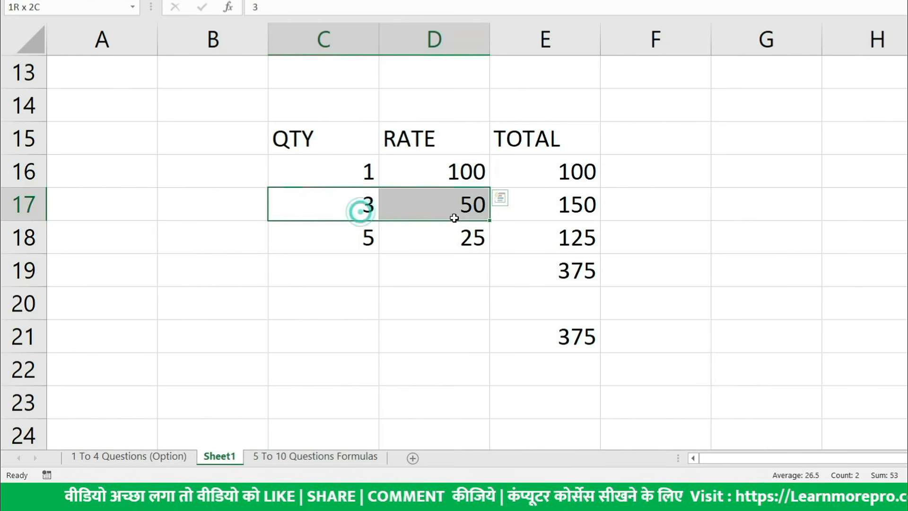
left_click_drag(348, 244, 467, 241)
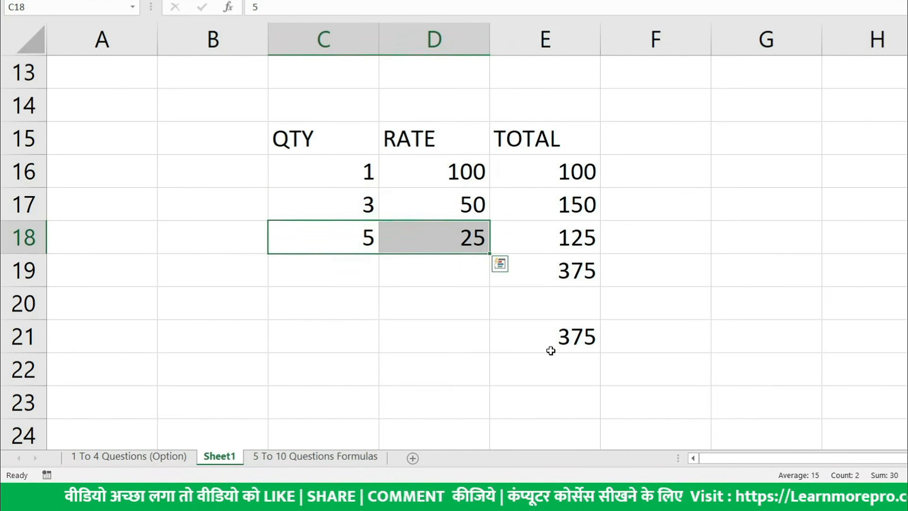
left_click(562, 345)
double_click(562, 345)
double_click(562, 283)
key("Escape")
Return to the 1 To 4 Questions (Option) sheet and review question 2's weighted average formula in N25, first option and answer.
left_click(128, 456)
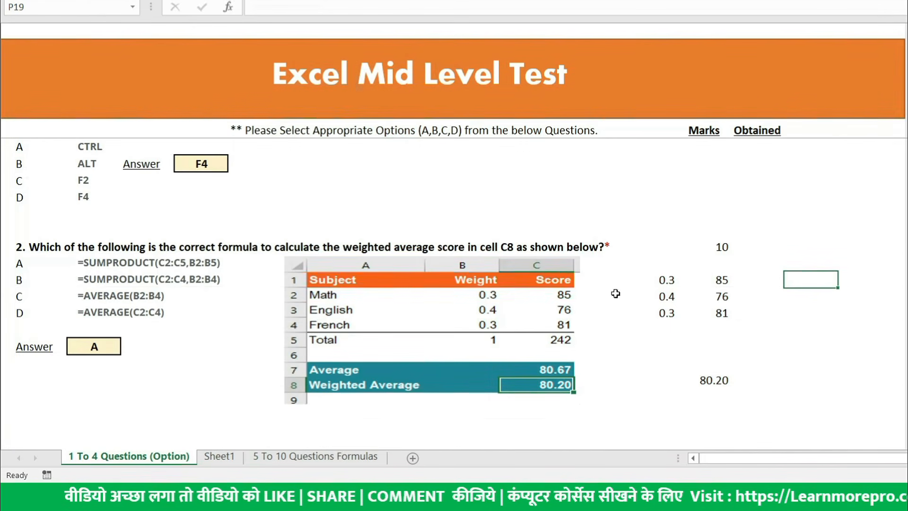
scroll(686, 292, "down", 2)
left_click(703, 279)
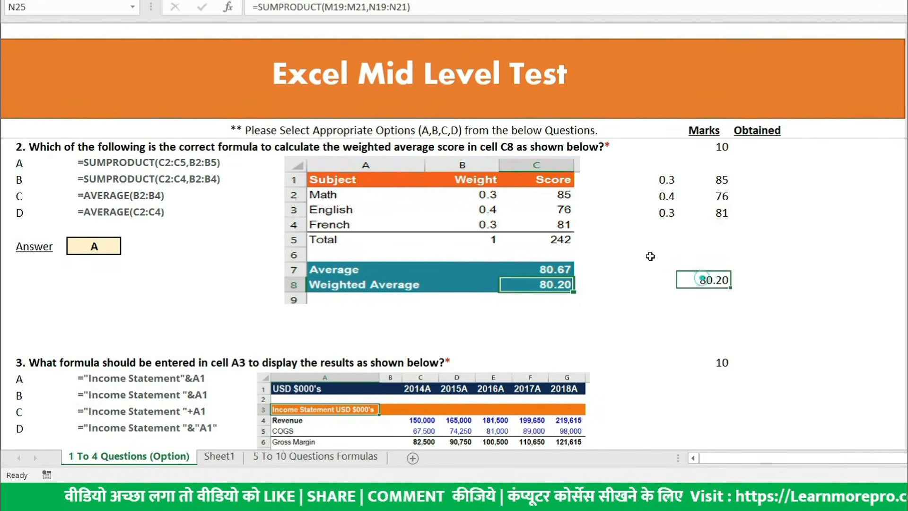
left_click(95, 166)
left_click(90, 244)
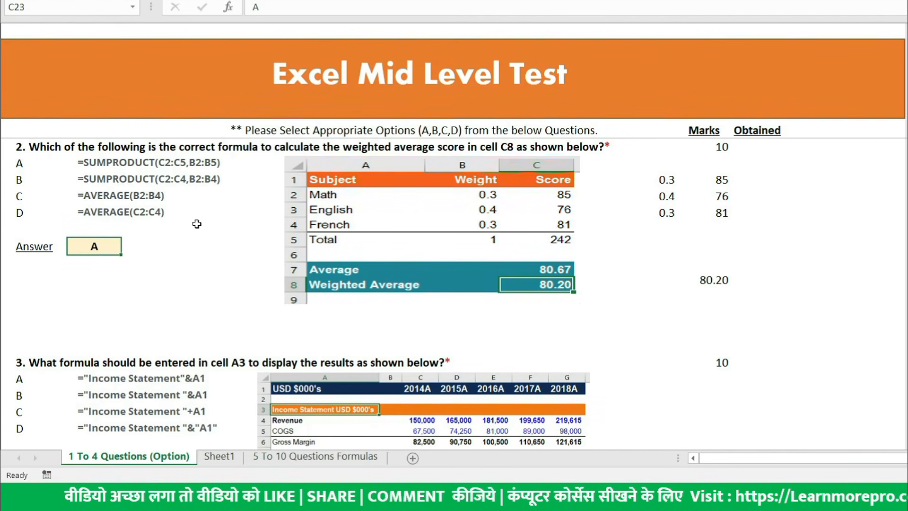
Read question 3 about the formula for cell A3 and compare its four Income Statement options with the pictured result.
scroll(197, 224, "down", 3)
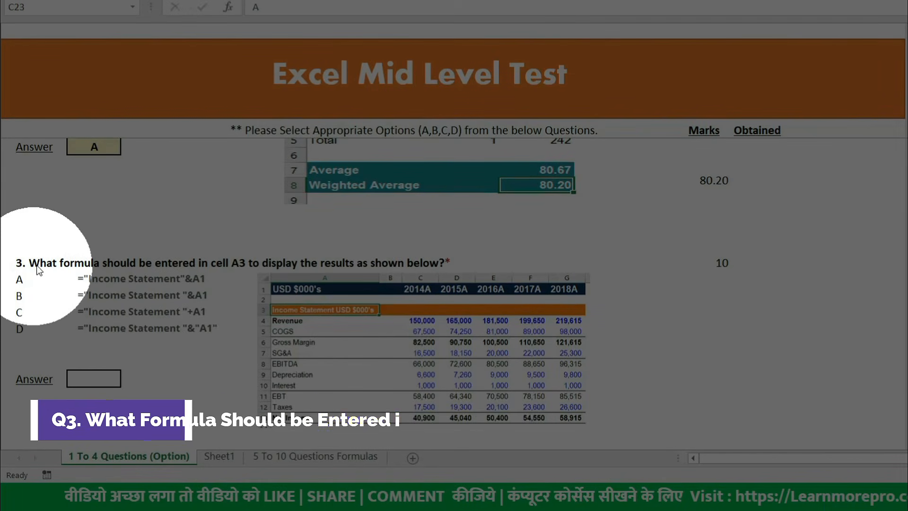
left_click(47, 260)
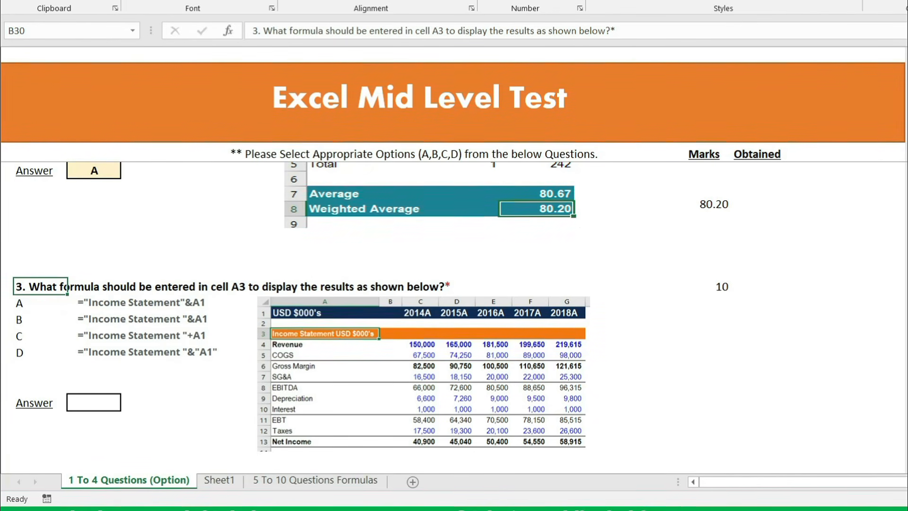
left_click(8, 302)
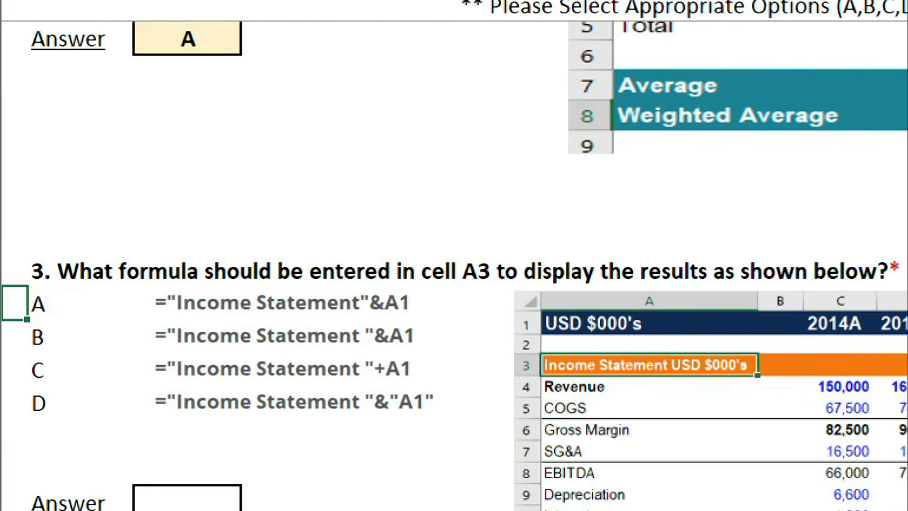
left_click_drag(193, 298, 403, 302)
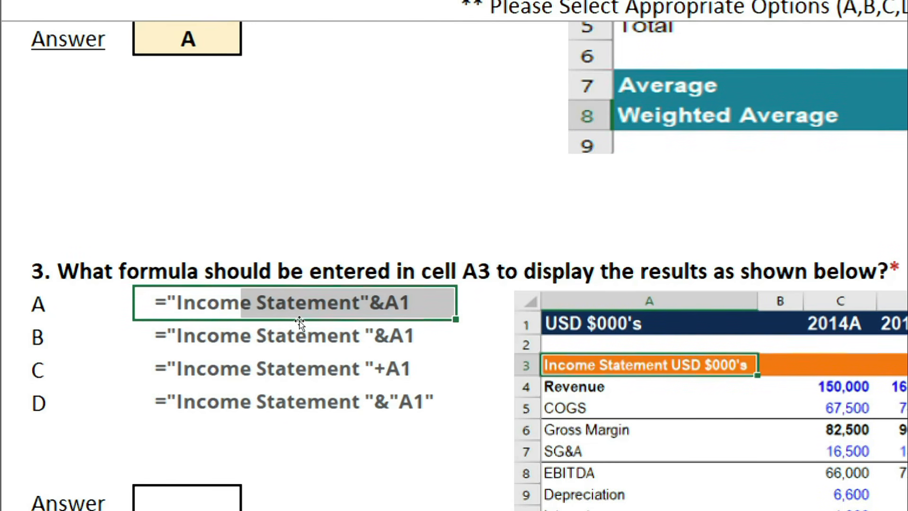
left_click(172, 323)
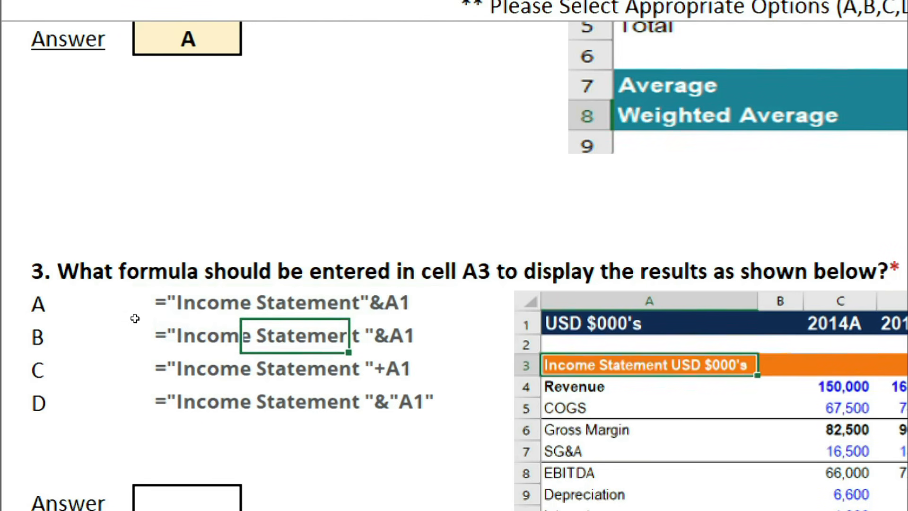
left_click_drag(69, 323, 207, 317)
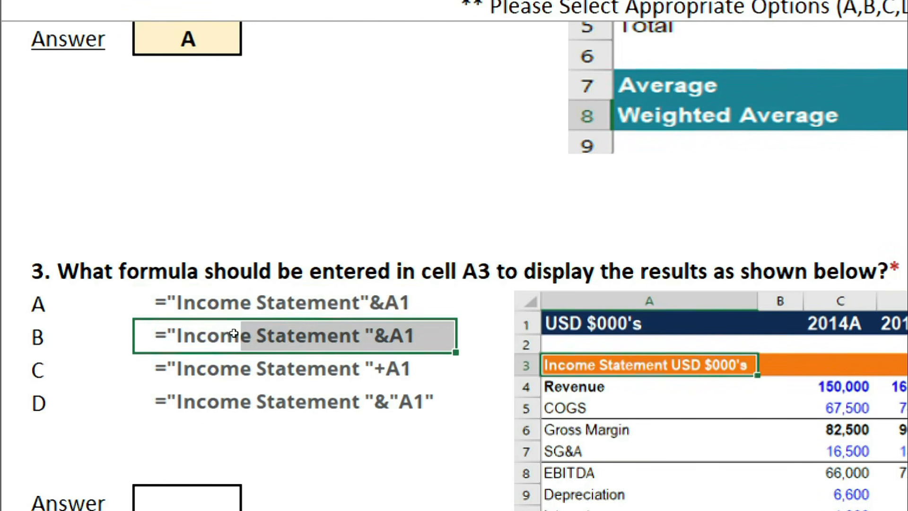
left_click_drag(81, 338, 211, 336)
left_click_drag(82, 351, 215, 355)
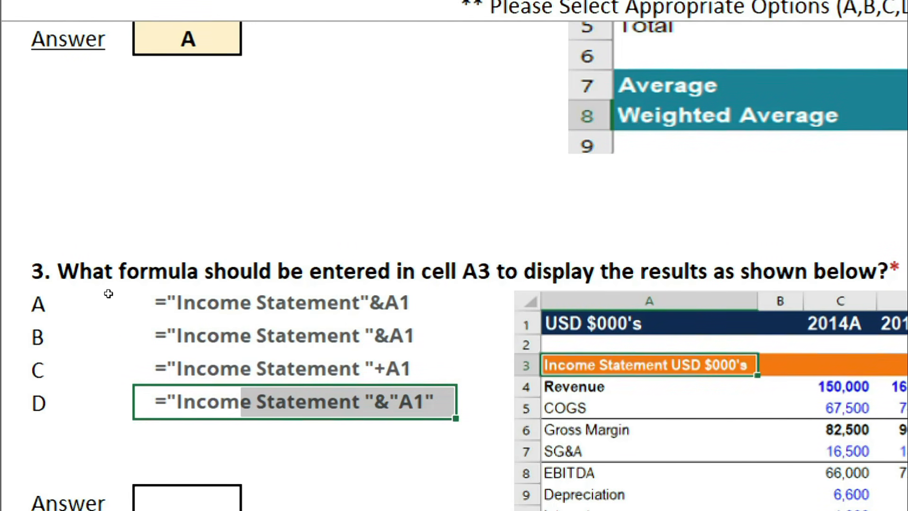
left_click_drag(77, 298, 207, 306)
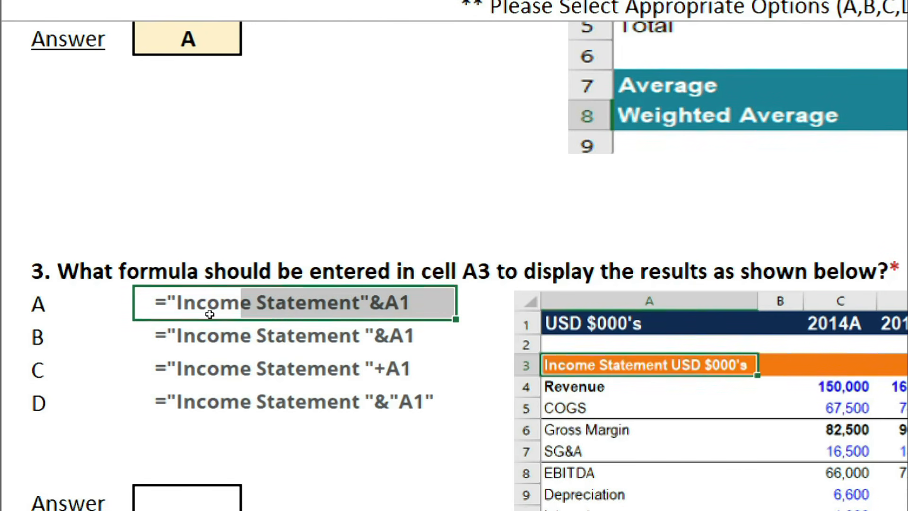
left_click(210, 320)
left_click(91, 323)
left_click_drag(97, 317, 214, 322)
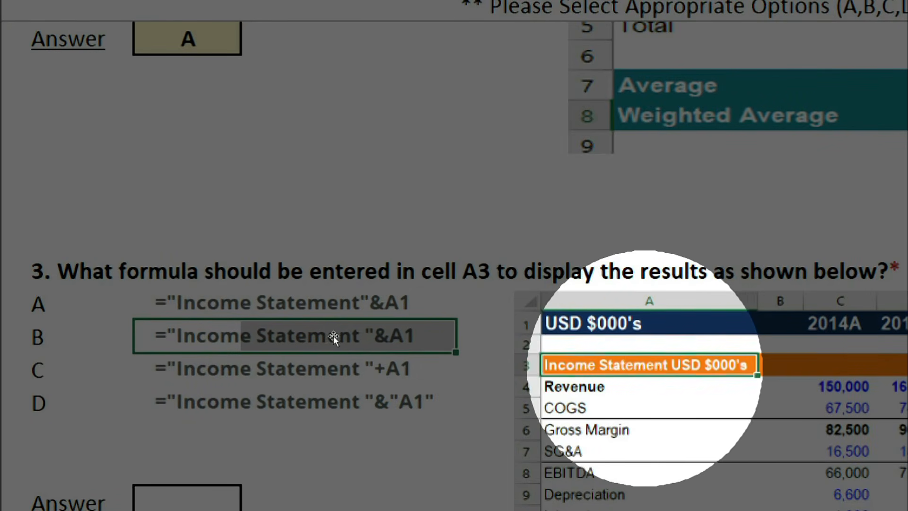
left_click(354, 302)
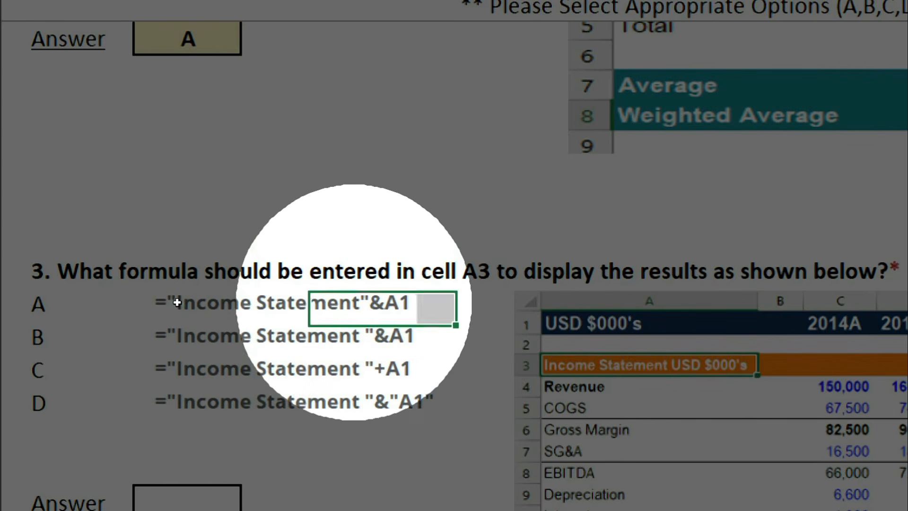
left_click(316, 301)
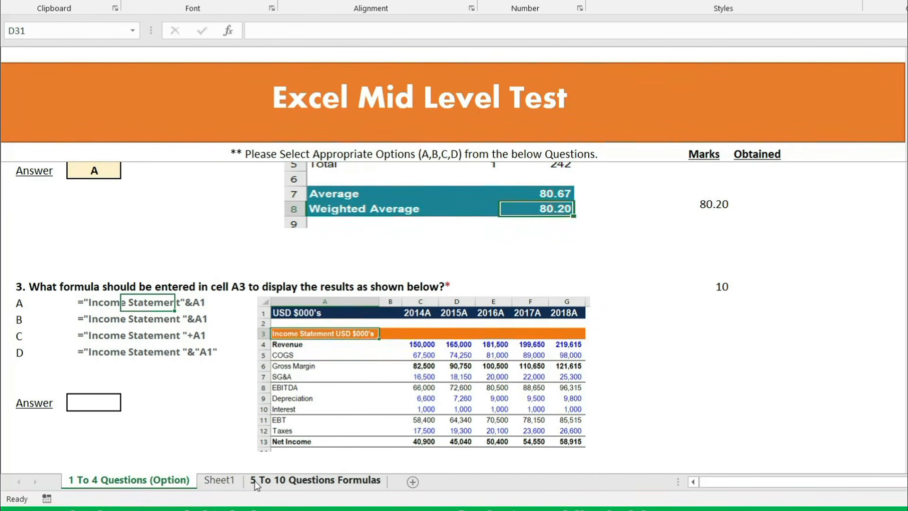
Enter the text USD 000'S in C28 of Sheet1, in the empty area below the quantity and rate example.
left_click(219, 480)
scroll(363, 290, "down", 4)
left_click(341, 191)
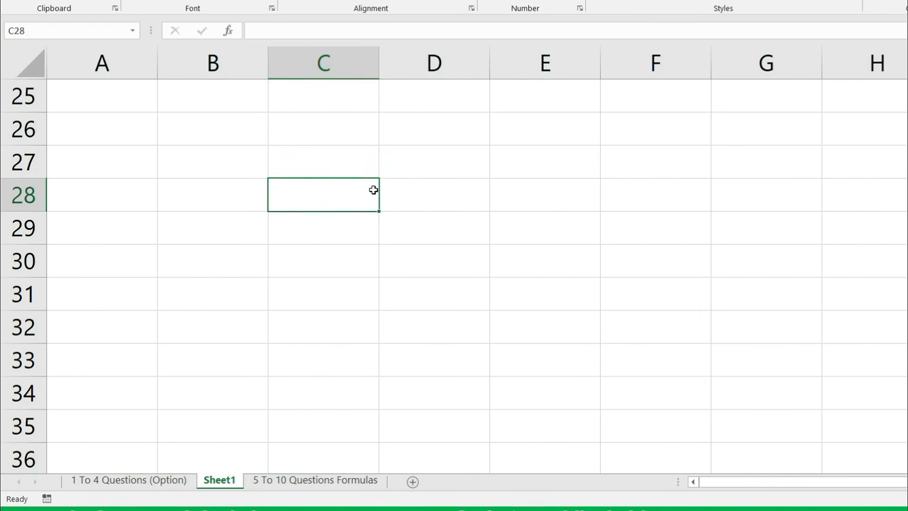
type("USD 0")
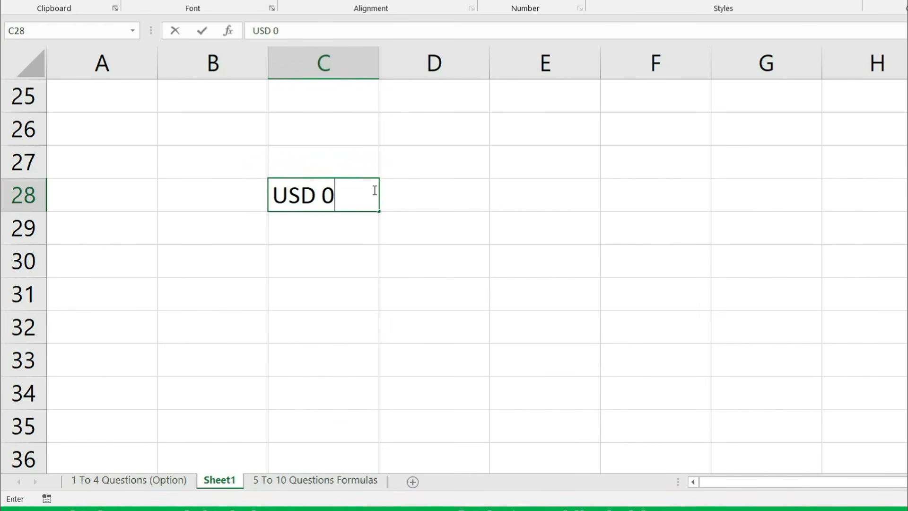
type("00'S")
key("Return")
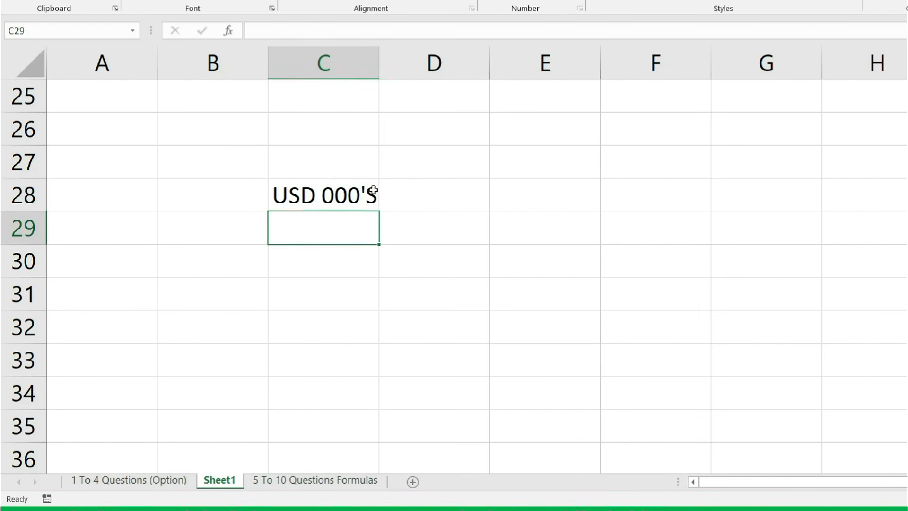
Enter a formula in C31 that joins the text INCOME STATEMENT with cell C28: ="INCOME STATEMENT"&C28.
left_click(327, 305)
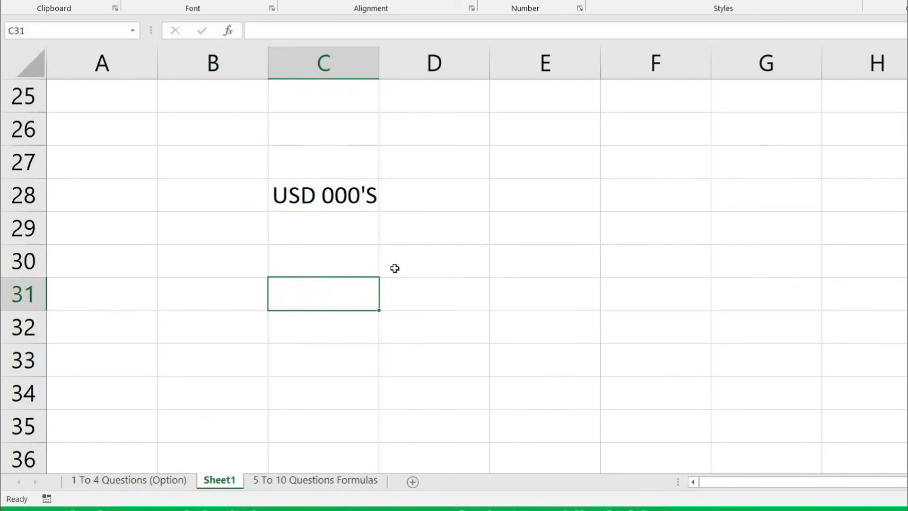
type("=INC")
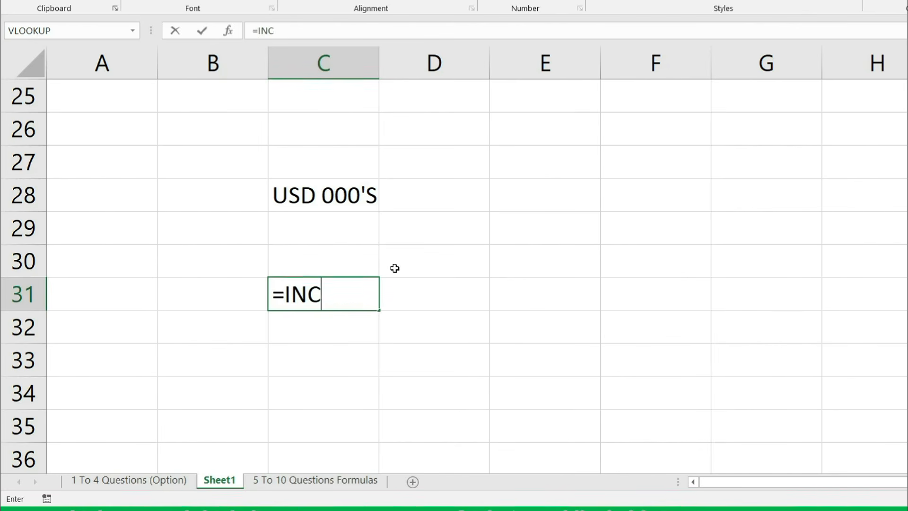
type("OME STATME")
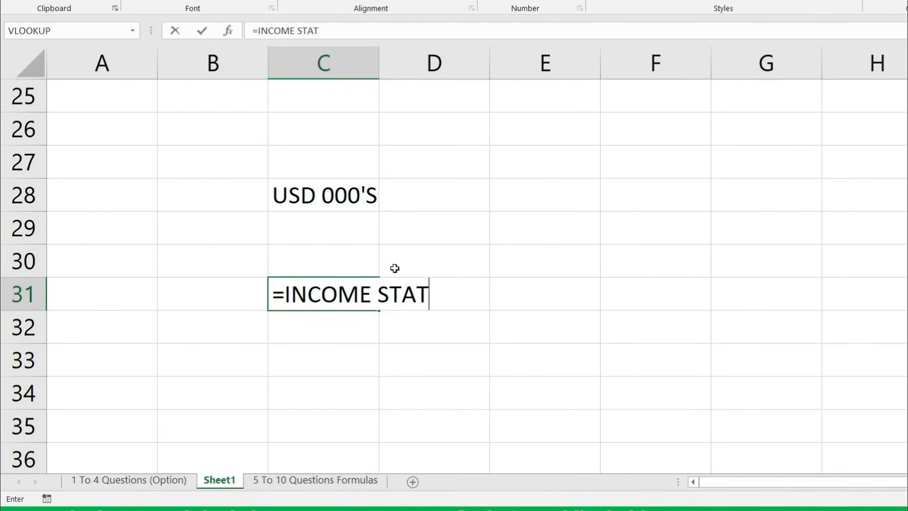
key("BackSpace")
key("BackSpace")
key("BackSpace")
key("BackSpace")
key("BackSpace")
key("BackSpace")
key("BackSpace")
key("BackSpace")
key("BackSpace")
key("BackSpace")
key("BackSpace")
key("BackSpace")
key("BackSpace")
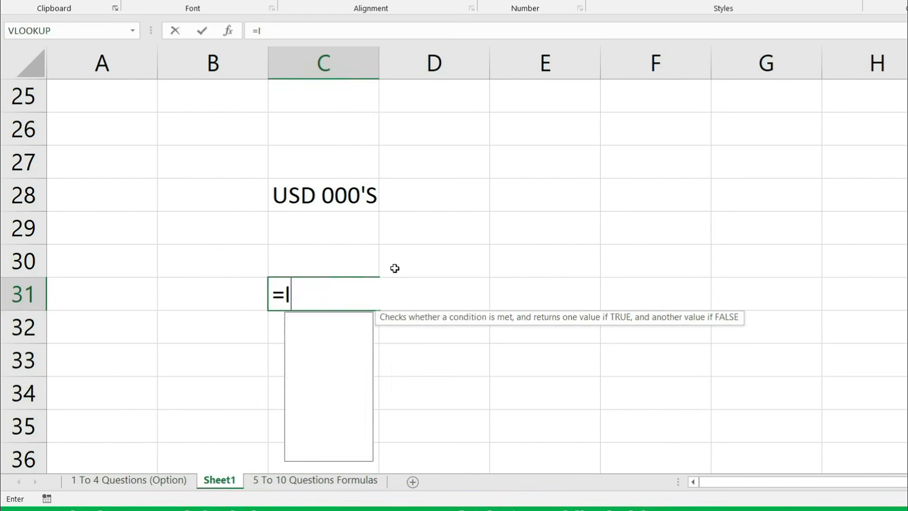
type("\"IN")
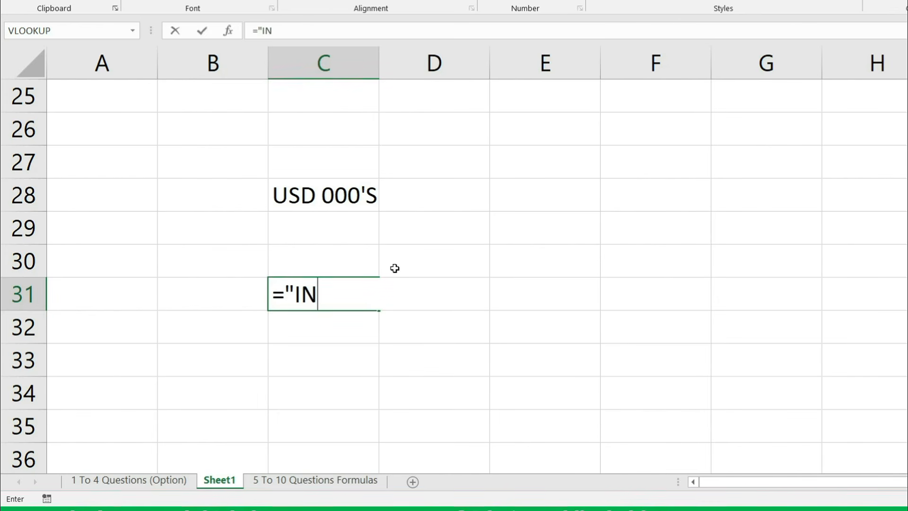
type("COME ST")
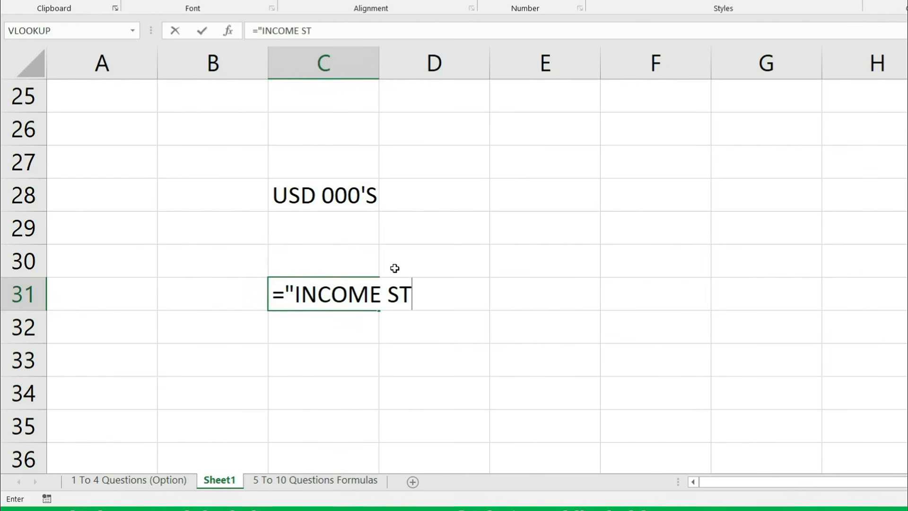
type("ATEMENT\"")
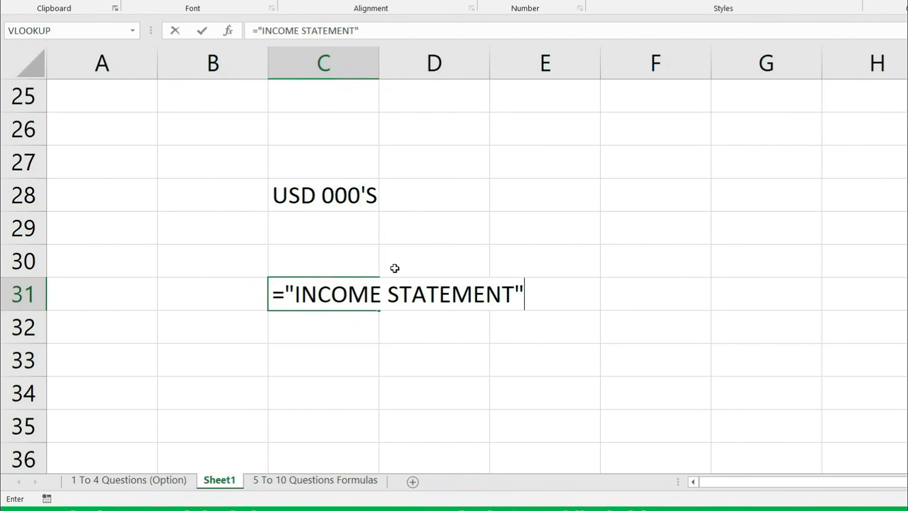
type("&")
left_click(316, 189)
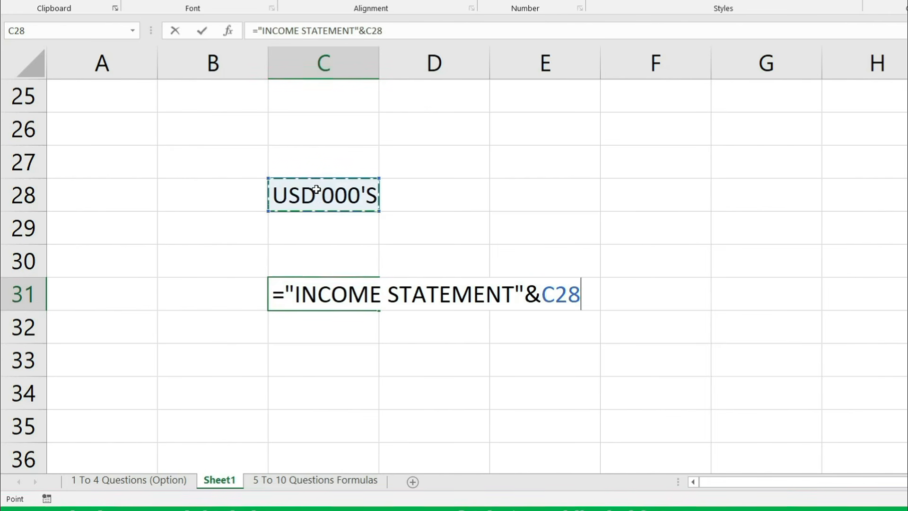
key("Return")
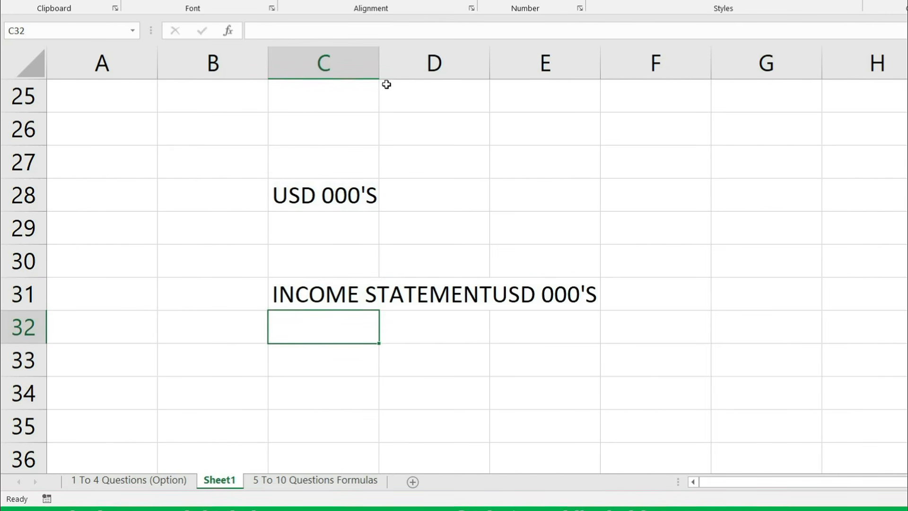
Fit column C to its contents and add a space after STATEMENT inside the quotes of C31's formula.
double_click(378, 66)
left_click(479, 295)
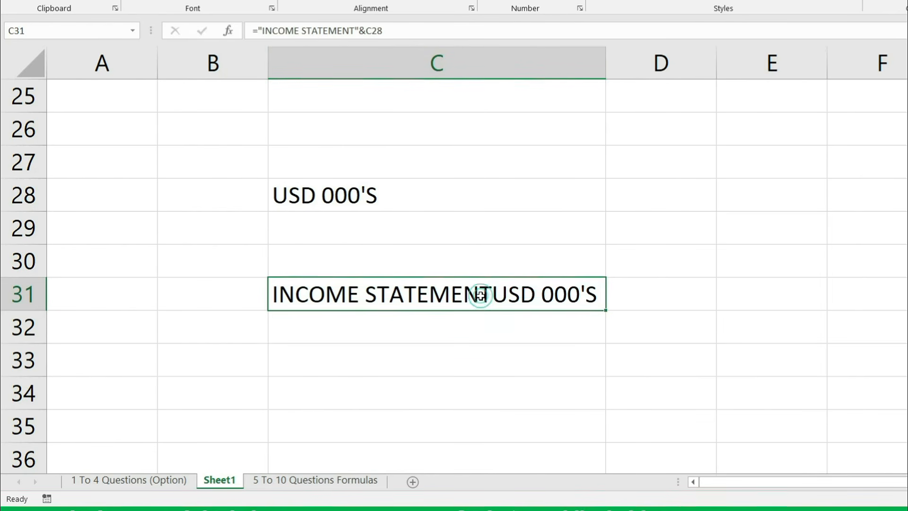
double_click(413, 308)
left_click(511, 291)
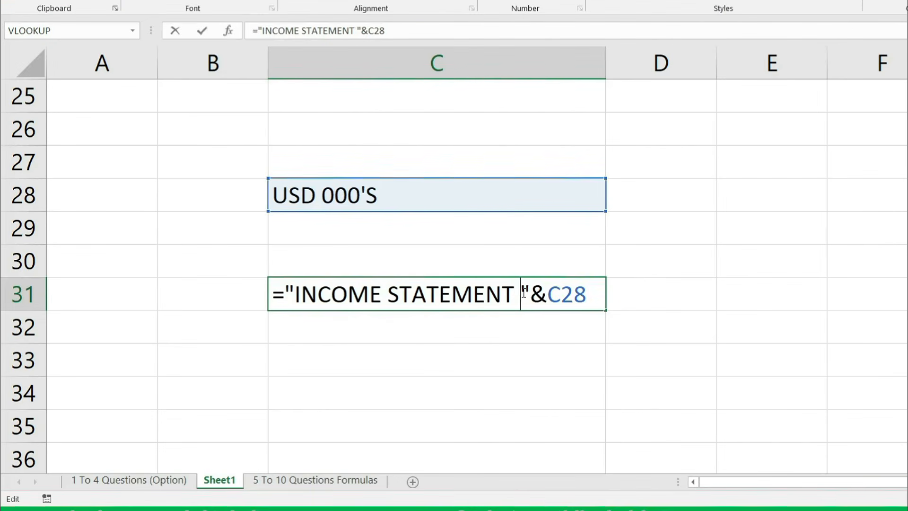
key("Return")
left_click(522, 291)
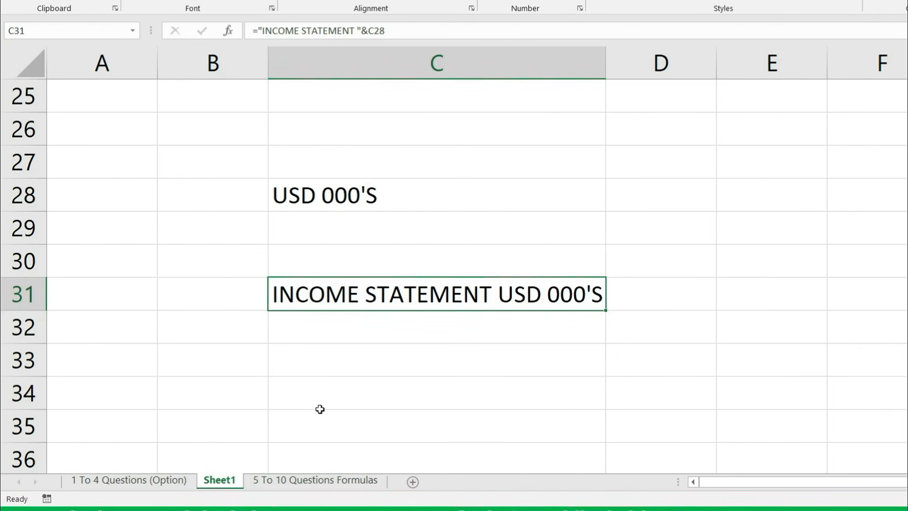
Enter B as the answer to question 3 on the 1 To 4 Questions (Option) sheet.
left_click(122, 479)
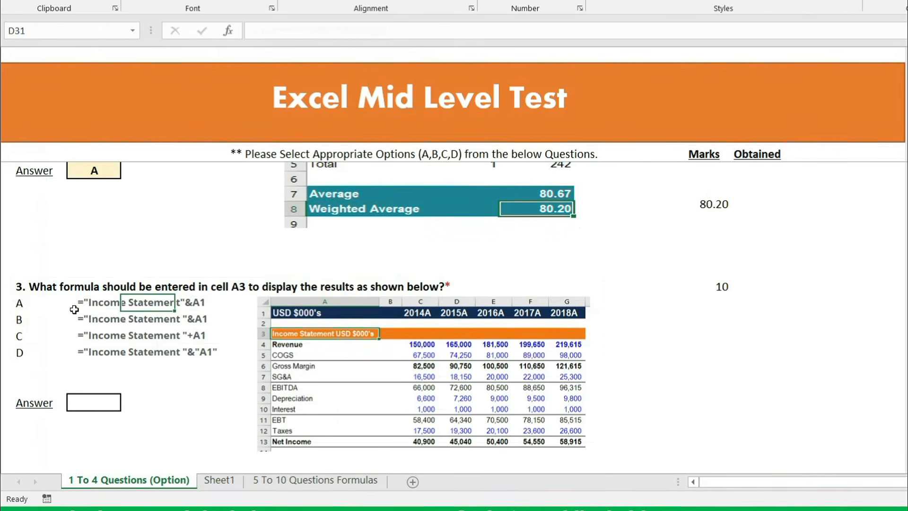
left_click(93, 319)
left_click(91, 402)
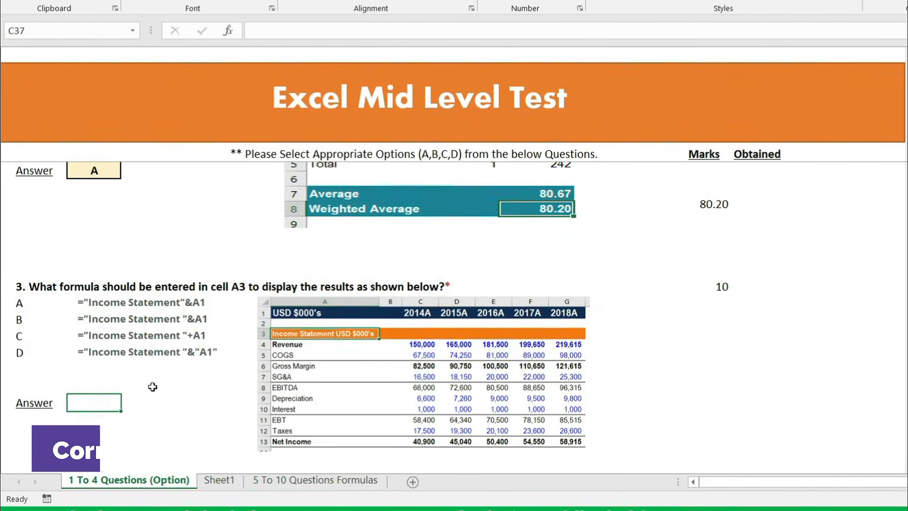
type("B")
key("Return")
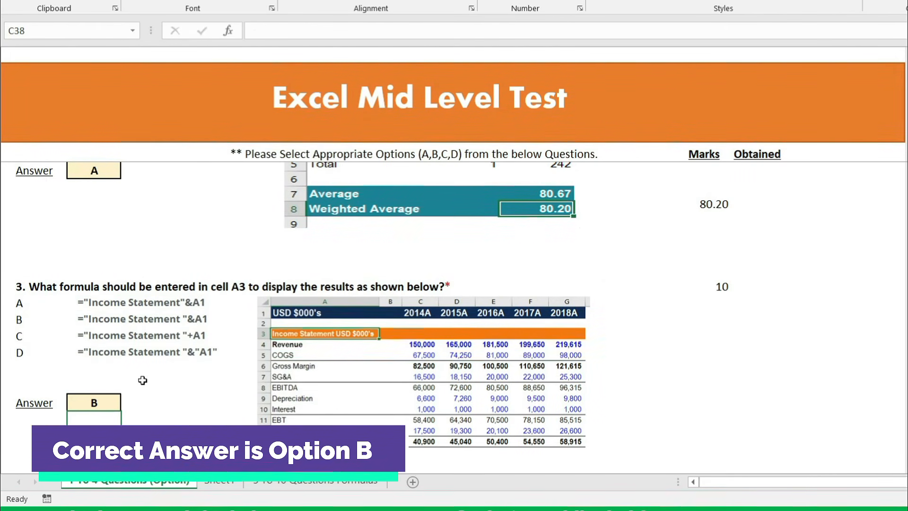
Review answered question 3 and its marks, and read question 4 about G2's end-of-month formula with its options and pictured dates.
left_click_drag(24, 287, 575, 395)
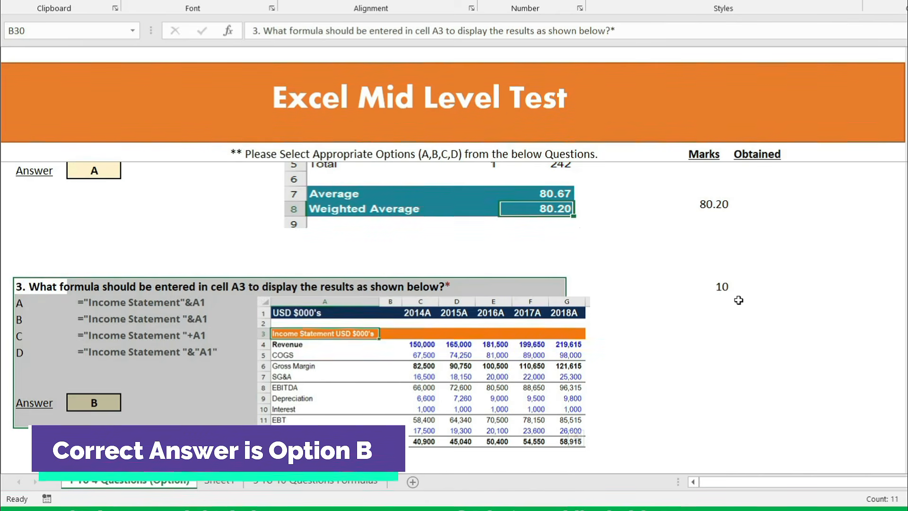
left_click(722, 287)
scroll(447, 328, "down", 1)
scroll(445, 328, "down", 2)
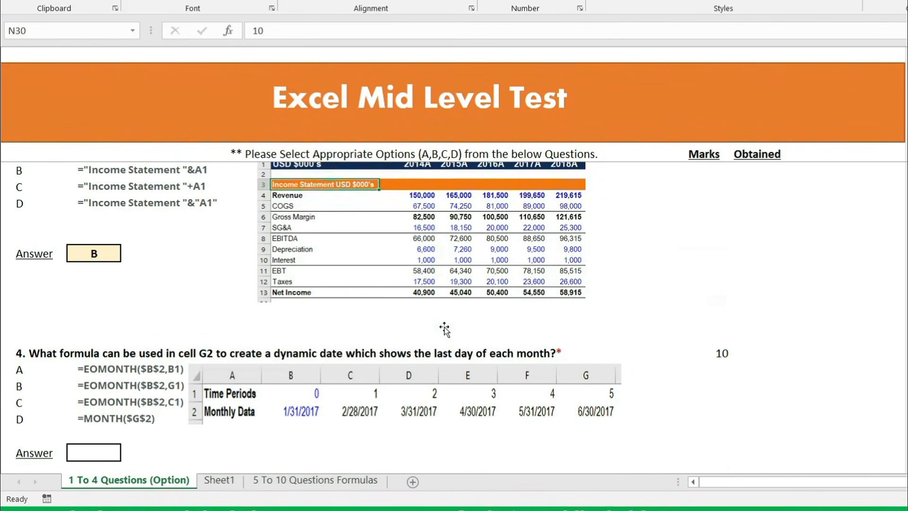
scroll(444, 328, "up", 7)
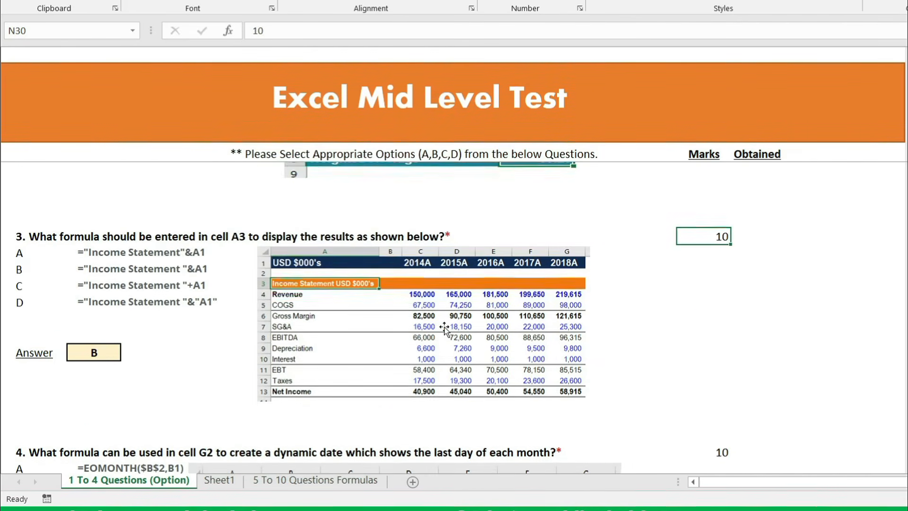
scroll(447, 329, "down", 4)
scroll(446, 333, "down", 5)
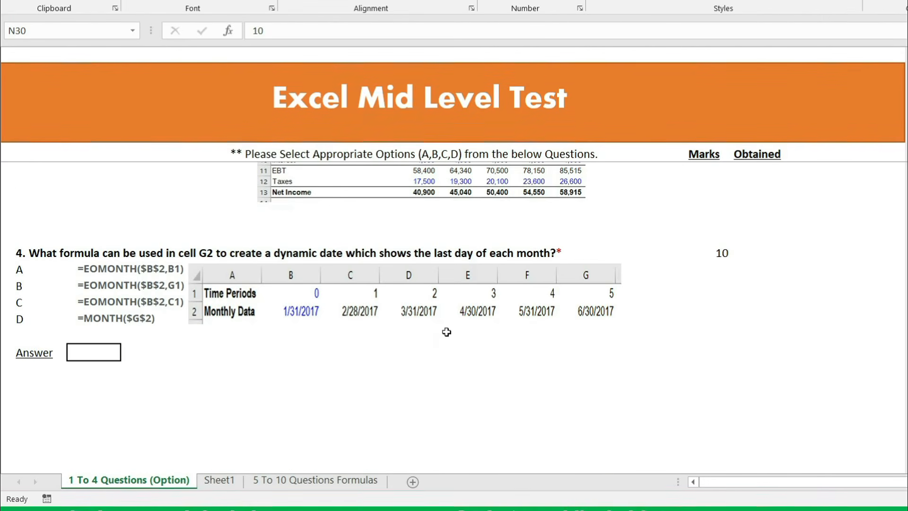
left_click(7, 302)
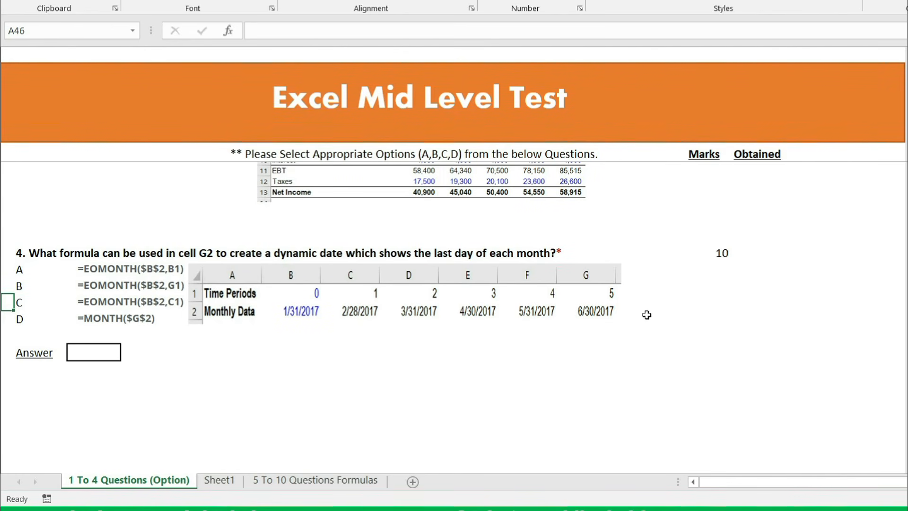
left_click(207, 256)
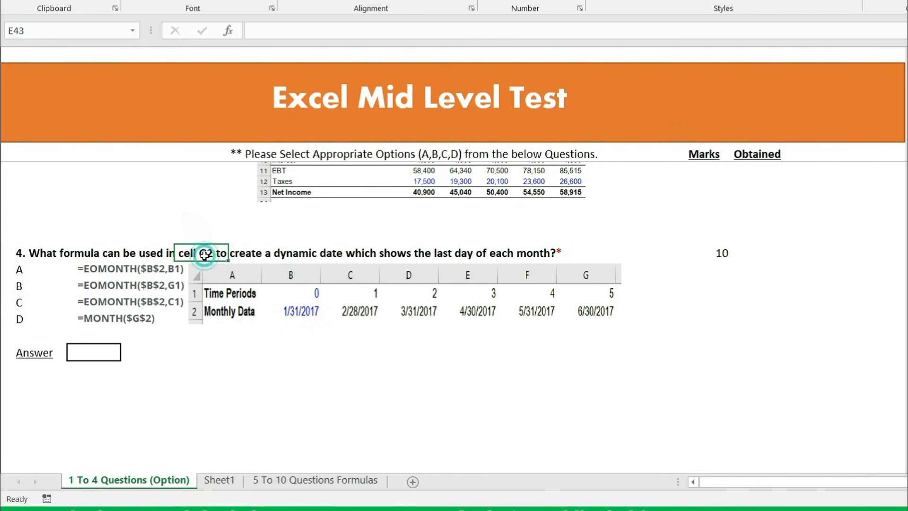
left_click(595, 313)
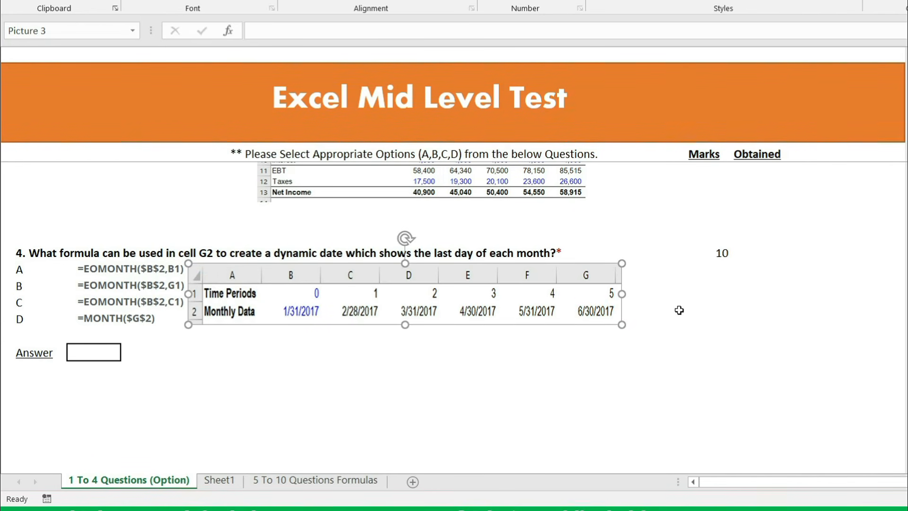
Enter the time periods 0 to 5 across G49:L49, below question 4's picture.
left_click(302, 357)
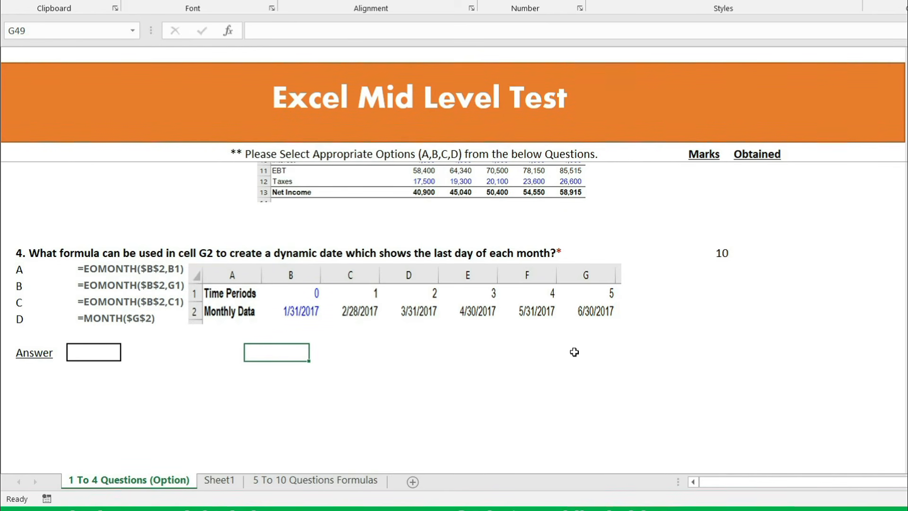
type("0")
key("Tab")
type("1")
key("Tab")
type("2")
key("Tab")
type("3")
key("Tab")
type("4")
key("Tab")
type("5")
key("Down")
Enter =EOMONTH("31/01/2017",G49) in G50, below time period 0.
key("Left")
key("Left")
key("Left")
key("Left")
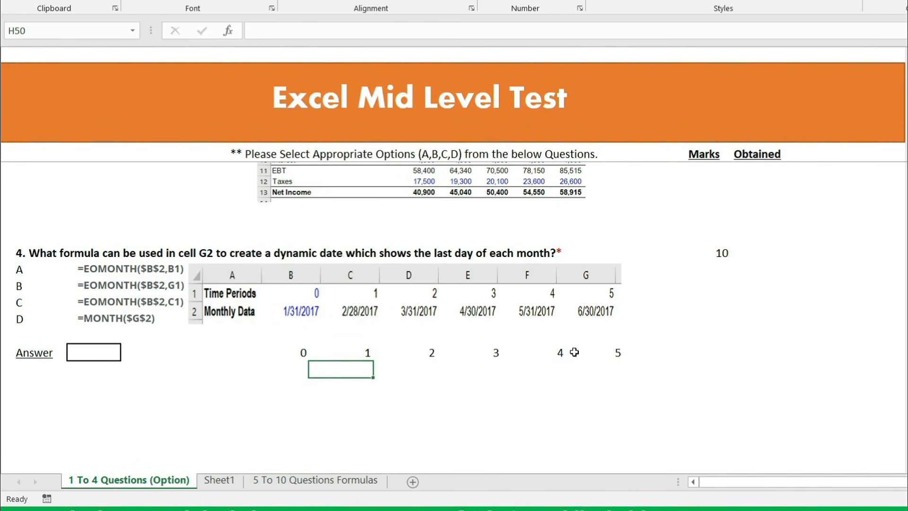
key("Left")
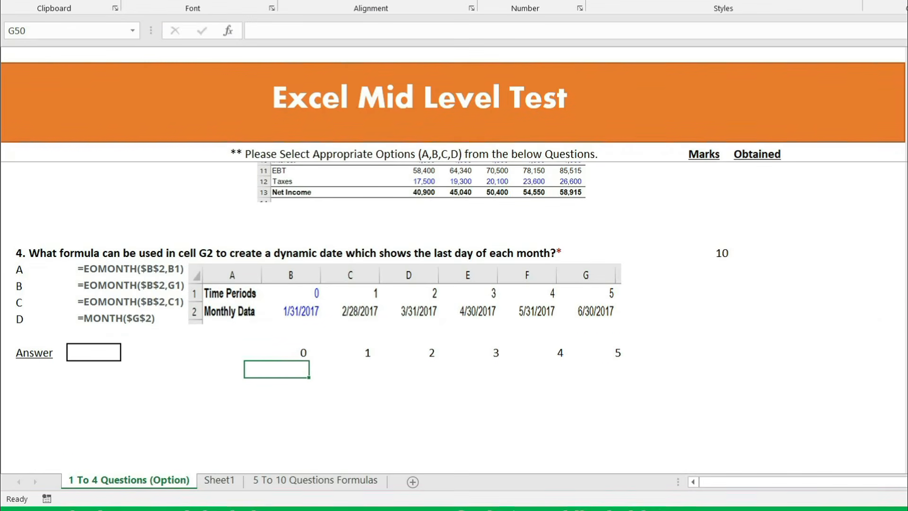
type("=EOMONTH(")
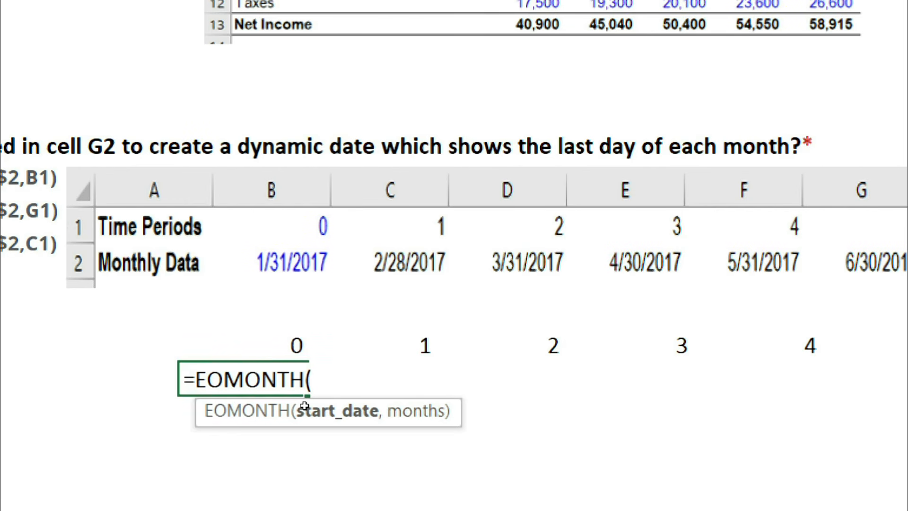
type("3")
key("BackSpace")
key("BackSpace")
type("\"31")
type("//")
key("BackSpace")
type("01/")
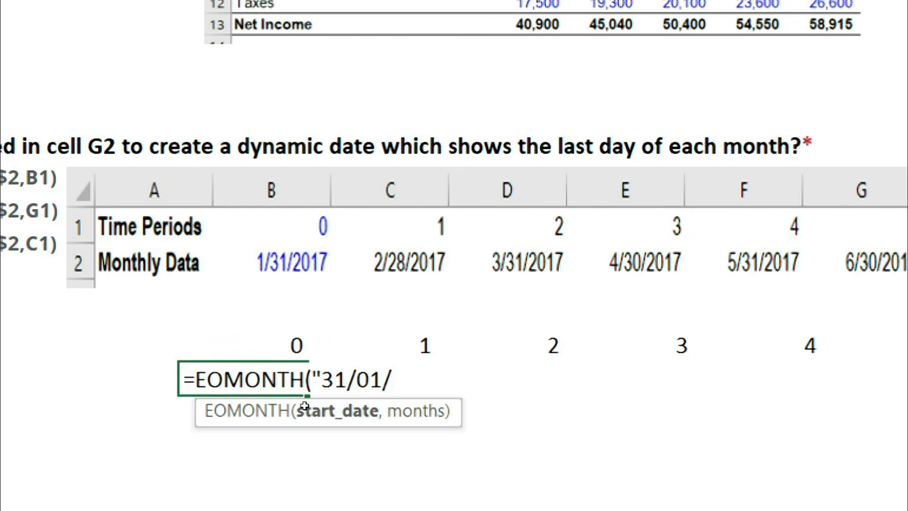
type("2017\",")
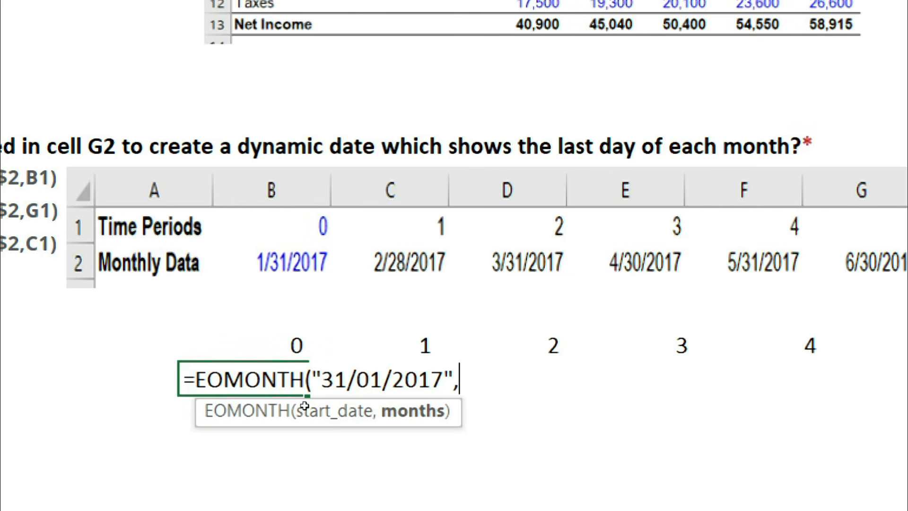
left_click(295, 345)
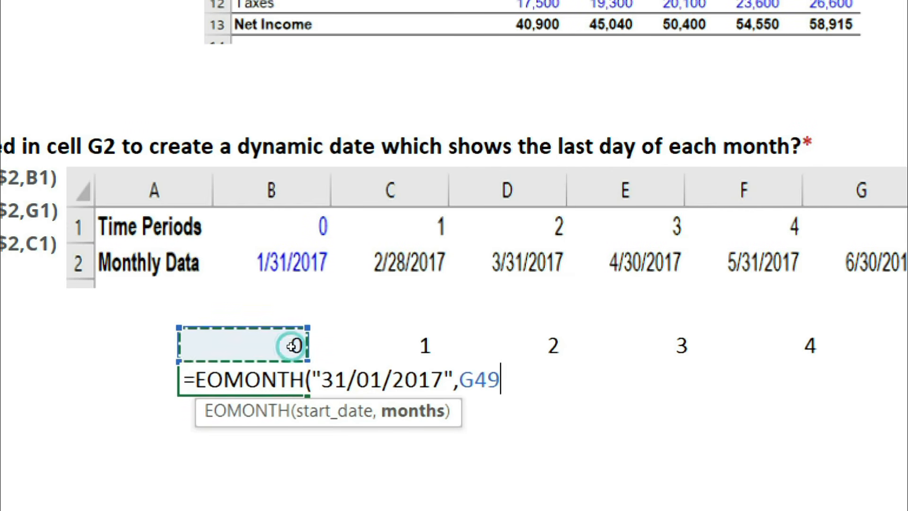
key("Return")
Check G50's EOMONTH formula and fill it across to L50 under all the time periods.
left_click(303, 376)
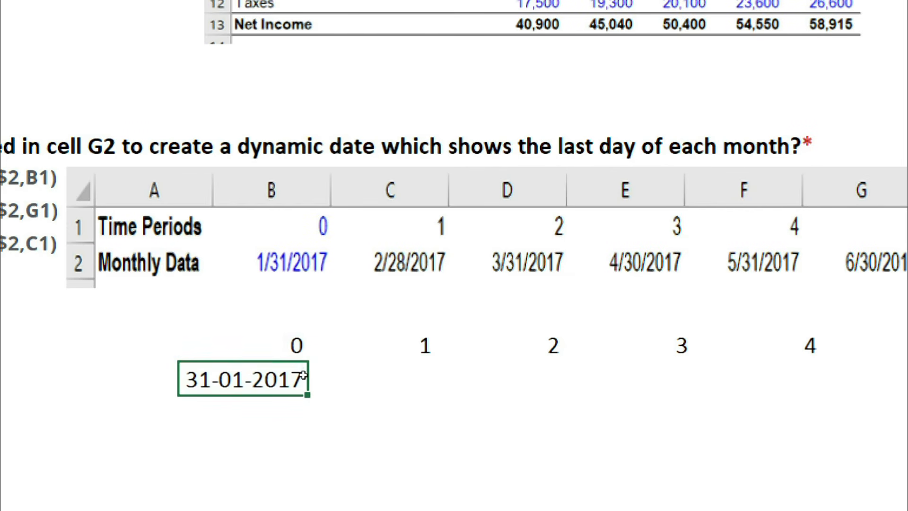
double_click(303, 376)
key("Escape")
left_click_drag(308, 379, 645, 377)
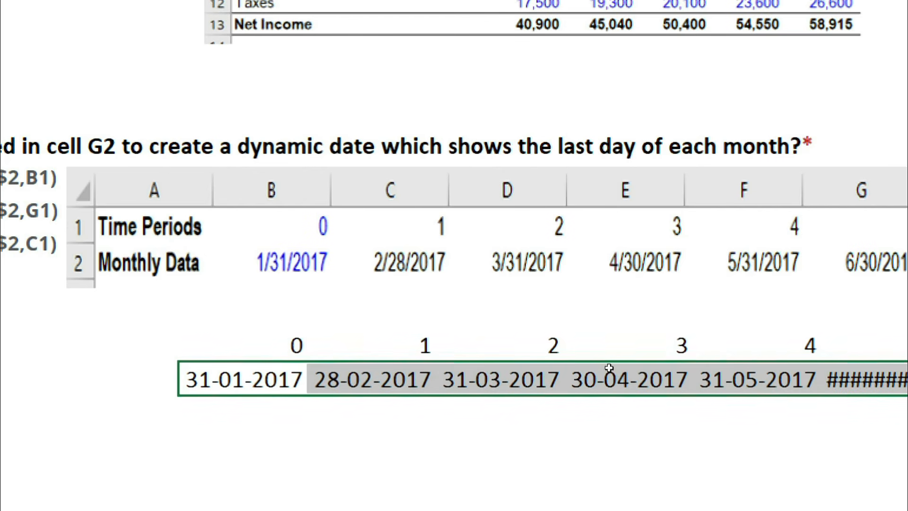
Inspect the EOMONTH formula in L50, including its start date and its month reference L49.
left_click(609, 369)
double_click(601, 369)
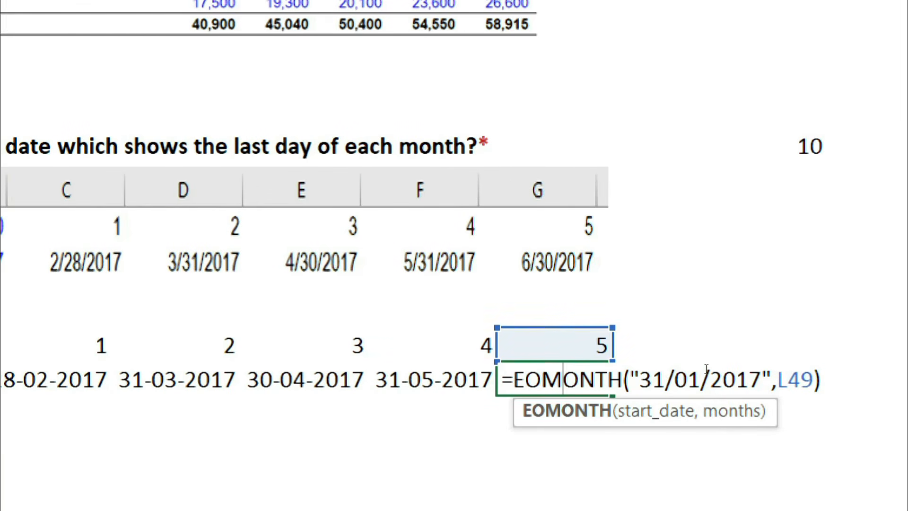
left_click_drag(705, 369, 722, 371)
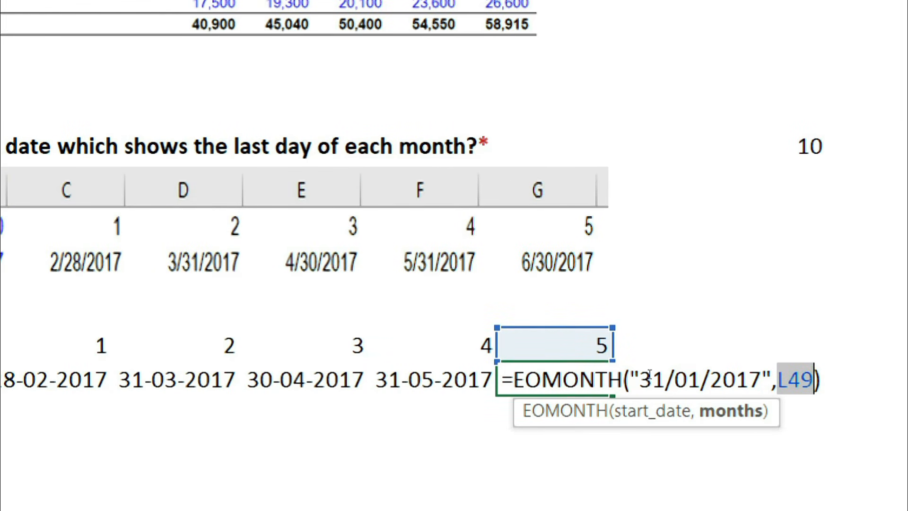
key("ctrl+Return")
double_click(607, 370)
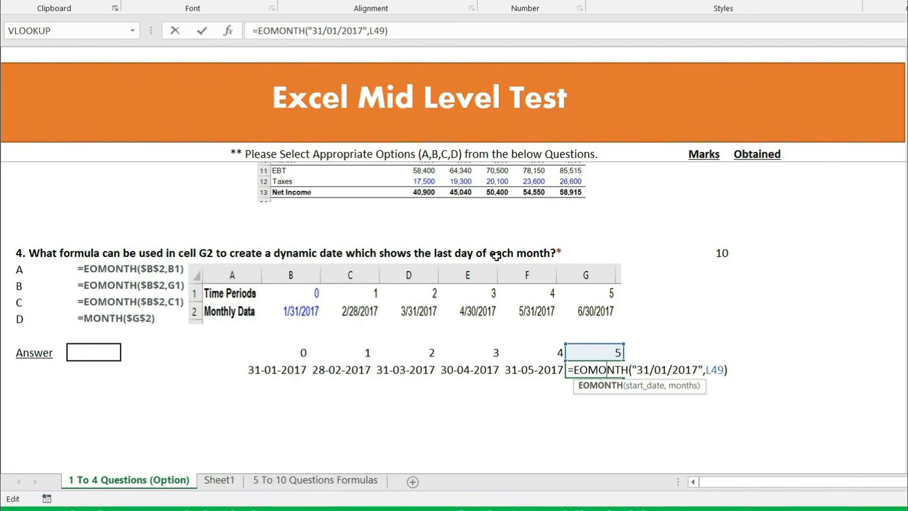
left_click_drag(607, 371, 718, 372)
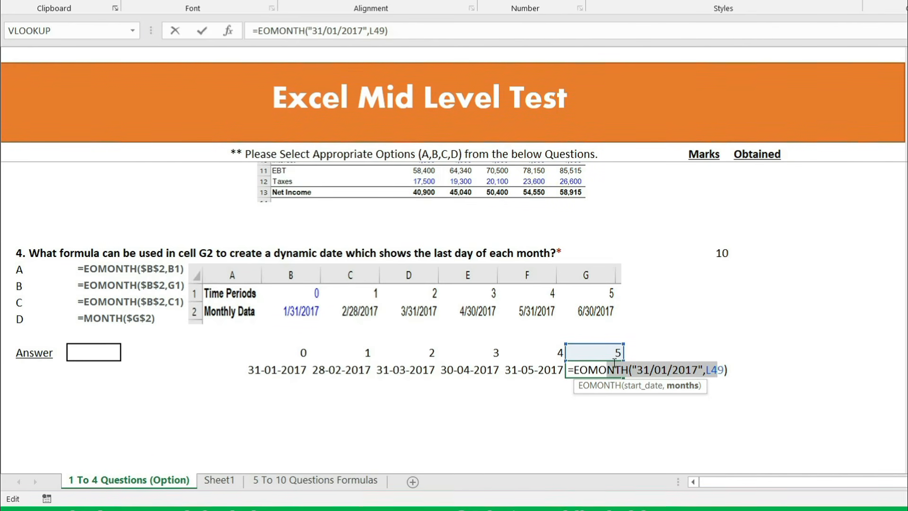
left_click_drag(644, 366, 718, 369)
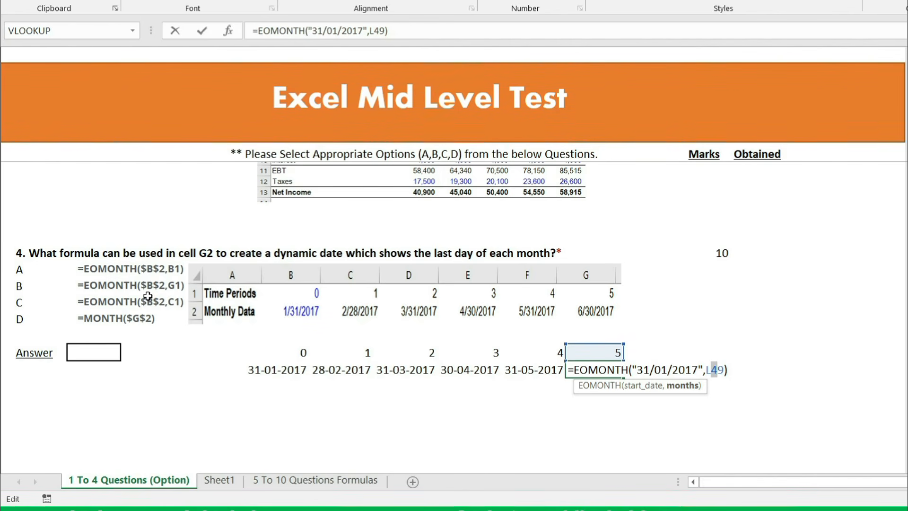
Replace the typed start date in L50's formula with a reference to G50, giving =EOMONTH(G50,L49).
left_click_drag(697, 369, 638, 368)
key("BackSpace")
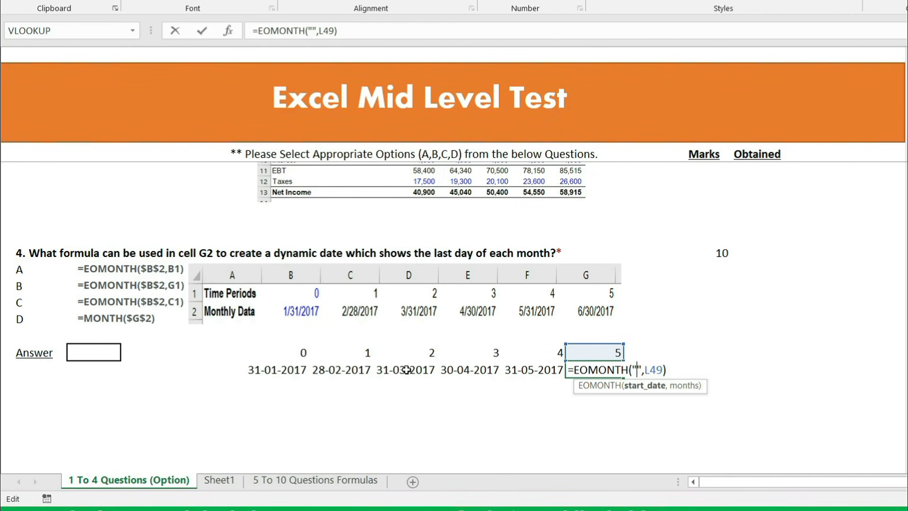
left_click(277, 369)
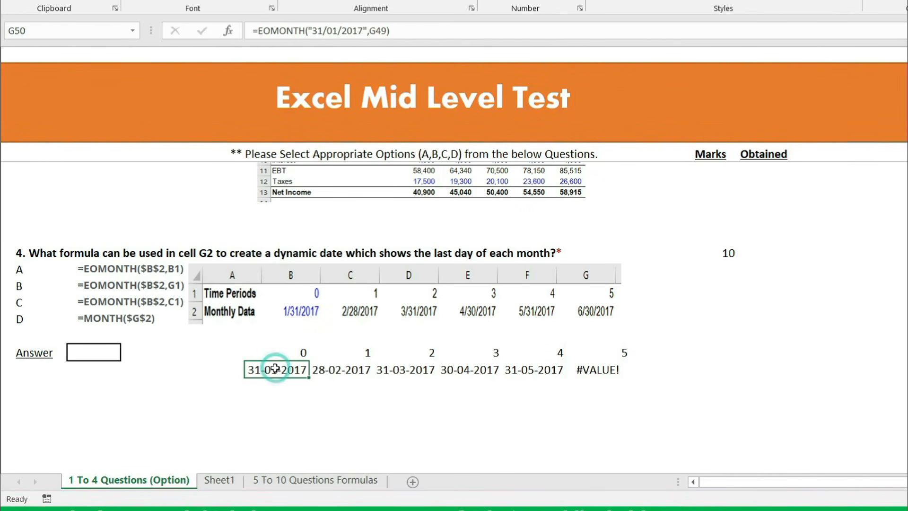
double_click(613, 371)
left_click(638, 369)
left_click(640, 368)
key("BackSpace")
key("BackSpace")
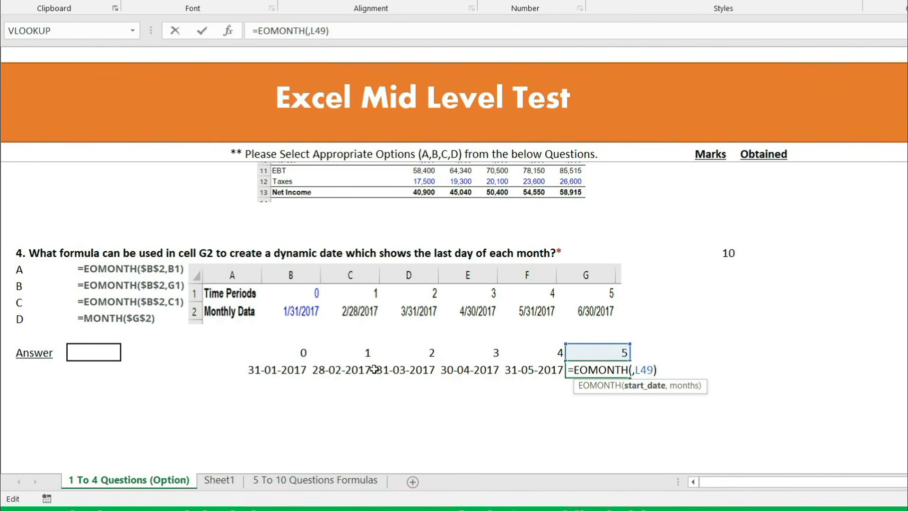
left_click(281, 371)
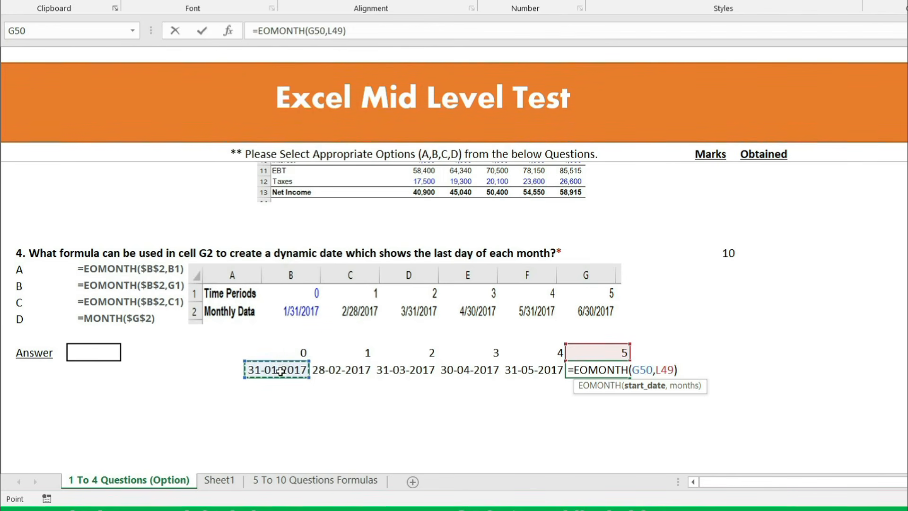
key("Return")
Check the formulas in G50 and L50 against question 4's picture and option B, =EOMONTH($B$2,G1).
left_click(263, 371)
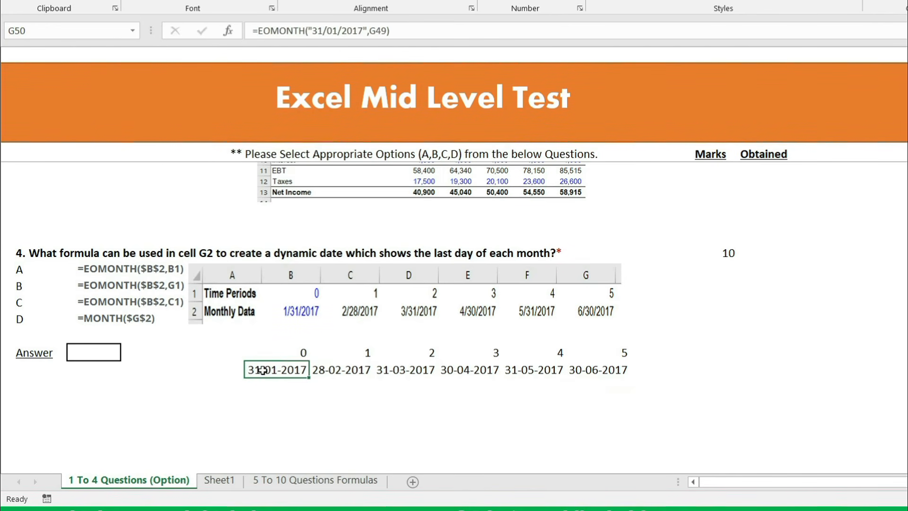
double_click(600, 371)
key("Escape")
double_click(606, 371)
key("Escape")
double_click(605, 372)
key("Escape")
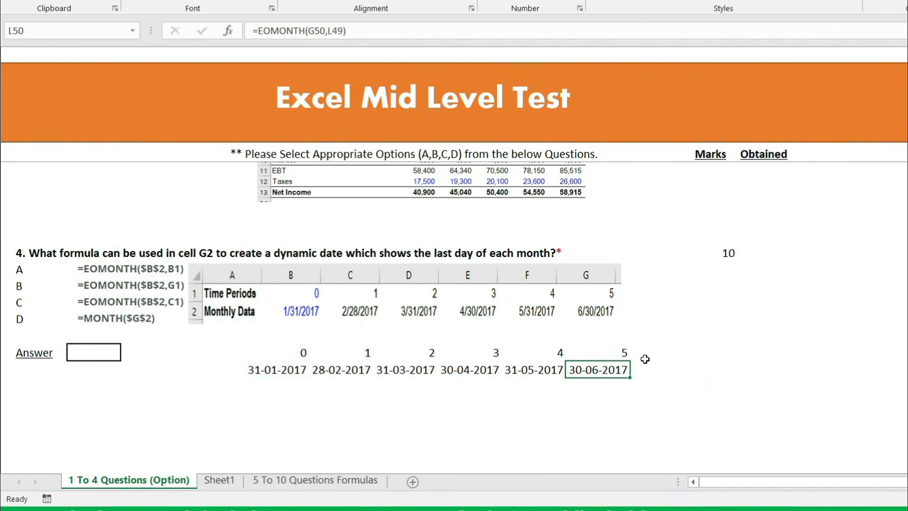
left_click(609, 294)
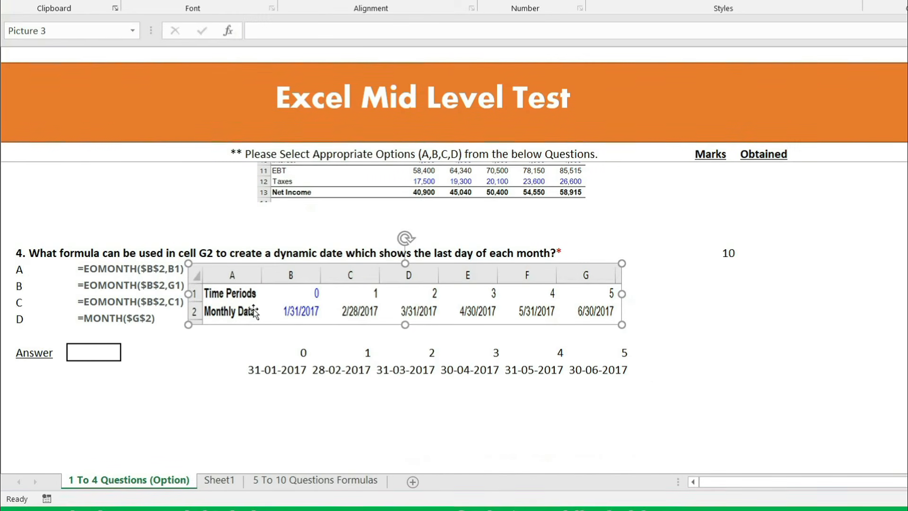
left_click(113, 284)
left_click_drag(19, 286, 137, 280)
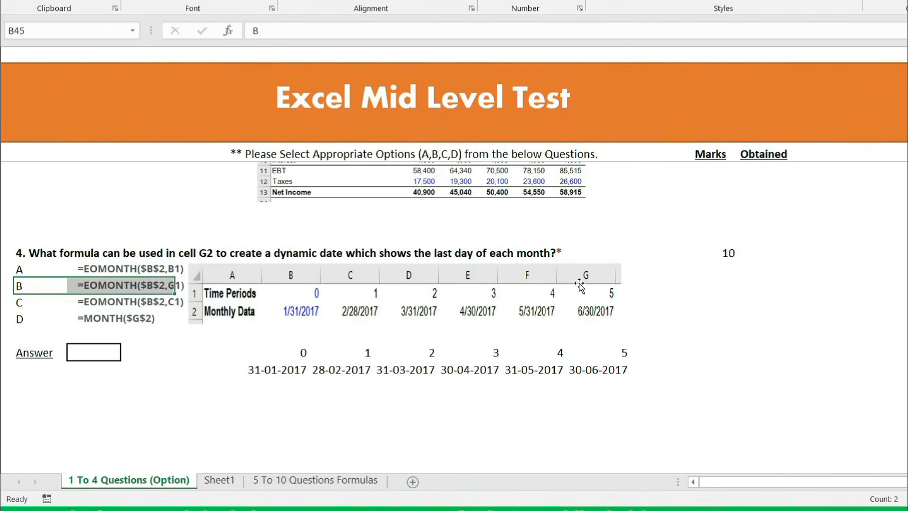
left_click(157, 246)
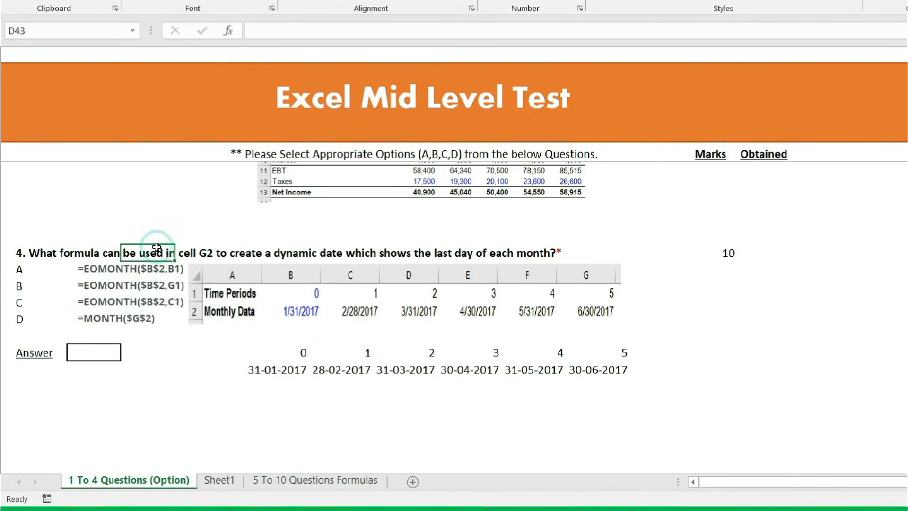
Enter B as the answer to question 4 in C49.
left_click(94, 355)
type("B")
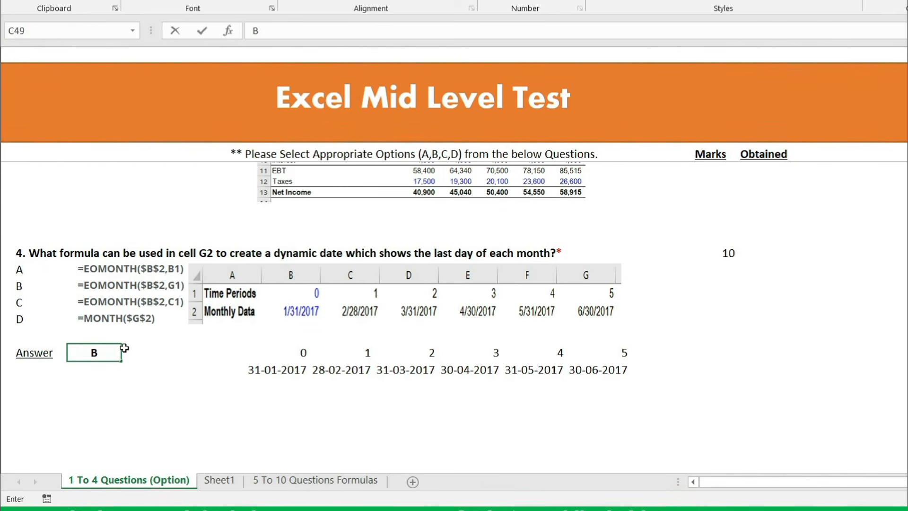
key("Return")
Compare option B's formula with the EOMONTH formulas in L50 and H50, leaving both cells as they are.
left_click(130, 304)
key("Up")
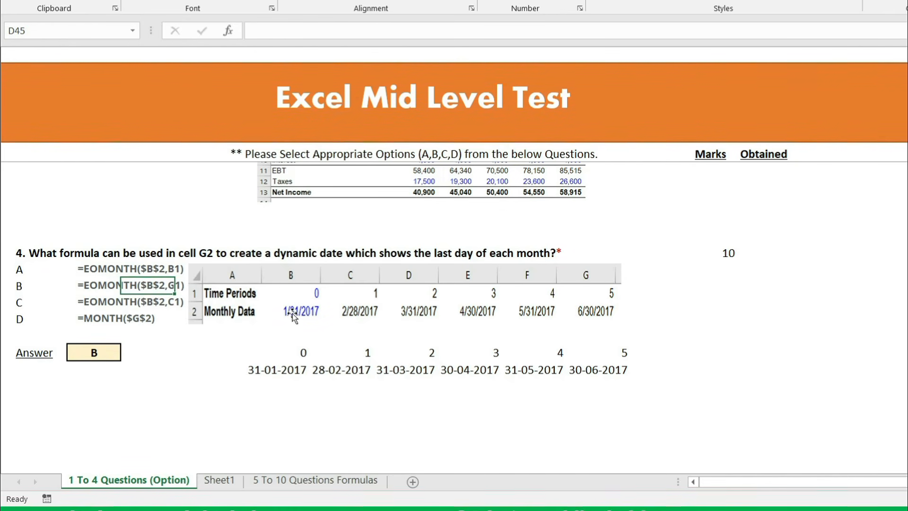
left_click_drag(92, 287, 174, 287)
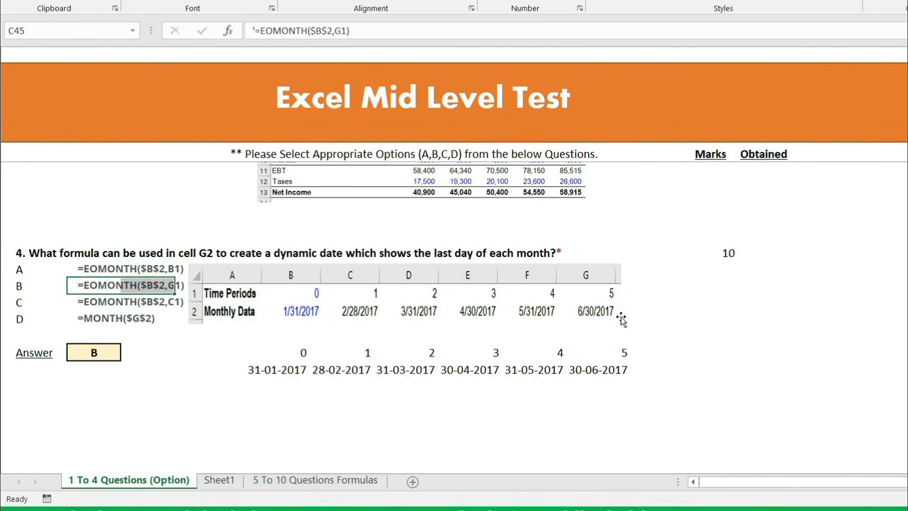
double_click(598, 373)
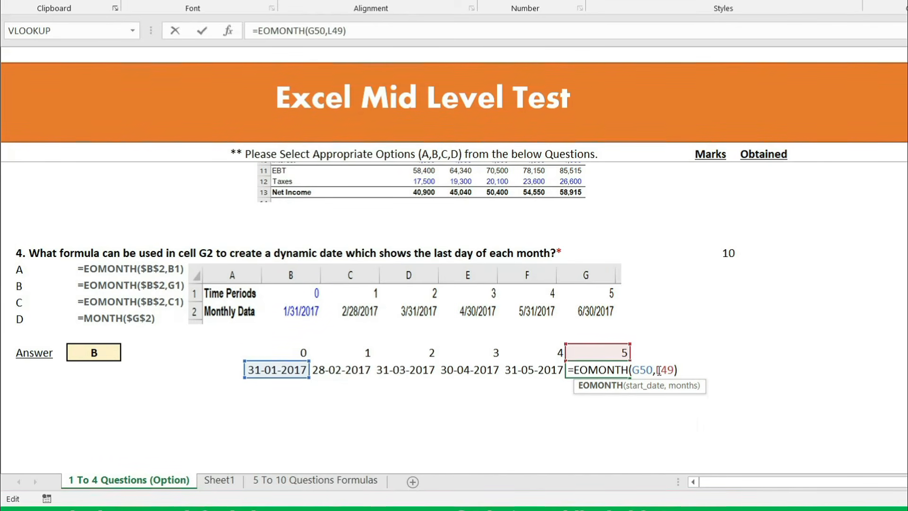
key("ctrl+Return")
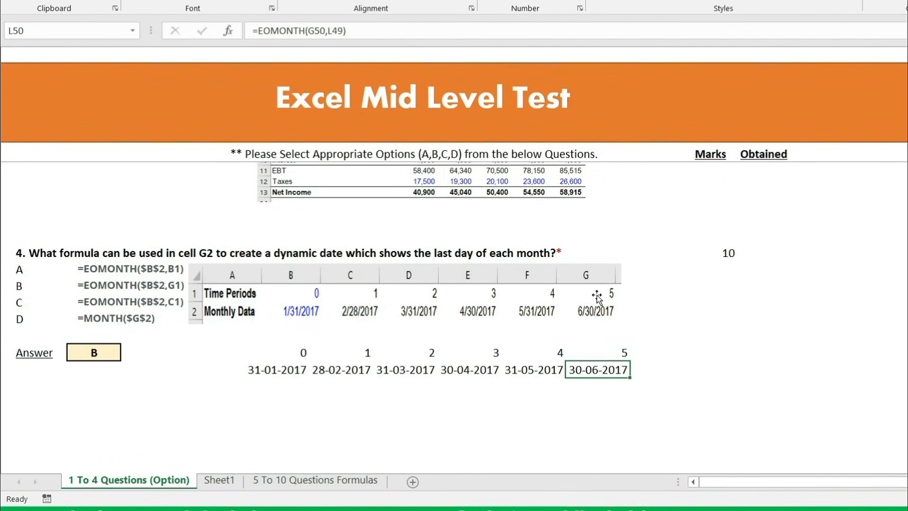
left_click(337, 369)
double_click(336, 369)
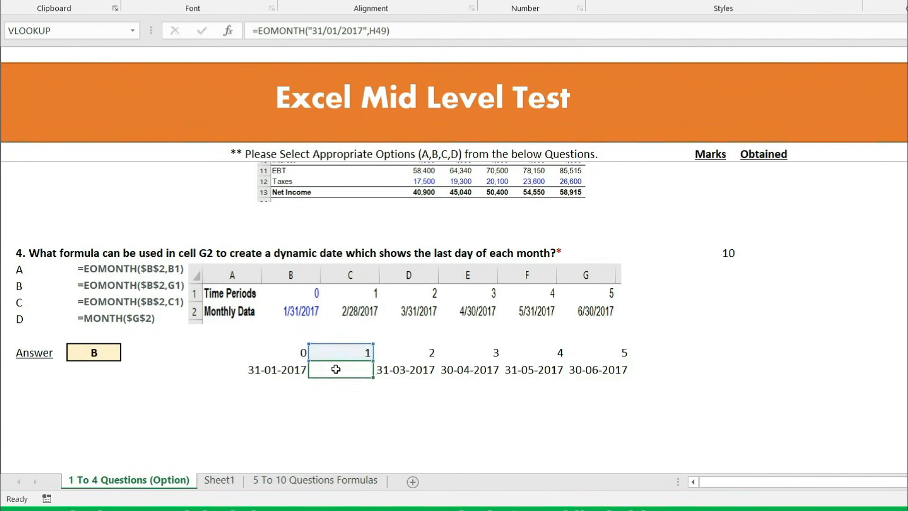
key("Escape")
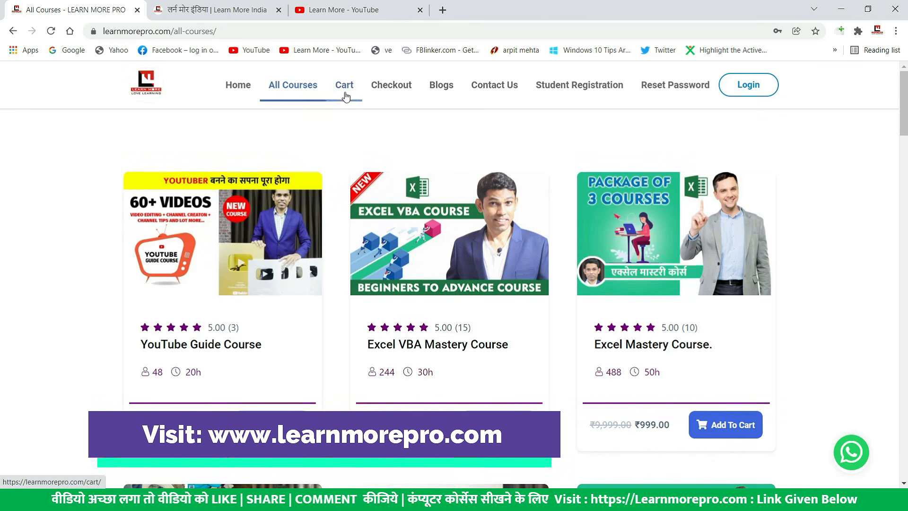
Browse the All Courses page of learnmorepro.com in Chrome and open Excel Basic to Advance Full Course in Hindi.
scroll(352, 150, "down", 7)
scroll(352, 160, "down", 6)
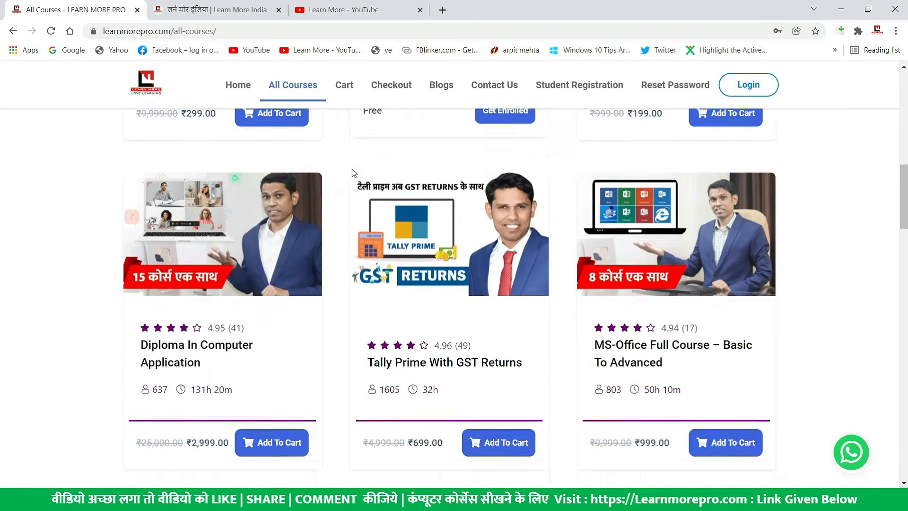
scroll(353, 189, "down", 20)
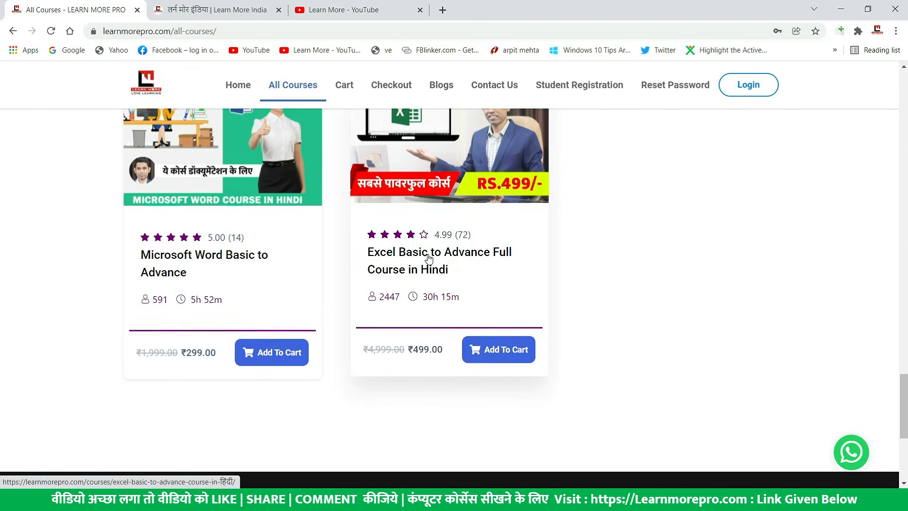
left_click(462, 259)
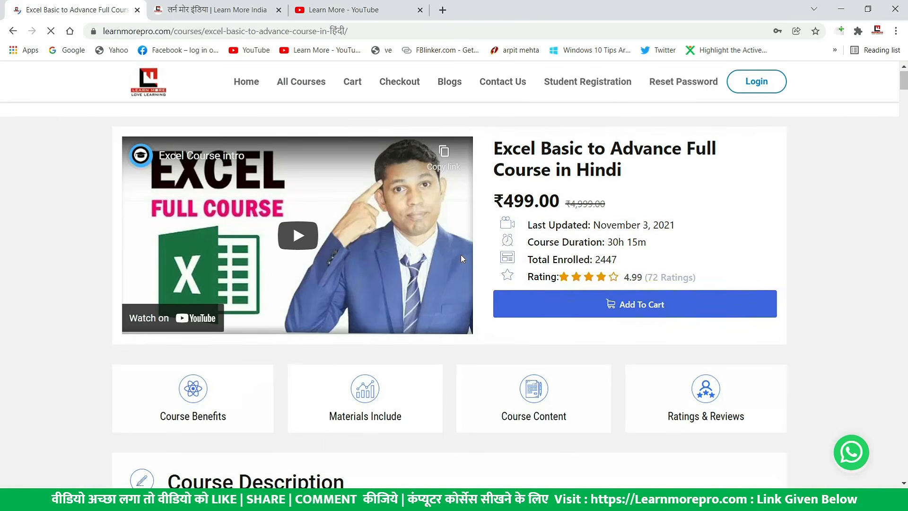
Examine the Excel course's details and Course Content section, and look through the All Courses list again.
scroll(460, 254, "down", 20)
scroll(220, 277, "down", 1)
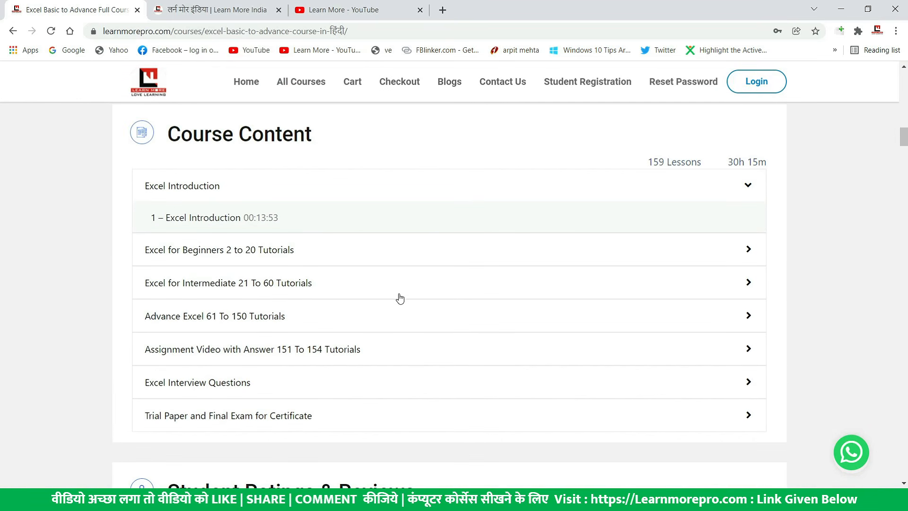
scroll(395, 310, "up", 20)
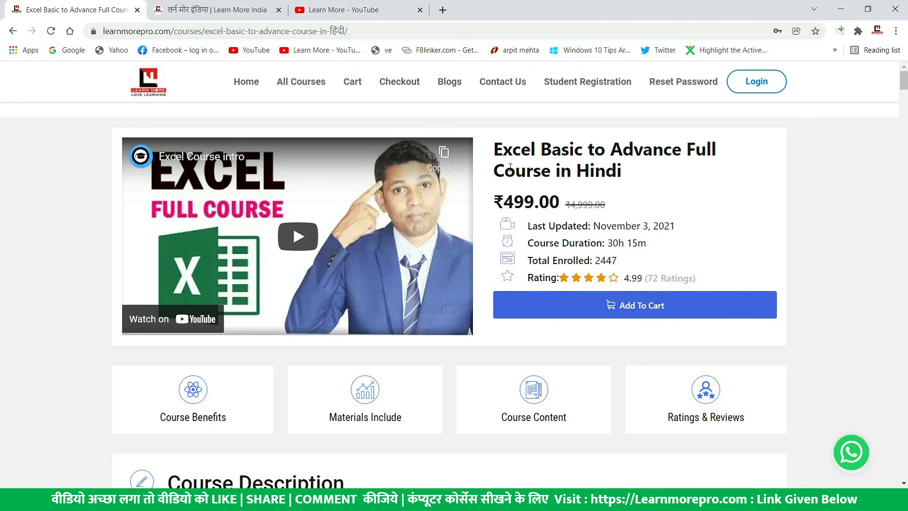
scroll(511, 166, "down", 2)
scroll(509, 180, "up", 2)
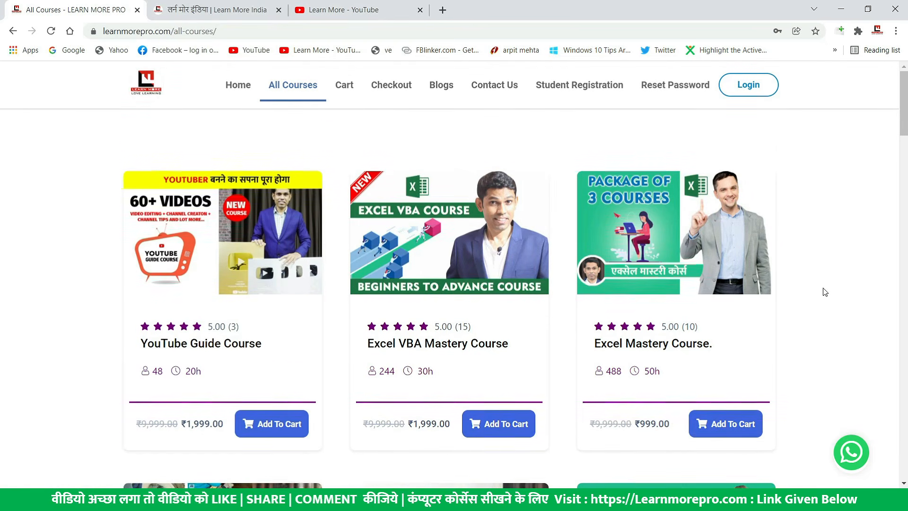
scroll(825, 292, "down", 5)
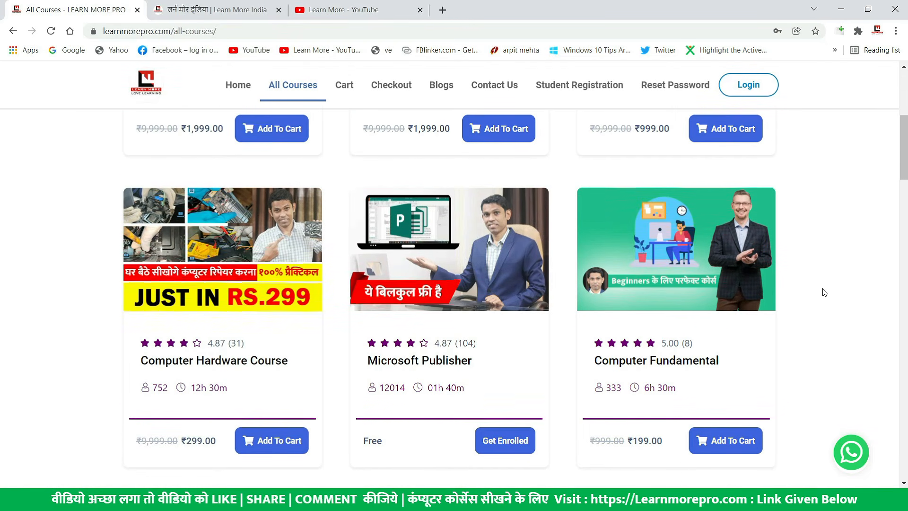
scroll(825, 292, "up", 5)
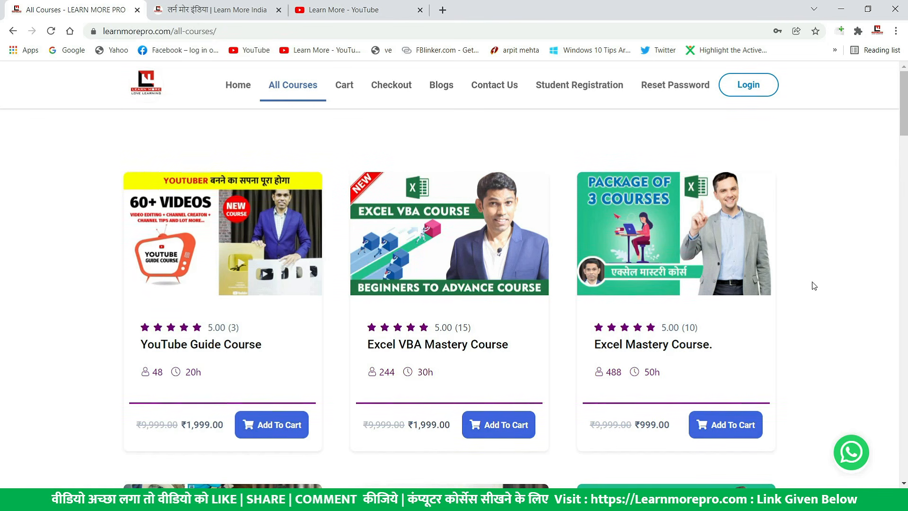
Switch back to the Excel interview workbook and review answered questions 1 and 2.
key("alt+Tab")
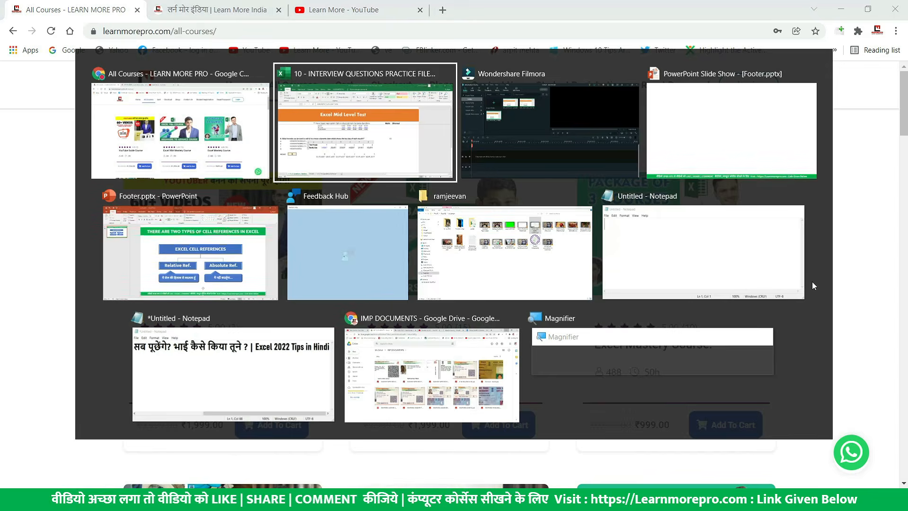
scroll(418, 342, "up", 15)
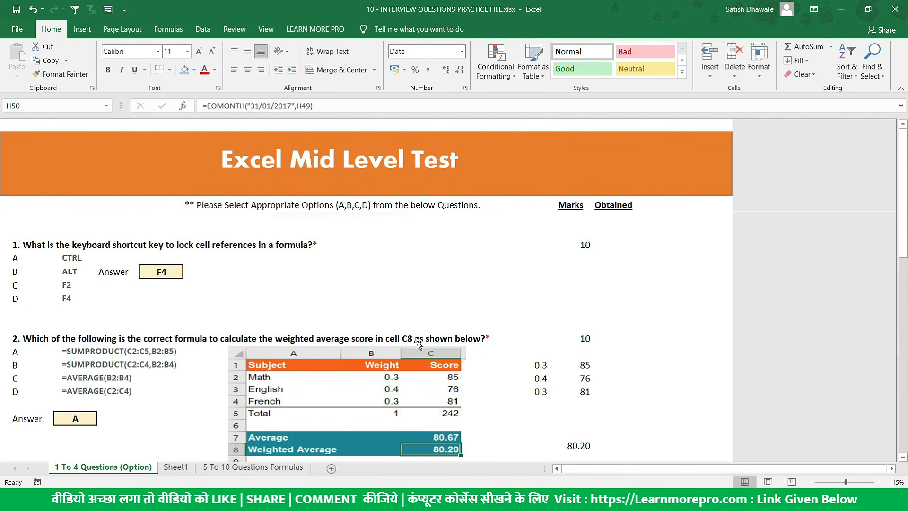
scroll(418, 342, "down", 5)
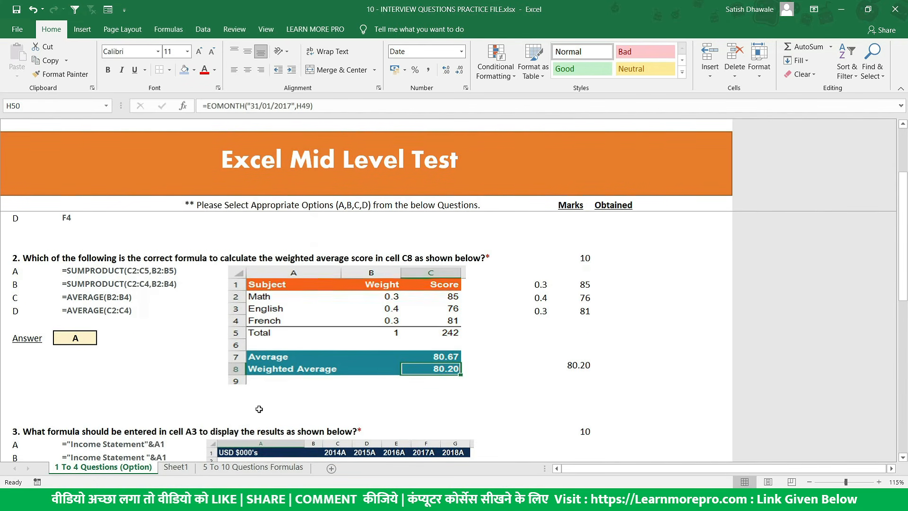
Open the 5 To 10 Questions Formulas sheet and select the sales data table B7:E32.
left_click(218, 469)
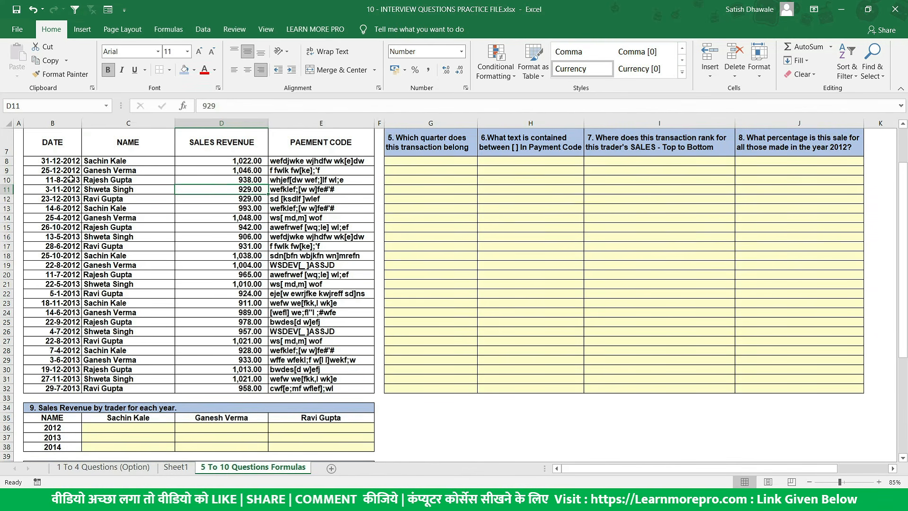
left_click_drag(60, 149, 360, 390)
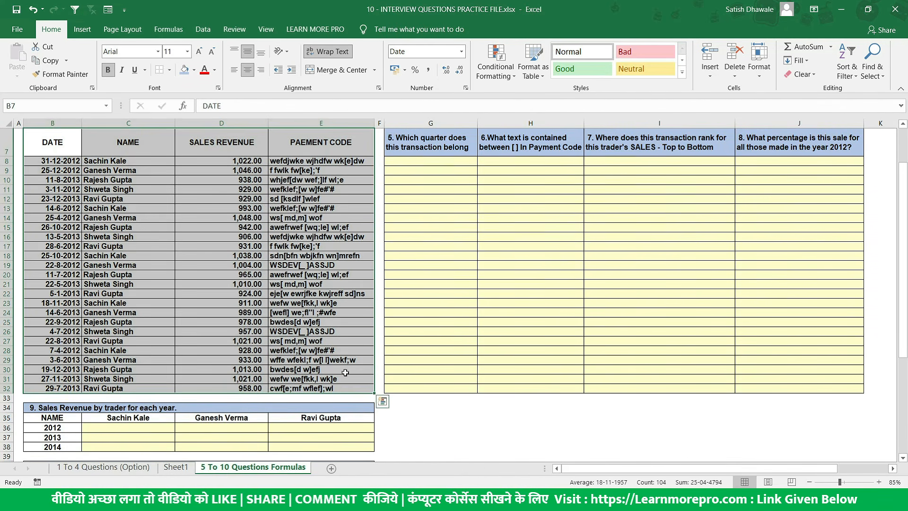
scroll(359, 378, "up", 2)
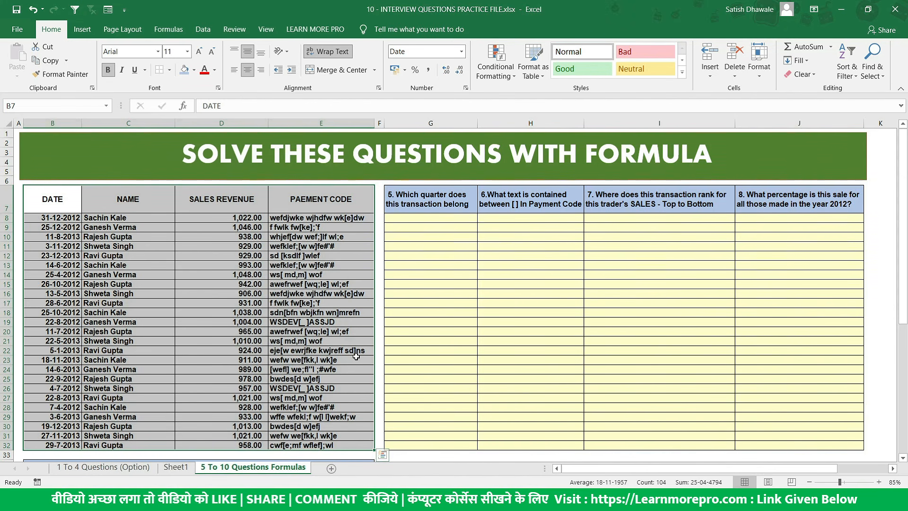
Examine question 5 about each transaction's quarter alongside the sales table's Date column and the empty answer cells.
left_click(394, 318)
left_click(417, 216)
left_click(47, 220)
scroll(46, 220, "up", 1)
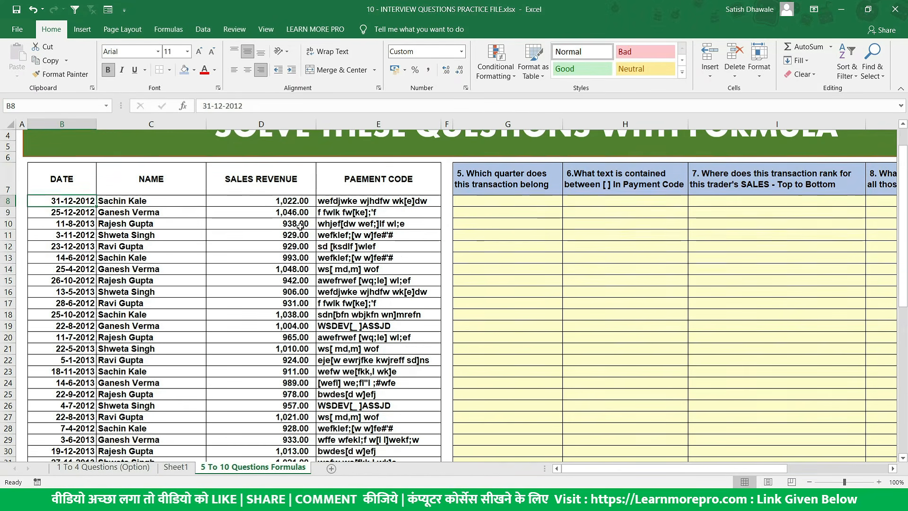
left_click(491, 203)
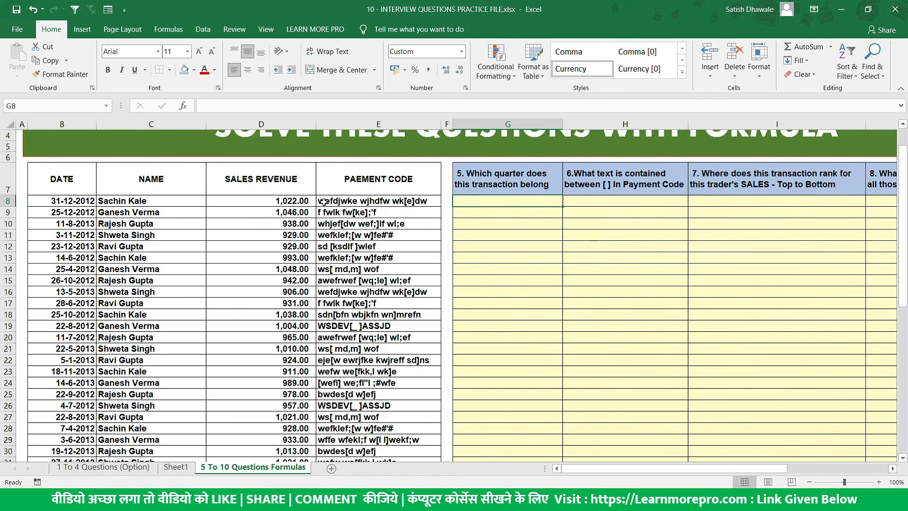
left_click(528, 173)
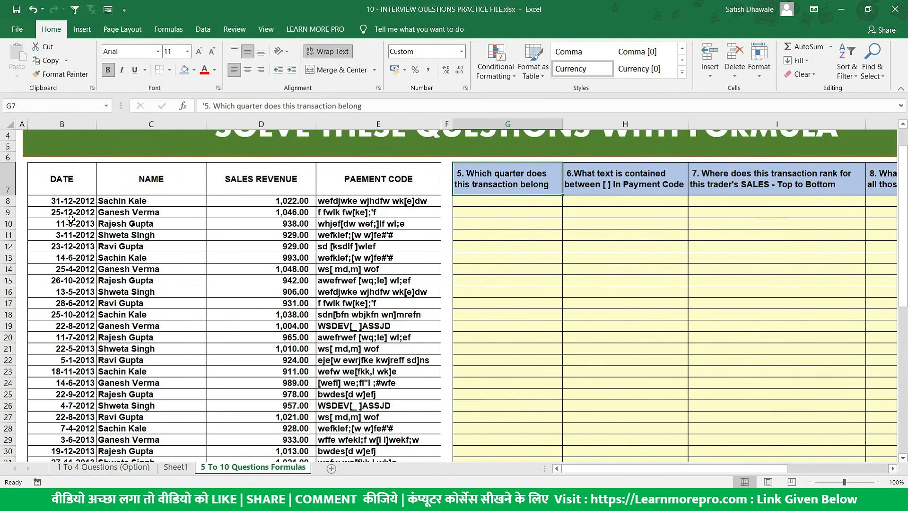
left_click_drag(62, 180, 385, 456)
scroll(443, 356, "up", 2)
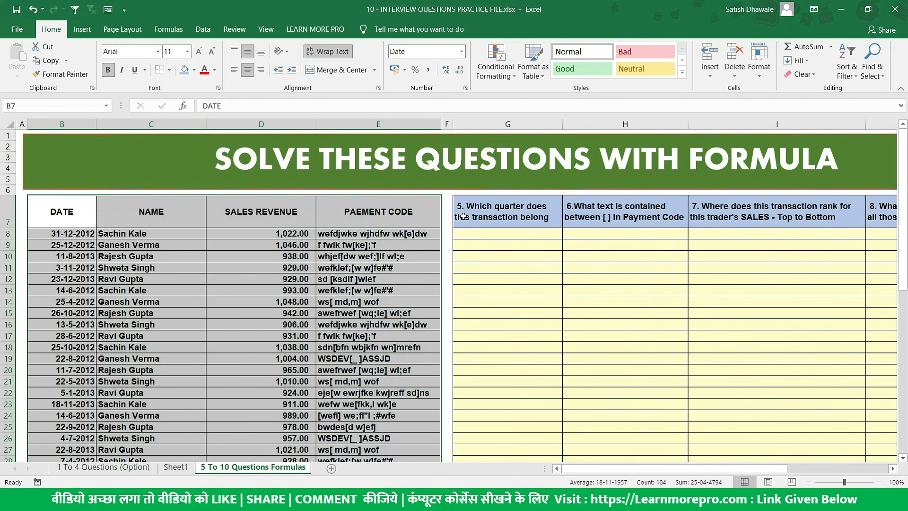
left_click_drag(61, 212, 377, 478)
scroll(90, 254, "up", 2)
left_click_drag(62, 211, 100, 439)
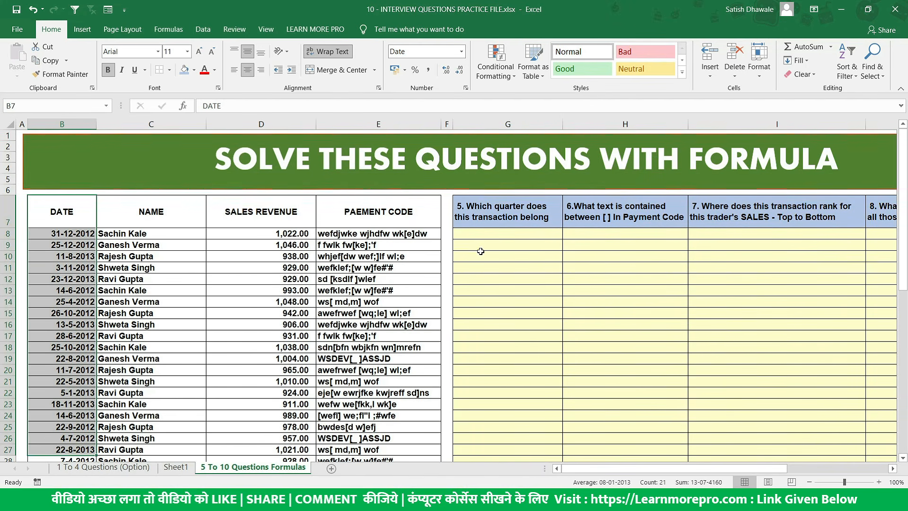
left_click_drag(549, 204, 530, 371)
left_click_drag(77, 237, 77, 368)
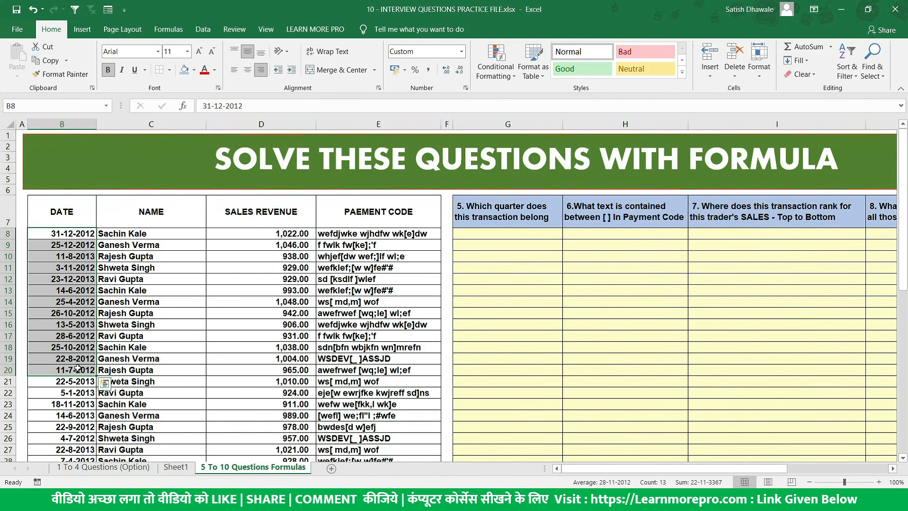
left_click_drag(537, 233, 523, 381)
Enter =MONTH(B8) in G8 under question 5, fill it down to G32, and compare the results with the dates.
left_click(491, 234)
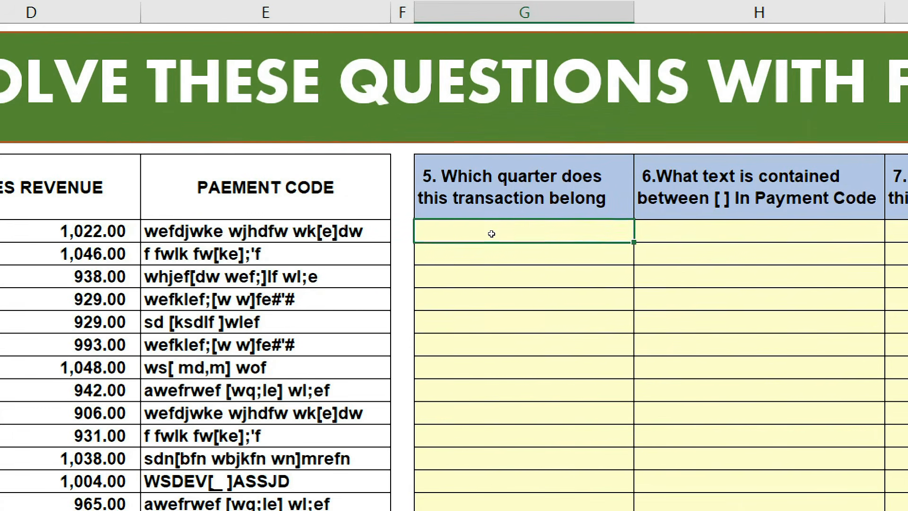
type("=MONTH(")
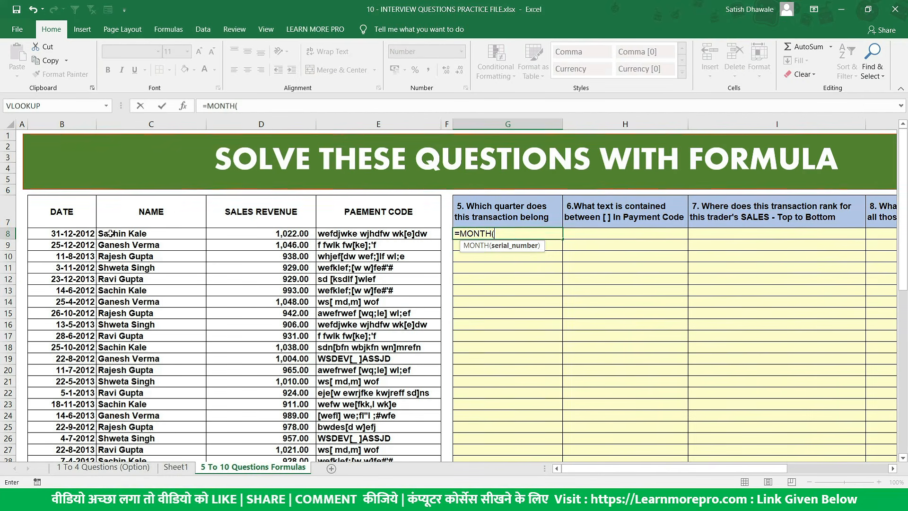
left_click(74, 233)
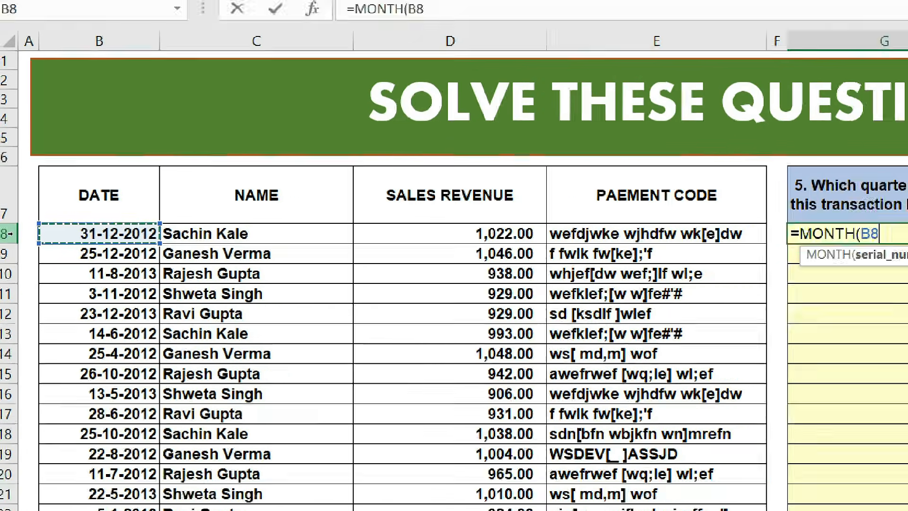
key("Return")
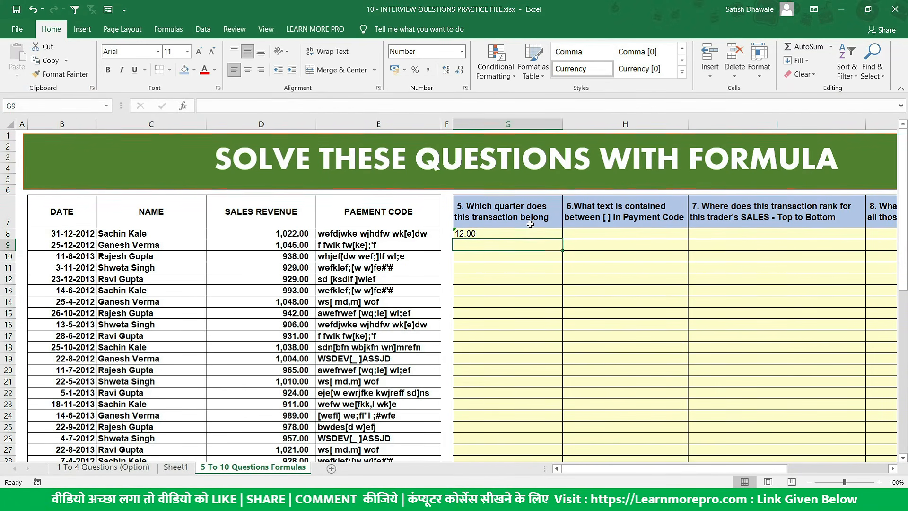
left_click(552, 233)
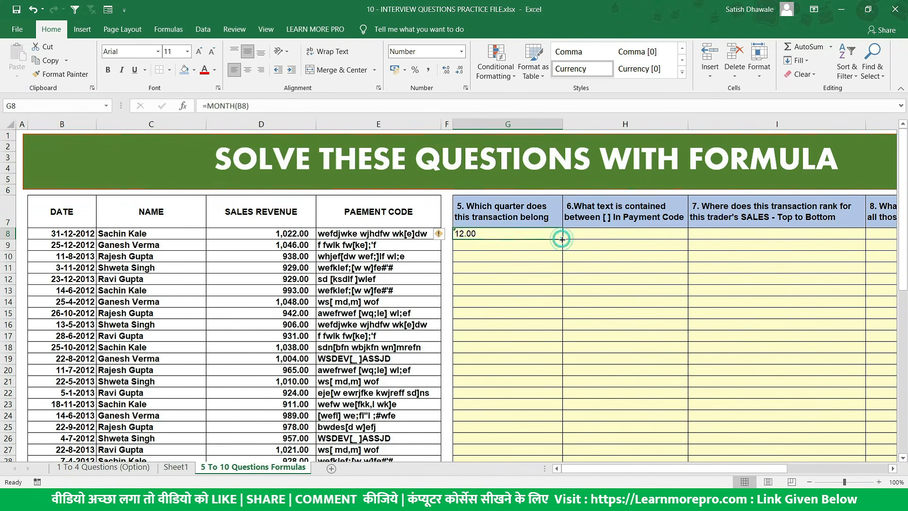
left_click_drag(562, 240, 545, 408)
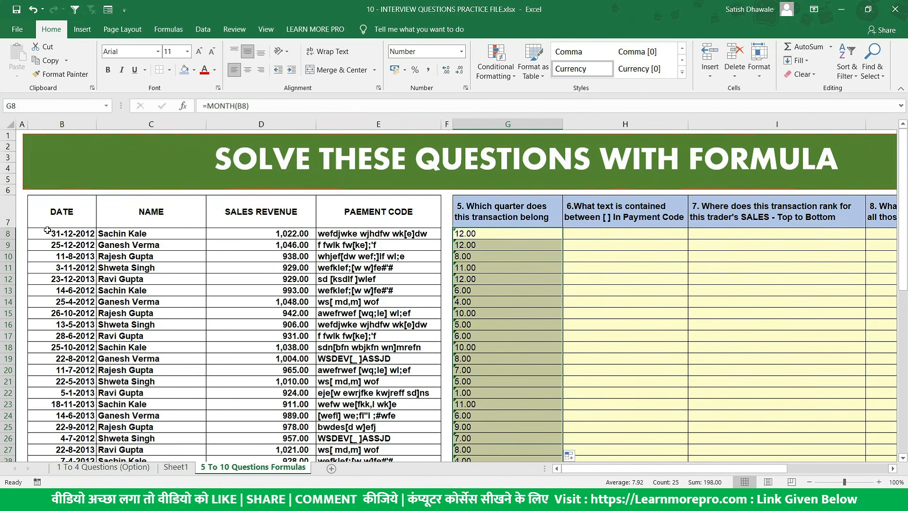
left_click_drag(52, 234, 57, 401)
left_click_drag(473, 233, 473, 434)
scroll(473, 434, "up", 2)
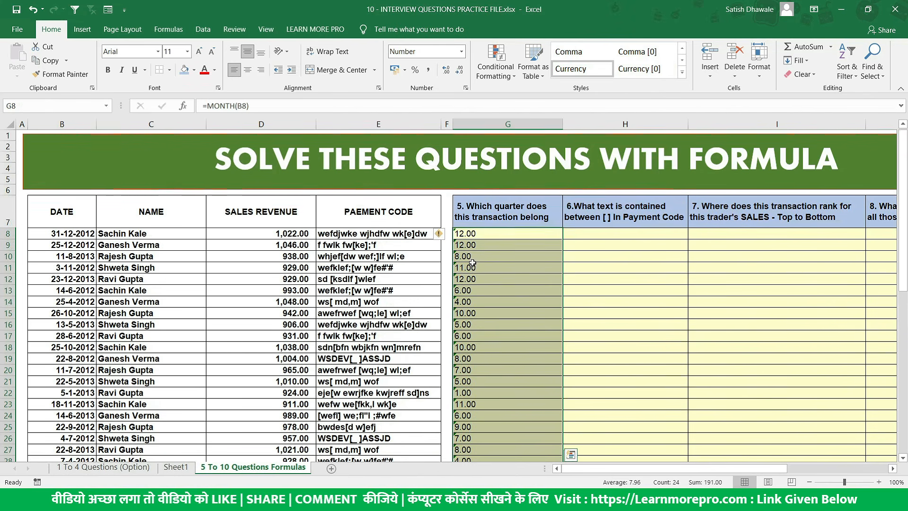
Change the G8 formula to =MONTH(B8)/3 and fill it down through G32.
double_click(480, 234)
key("Escape")
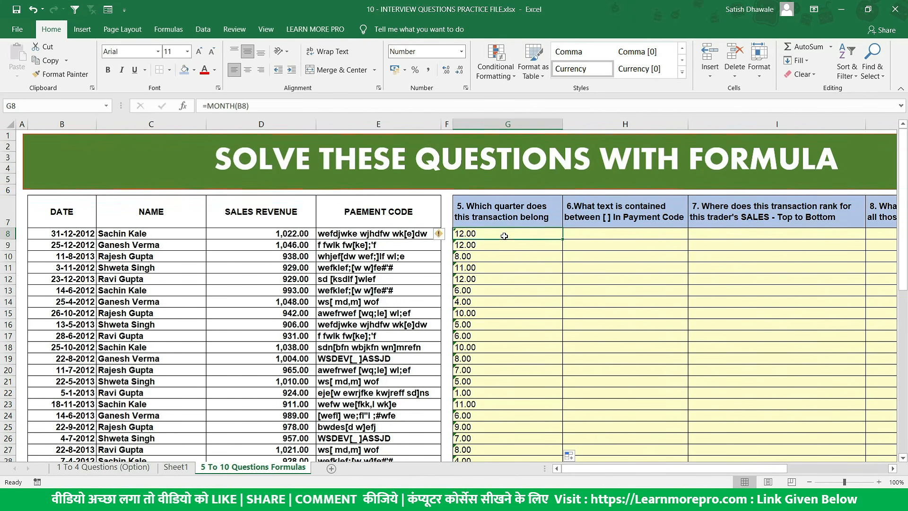
double_click(504, 236)
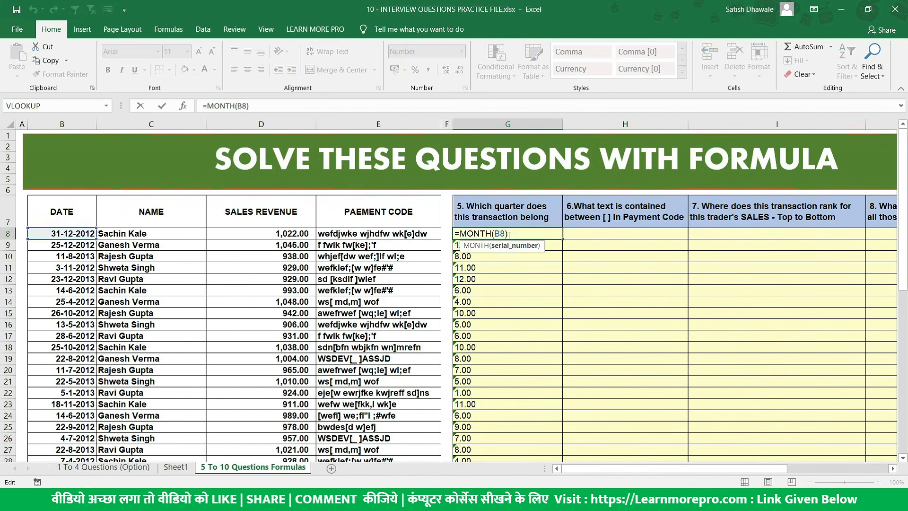
type("/3")
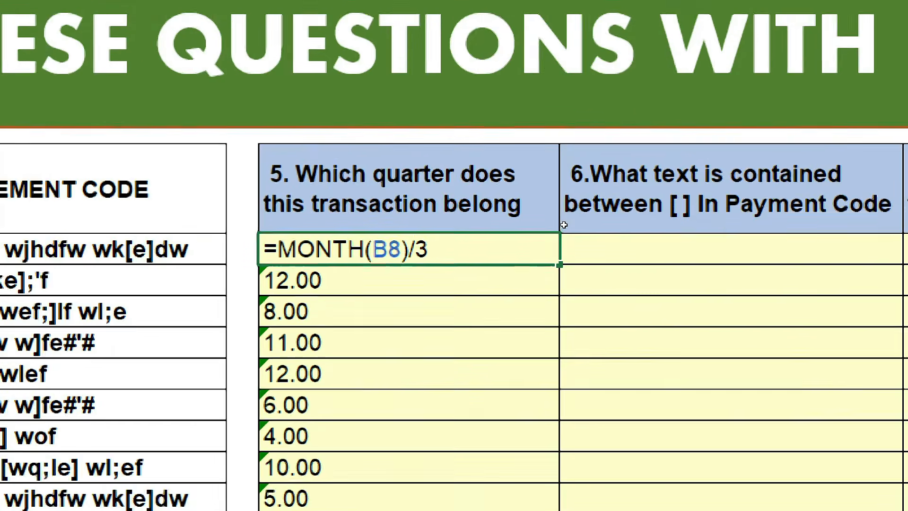
key("Return")
left_click(449, 247)
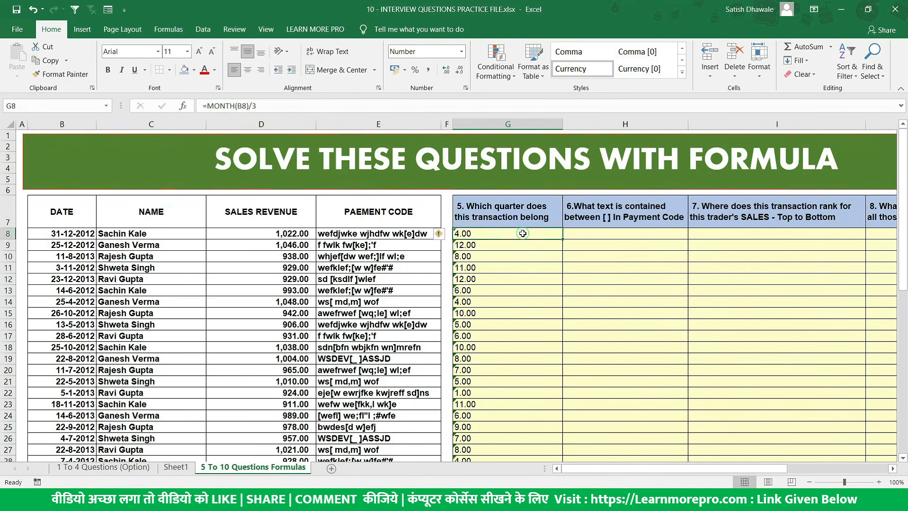
double_click(522, 233)
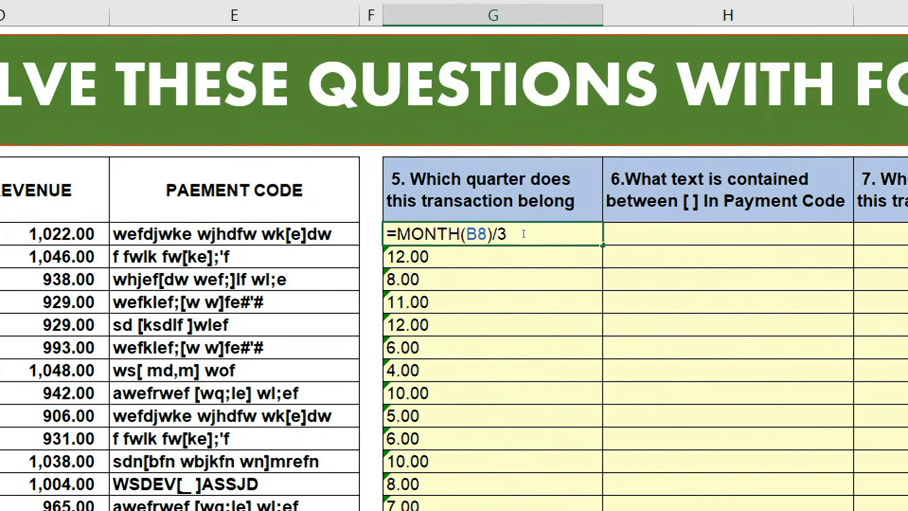
key("Return")
left_click(524, 234)
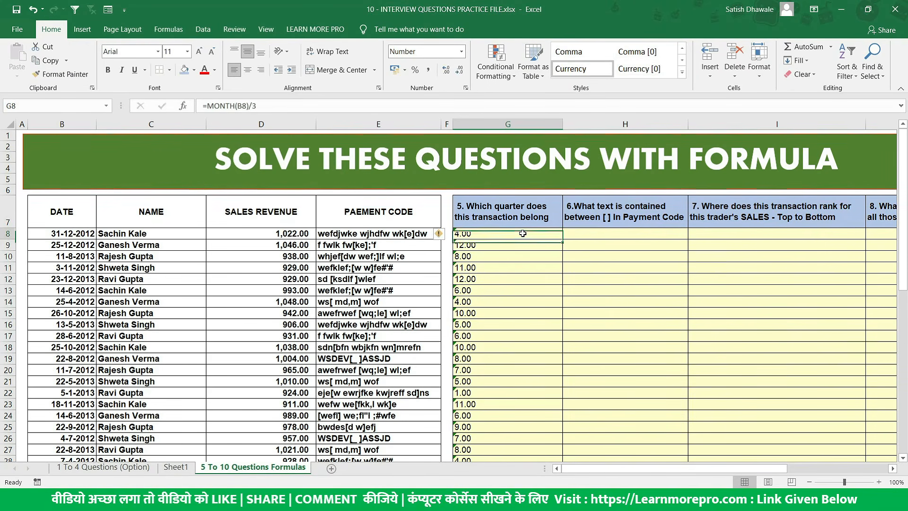
left_click_drag(564, 241, 537, 450)
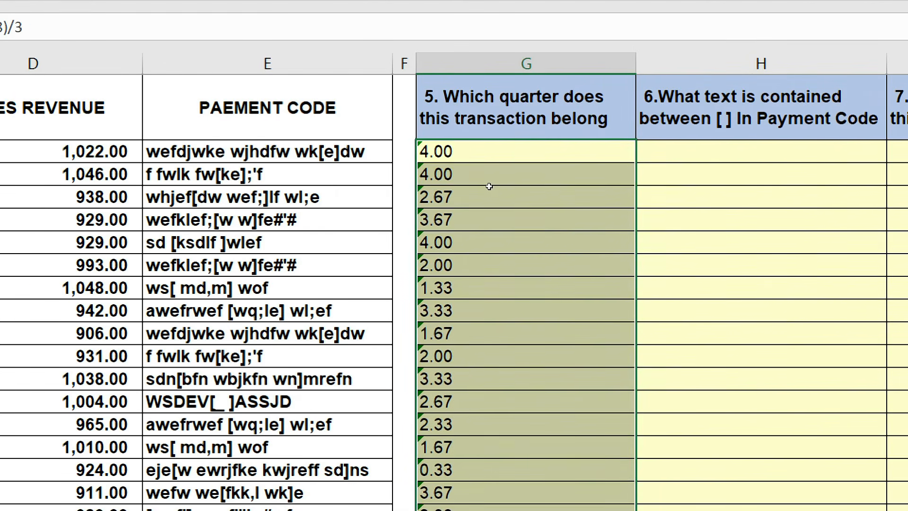
Examine the formula in G10 and its decimal result against the month of the date in B10.
left_click(487, 195)
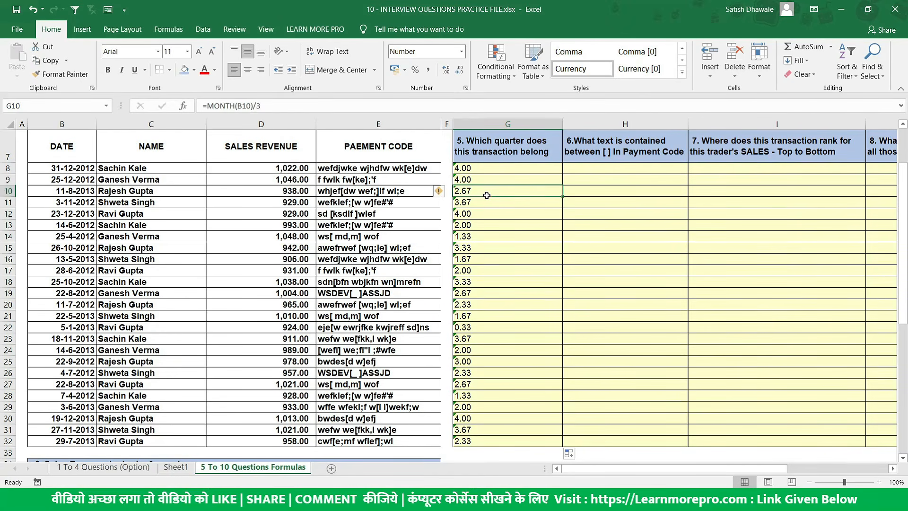
left_click_drag(487, 195, 64, 193)
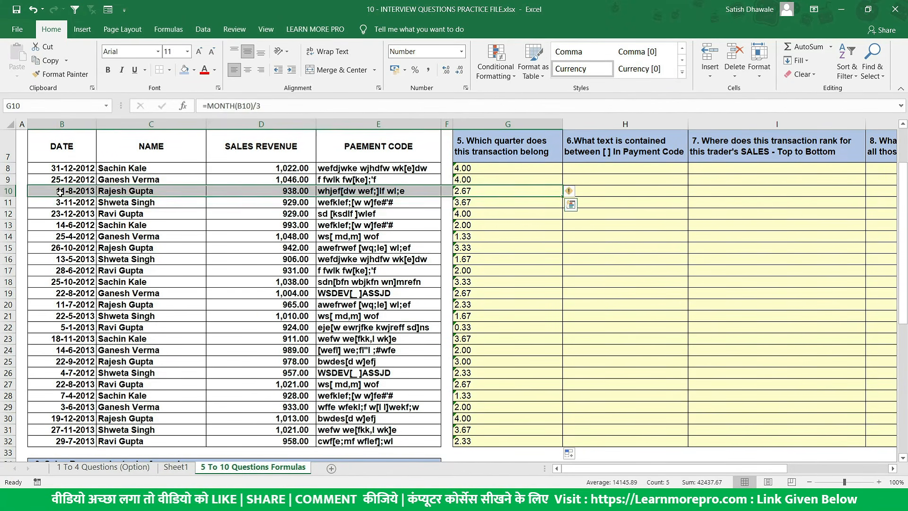
left_click(61, 192)
double_click(71, 192)
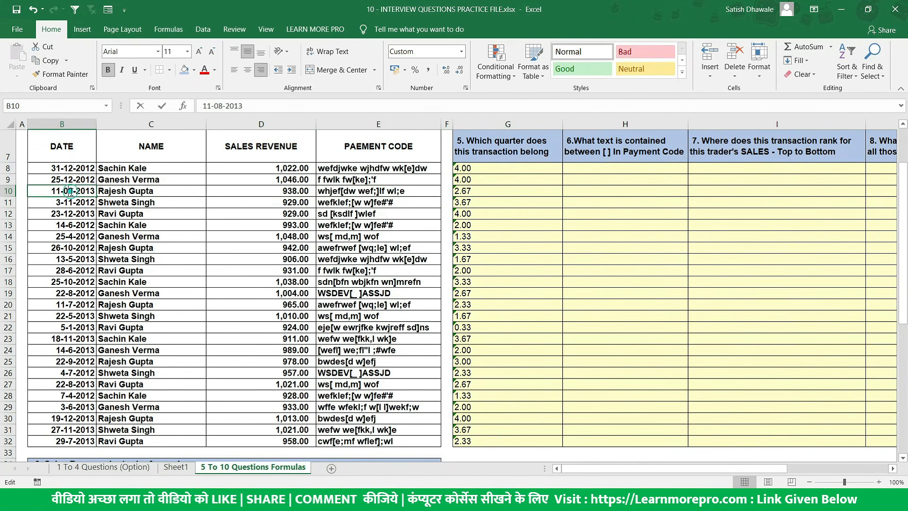
left_click(471, 192)
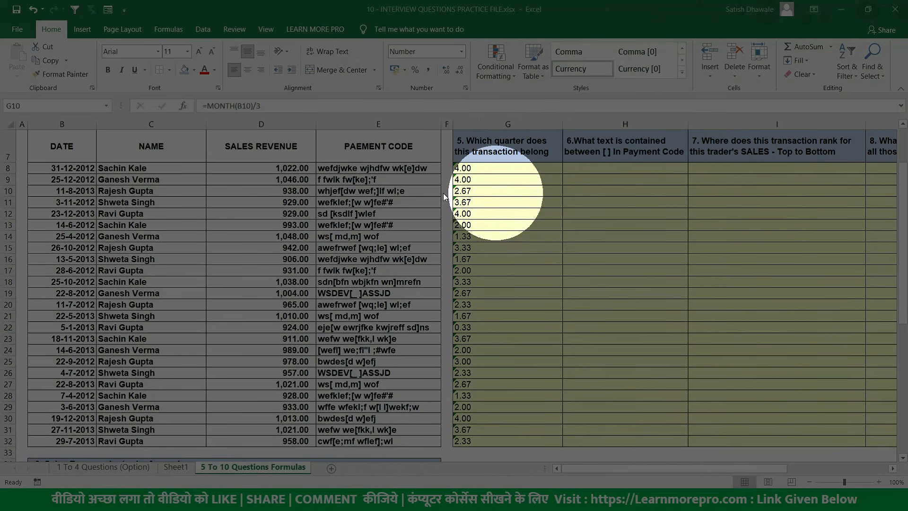
double_click(488, 191)
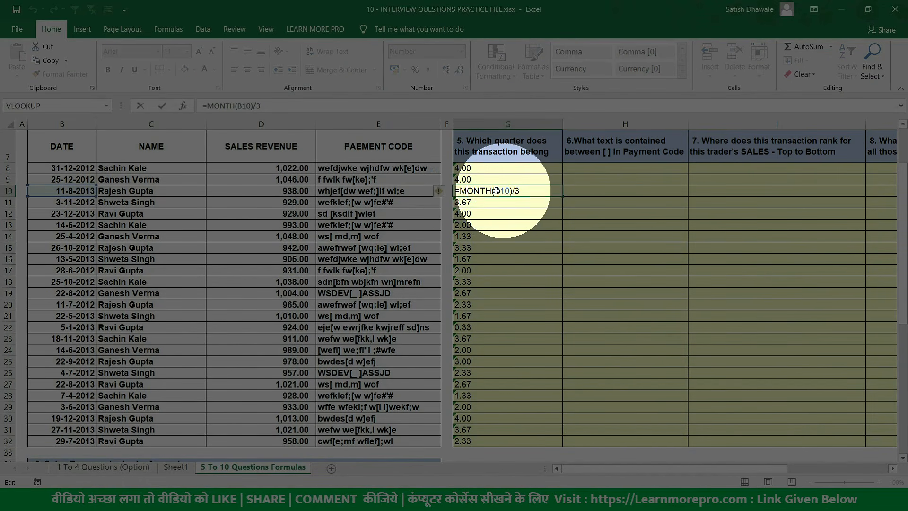
key("Escape")
double_click(486, 191)
key("Escape")
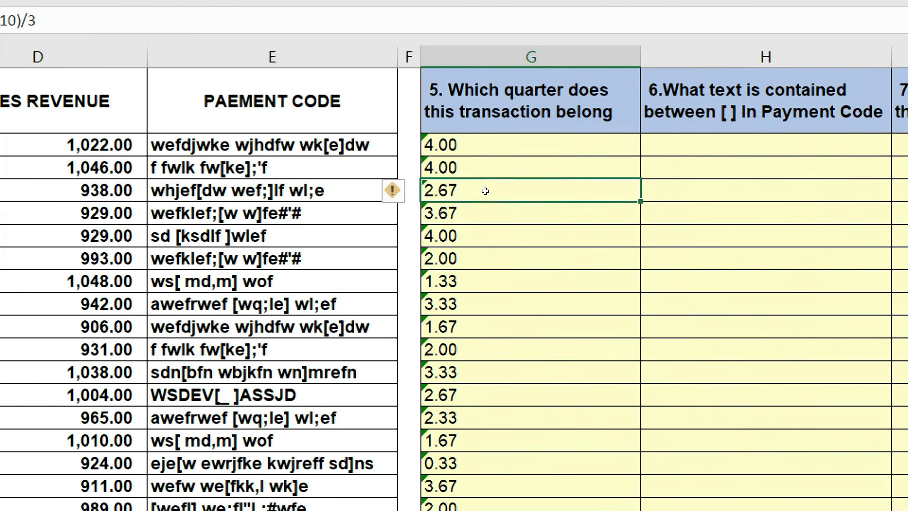
double_click(486, 192)
left_click_drag(504, 191, 535, 191)
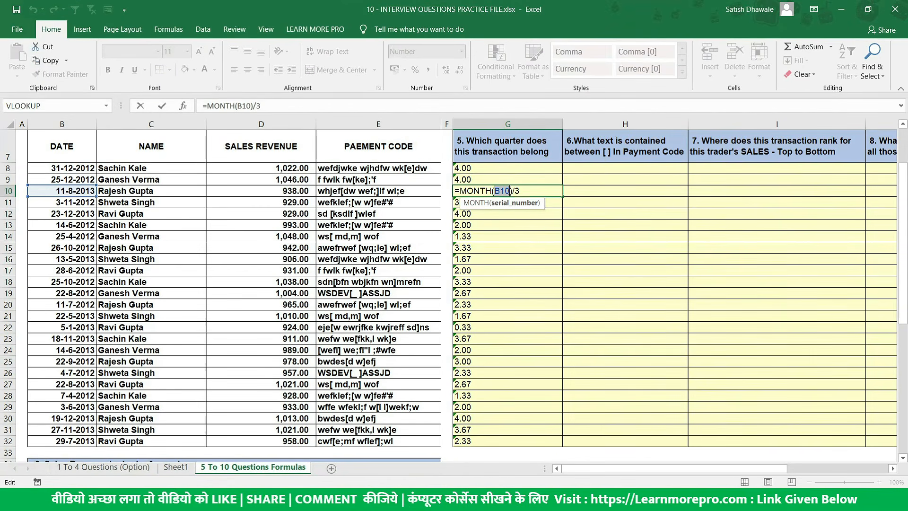
left_click(523, 191)
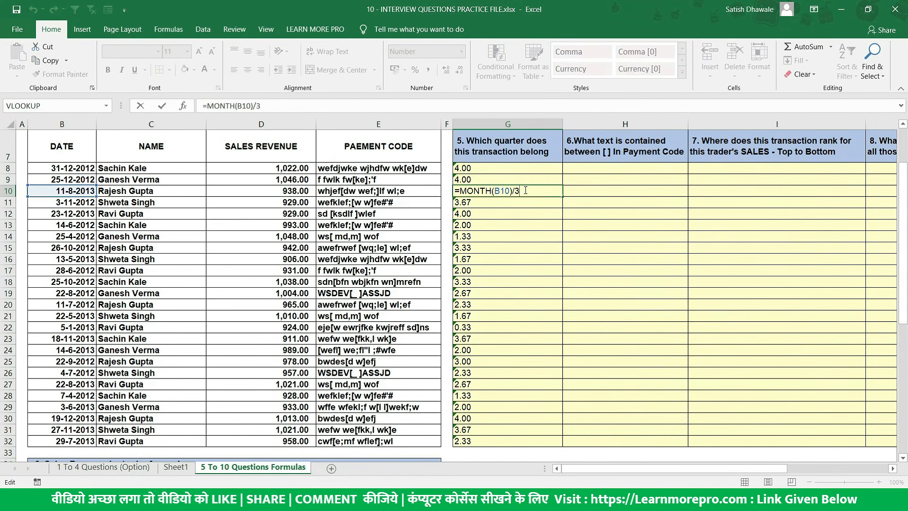
key("Return")
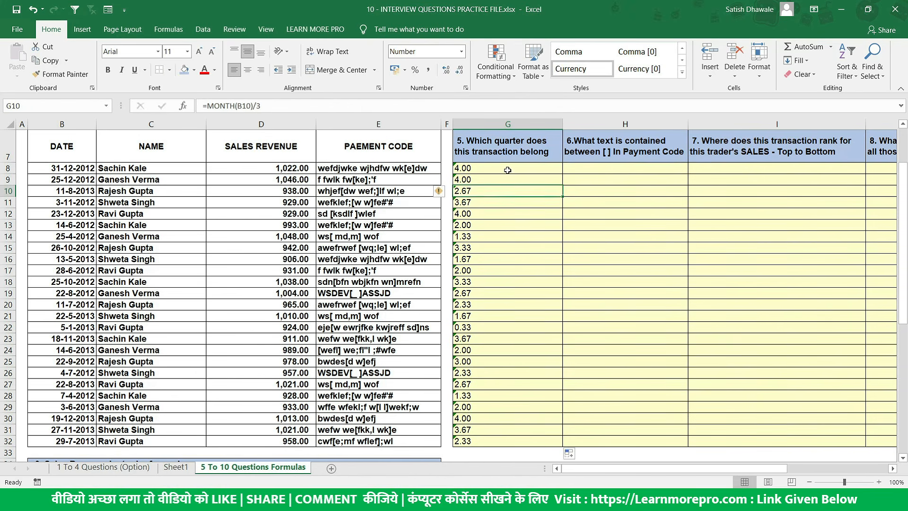
Change the G8 formula to =ROUNDUP(MONTH(B8)/3,0).
double_click(508, 169)
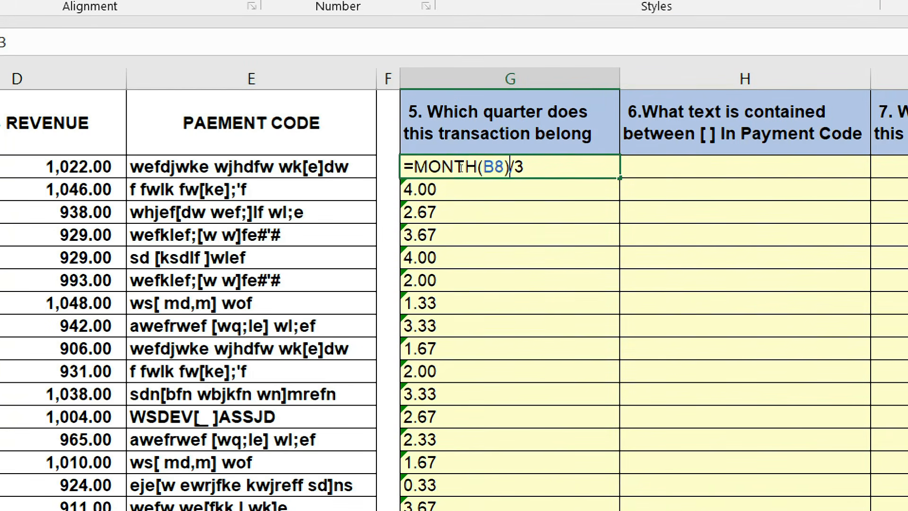
left_click(459, 168)
type("ROUN")
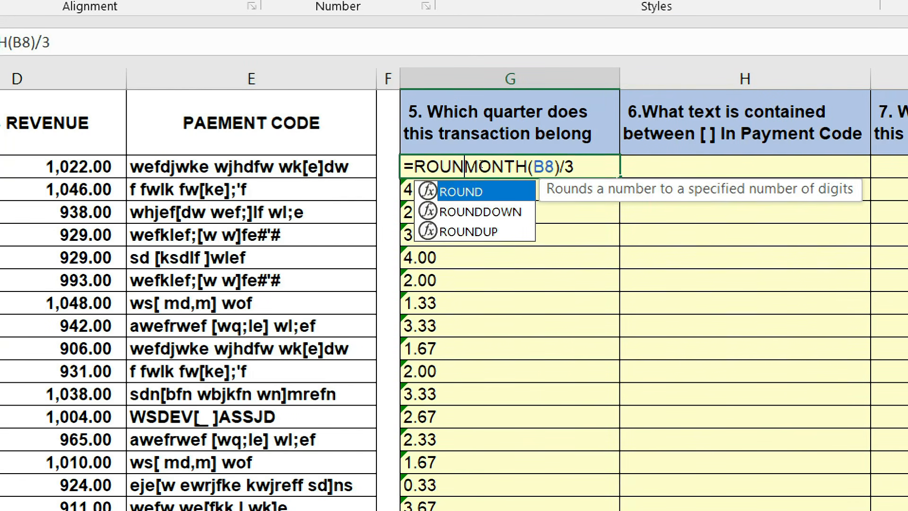
key("Down")
key("Down")
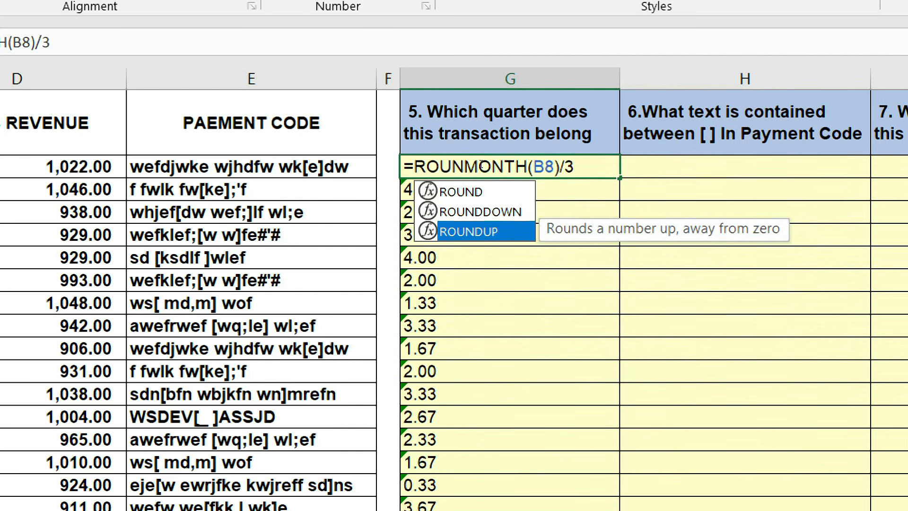
key("Tab")
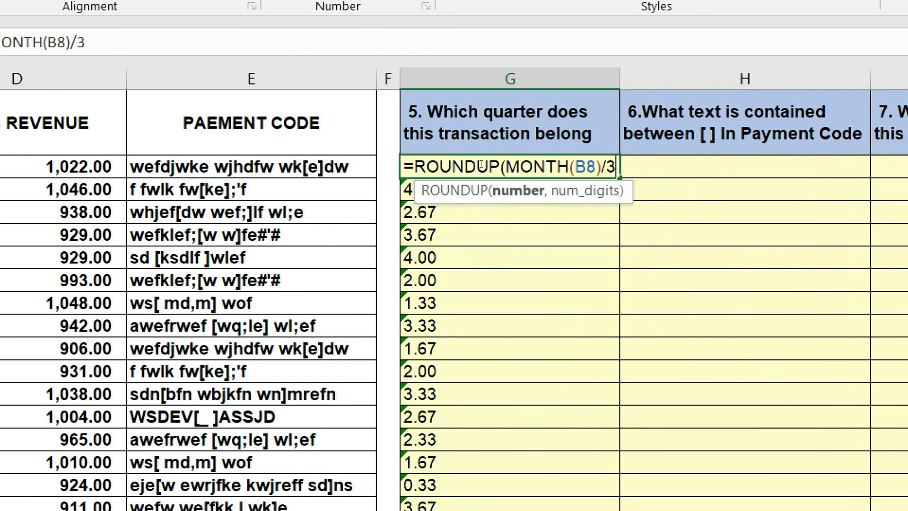
type(",")
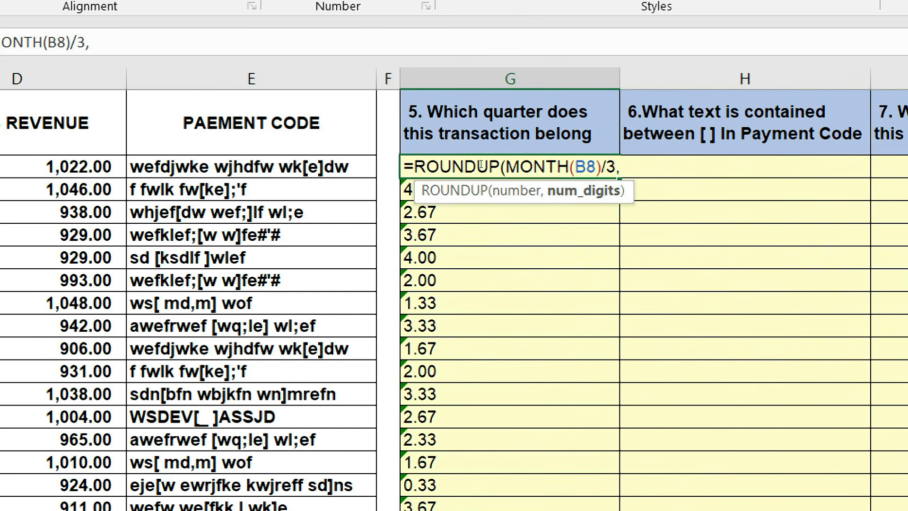
type("1")
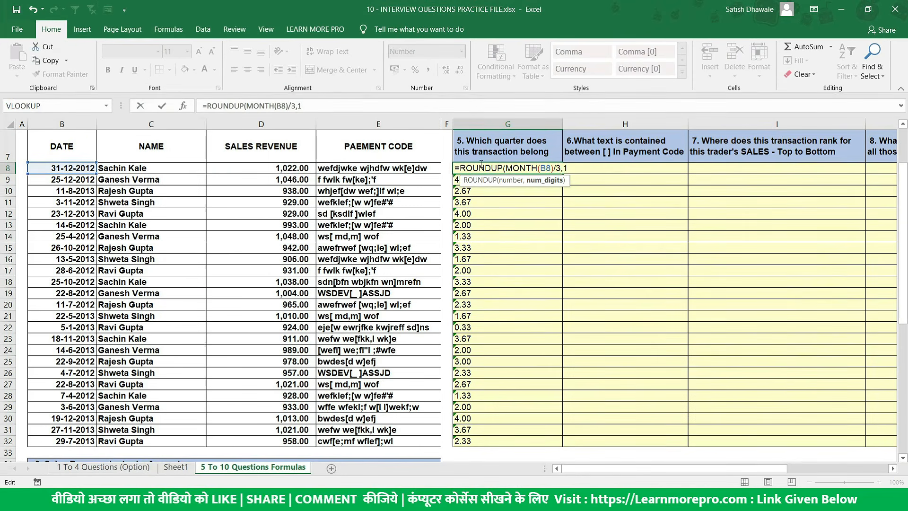
key("Return")
left_click(482, 167)
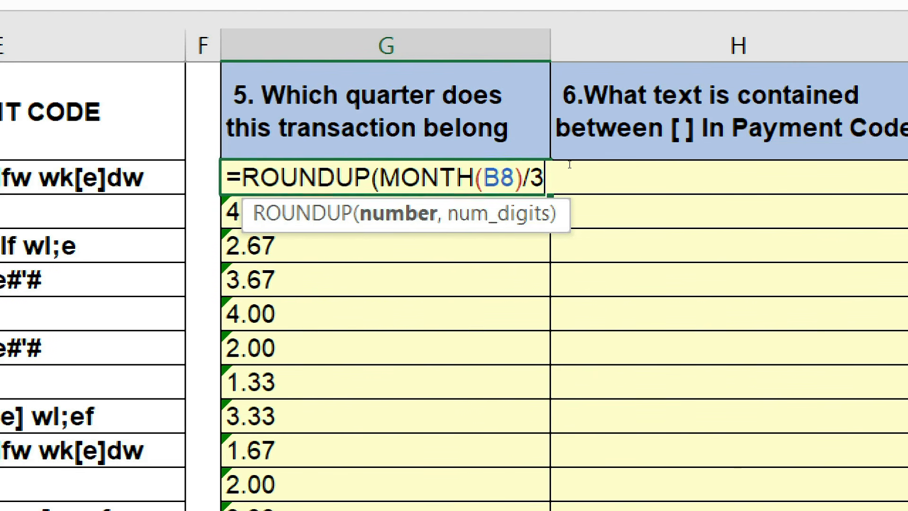
type(",0")
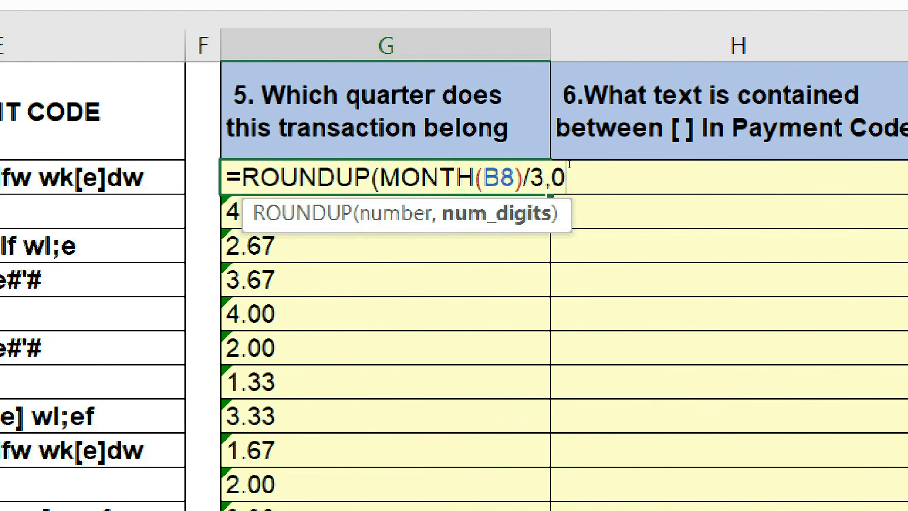
type(")")
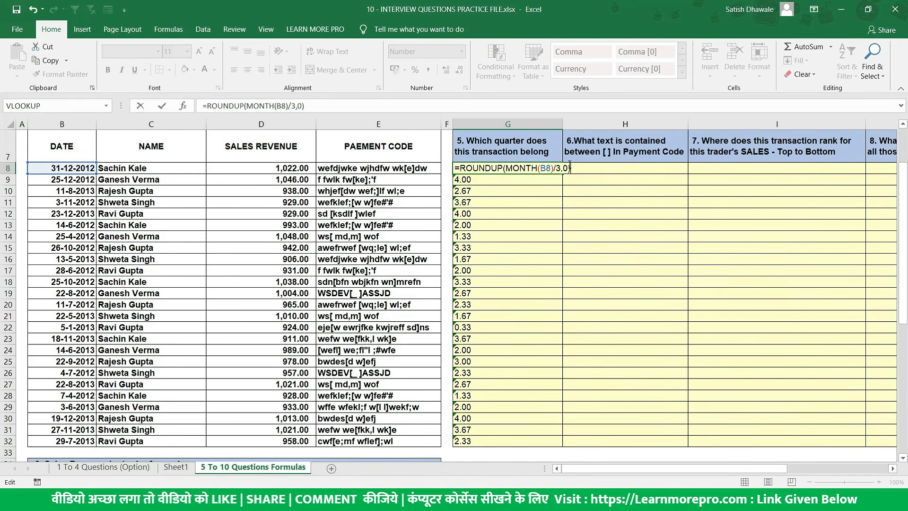
key("Return")
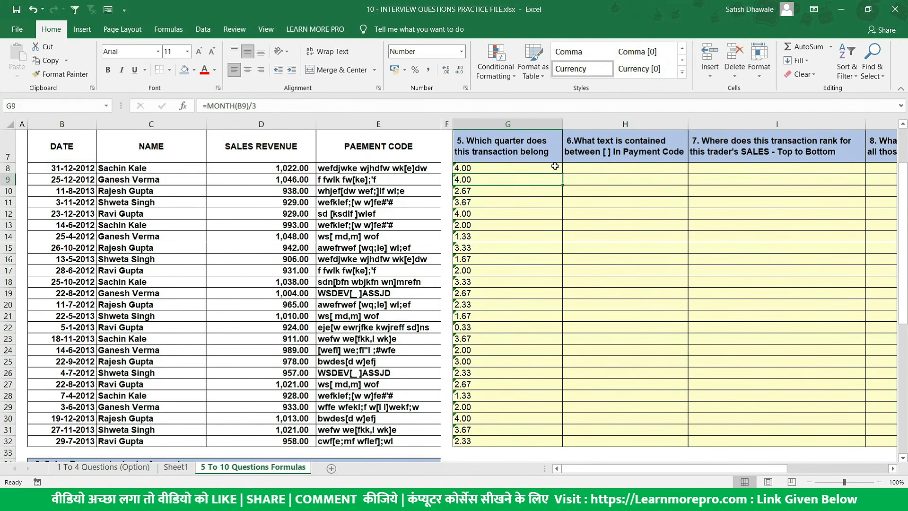
Try filling the ROUNDUP formula from G8 down through G32 and undo the fill.
left_click(551, 166)
left_click_drag(562, 174, 531, 435)
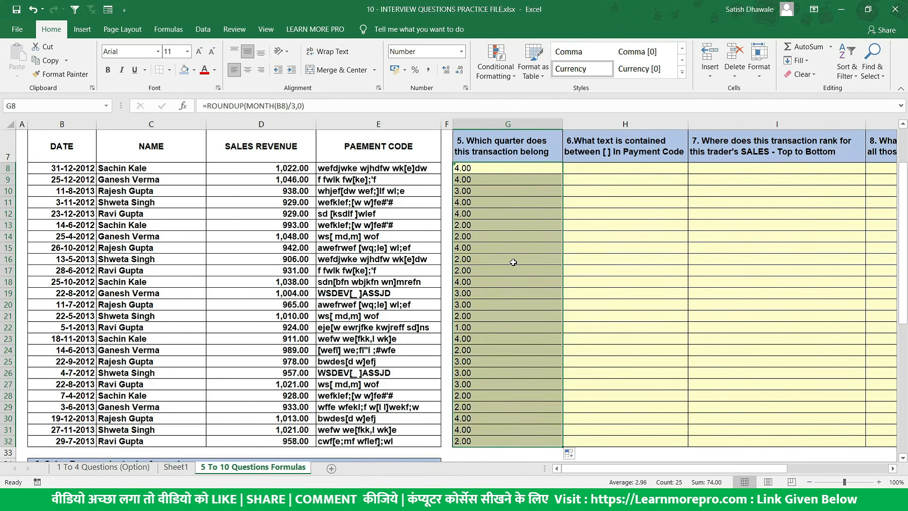
left_click(482, 192)
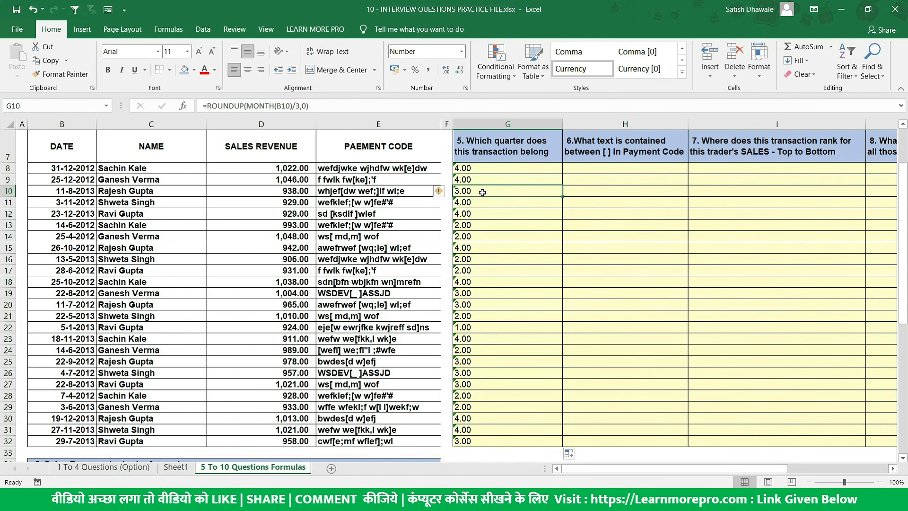
key("ctrl+z")
left_click(479, 263)
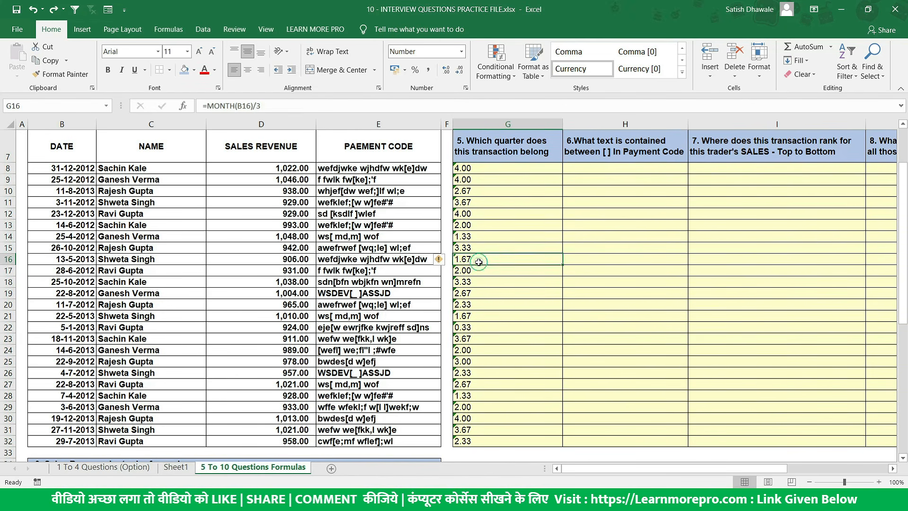
Fill the G8 ROUNDUP formula down through G32 and compare the quarters with the dates in column B.
left_click(539, 166)
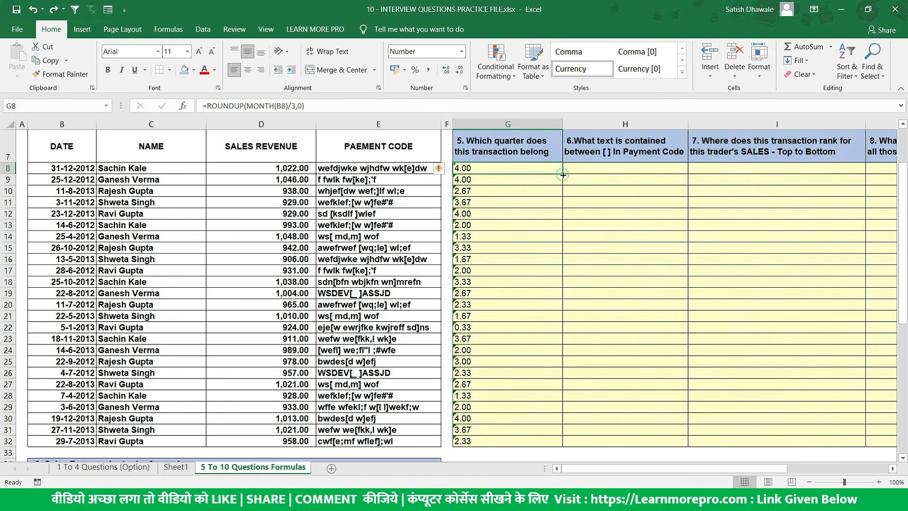
double_click(563, 175)
left_click_drag(497, 170, 487, 447)
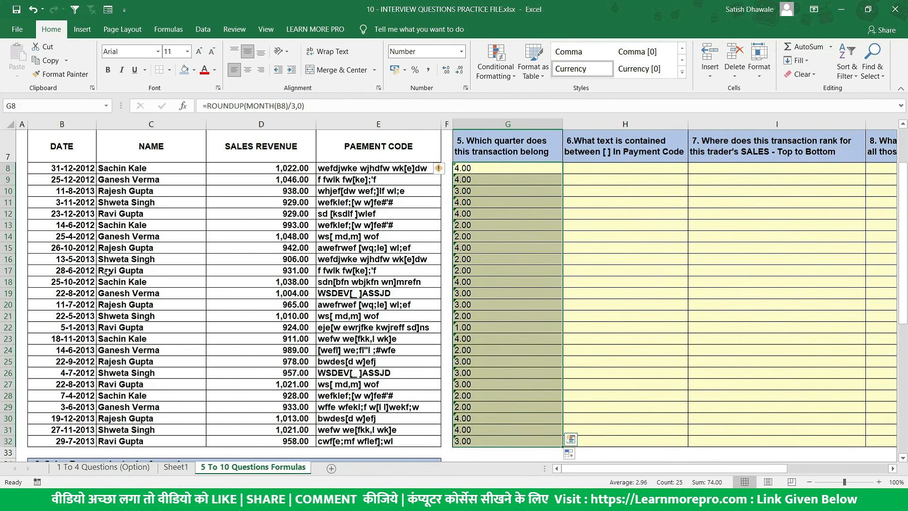
left_click_drag(84, 171, 71, 441)
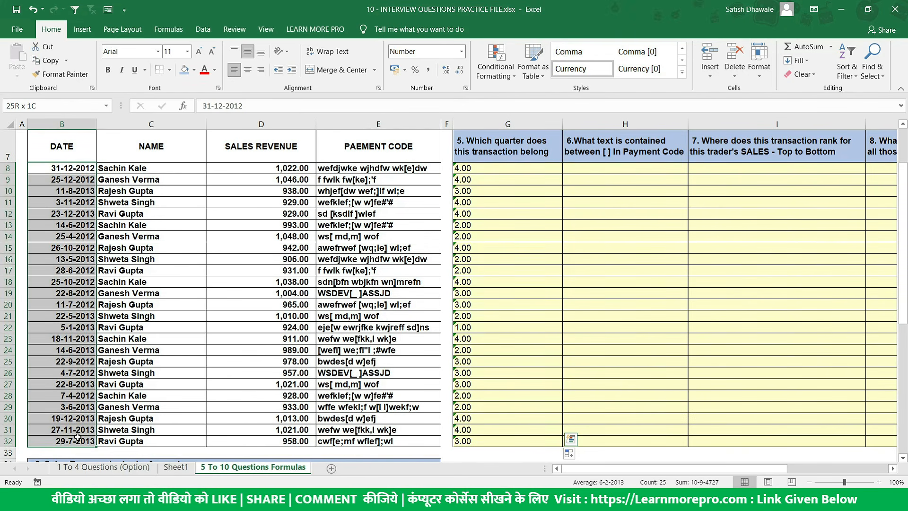
Prefix the quarter number with a Q by changing the G8 formula to ="Q"&ROUNDUP(MONTH(B8)/3,0).
left_click(469, 171)
double_click(469, 170)
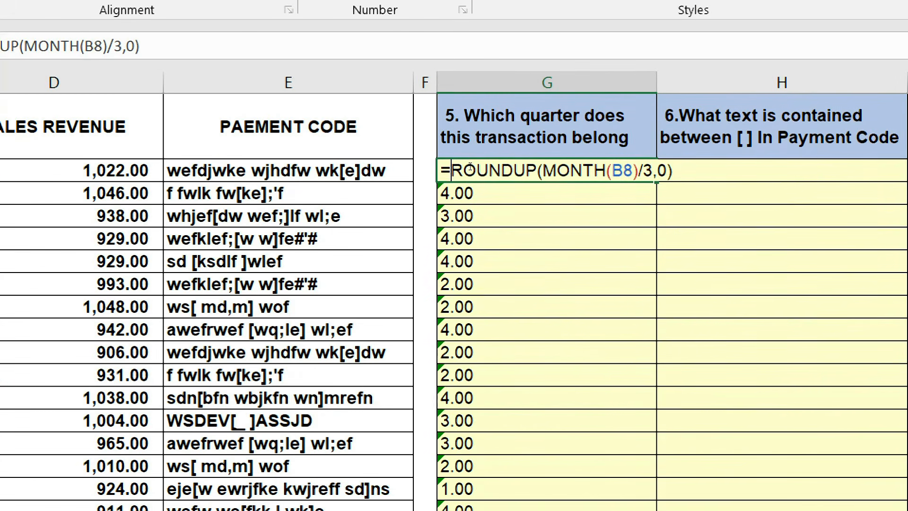
type("\"")
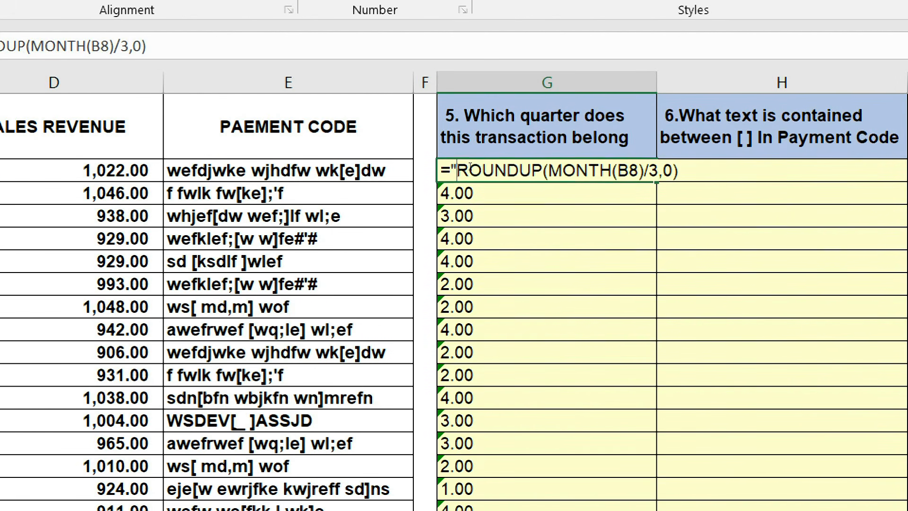
type("Q\"")
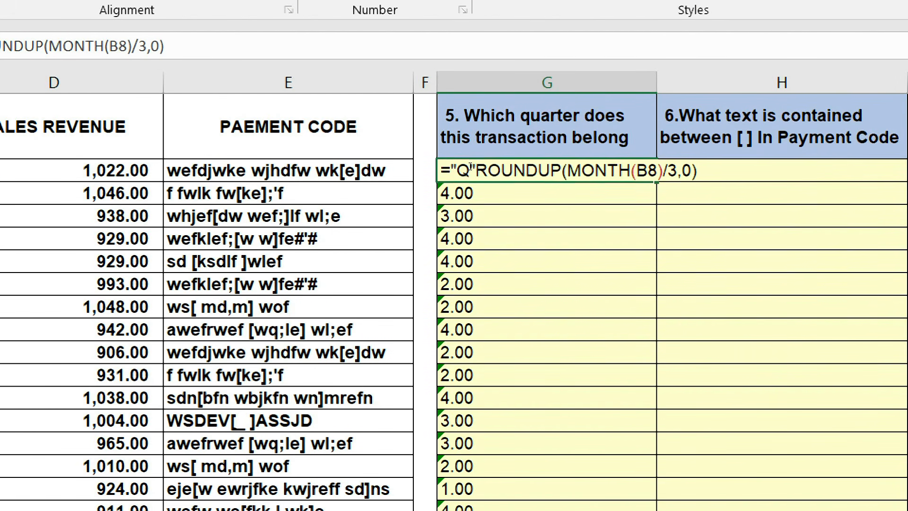
type(",")
key("BackSpace")
type("&")
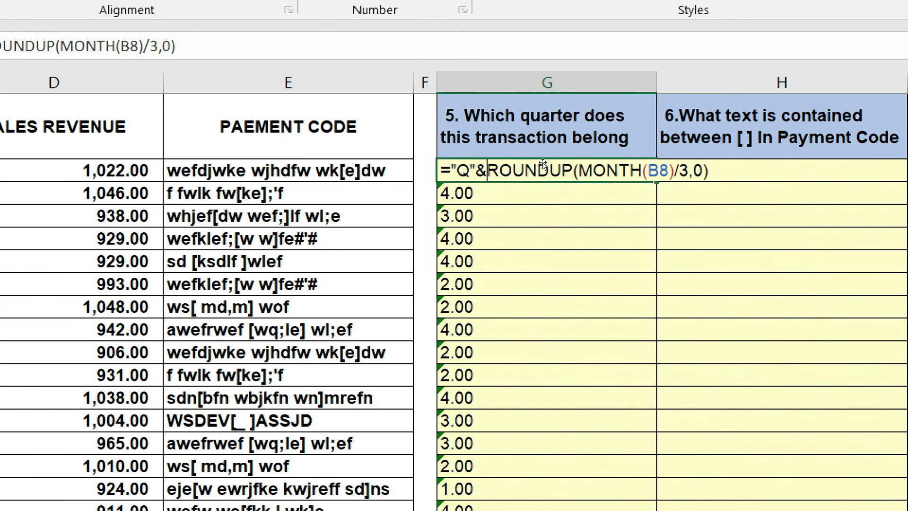
key("Return")
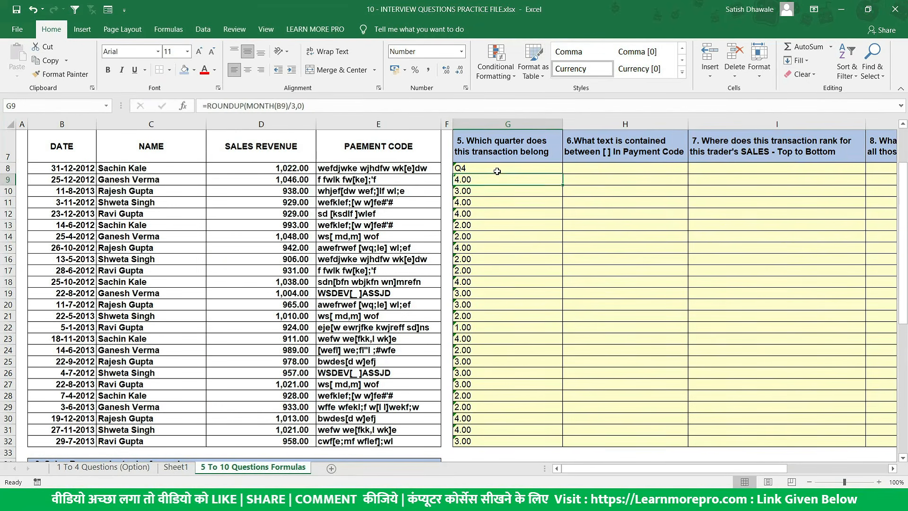
Fill the Q-prefixed formula from G8 down through G32 and review its ROUNDUP part.
left_click(524, 175)
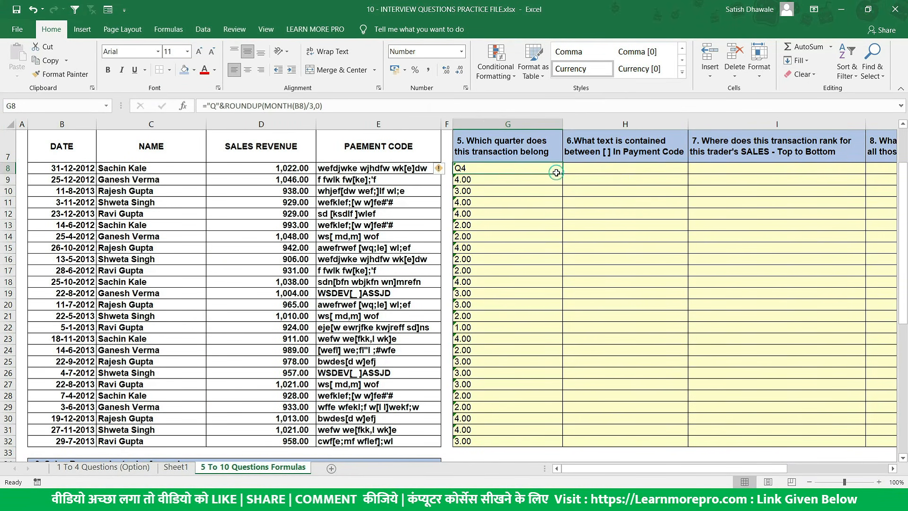
double_click(562, 174)
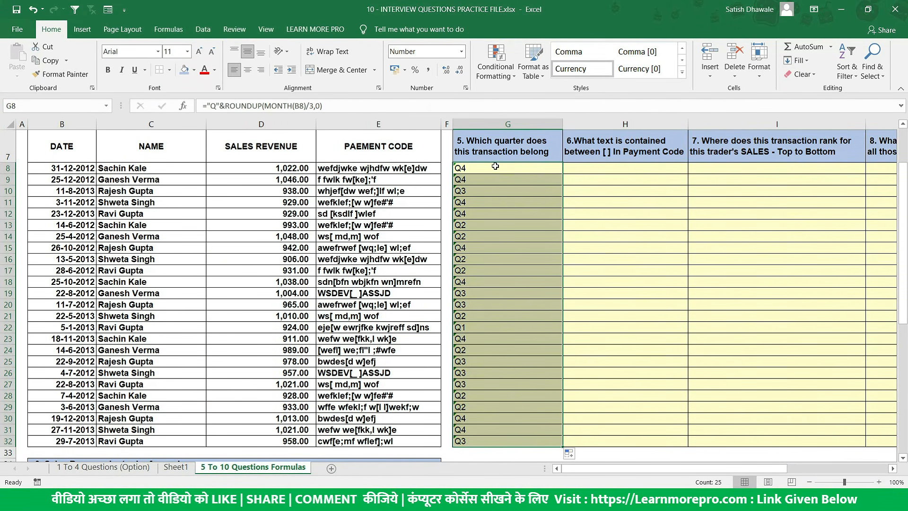
left_click_drag(493, 164, 473, 419)
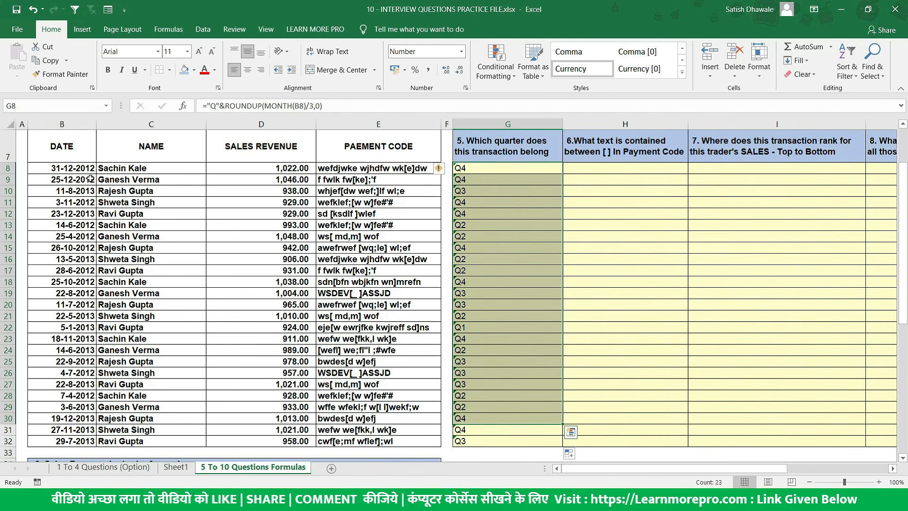
double_click(490, 167)
left_click_drag(487, 167, 557, 168)
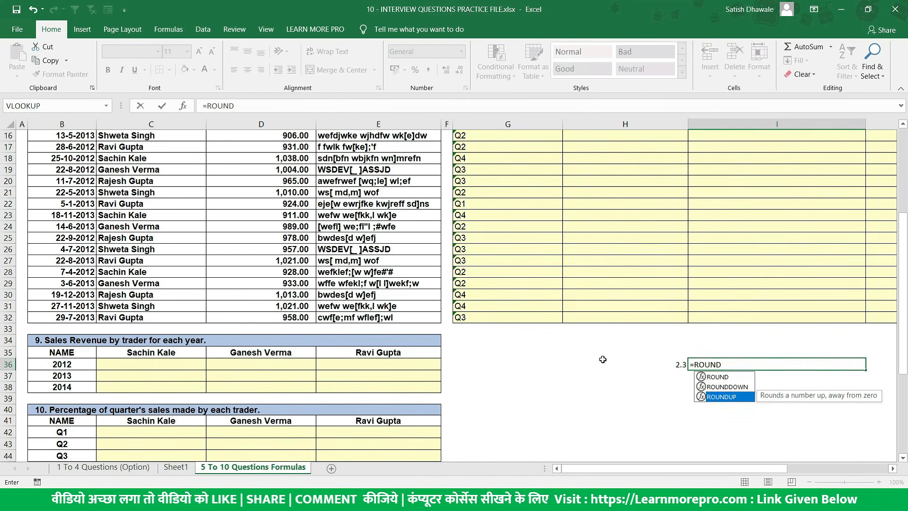
Enter the test formula =ROUNDUP(H36,0) in I36, beside the sample number in H36.
key("Tab")
left_click(603, 360)
type(",")
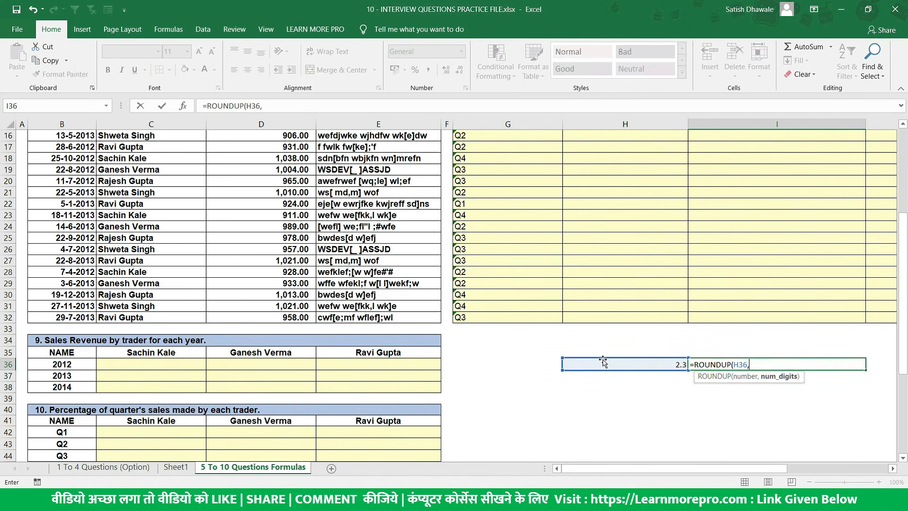
type("0)")
key("Return")
Test the ROUNDUP formula with different numbers in H36, including 2.1 and 2, ending with 2.1.
left_click(603, 359)
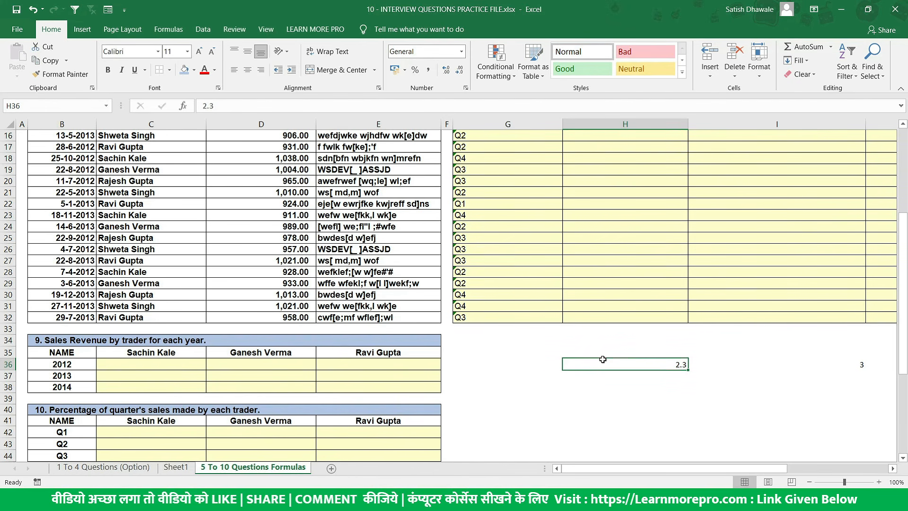
type("2.1")
key("Return")
left_click(603, 360)
type("1")
key("Return")
left_click(603, 359)
type("2")
key("Return")
left_click(603, 360)
type("2")
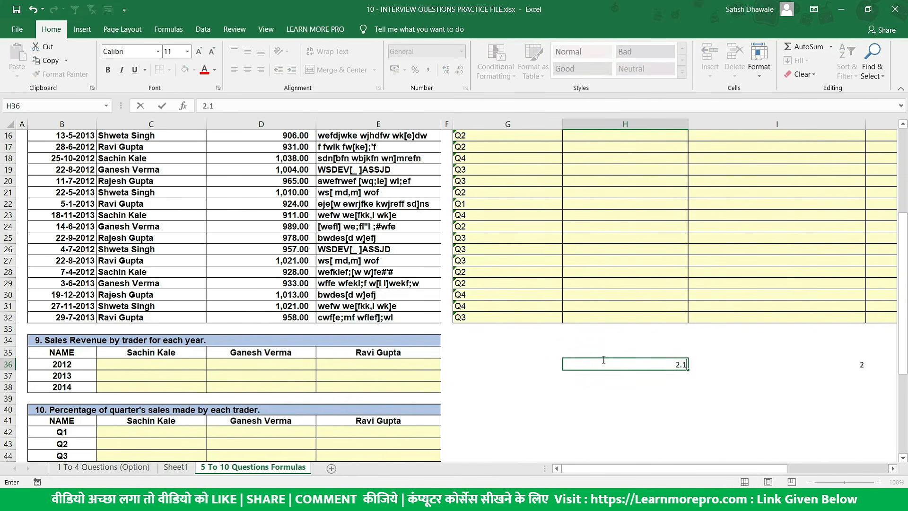
key("Return")
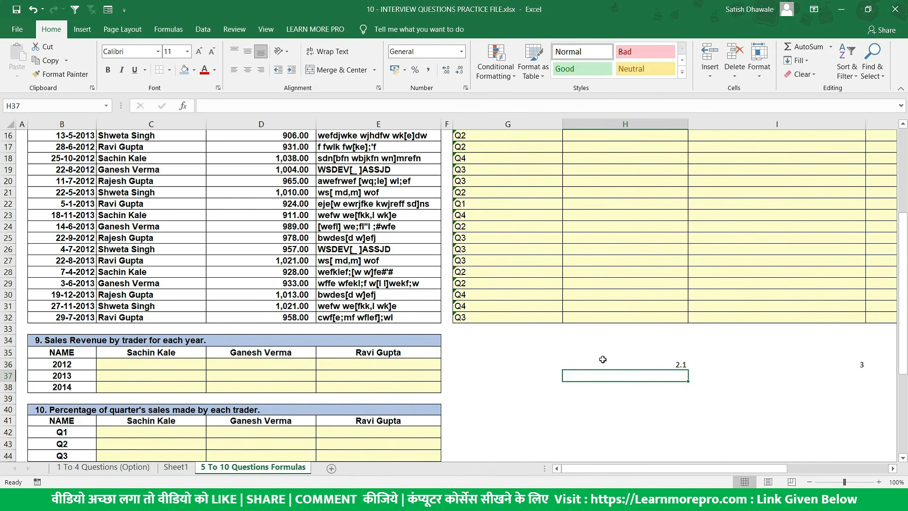
Check the test formula in I36 and clear the sample number and formula from H36 and I36.
key("Up")
key("Right")
key("F2")
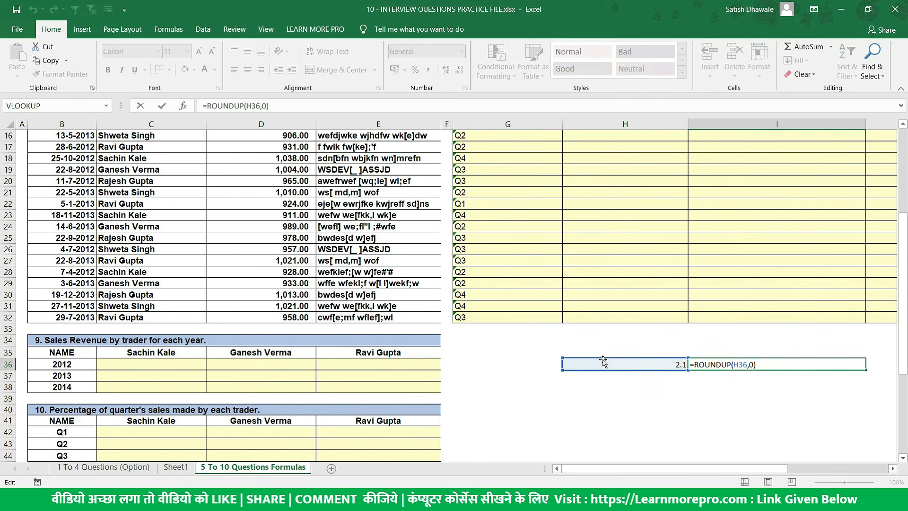
key("Escape")
key("Delete")
left_click(604, 360)
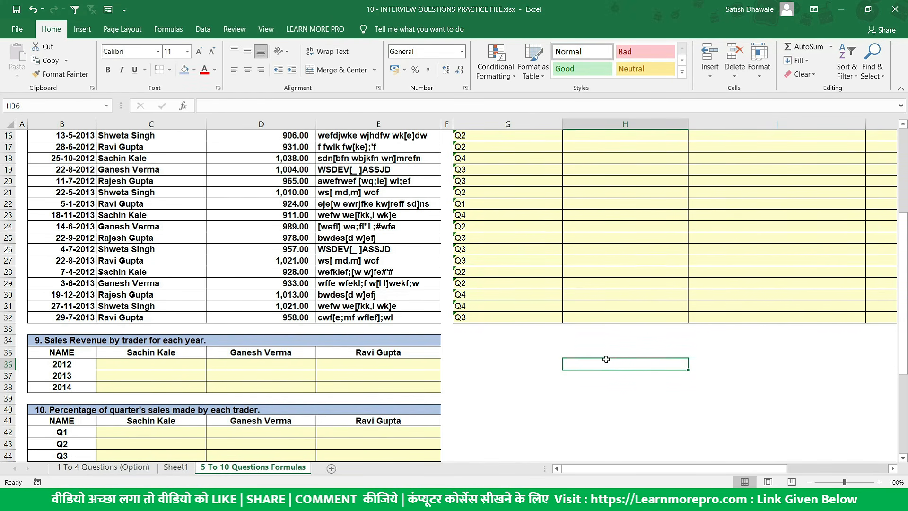
Review the question 5 quarter results in column G and the ROUNDUP and MONTH parts of the G8 formula.
scroll(537, 283, "up", 4)
left_click_drag(518, 201, 513, 461)
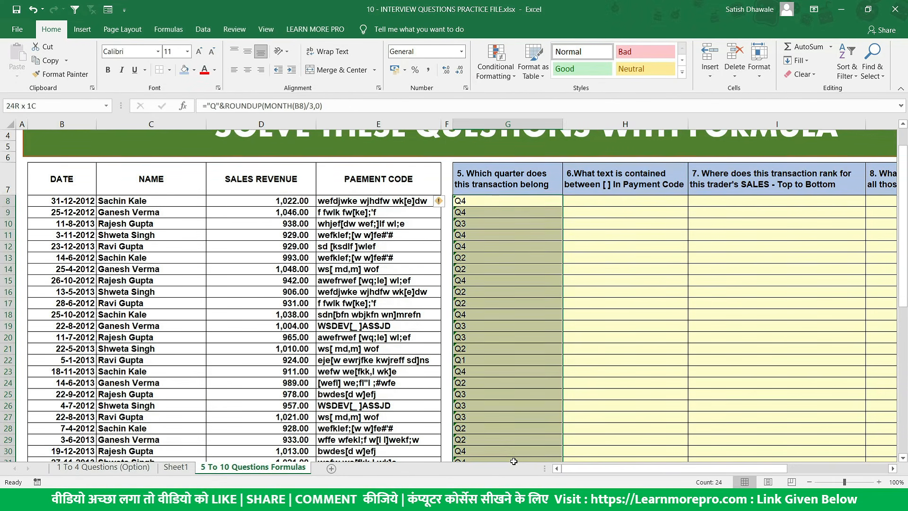
double_click(534, 202)
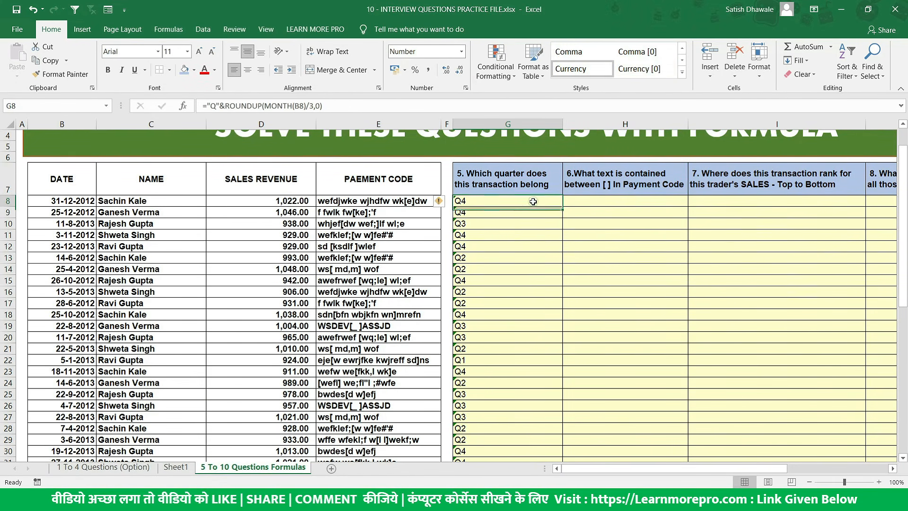
left_click_drag(491, 201, 565, 201)
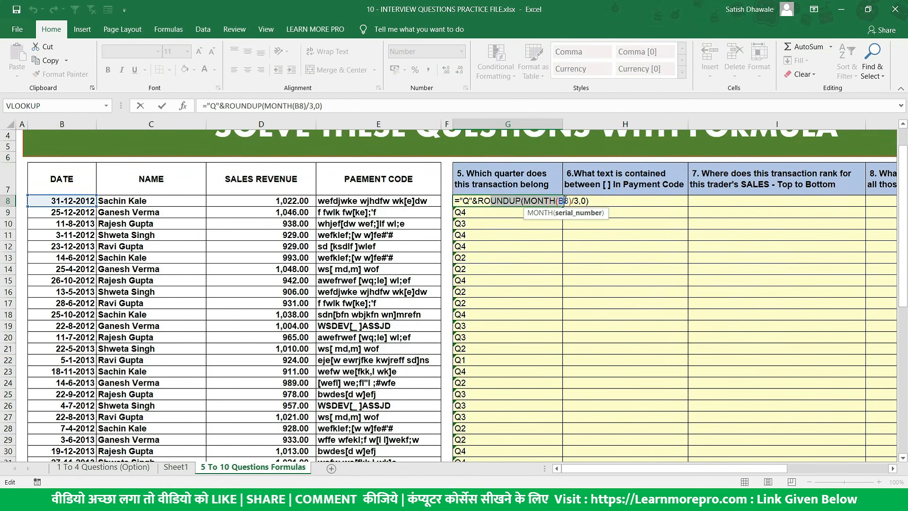
key("Tab")
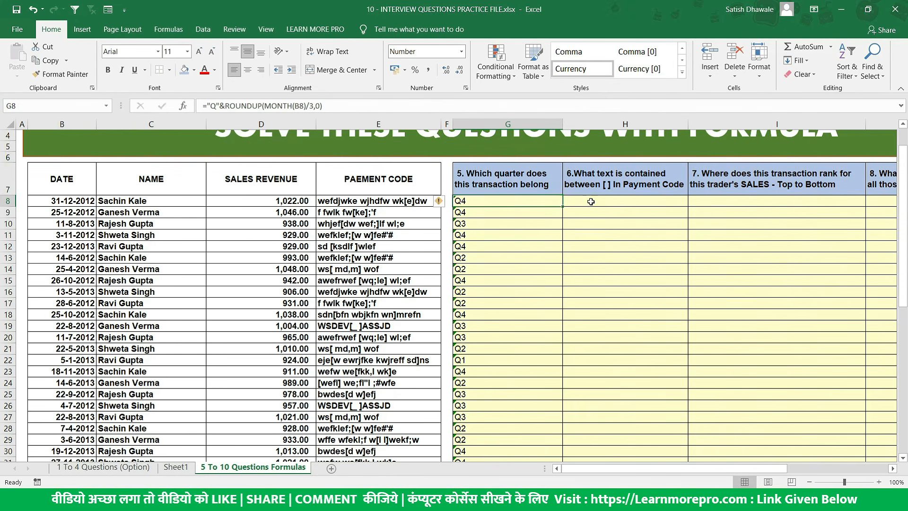
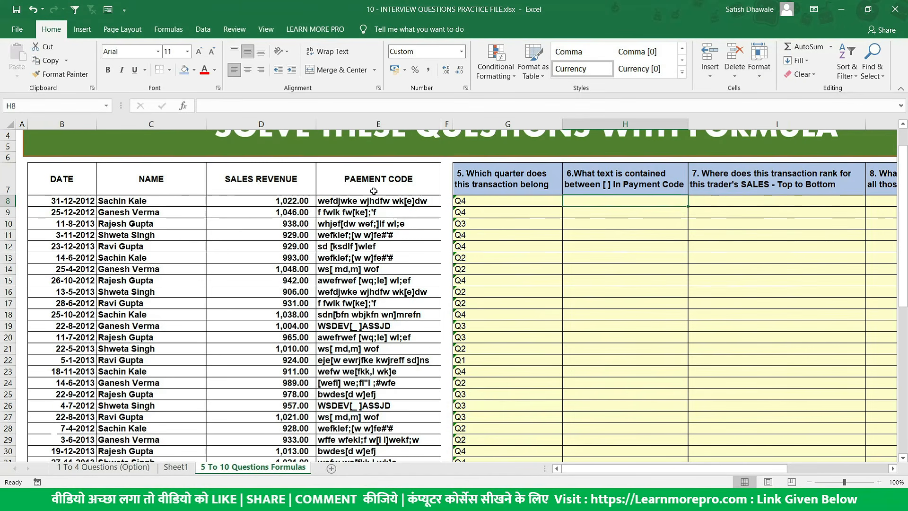
Examine the bracketed text inside the payment codes in E8, E9 and E10.
left_click_drag(142, 172, 141, 510)
left_click_drag(373, 358, 372, 442)
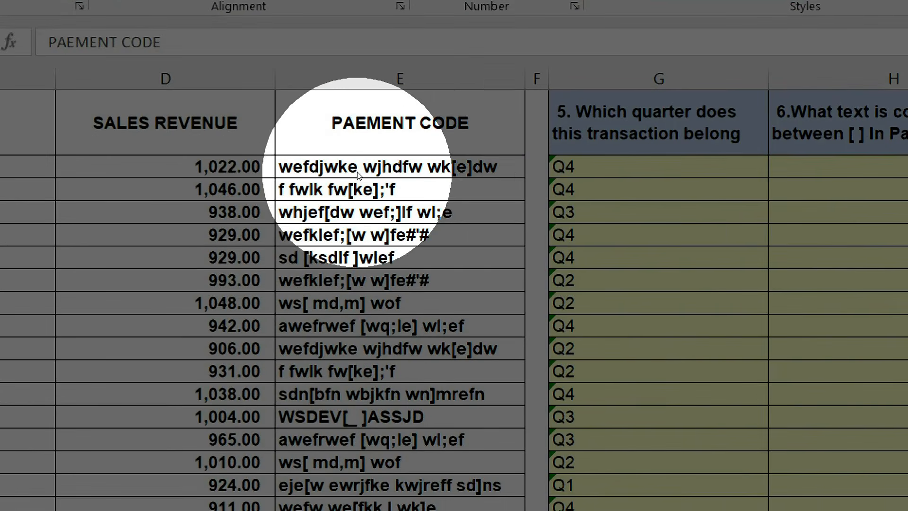
left_click(405, 166)
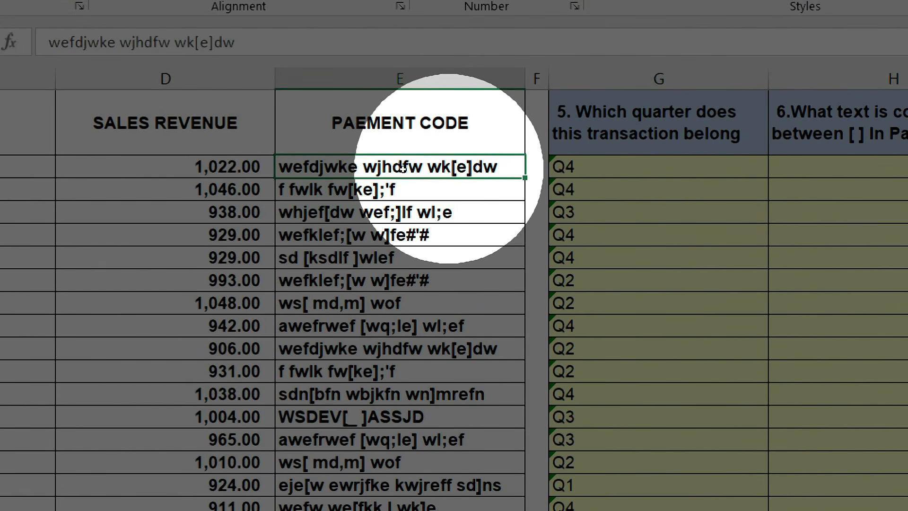
left_click_drag(450, 169, 472, 168)
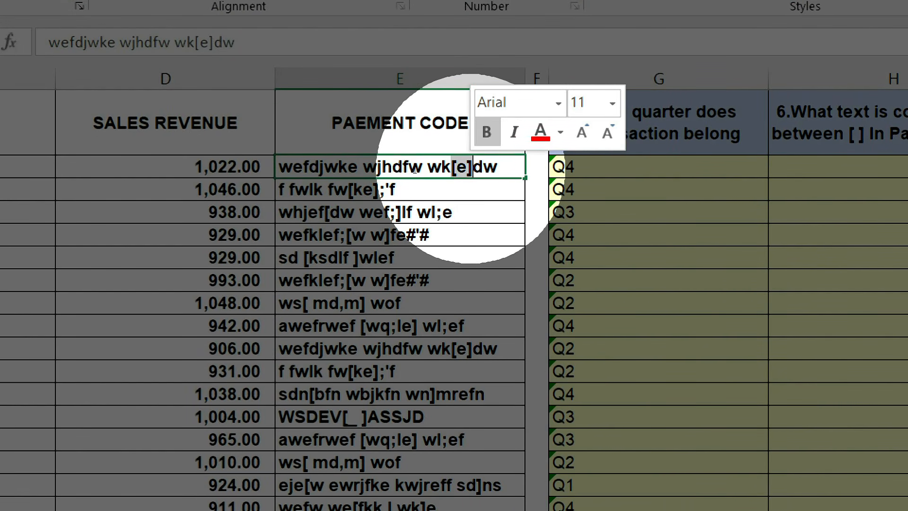
left_click(352, 181)
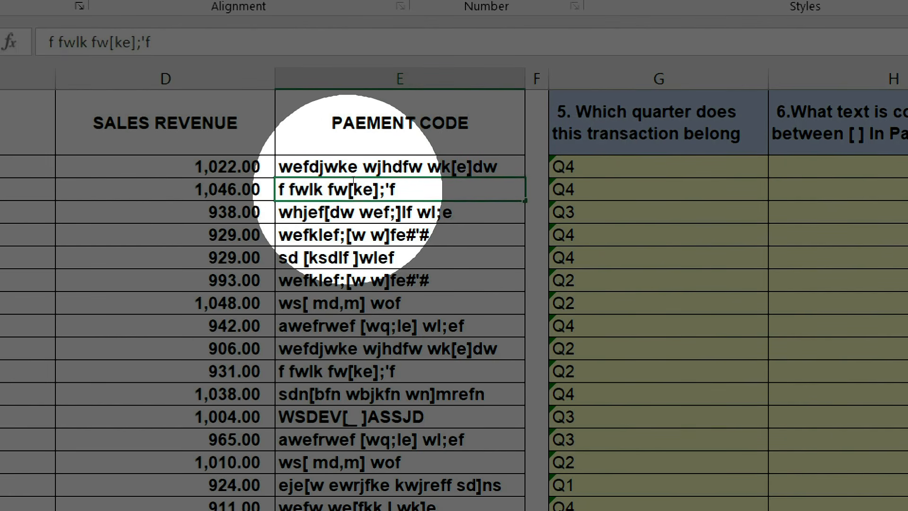
left_click_drag(364, 180, 373, 188)
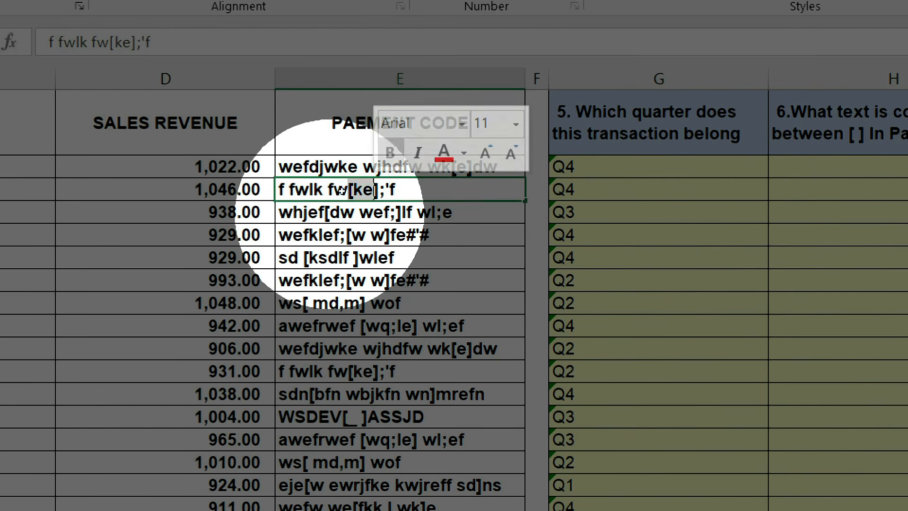
key("Return")
double_click(322, 212)
left_click_drag(325, 213, 401, 209)
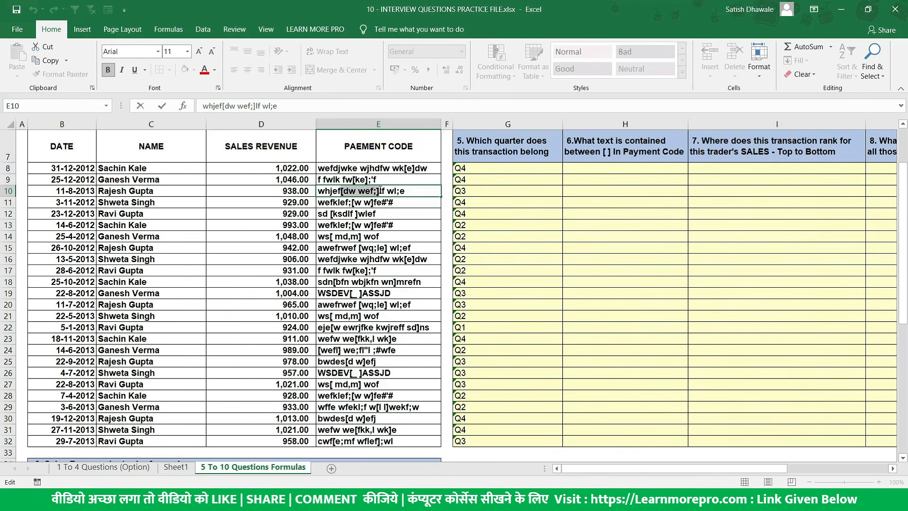
Enter the formula =MID(E8,4,3) in H8 to extract characters from the first payment code.
left_click(627, 169)
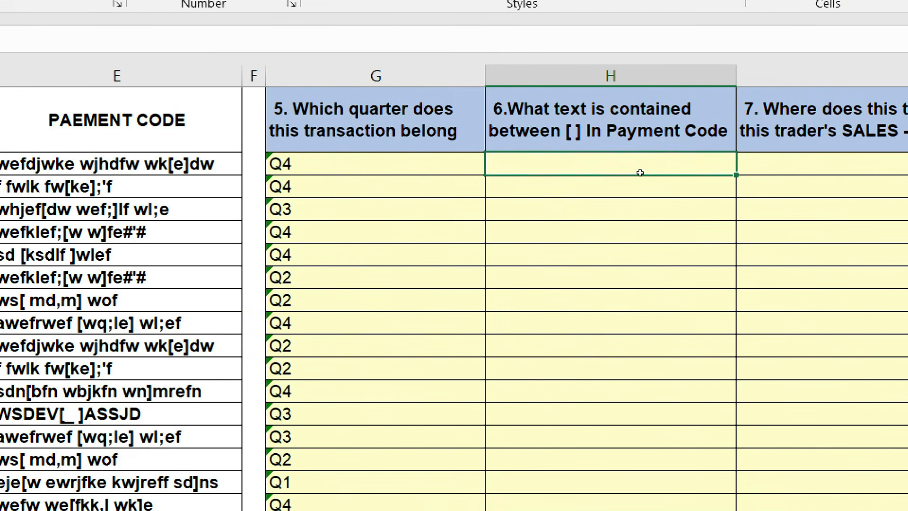
type("=MID(")
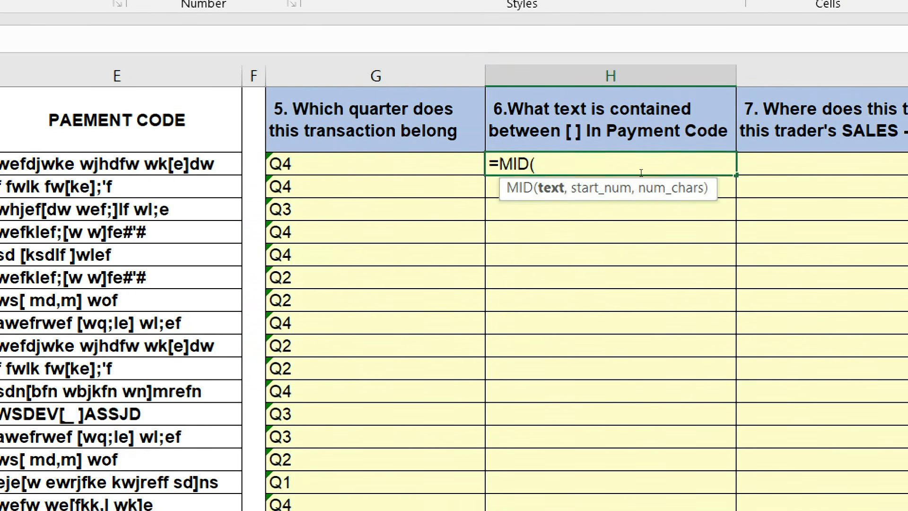
left_click(238, 169)
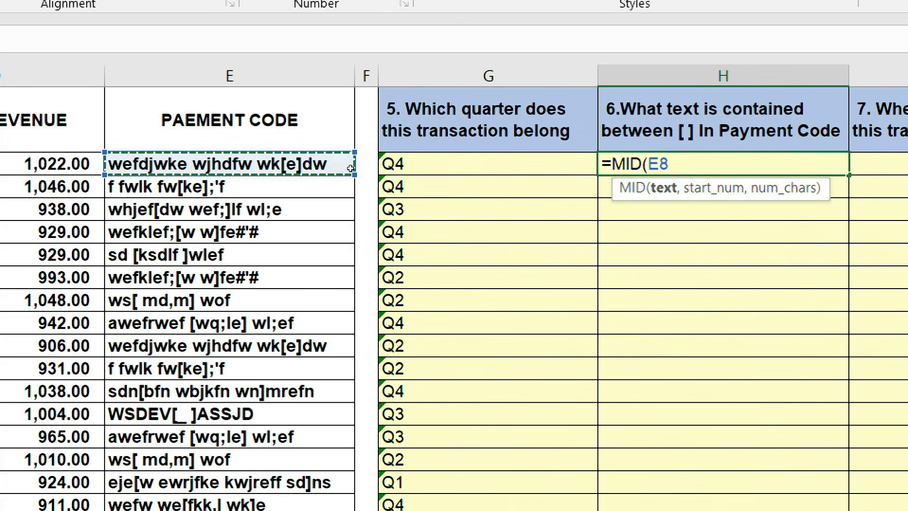
type(",")
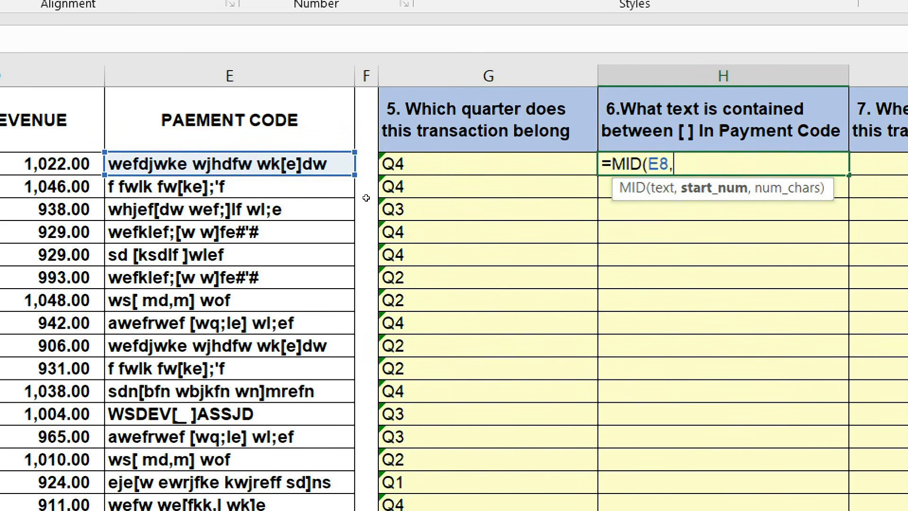
type("4,3")
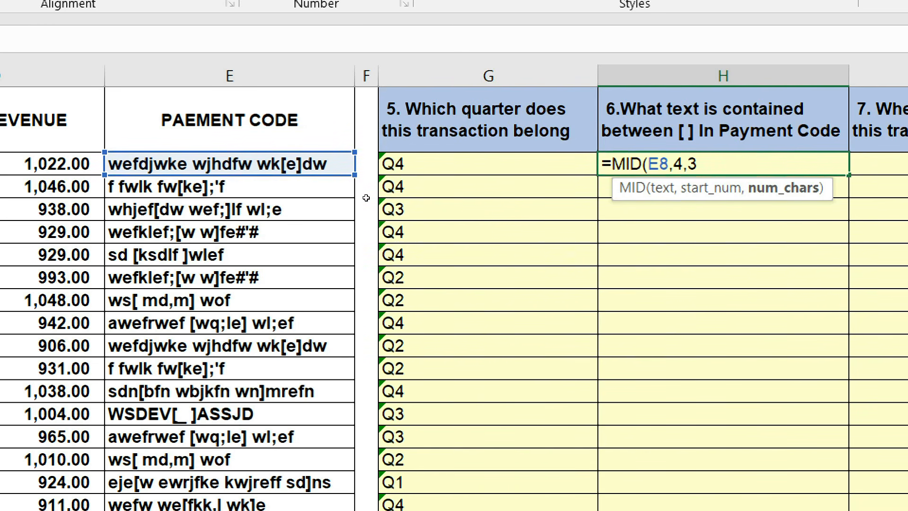
type(")")
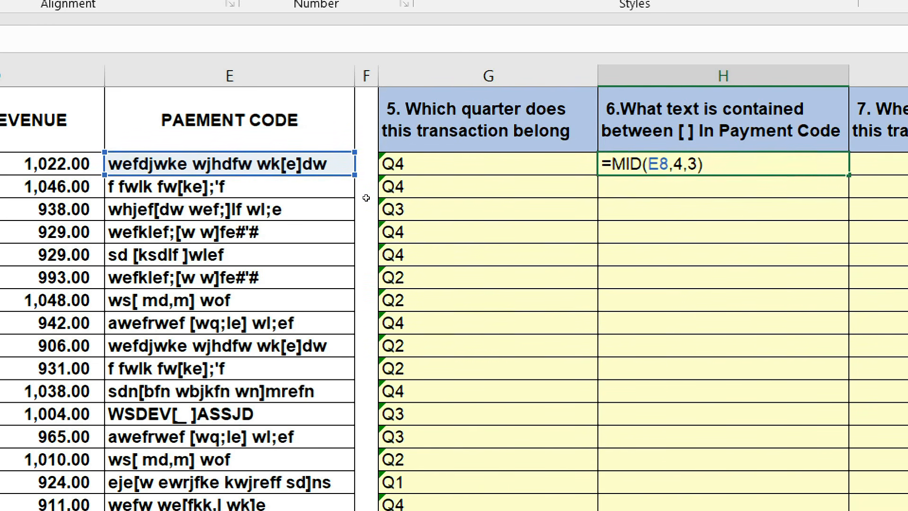
key("Return")
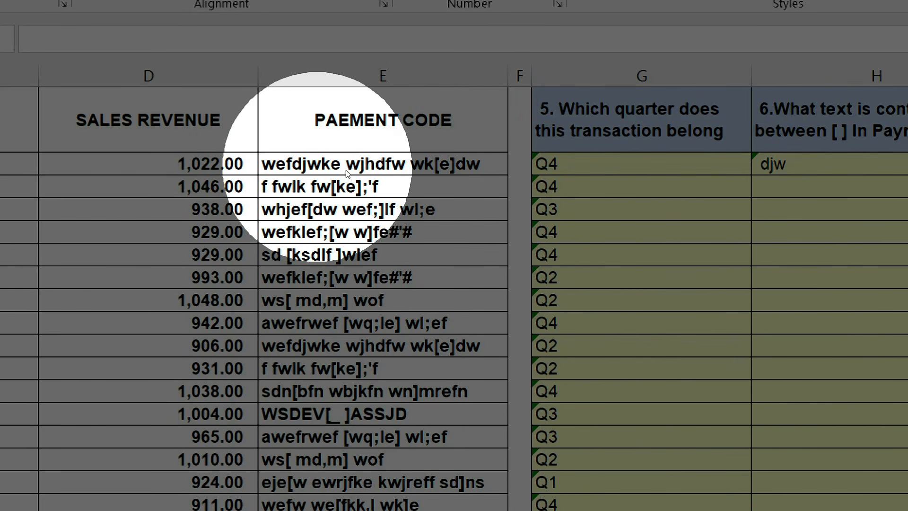
Change the H8 formula to =MID(E8,2,5), with start position 2 and length 5.
double_click(798, 186)
key("Escape")
key("Up")
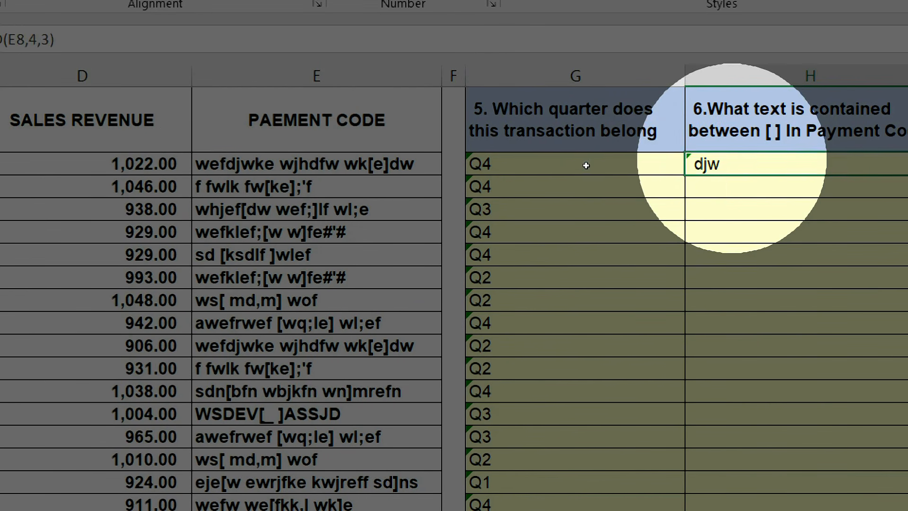
key("F2")
type("2")
key("Right")
key("Delete")
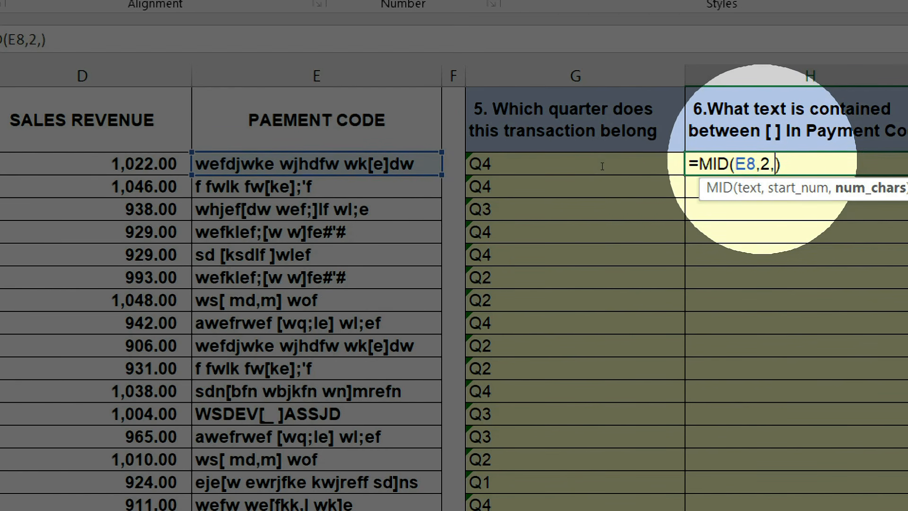
type("5")
key("ctrl+Return")
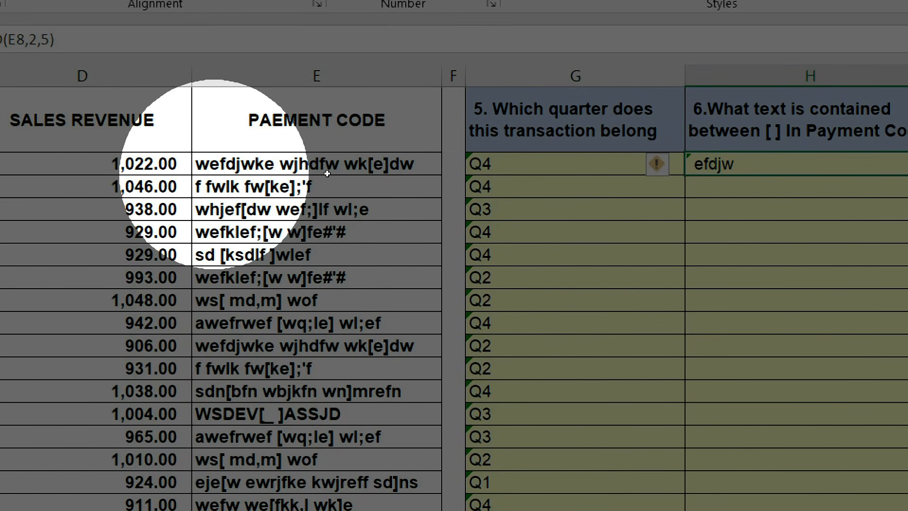
Review the text, start_num and num_chars arguments of the MID formula in H8.
double_click(713, 164)
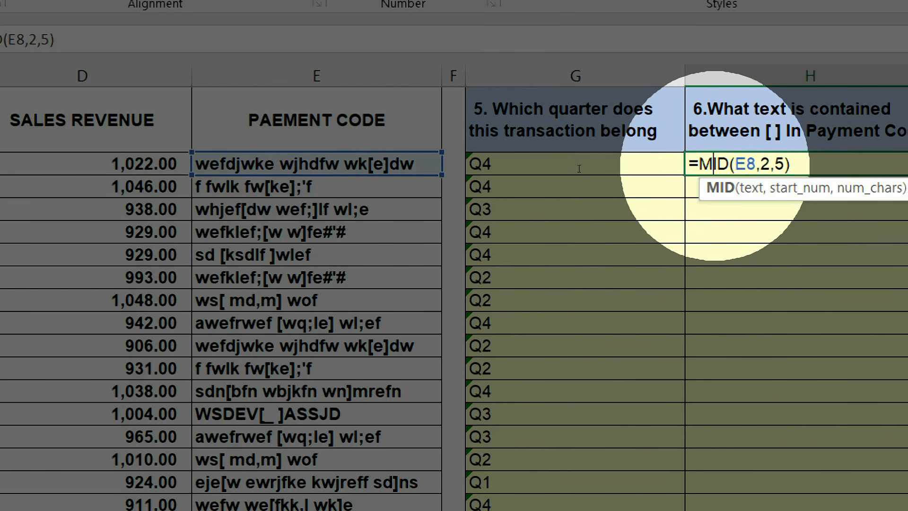
left_click_drag(737, 161, 757, 161)
left_click(758, 162)
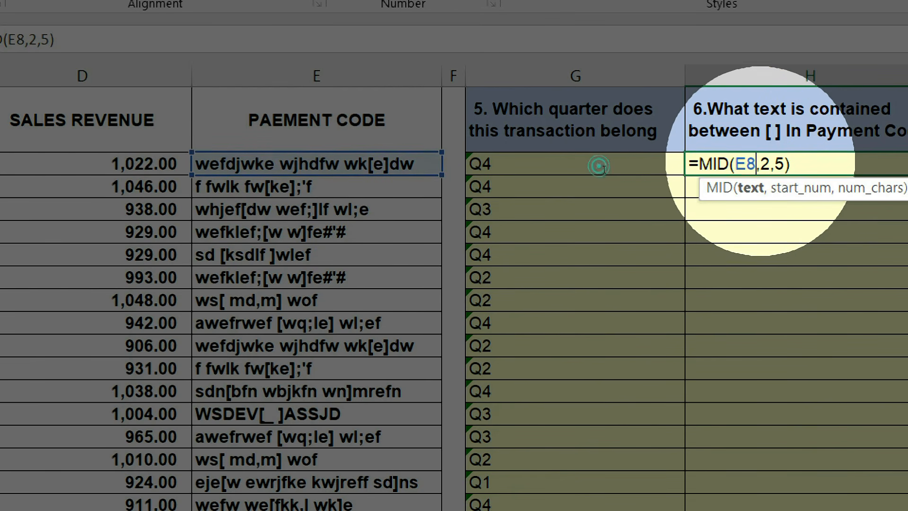
key("Right")
key("shift+Right")
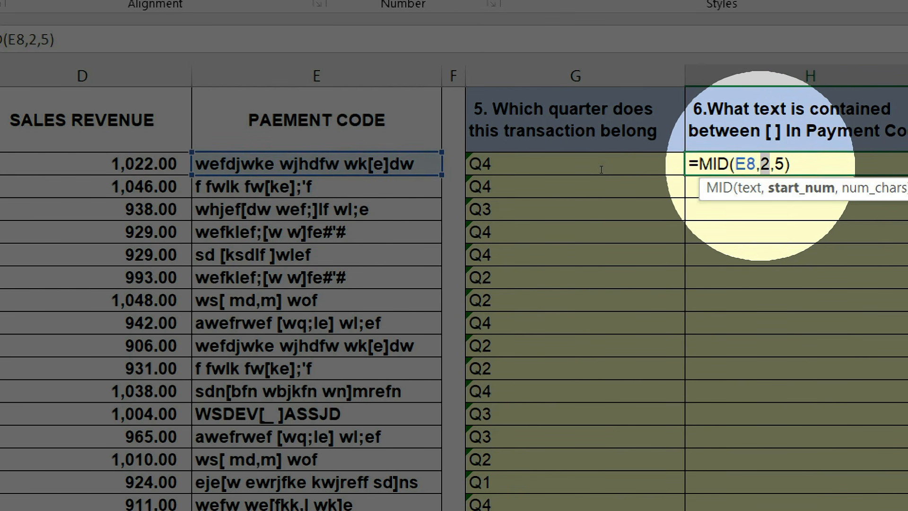
key("Right")
key("Right")
key("shift+Right")
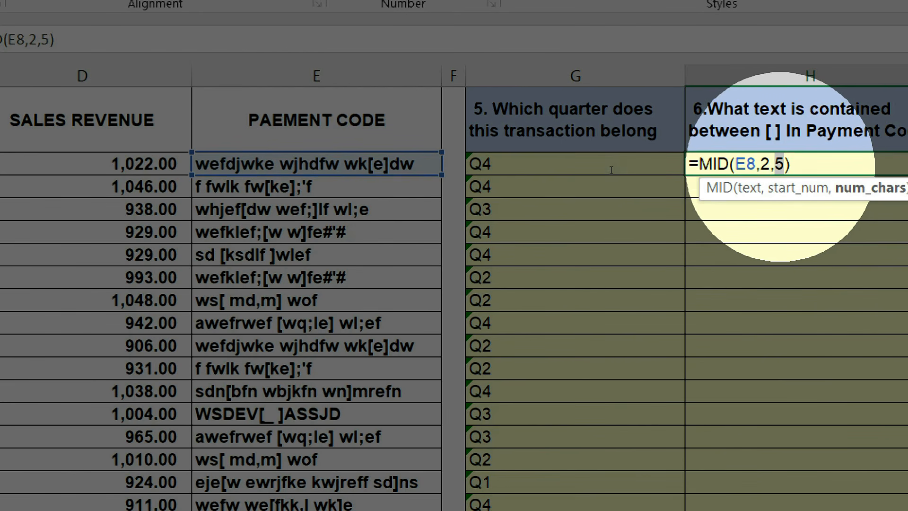
key("Left")
key("Left")
key("shift+Left")
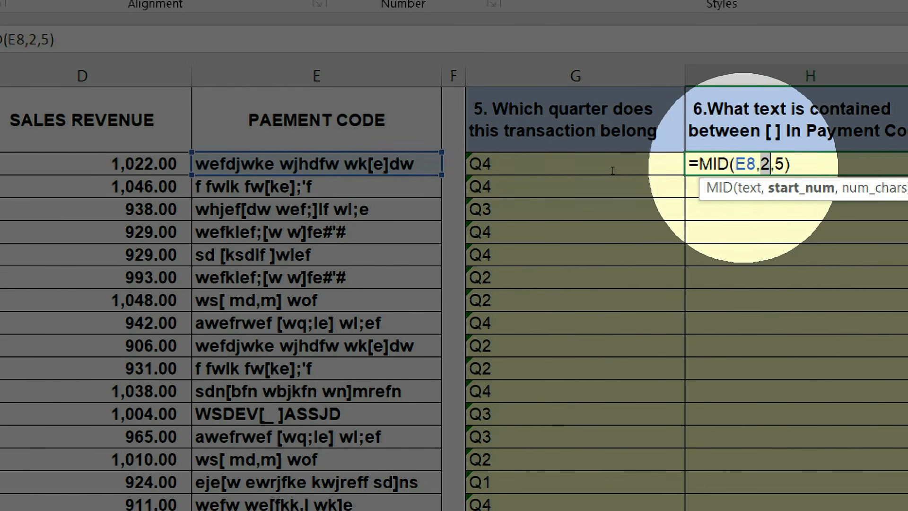
Replace the fixed start and length arguments in the H8 MID formula with FIND("[",E8,1) as the start position.
double_click(779, 163)
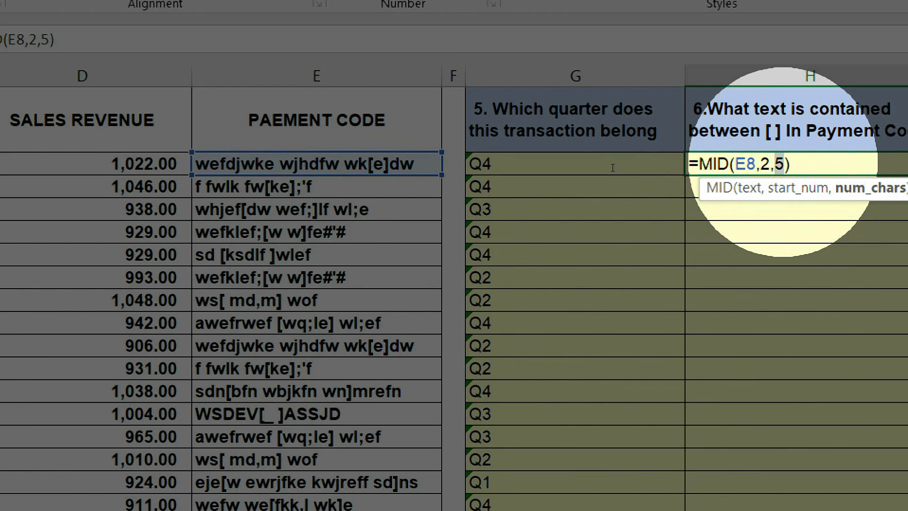
key("BackSpace")
key("BackSpace")
key("BackSpace")
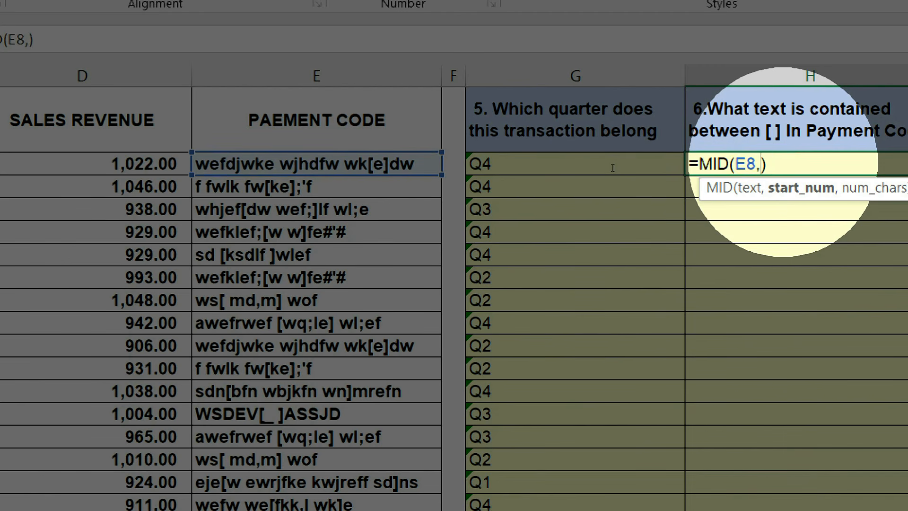
type("FIND")
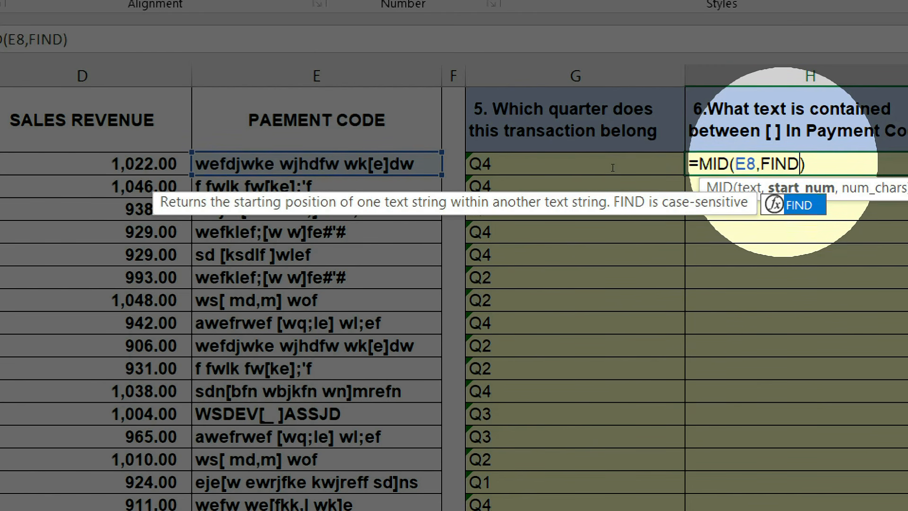
key("Escape")
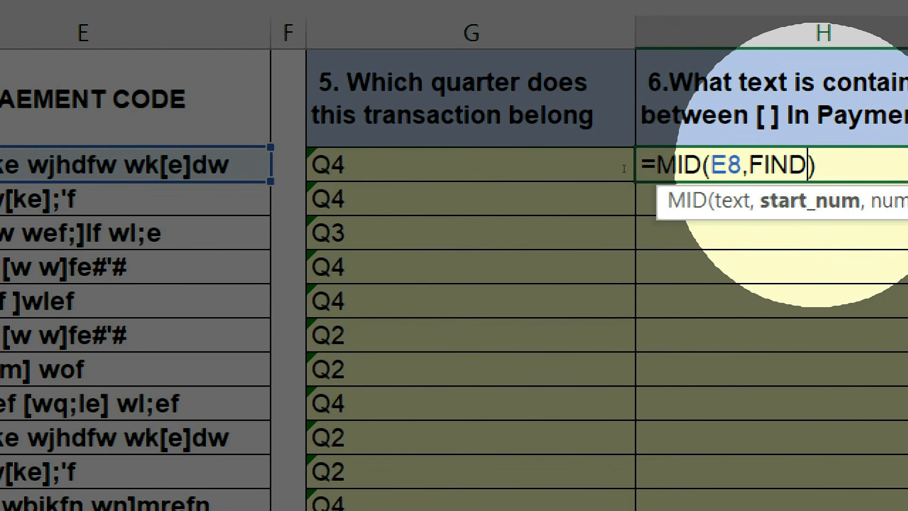
type("(")
key("Delete")
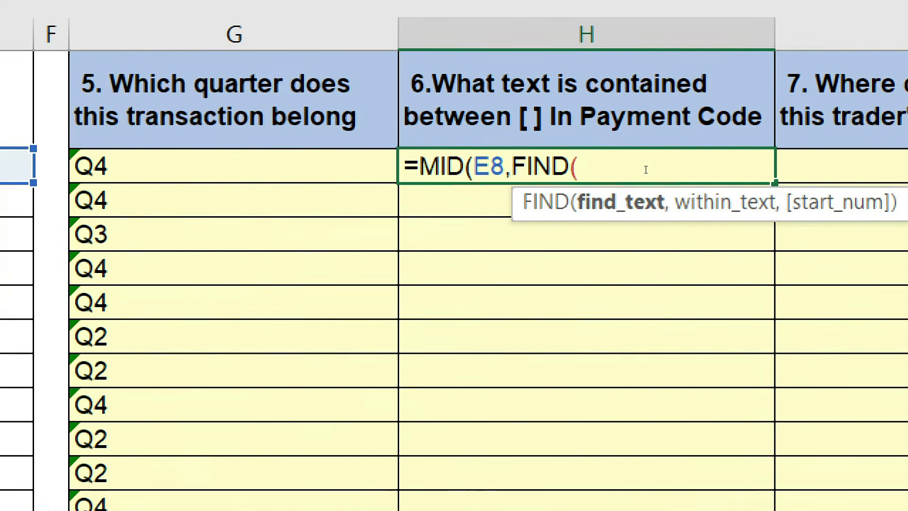
type("\"[")
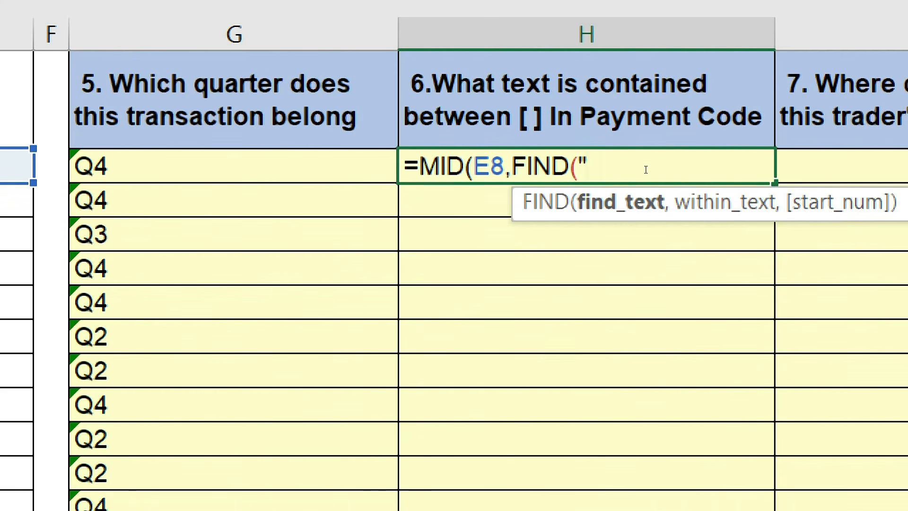
type("\",")
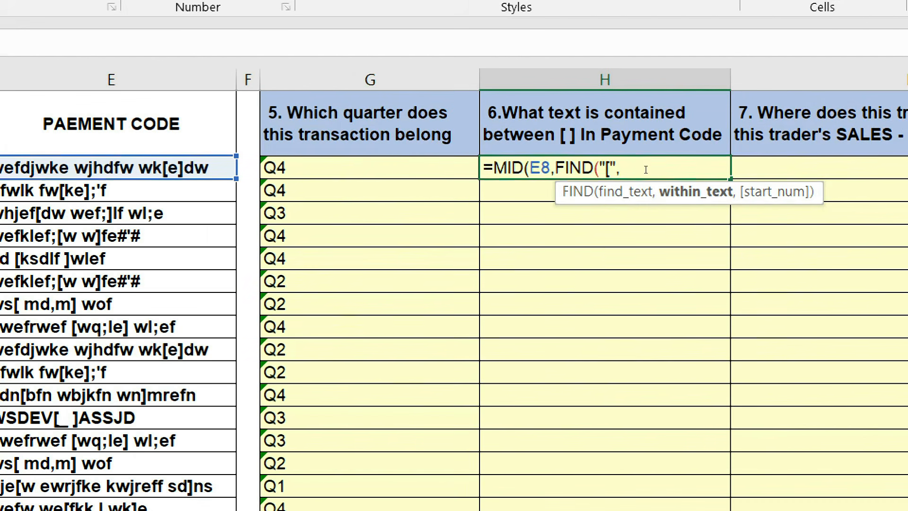
left_click(363, 168)
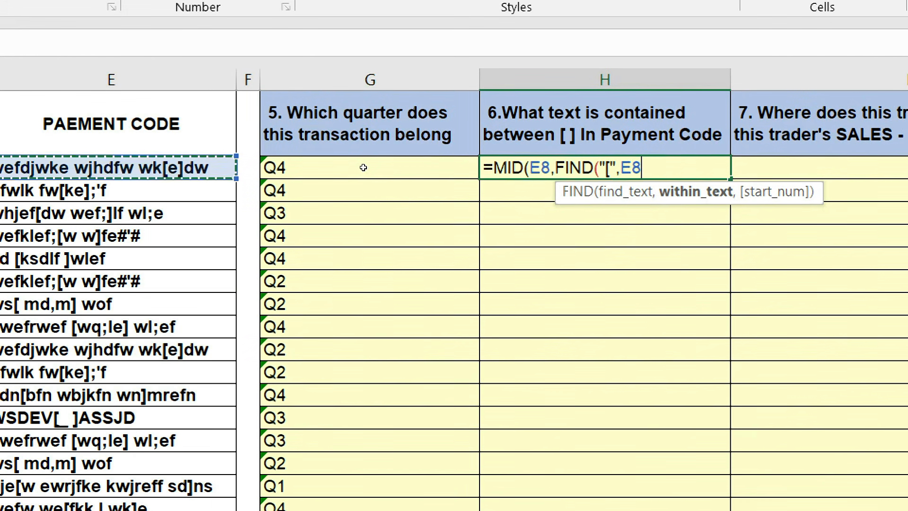
type(",")
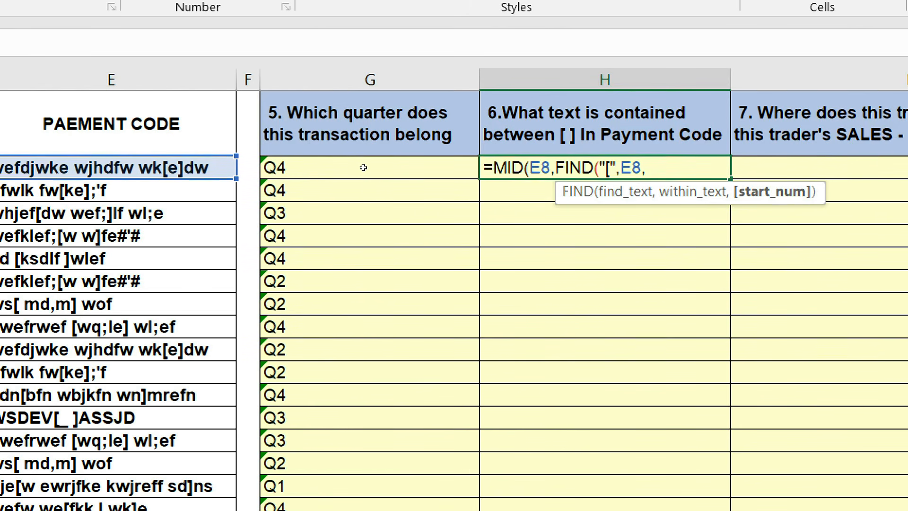
type("1")
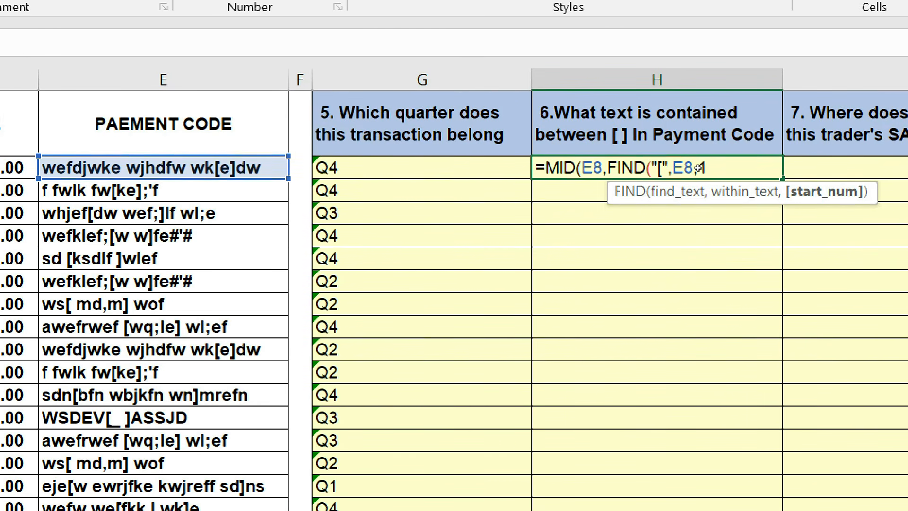
type(")")
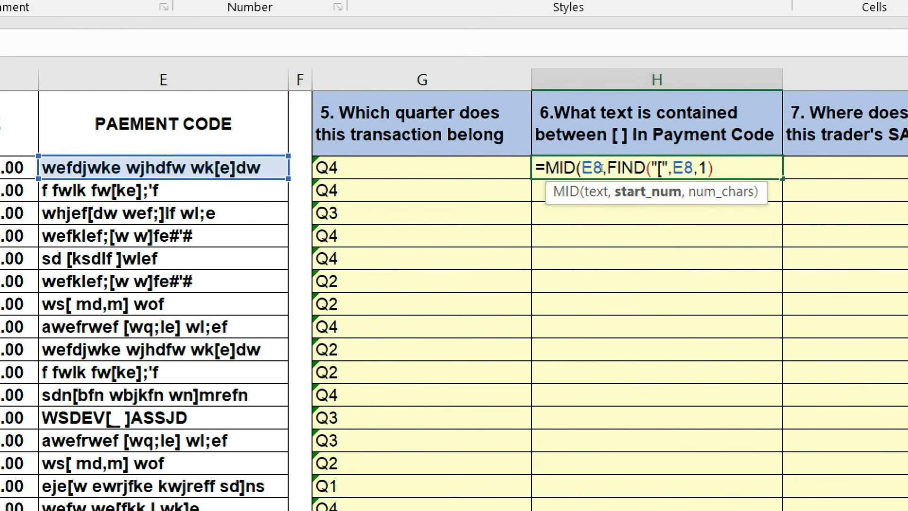
Copy the FIND("[",E8,1) part of the H8 formula and evaluate it in place to check the bracket's position.
left_click_drag(607, 168, 713, 168)
key("ctrl+c")
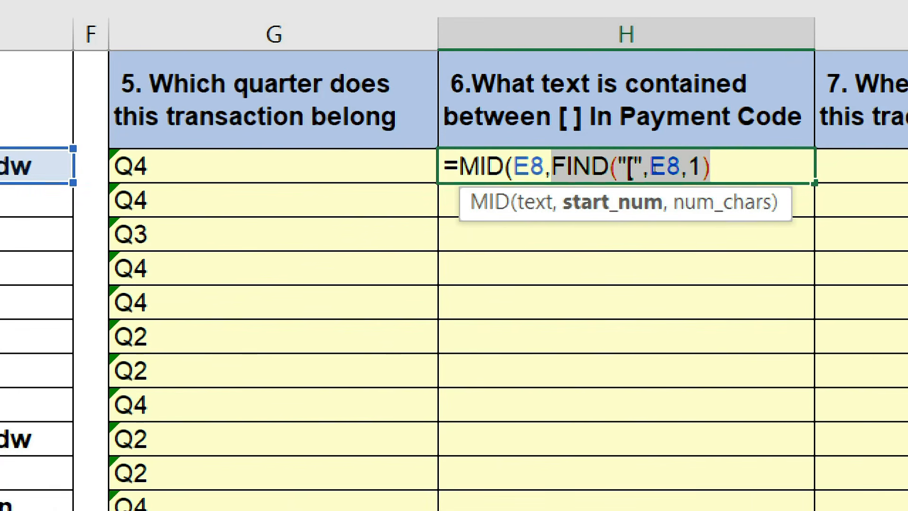
key("F9")
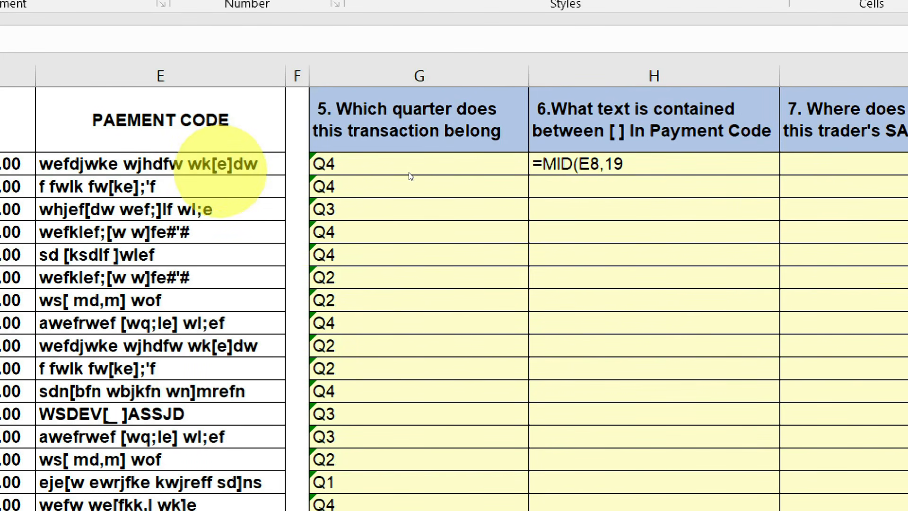
Evaluate FIND("[",E8,1) within the H8 formula several times to check the bracket's position, restoring the expression each time.
double_click(611, 166)
key("ctrl+v")
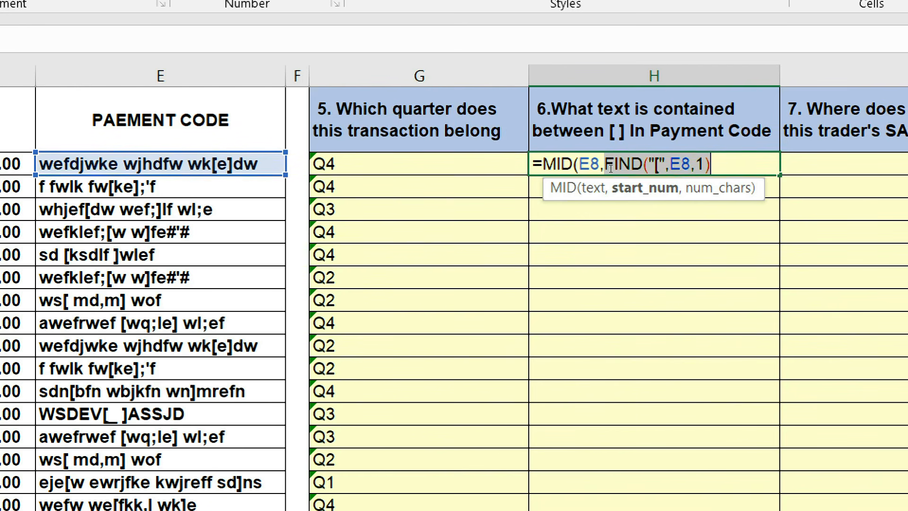
left_click(602, 165)
left_click_drag(602, 165, 711, 166)
key("F9")
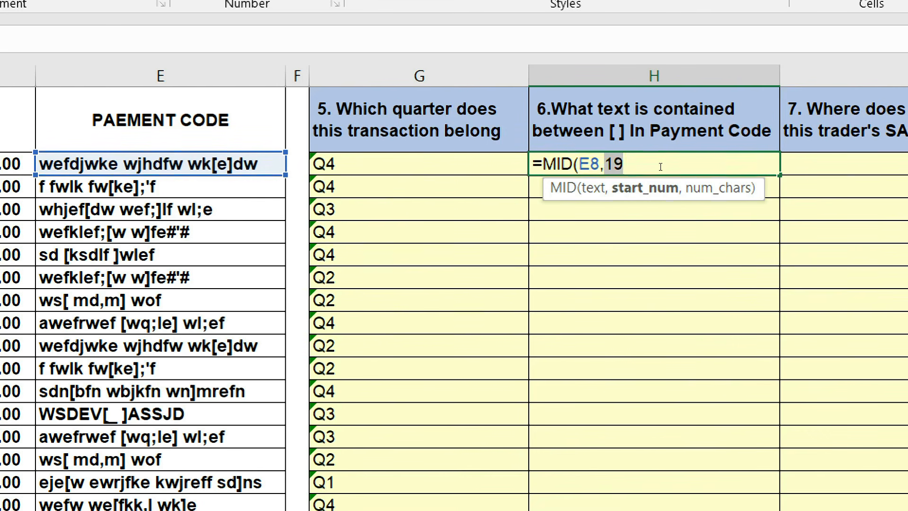
key("ctrl+z")
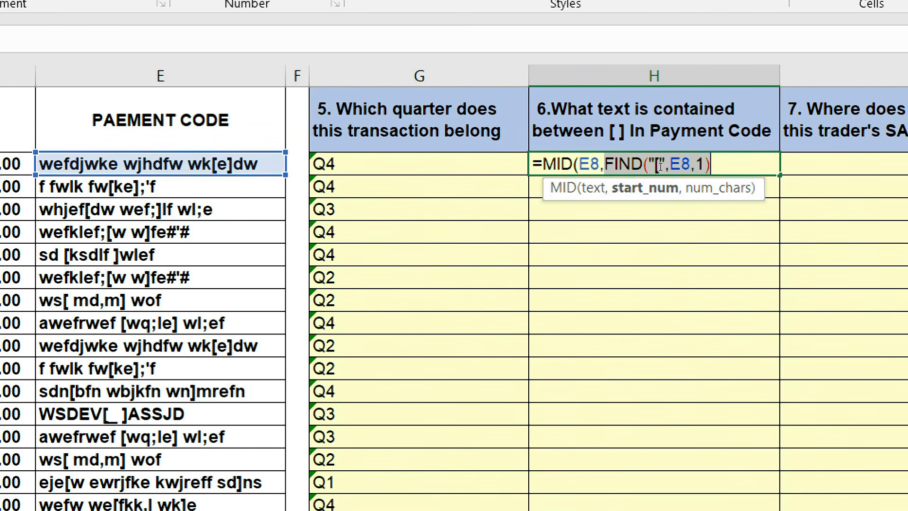
key("F9")
key("ctrl+z")
key("F9")
key("ctrl+z")
Complete the H8 formula as =MID(E8,FIND("[",E8,1),1), with 1 as the number of characters.
key("Right")
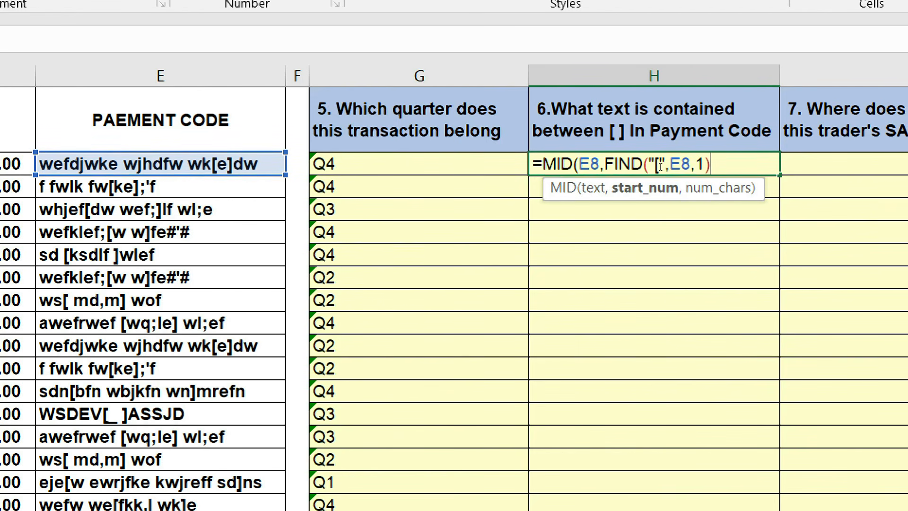
type(",,")
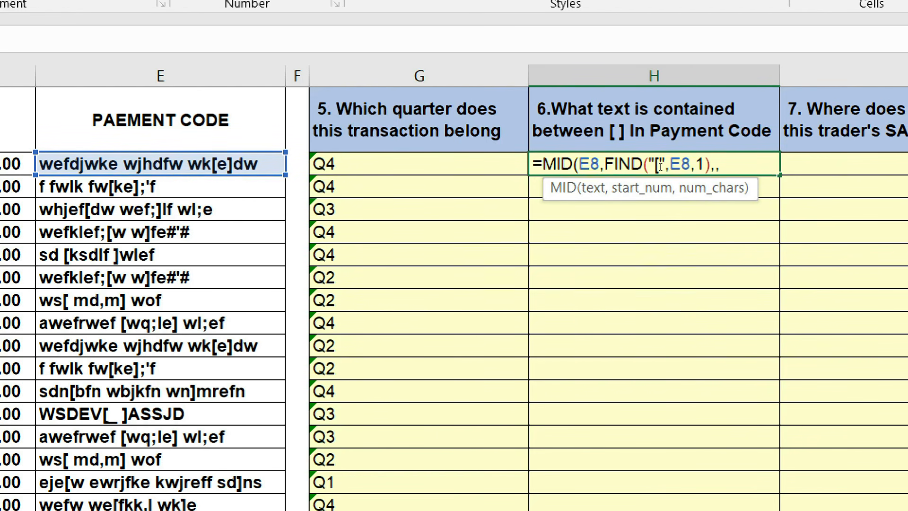
key("BackSpace")
type("1")
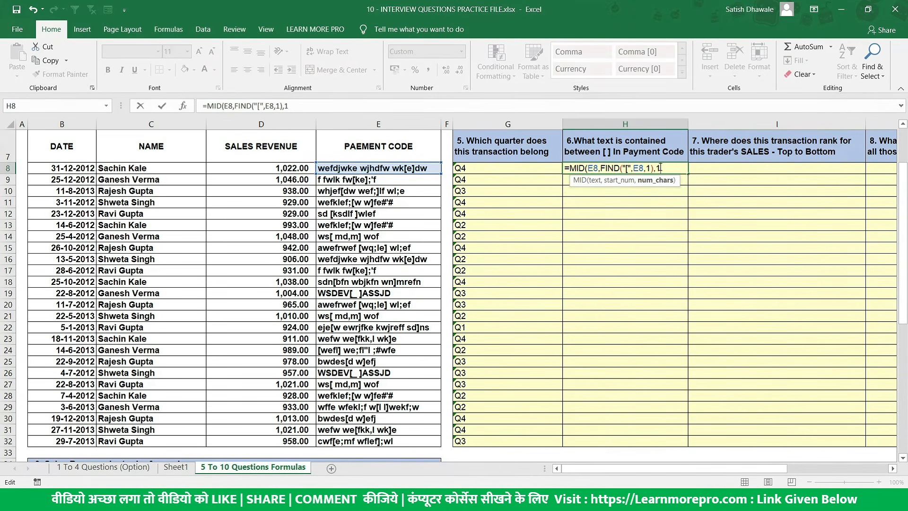
type(")")
key("Return")
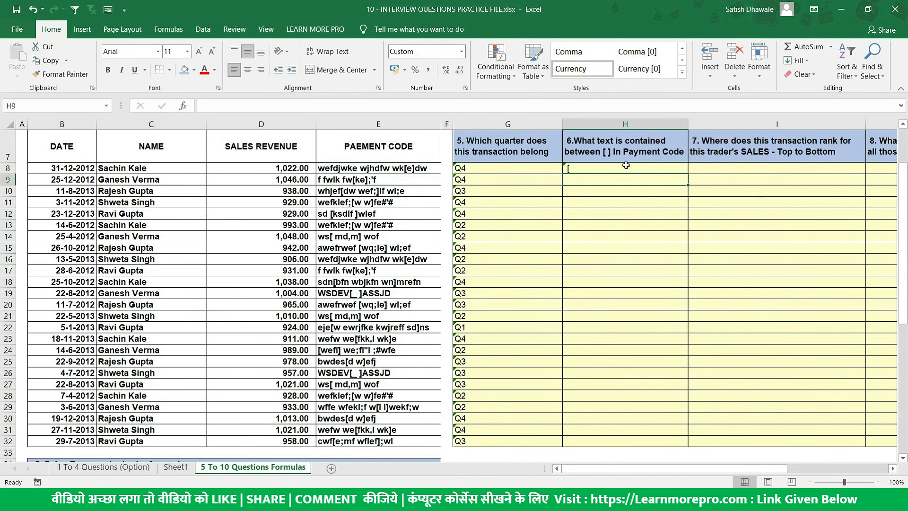
Try 2 as the number of characters in the H8 MID formula.
double_click(659, 166)
key("BackSpace")
type("2")
key("Return")
left_click(373, 170)
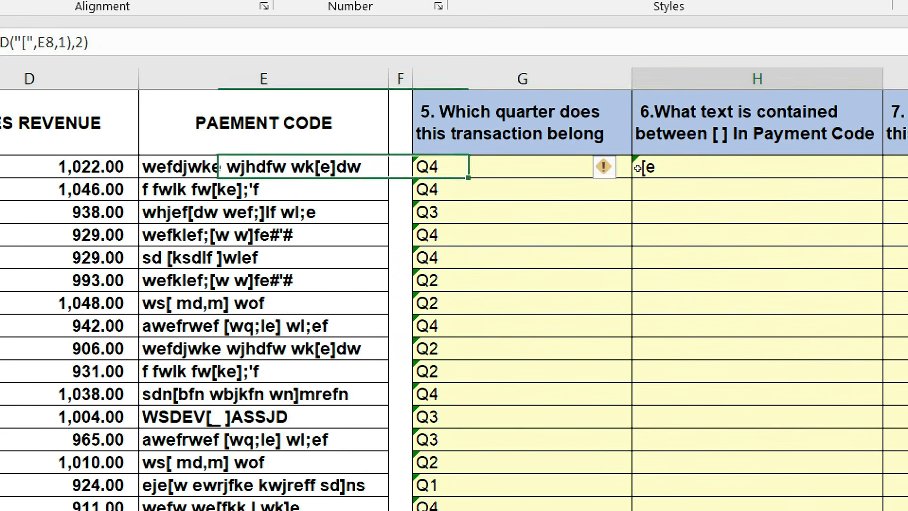
Reopen the H8 formula, evaluate its FIND start position in place, and restore the expression.
double_click(640, 169)
key("Right")
key("Right")
key("Right")
key("Right")
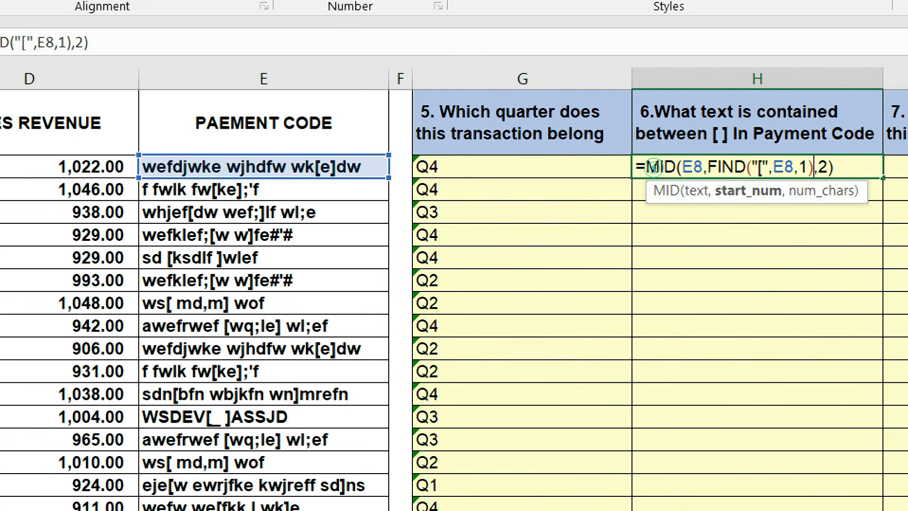
left_click_drag(809, 167, 708, 168)
key("F9")
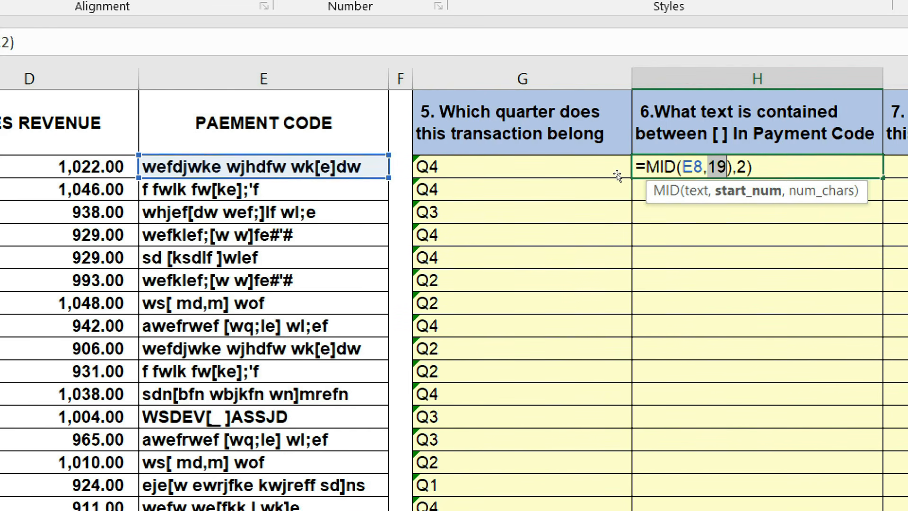
key("ctrl+z")
Set the H8 formula's number of characters to 1 and add +1 to its FIND start position.
left_click(653, 168)
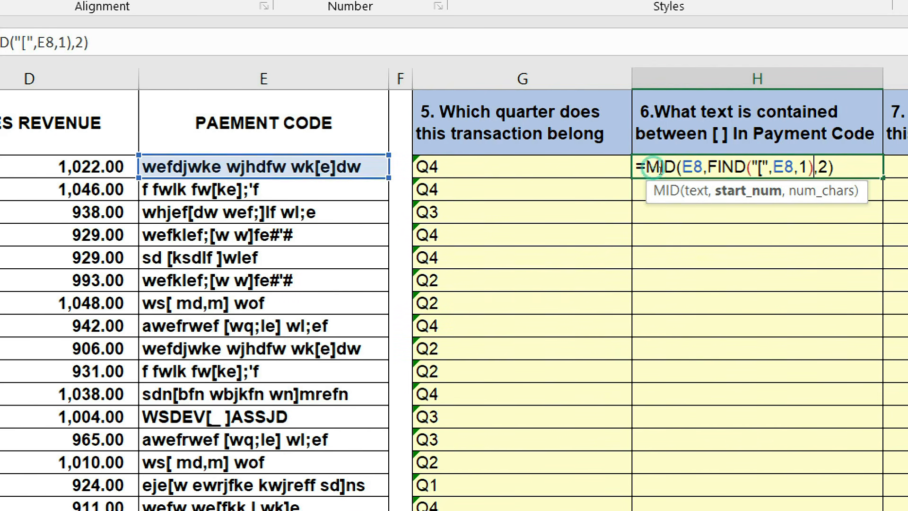
key("Right")
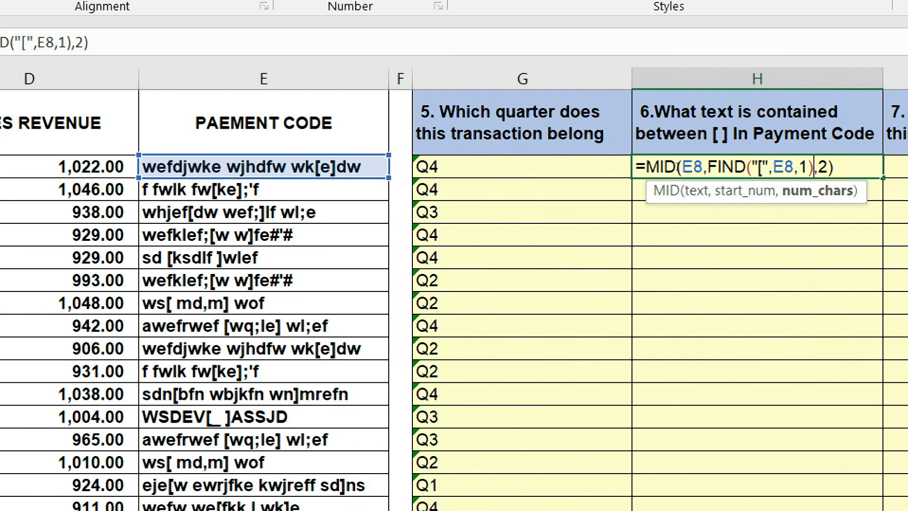
key("Delete")
type("1")
key("Left")
key("Left")
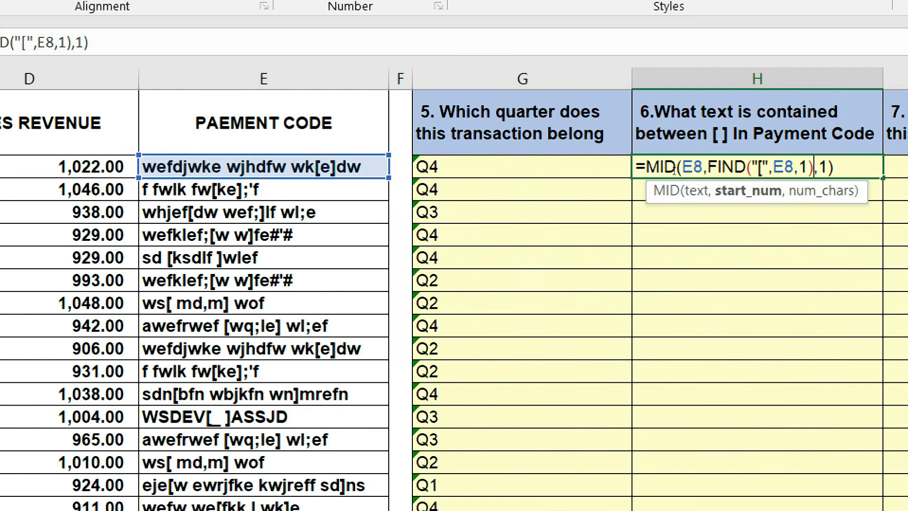
type("+1")
Evaluate FIND("[",E8,1)+1 in the H8 formula to check the shifted start position, and restore the expression.
key("shift+Left")
key("shift+Left")
key("shift+Left")
key("shift+Left")
key("shift+Left")
key("shift+Left")
key("shift+Left")
key("shift+Left")
key("shift+Left")
key("shift+Left")
key("shift+Left")
key("shift+Left")
key("shift+Left")
key("shift+Left")
key("shift+Left")
key("shift+Left")
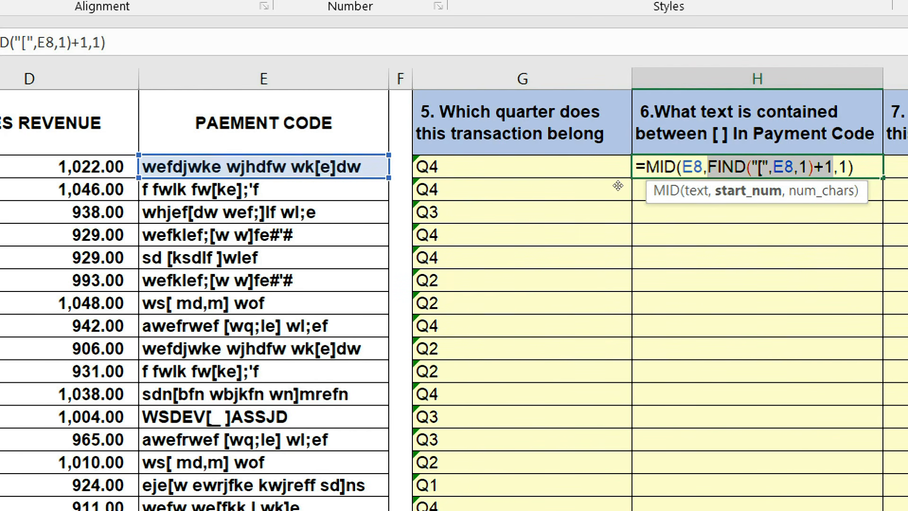
key("F9")
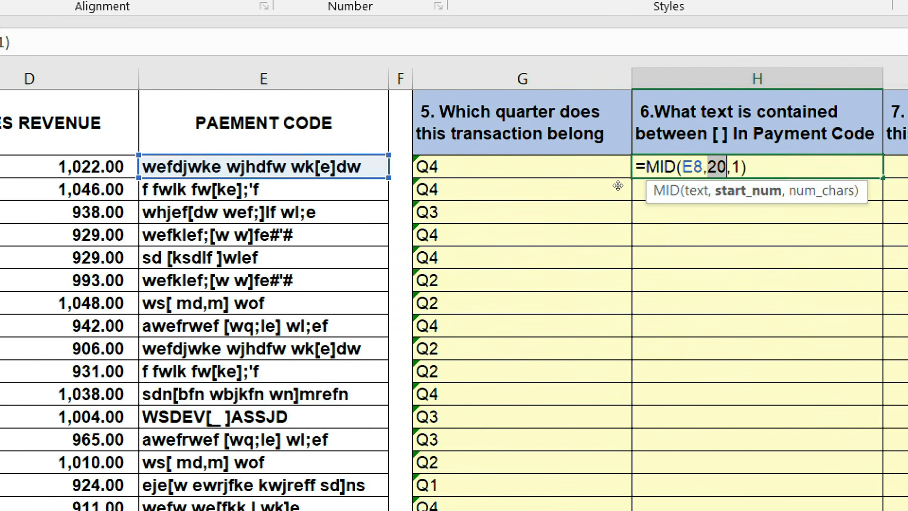
key("ctrl+z")
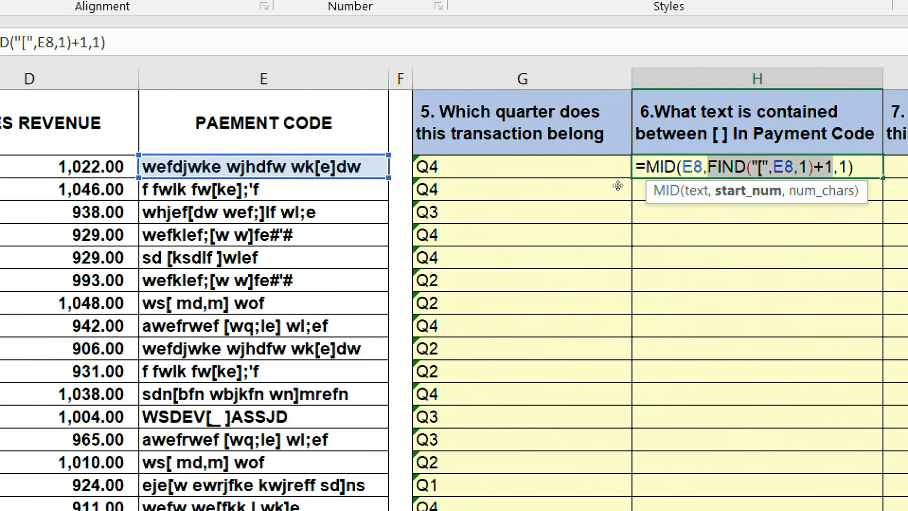
Highlight the +1 offset and commit the H8 formula =MID(E8,FIND("[",E8,1)+1,1).
left_click(653, 171)
left_click_drag(653, 169, 662, 166)
key("shift+Right")
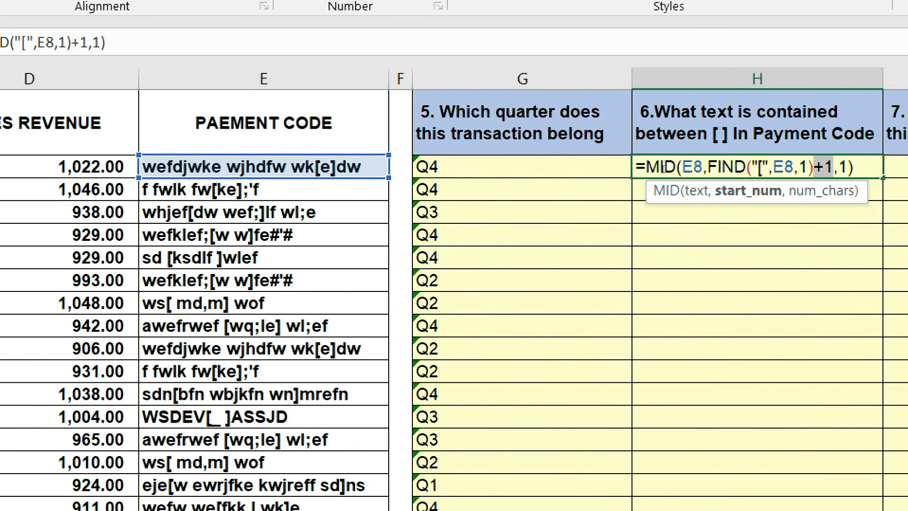
key("Return")
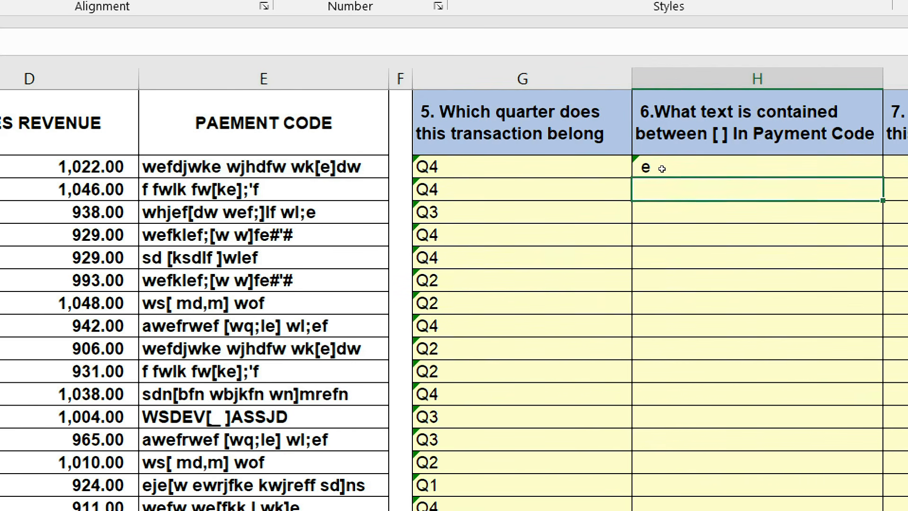
Reopen the H8 formula to inspect its closing arguments and leave the edit.
left_click(662, 169)
double_click(663, 169)
key("shift+Left")
key("shift+Left")
key("shift+Left")
key("Escape")
left_click(698, 169)
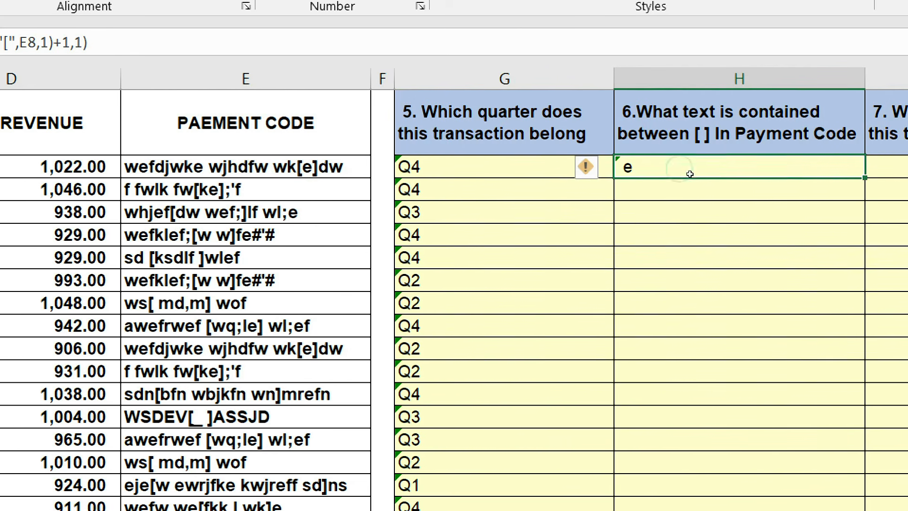
Copy the H8 formula down to H9 and set the number of characters in H9 to 2.
left_click_drag(686, 175, 682, 184)
key("ctrl+d")
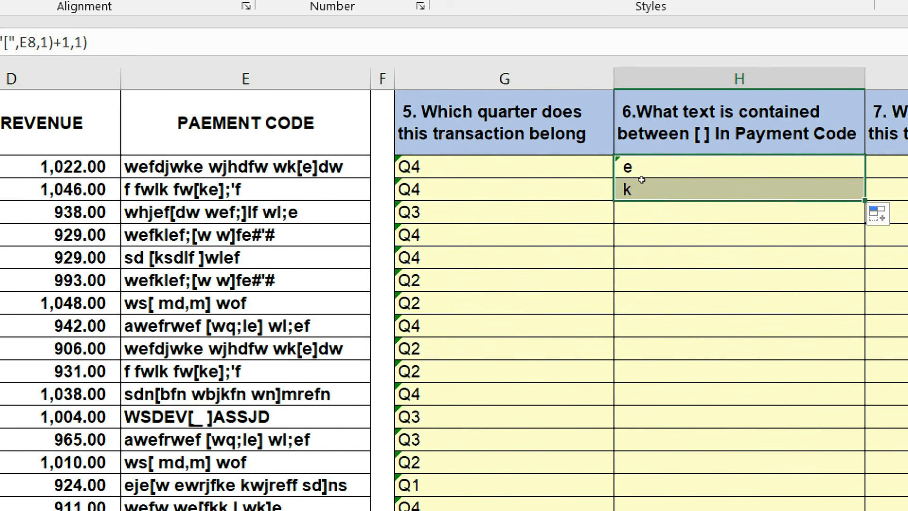
double_click(625, 181)
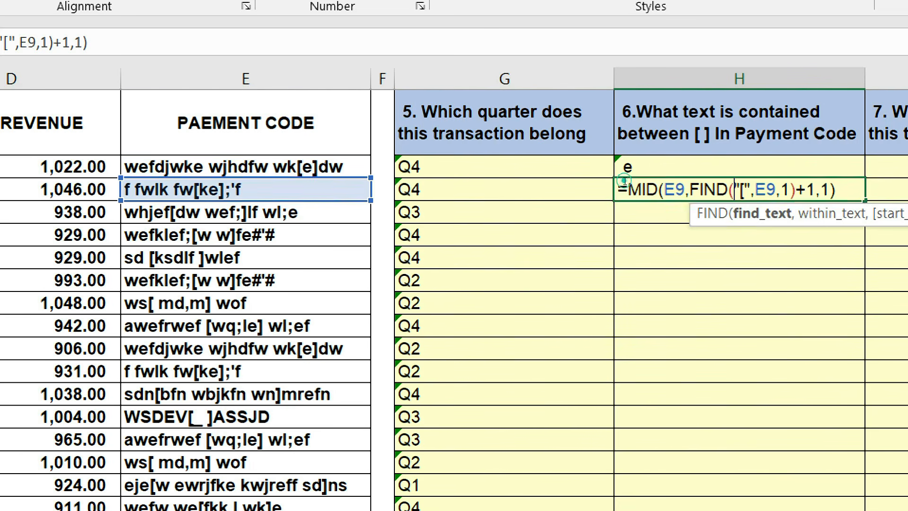
double_click(670, 180)
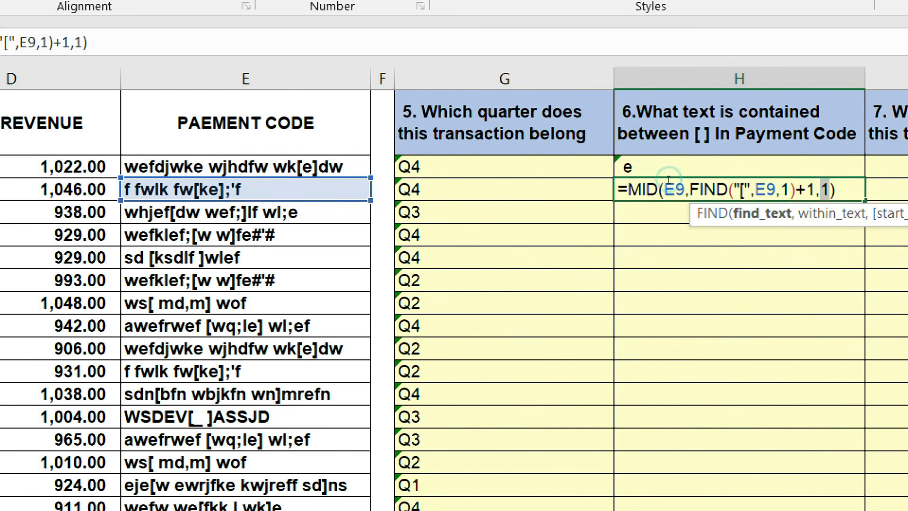
type("2")
key("Return")
left_click(667, 180)
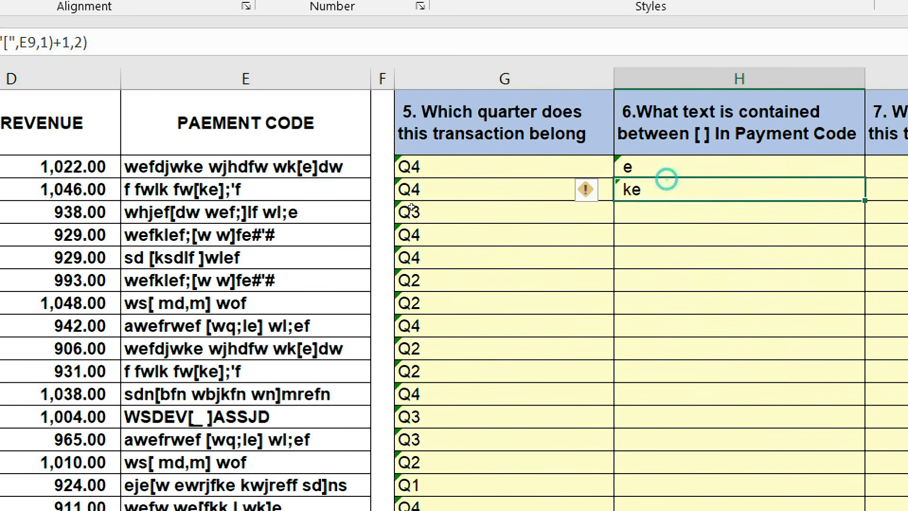
Compare the number-of-characters arguments in H9 and H8 with the bracketed text in their payment codes.
key("ctrl")
key("ctrl")
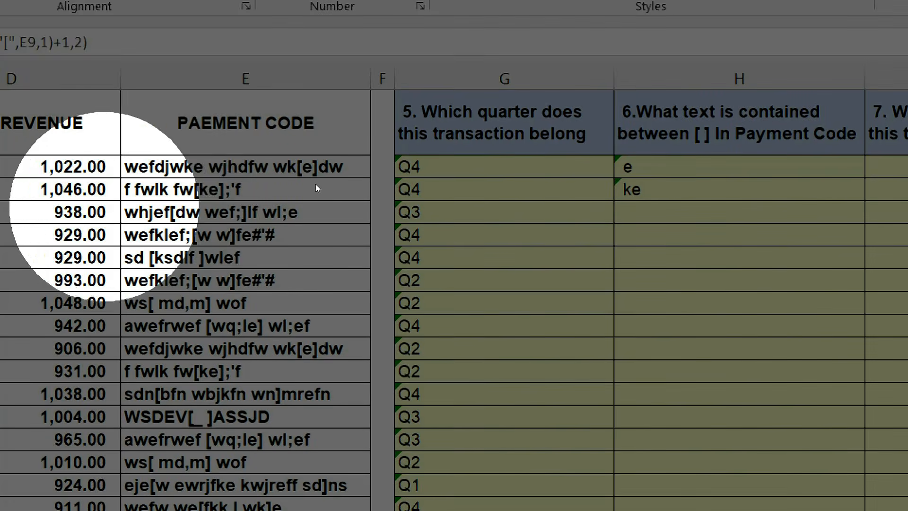
double_click(360, 180)
key("Escape")
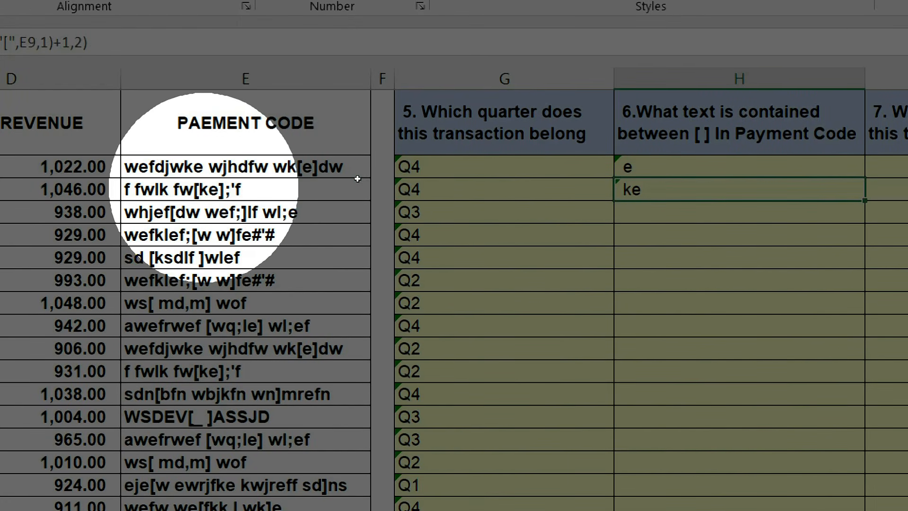
left_click(359, 179)
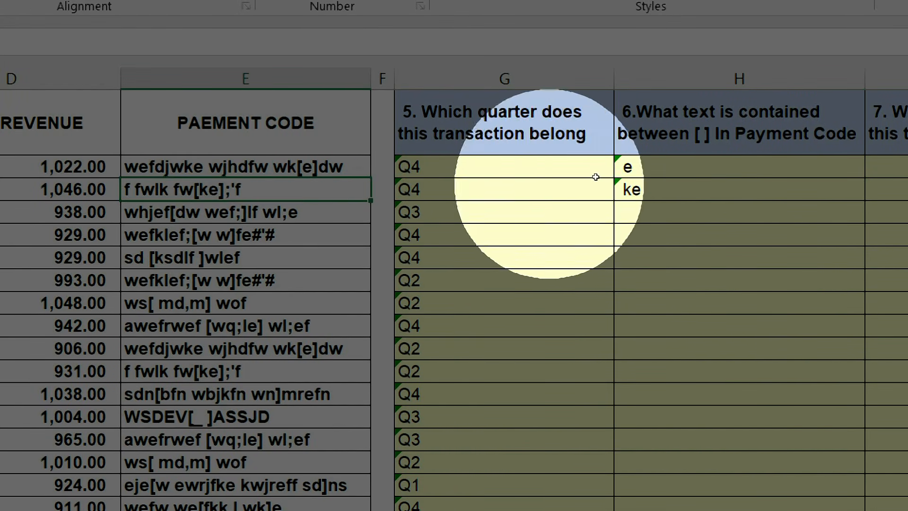
left_click(667, 180)
double_click(667, 179)
double_click(827, 187)
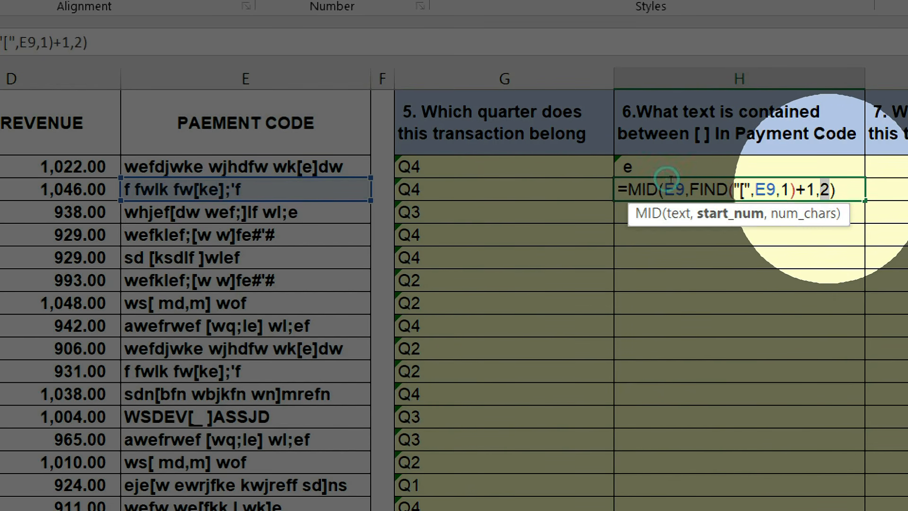
key("Escape")
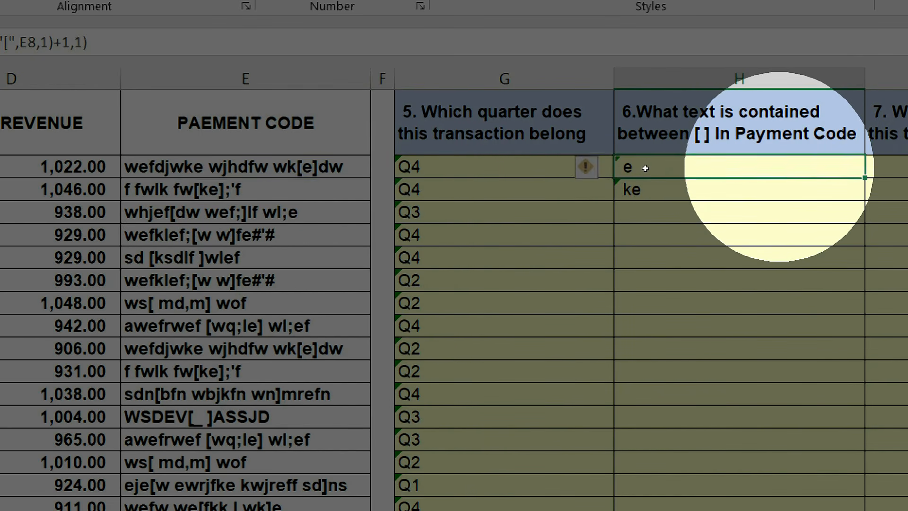
double_click(663, 167)
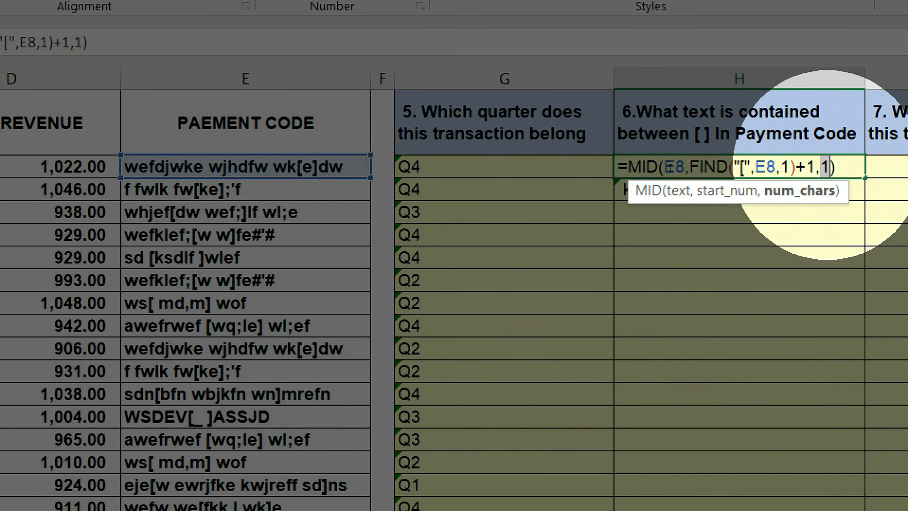
key("Escape")
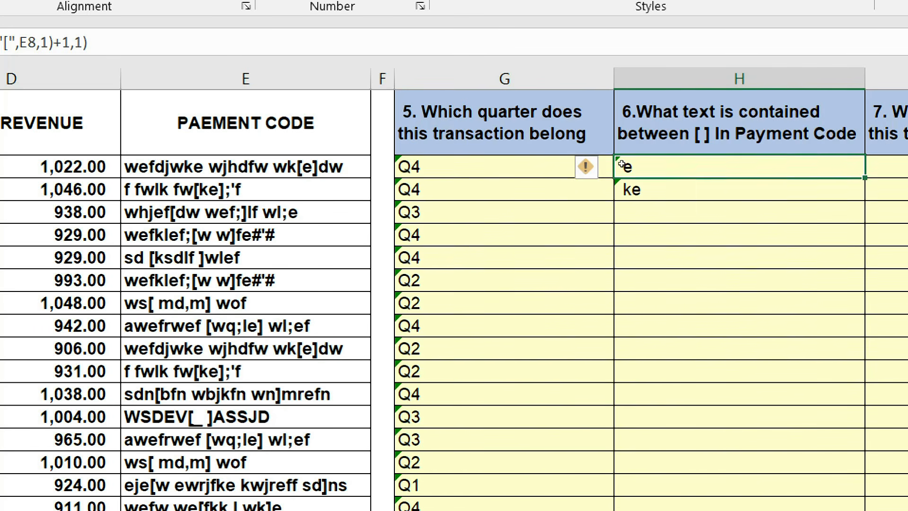
Review the FIND start position and the number-of-characters argument in the H8 formula.
double_click(622, 164)
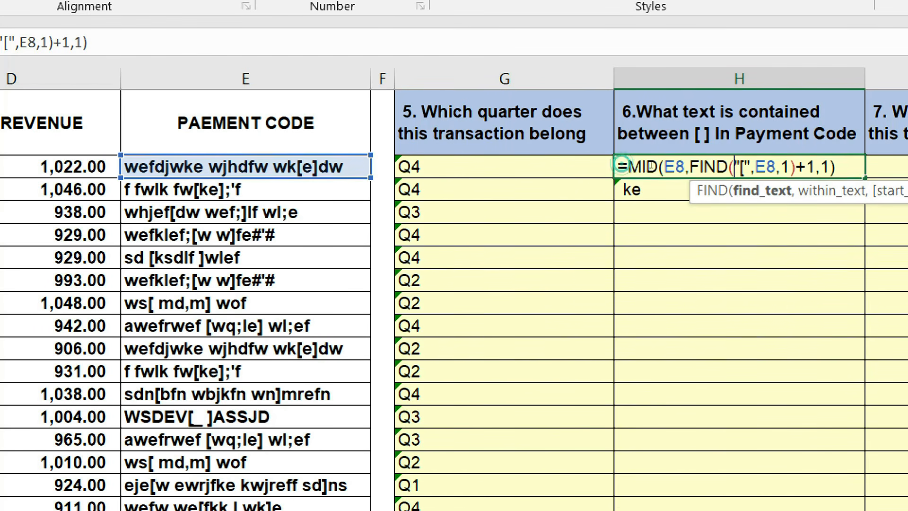
left_click_drag(662, 168, 601, 167)
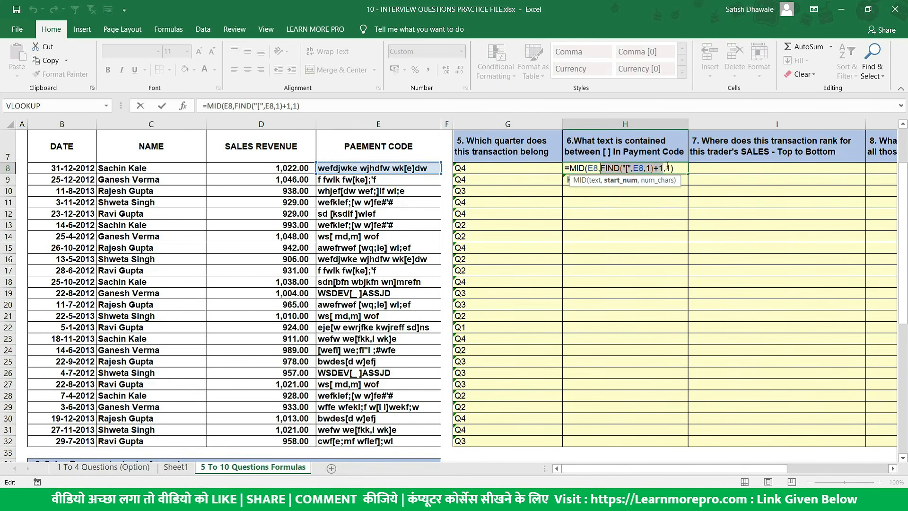
left_click(822, 166)
double_click(668, 168)
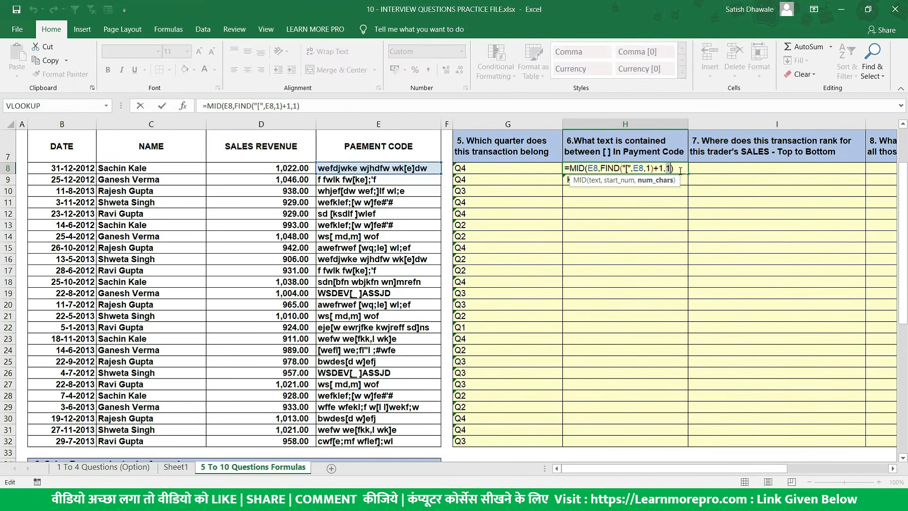
key("Return")
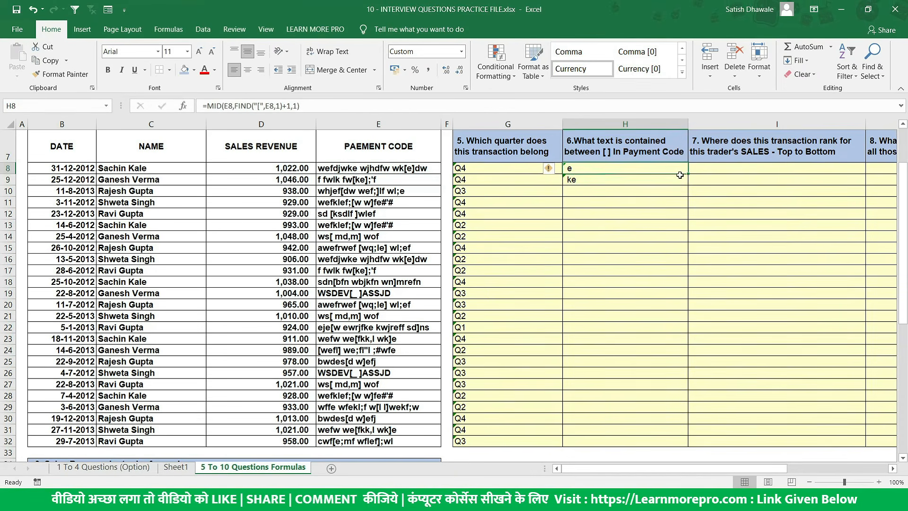
Fill the H9 formula down to H10.
left_click_drag(687, 186, 692, 202)
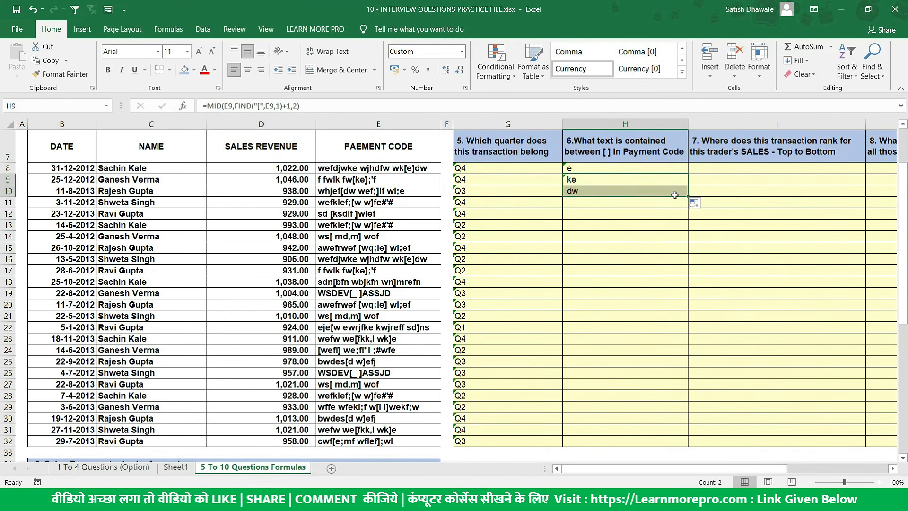
Set the number of characters in the H10 MID formula to 7.
double_click(662, 192)
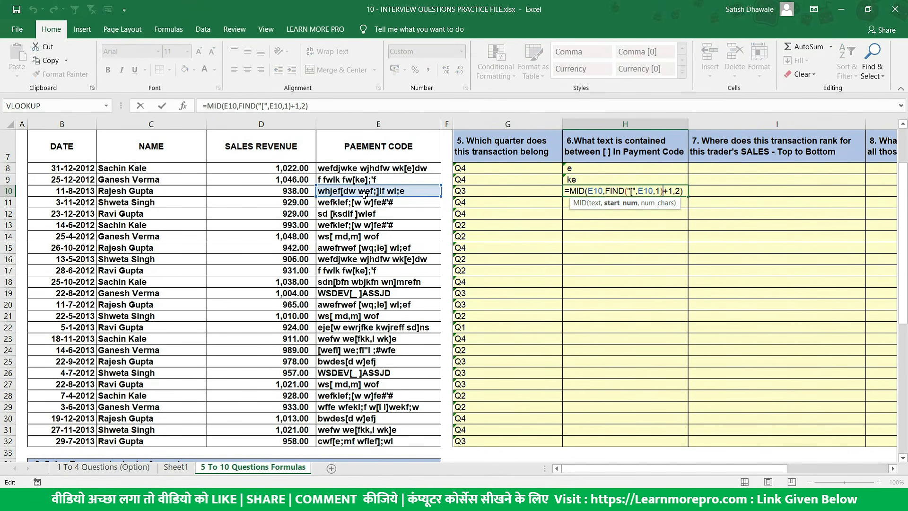
left_click(678, 191)
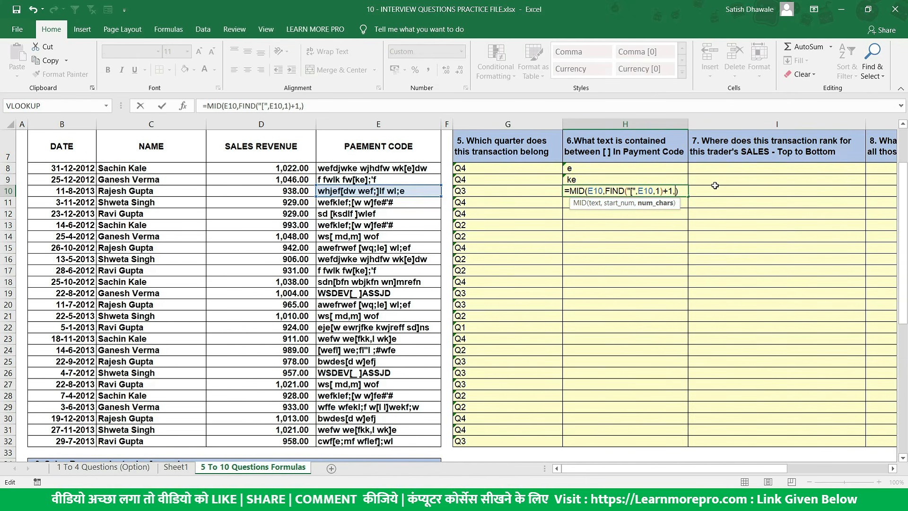
type("7")
key("Return")
left_click(645, 191)
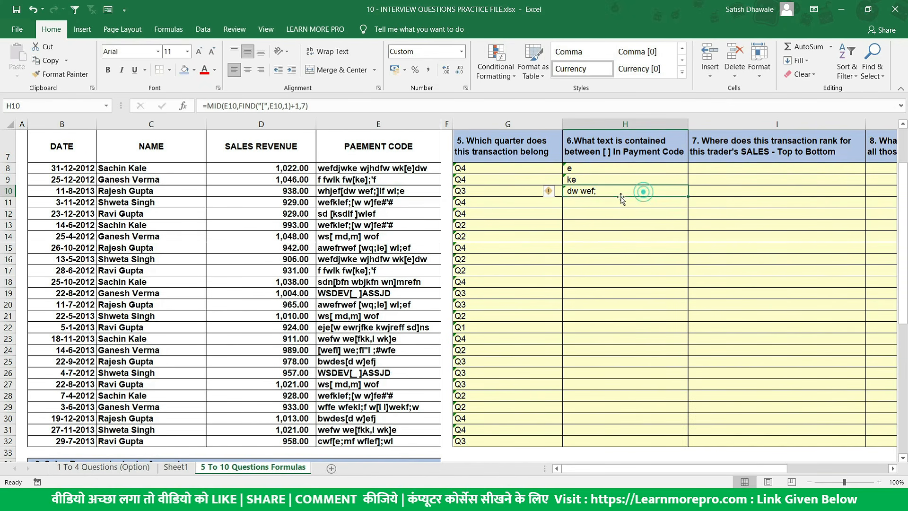
Compare the number-of-characters arguments in the MID formulas of H10, H9 and H8.
double_click(602, 191)
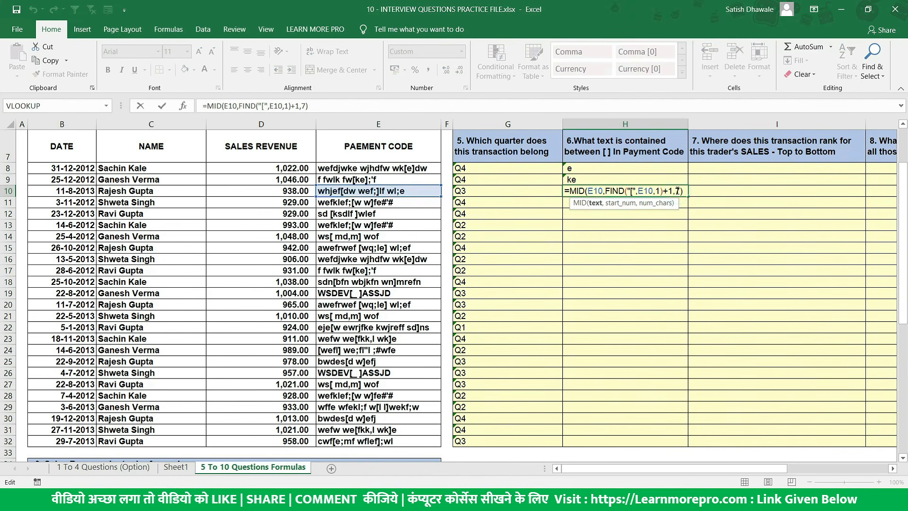
key("Escape")
double_click(667, 180)
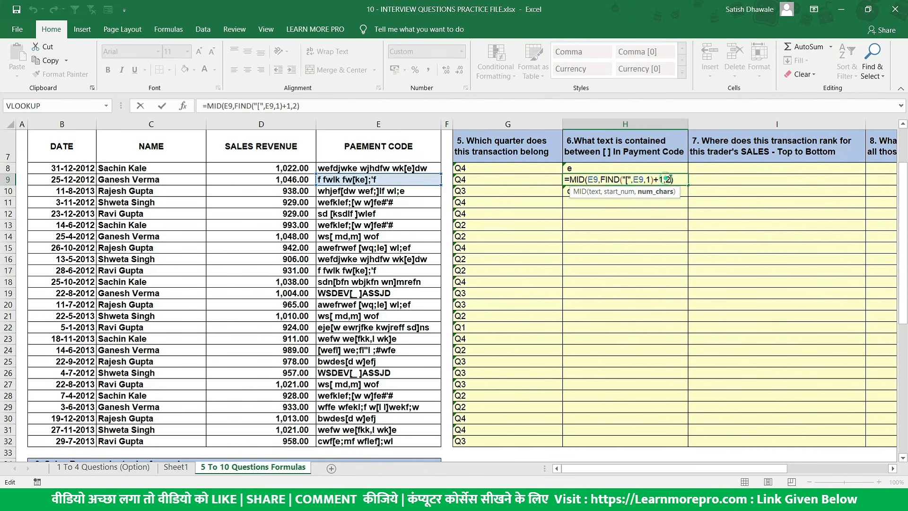
key("Escape")
double_click(665, 168)
key("Escape")
Clear the trial formulas from H10 and H9.
left_click(638, 187)
key("Delete")
left_click(634, 178)
key("Delete")
Examine the number-of-characters argument in the H8 formula and the closing bracket in the payment code in E8.
left_click(638, 168)
double_click(641, 168)
key("Escape")
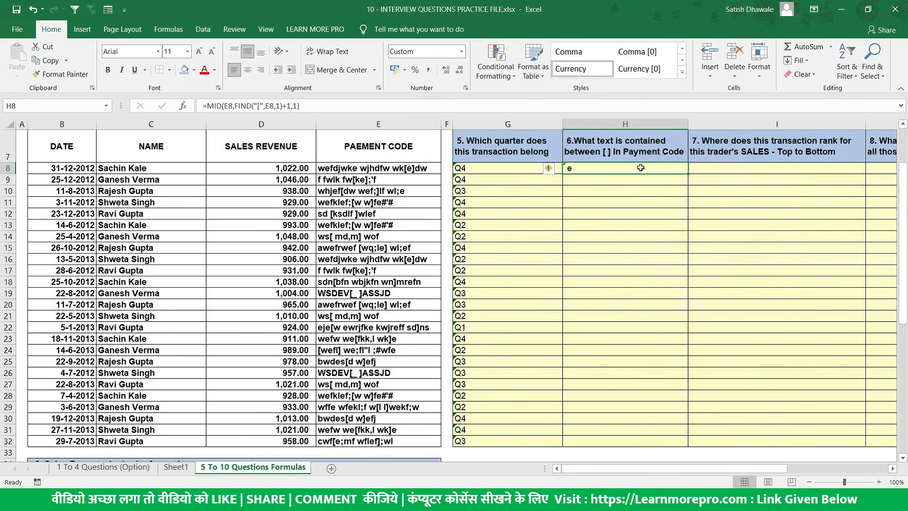
double_click(641, 168)
double_click(668, 168)
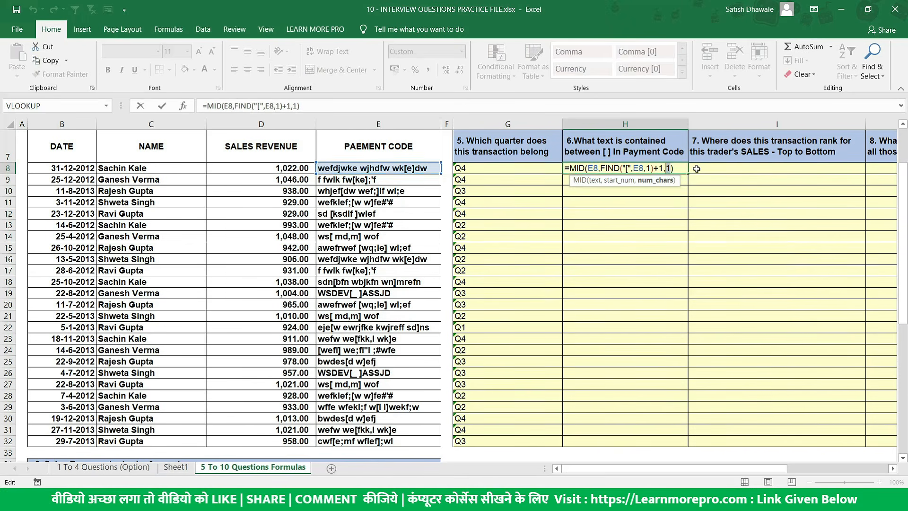
key("ctrl+Return")
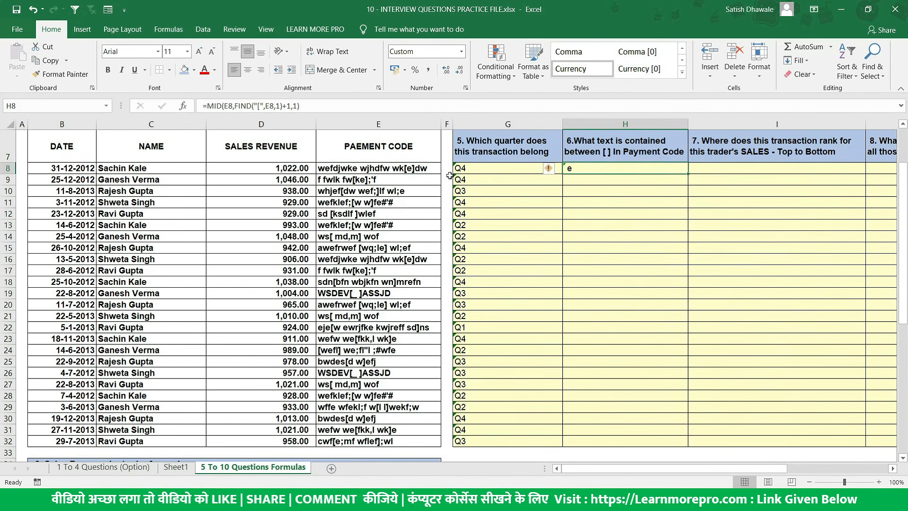
left_click(408, 168)
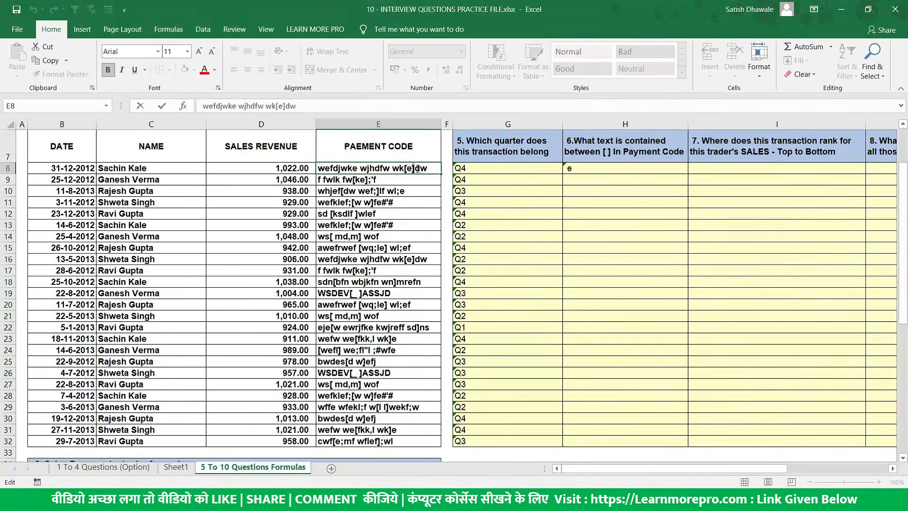
Enter =FIND("]",E8,1) in I8 to locate the closing bracket in the payment code.
left_click(699, 168)
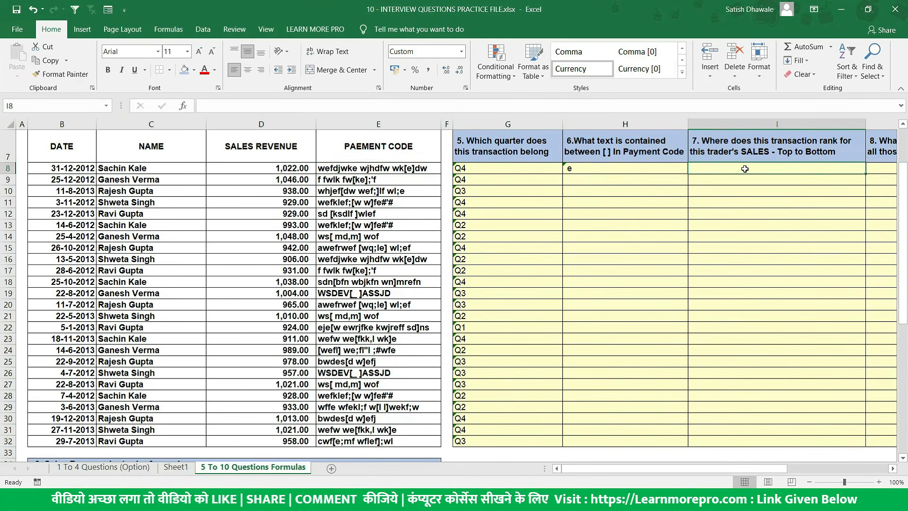
type("=FIND(")
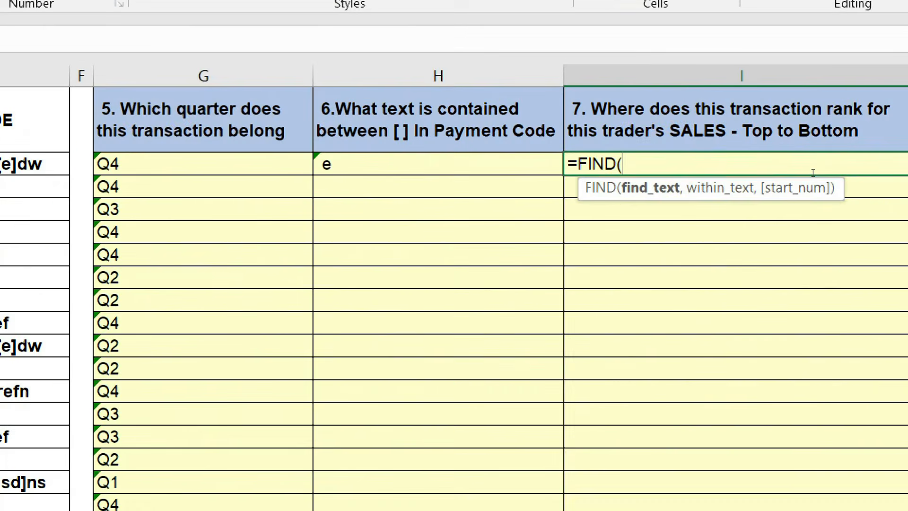
type("\"")
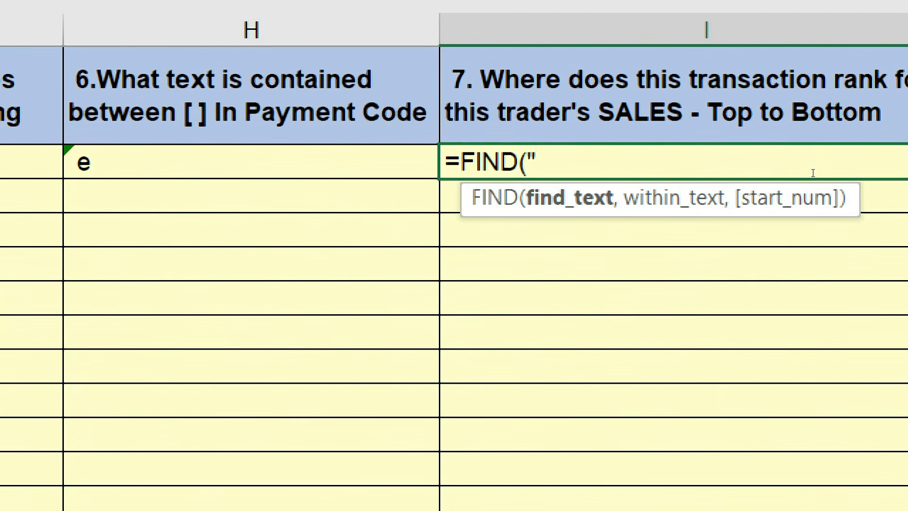
type("[")
key("BackSpace")
type("]\",")
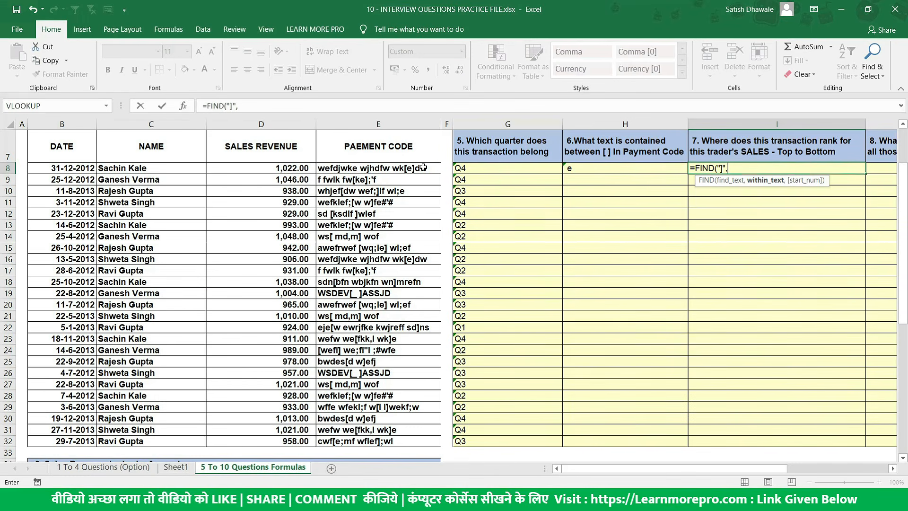
left_click(424, 168)
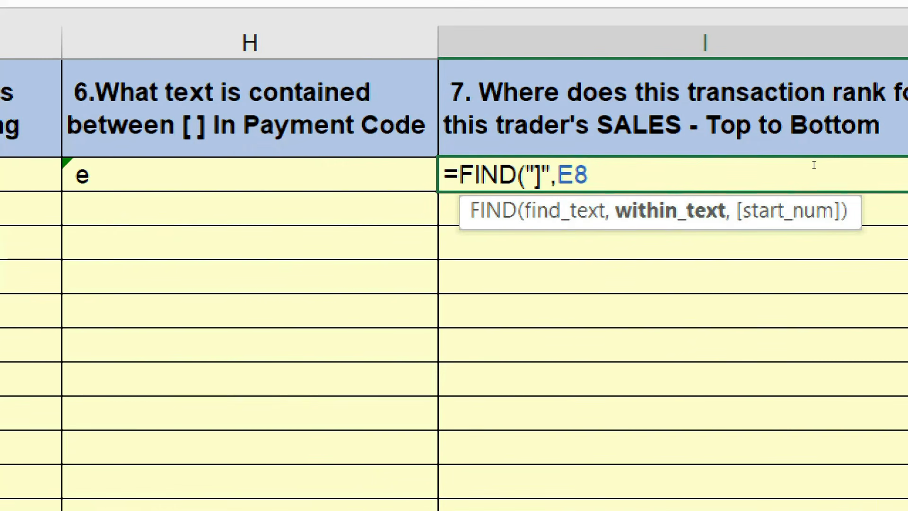
type(",")
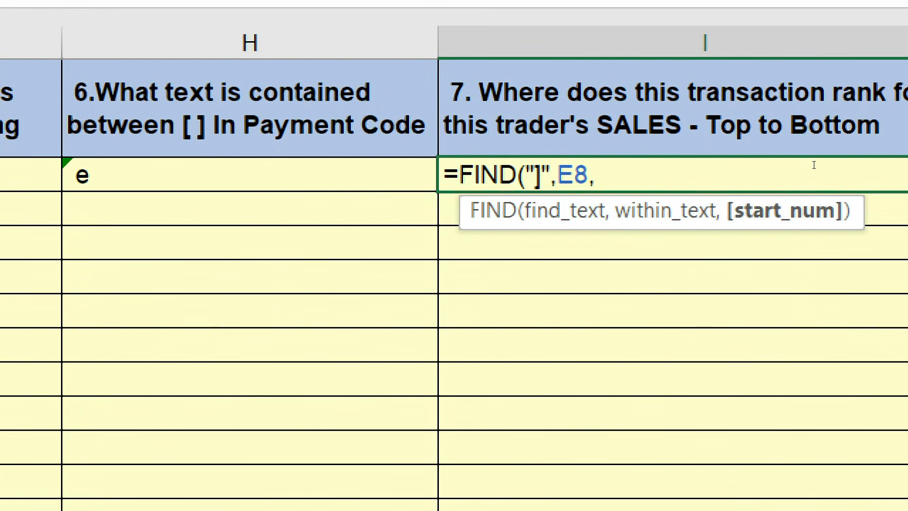
type("1")
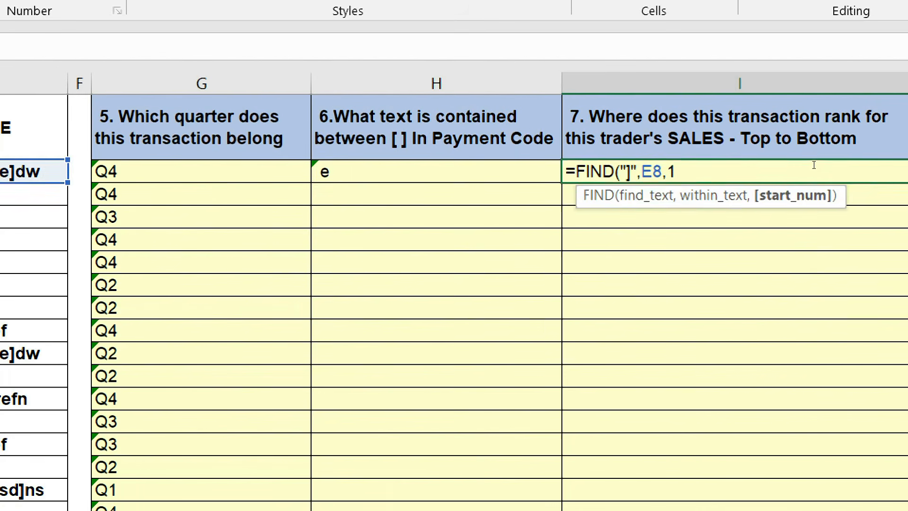
key("ctrl+Return")
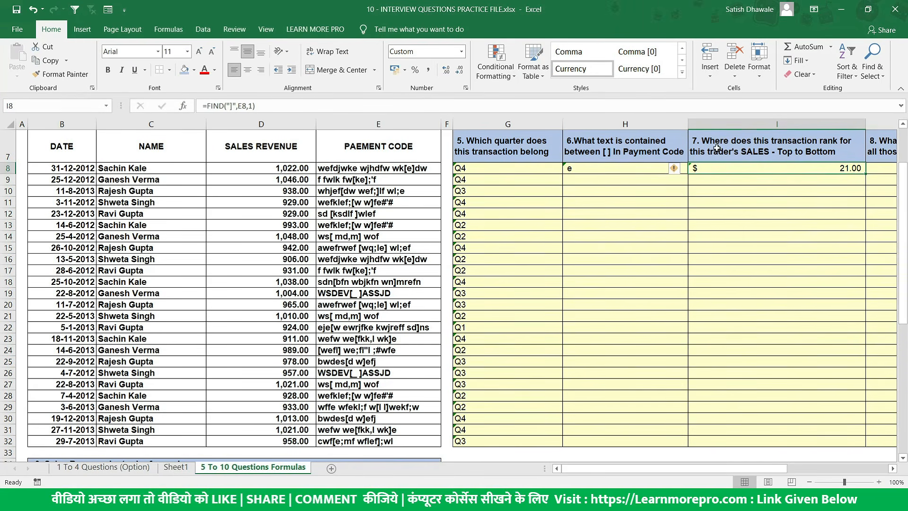
Apply the Number format to I8 and review its FIND formula.
left_click(462, 51)
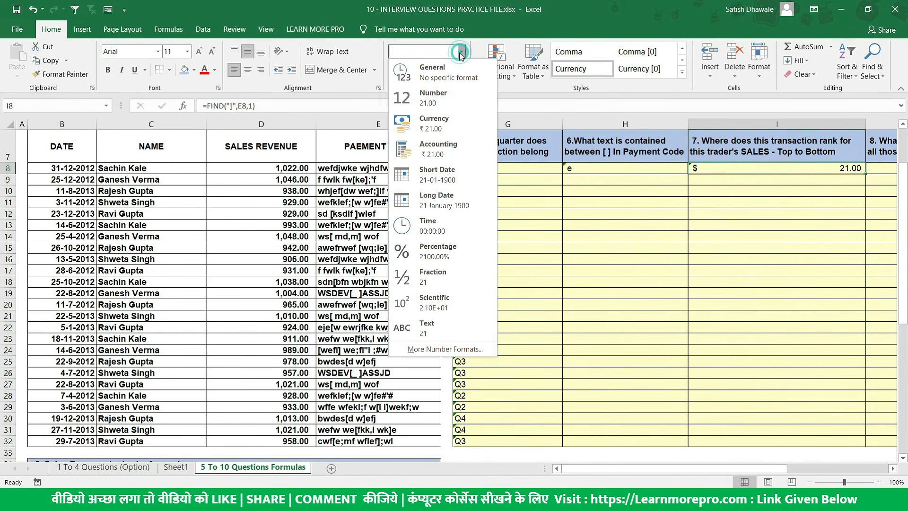
left_click(436, 96)
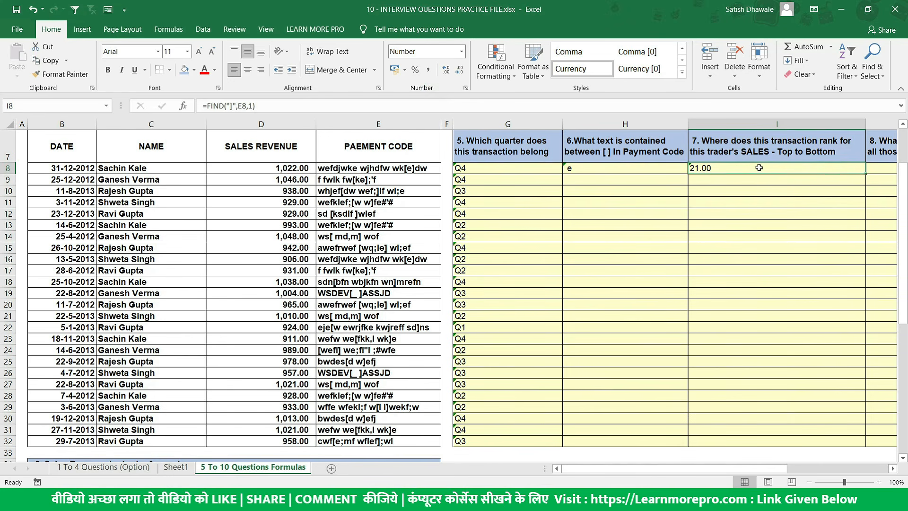
key("F2")
key("Escape")
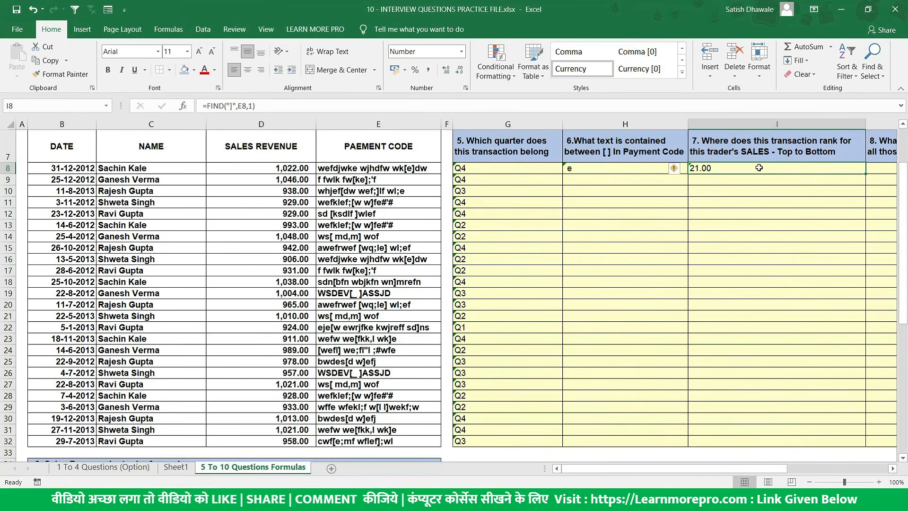
double_click(759, 168)
key("Escape")
Copy FIND("[",E8,1) from the H8 formula and subtract it in I8, making =FIND("]",E8,1)-FIND("[",E8,1).
double_click(652, 170)
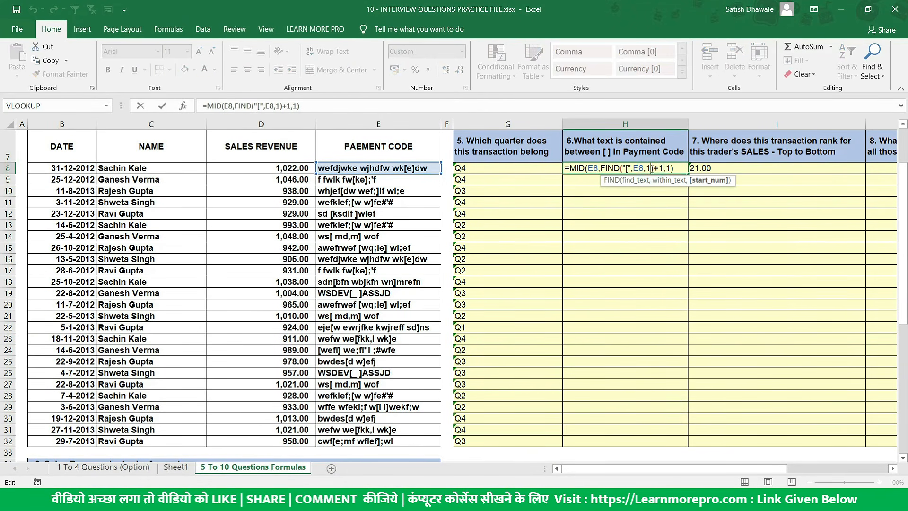
left_click_drag(599, 168, 654, 168)
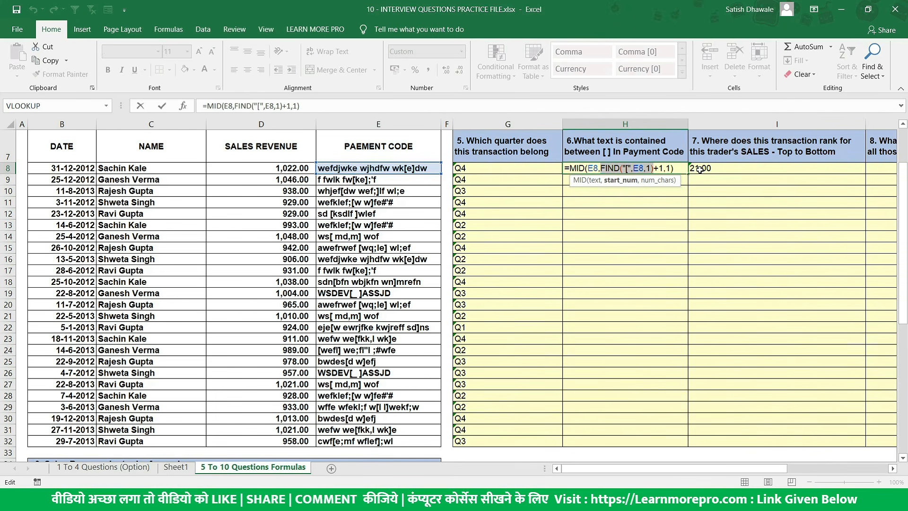
key("ctrl+c")
key("Escape")
double_click(733, 168)
left_click(759, 168)
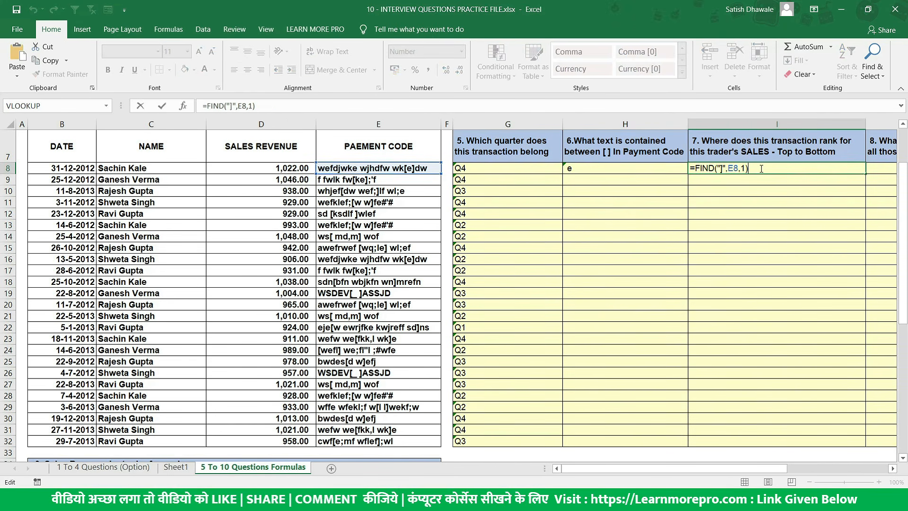
type("-")
key("ctrl+v")
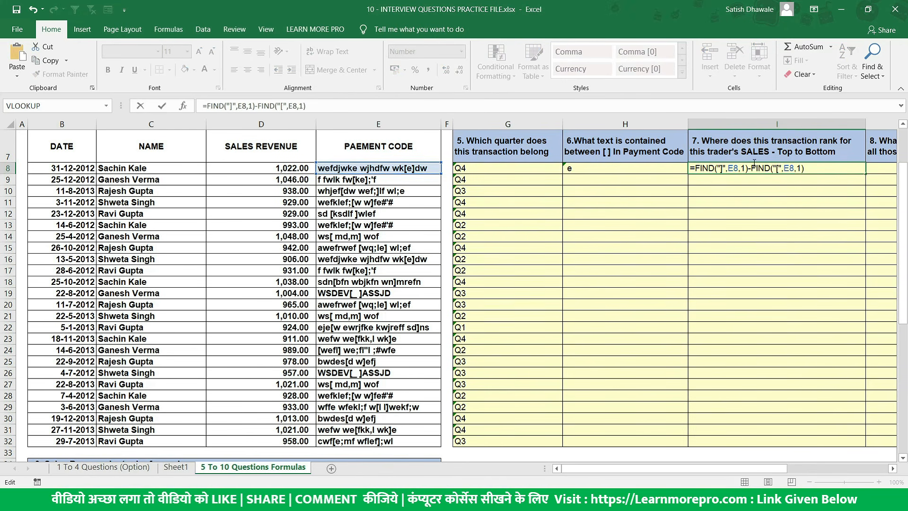
Evaluate the FIND("[",E8,1) part of the I8 formula, restore it and commit the formula.
left_click_drag(752, 169, 811, 169)
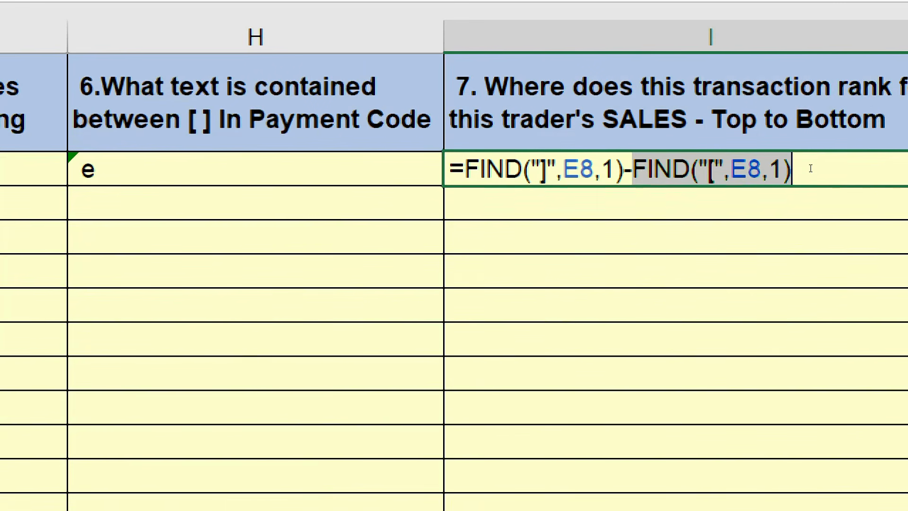
key("F9")
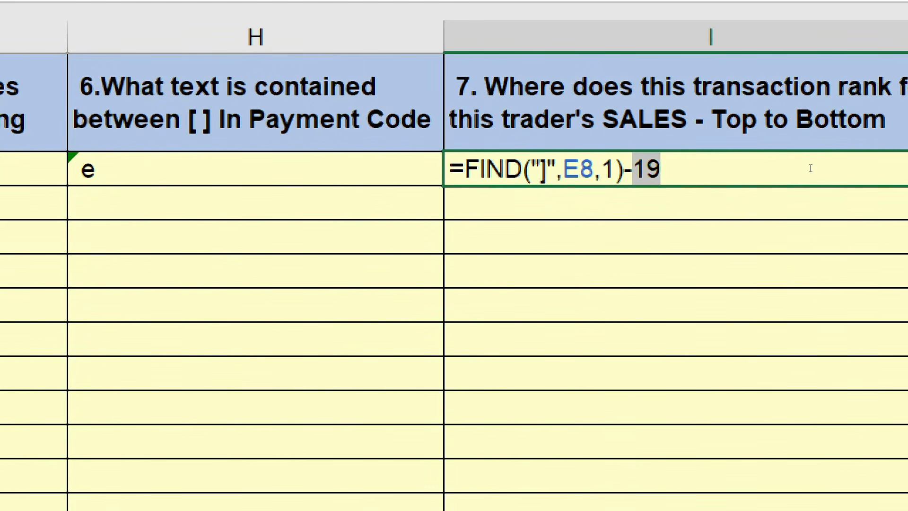
key("ctrl+z")
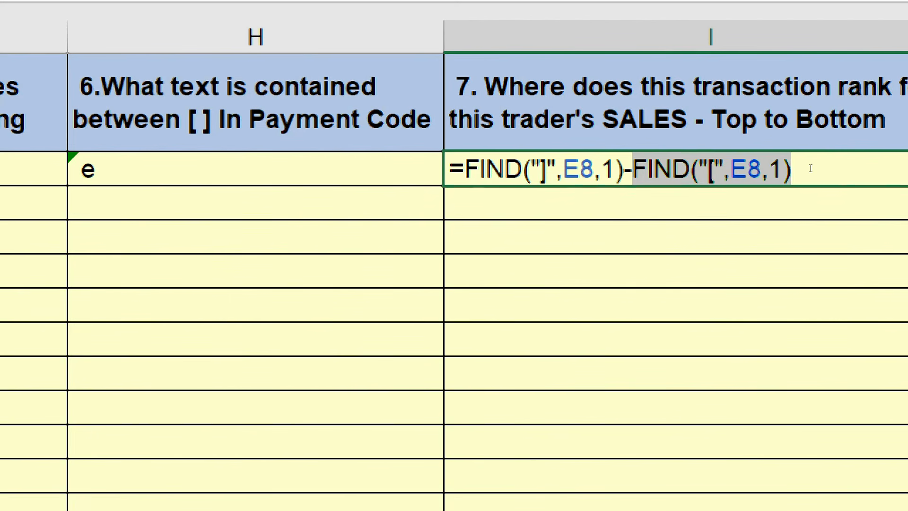
key("Escape")
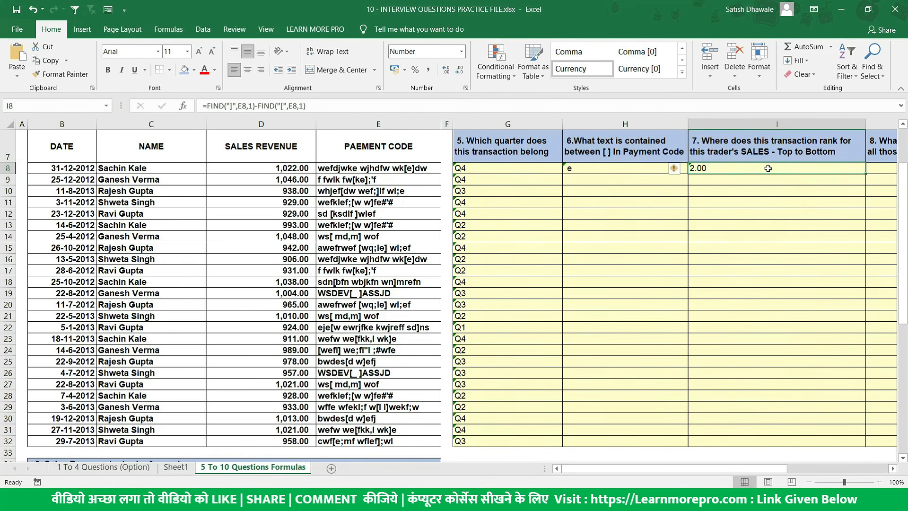
Evaluate the FIND("]",E8,1) part of the I8 formula and restore it.
double_click(768, 168)
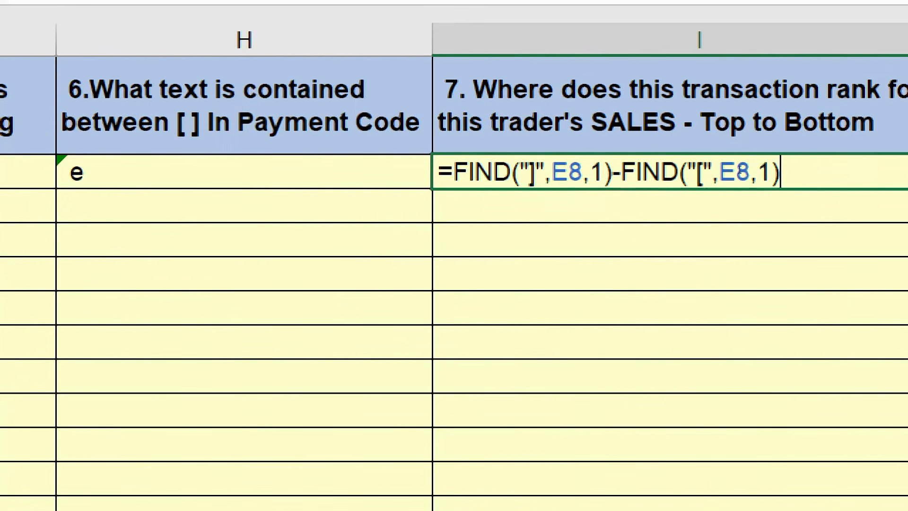
left_click_drag(612, 171, 604, 172)
key("shift+Left")
key("shift+Left")
key("shift+Left")
key("shift+Left")
key("shift+Left")
key("shift+Left")
key("shift+Left")
key("shift+Left")
key("shift+Left")
key("shift+Left")
key("shift+Left")
key("shift+Left")
key("shift+Left")
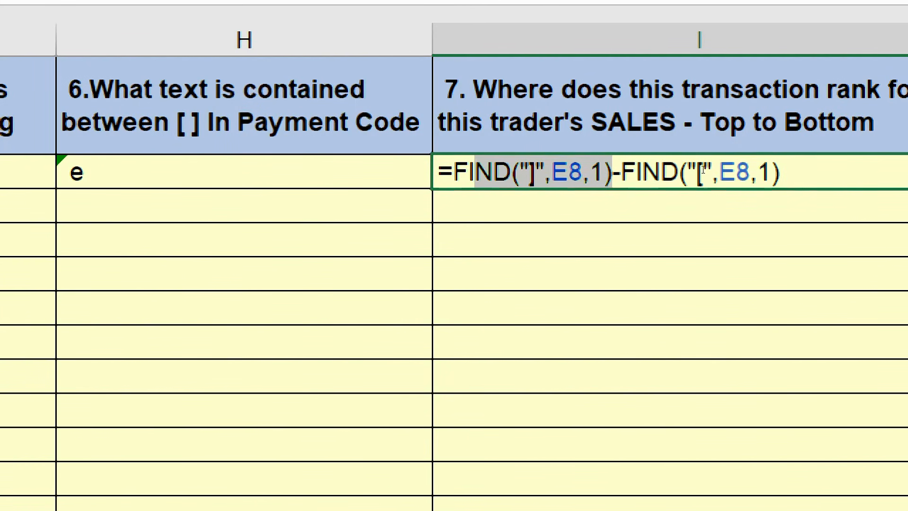
key("F9")
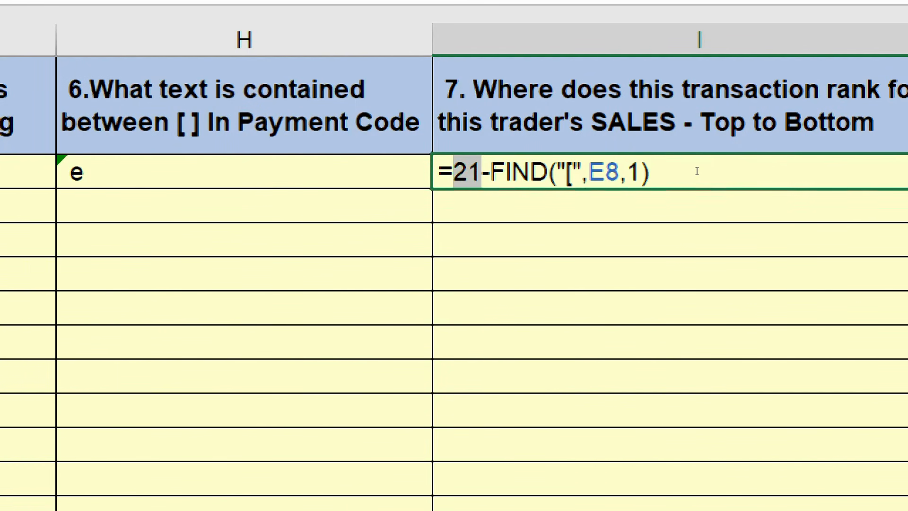
key("ctrl+z")
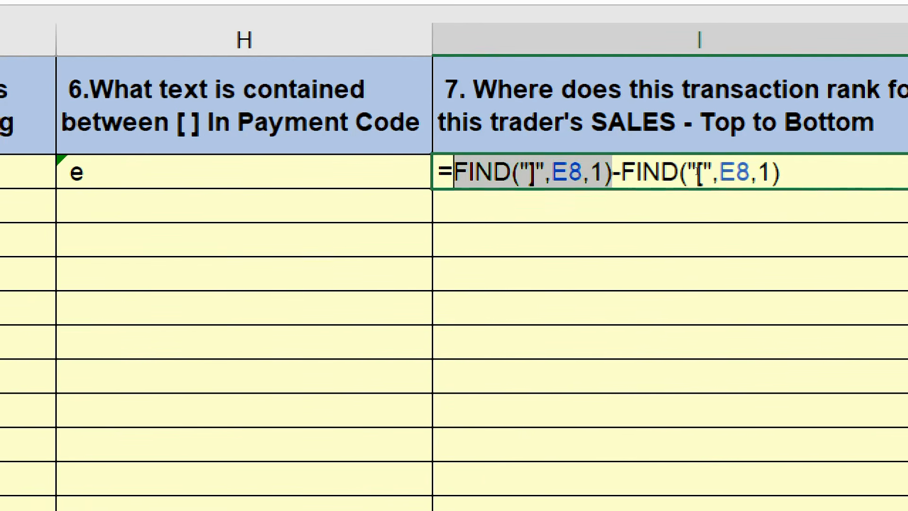
Append -1 to the I8 formula, making =FIND("]",E8,1)-FIND("[",E8,1)-1, and return to H8.
left_click(814, 171)
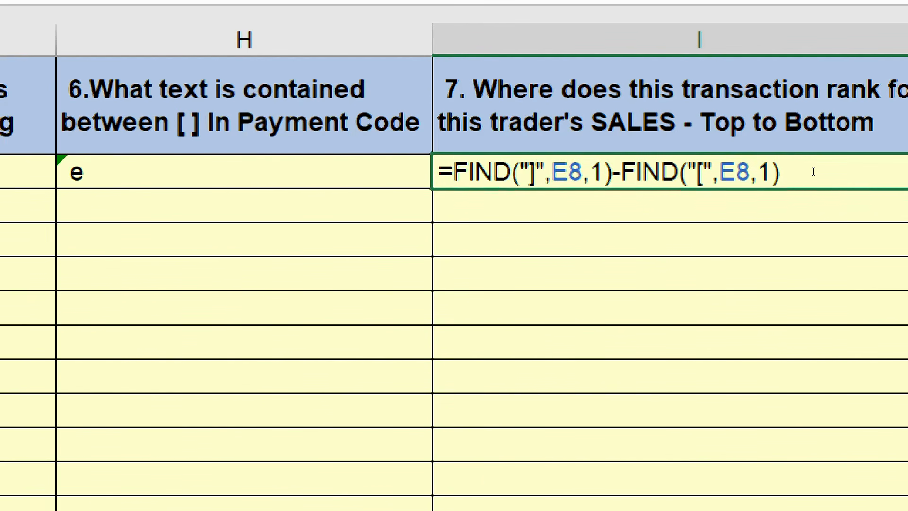
type("-1")
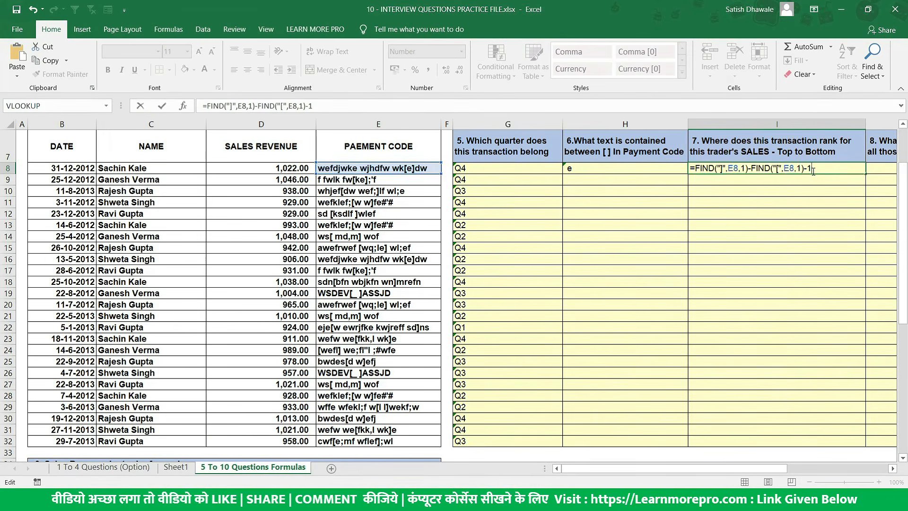
key("Return")
left_click(813, 171)
key("F2")
key("Escape")
left_click(573, 174)
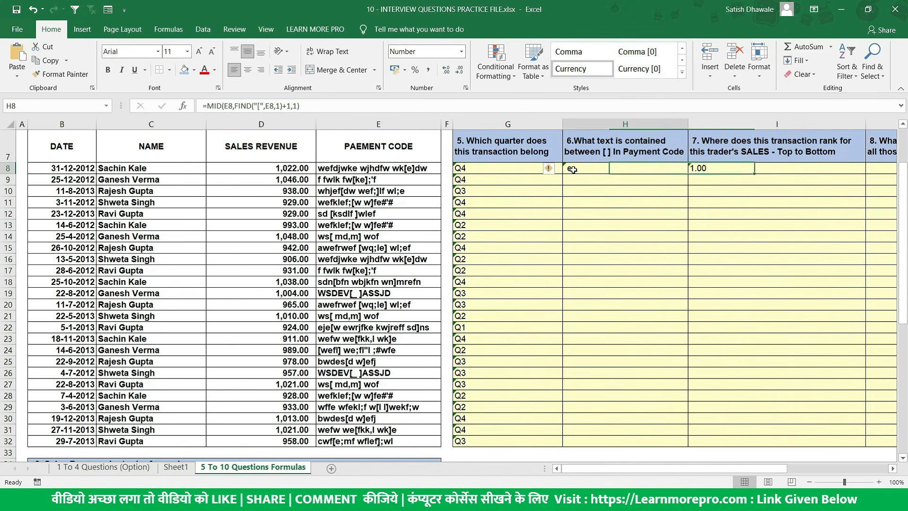
Review the start position argument FIND("[",E8,1)+1 inside the H8 MID formula.
key("F2")
left_click_drag(659, 168, 641, 168)
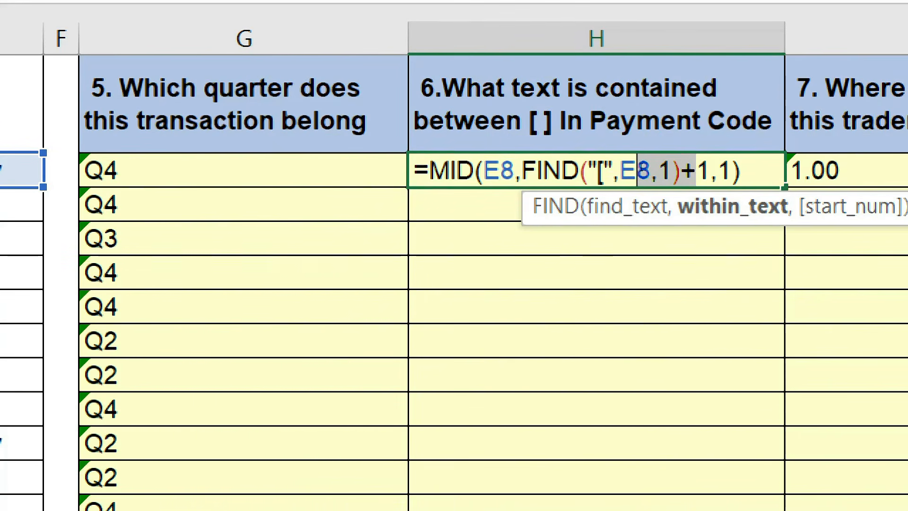
left_click(650, 167)
key("Right")
key("Right")
key("Right")
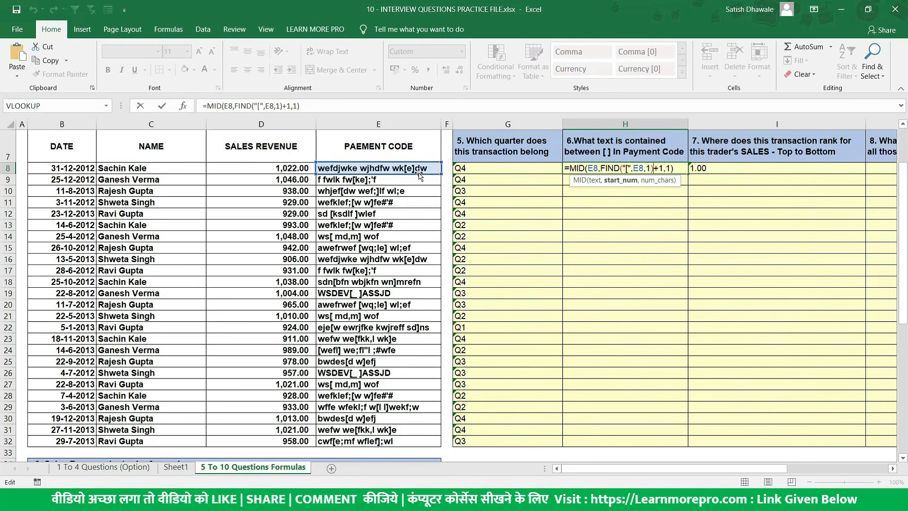
Evaluate the FIND("]",E8,1) part of the I8 formula, restore it, check the trailing -1 and commit.
left_click(718, 169)
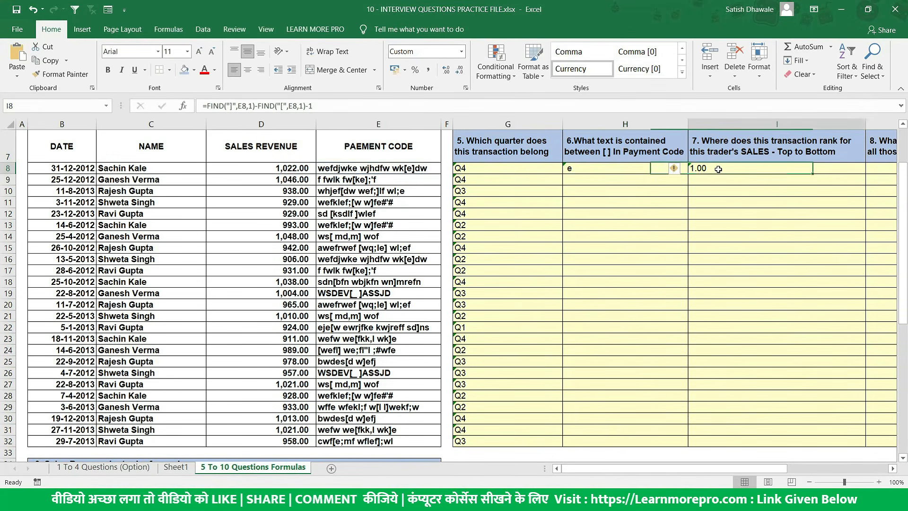
double_click(833, 166)
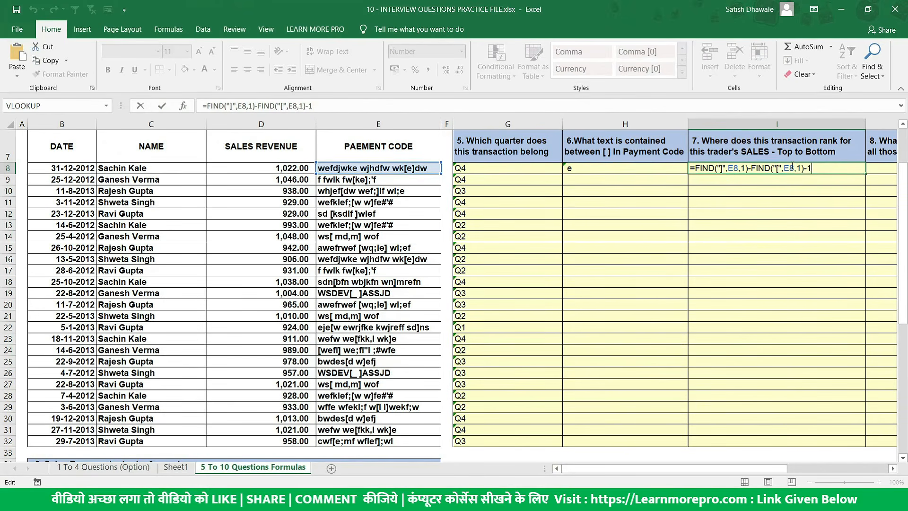
left_click_drag(750, 167, 697, 168)
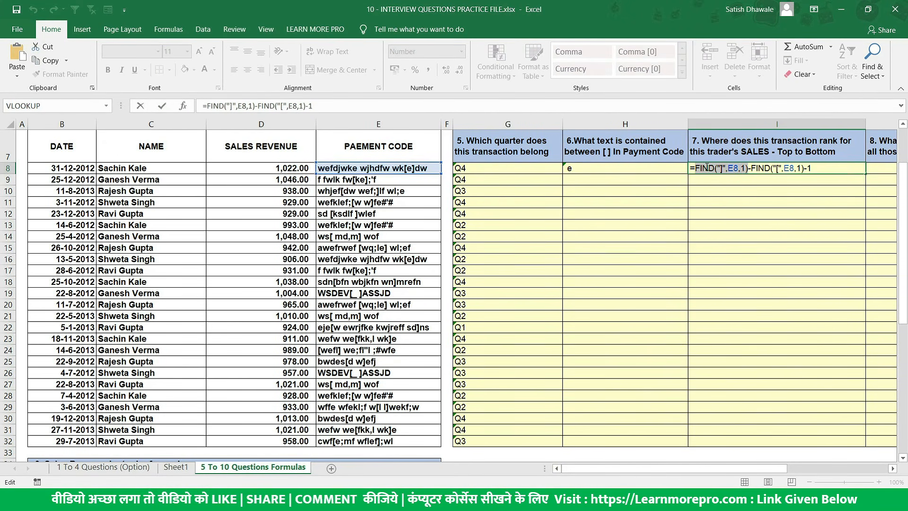
key("F9")
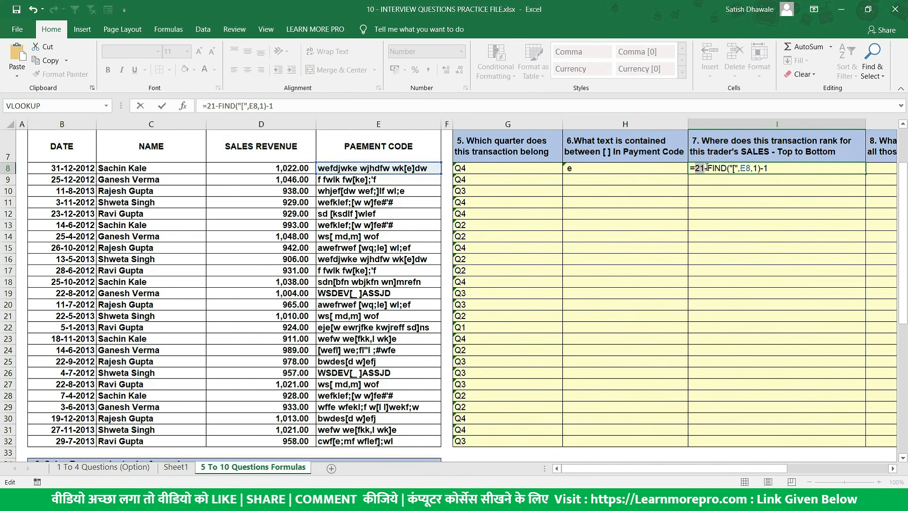
key("ctrl+z")
left_click_drag(812, 169, 803, 169)
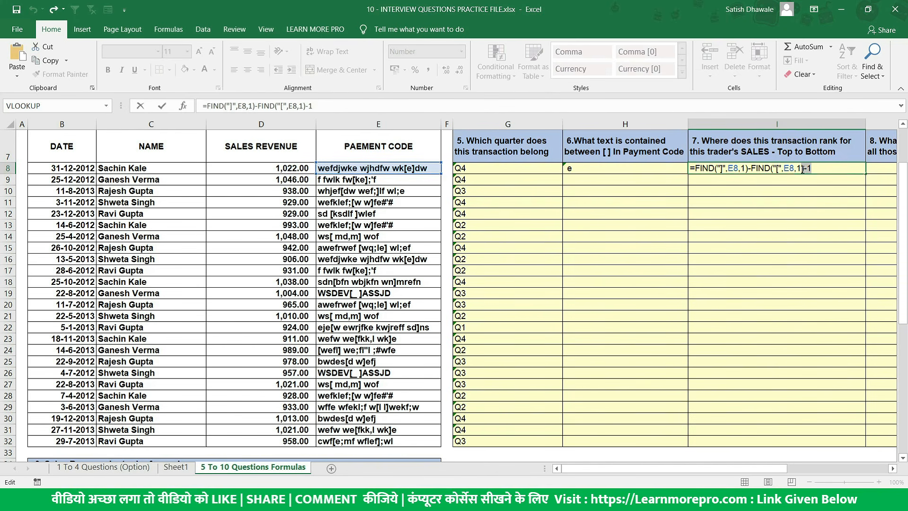
key("Return")
Remove the trailing -1 from the I8 formula, commit to compare the result, and append -1 again.
double_click(803, 170)
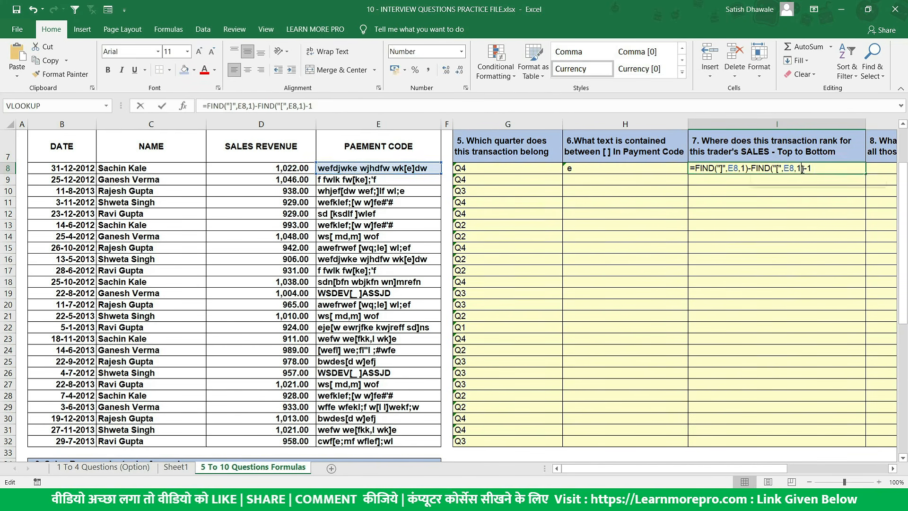
key("Delete")
key("Delete")
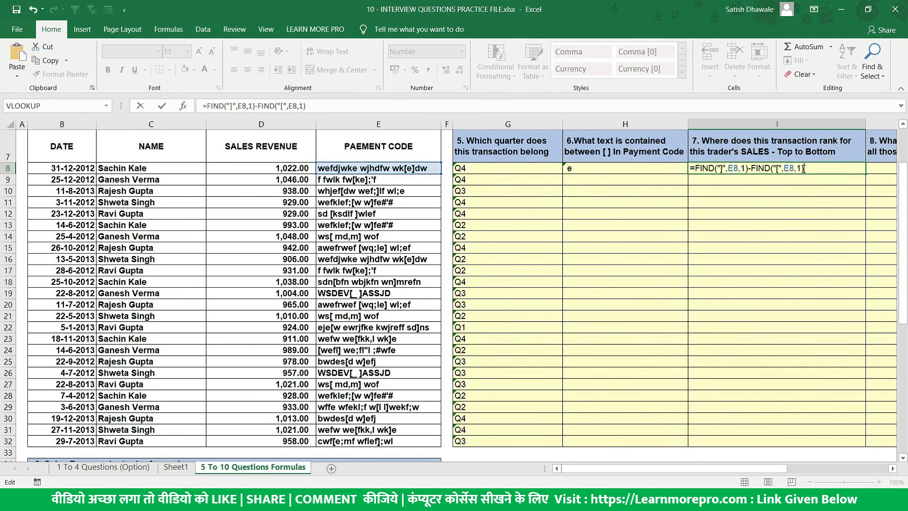
key("Return")
left_click(804, 169)
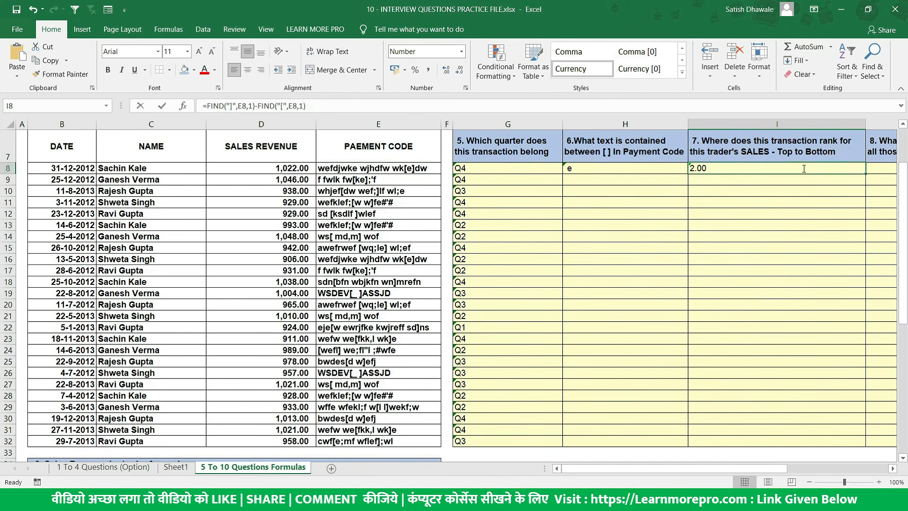
double_click(804, 169)
type("-1")
key("Return")
Cut FIND("]",E8,1)-FIND("[",E8,1)-1 out of the I8 formula and leave the cell empty.
double_click(815, 168)
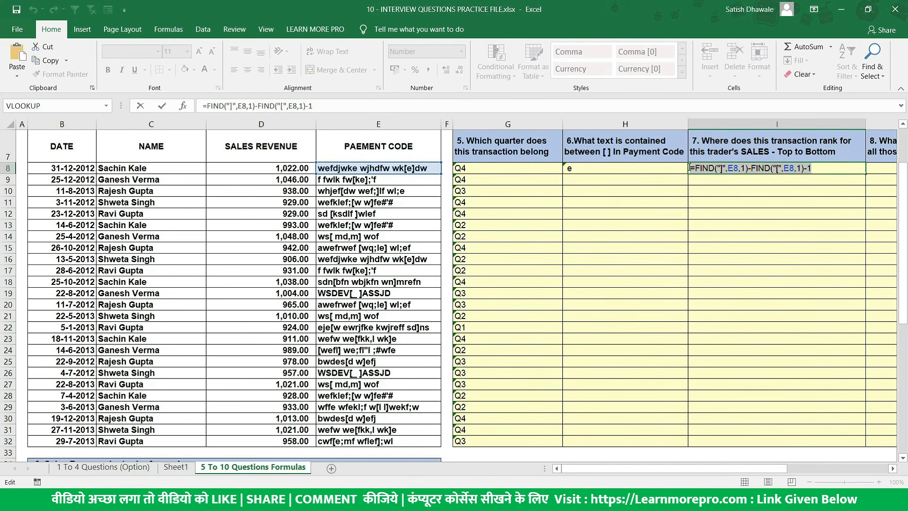
left_click_drag(695, 167, 839, 168)
key("ctrl+x")
key("BackSpace")
key("Return")
Remove the fixed character count 1 and closing parenthesis from the H8 formula, leaving =MID(E8,FIND("[",E8,1)+1, for its last argument.
double_click(654, 168)
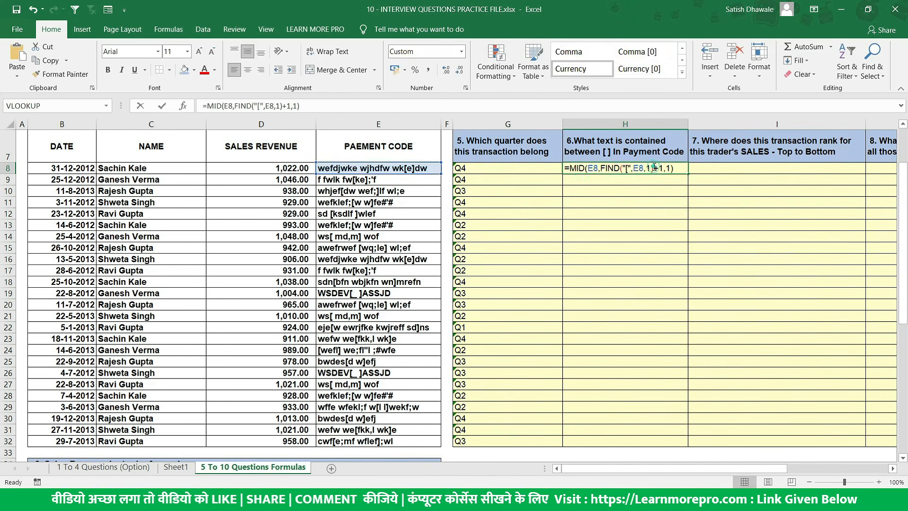
left_click(686, 168)
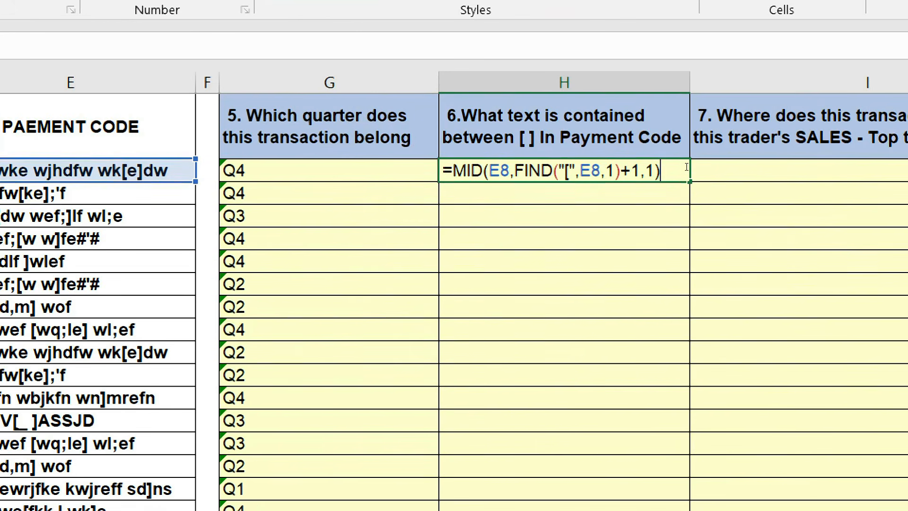
type(",")
key("BackSpace")
key("BackSpace")
key("BackSpace")
key("BackSpace")
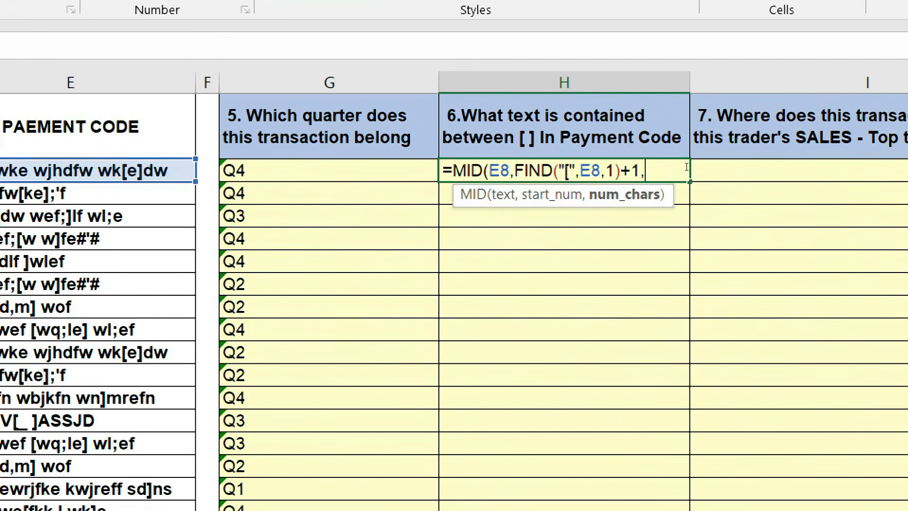
type(",")
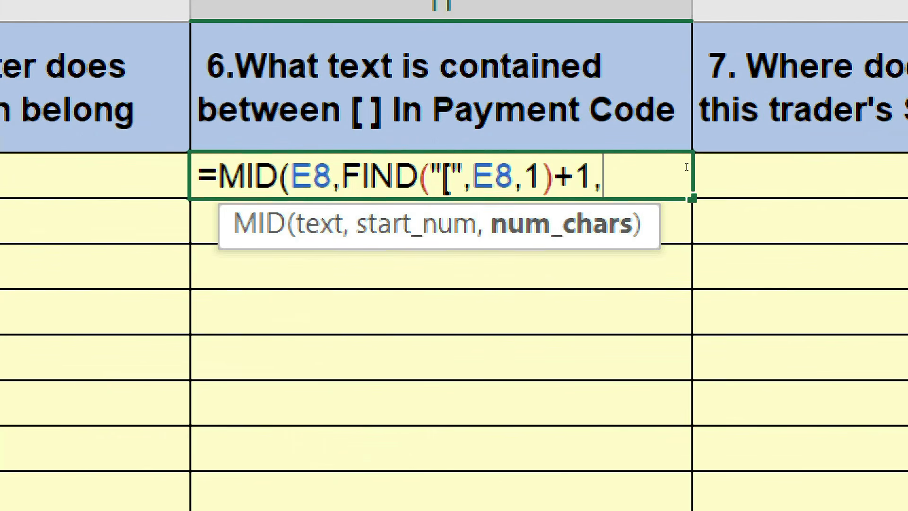
Paste FIND("]",E8,1)-FIND("[",E8,1)-1 as the num_chars argument of the H8 MID formula and commit it.
key("BackSpace")
type(",")
key("BackSpace")
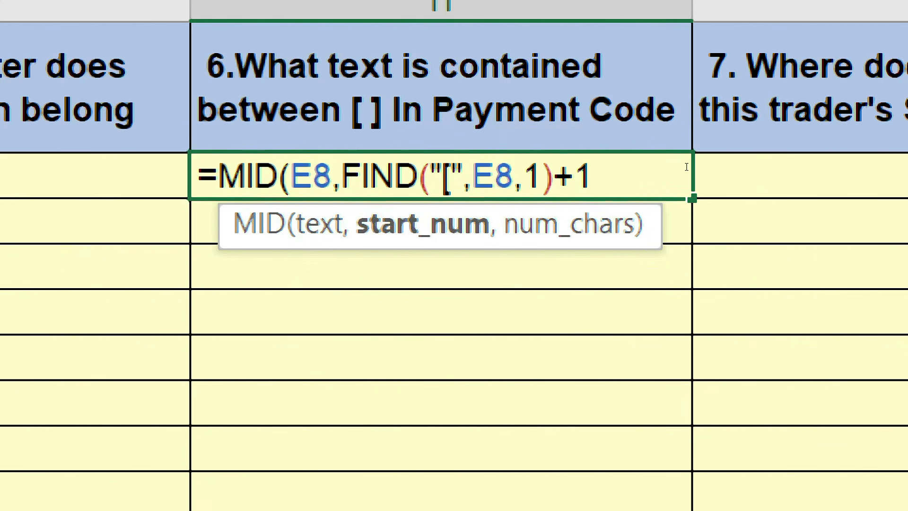
type(",")
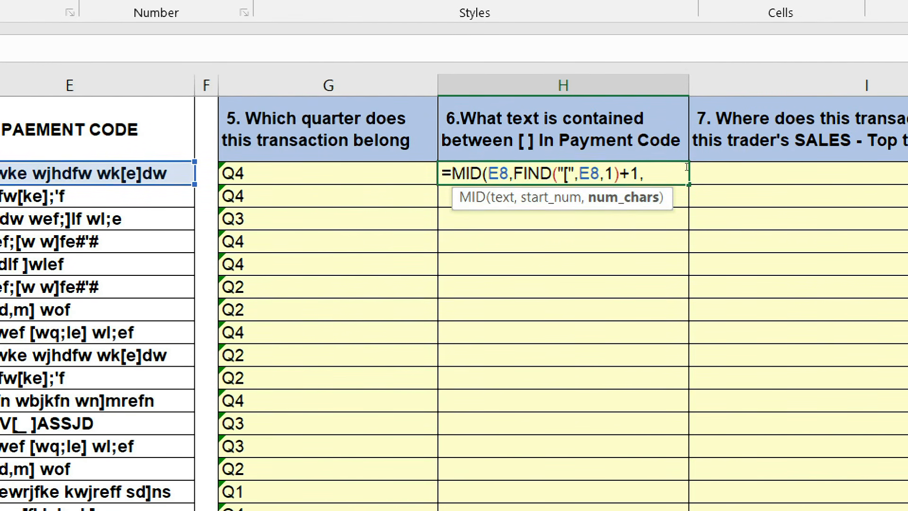
key("ctrl+v")
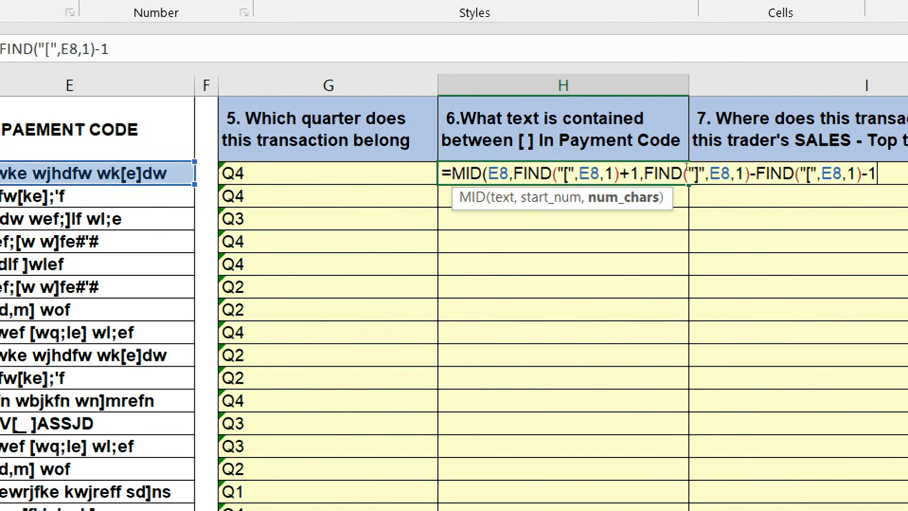
key("Return")
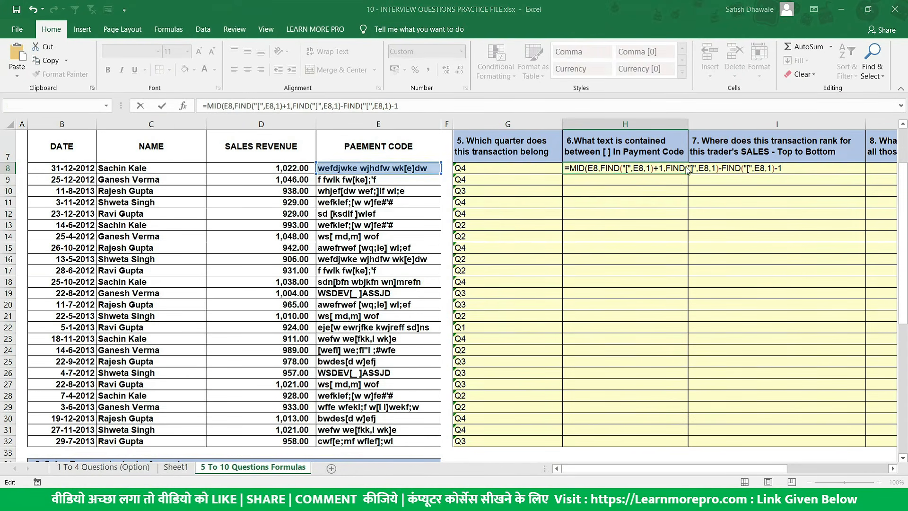
key("Return")
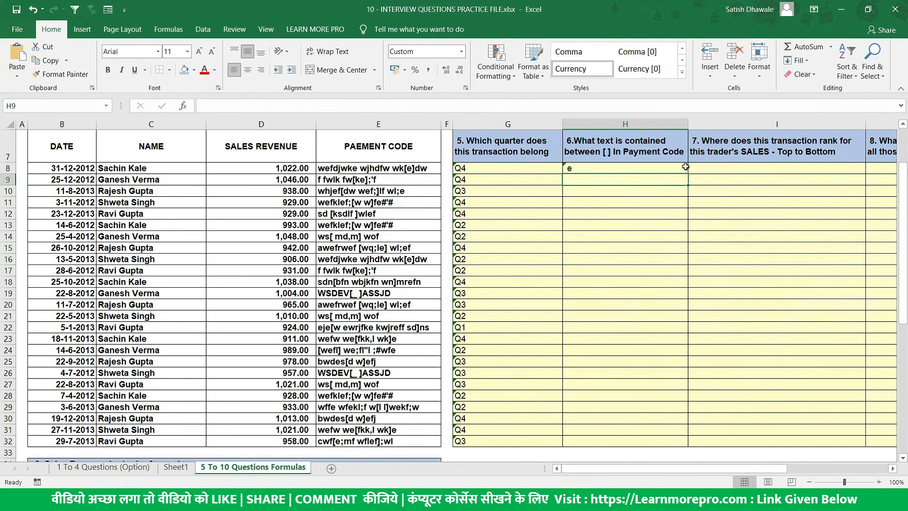
Fill the H8 formula down through H32 and select the range H8:H32.
left_click(686, 170)
double_click(689, 173)
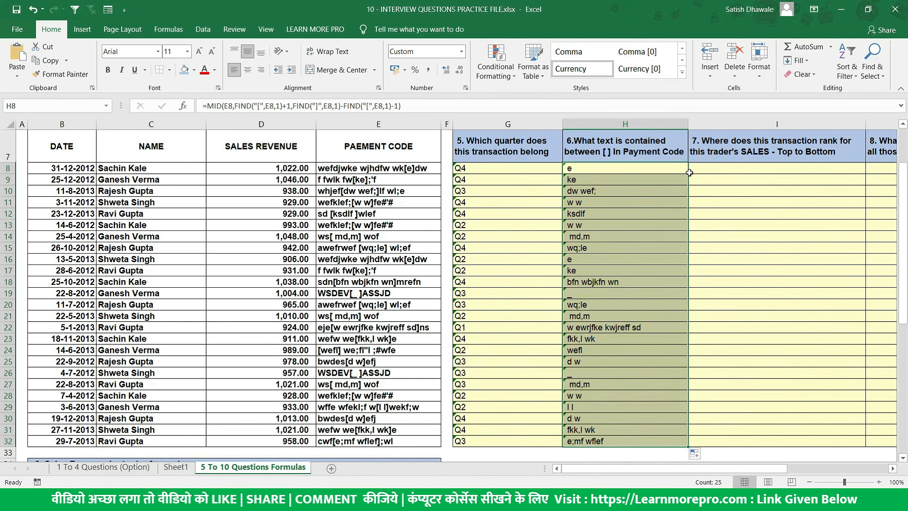
left_click_drag(613, 169, 610, 441)
Examine the num_chars argument FIND("]",E9,1)-FIND("[",E9,1)-1 in the H9 formula and close it unchanged.
left_click(587, 181)
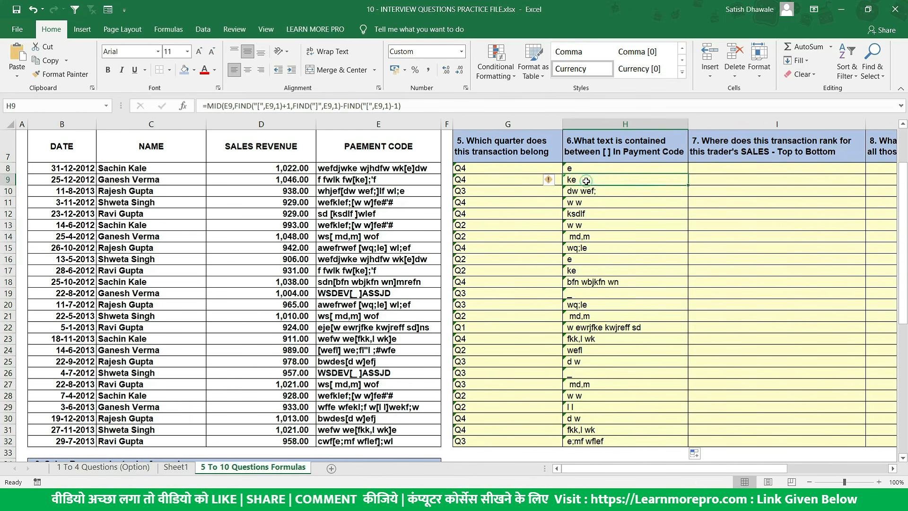
double_click(586, 182)
left_click_drag(667, 179, 867, 177)
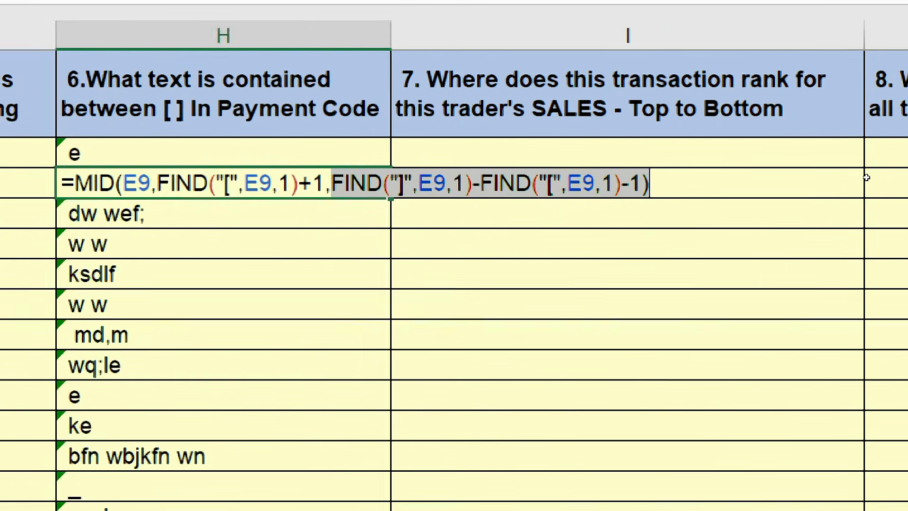
key("Return")
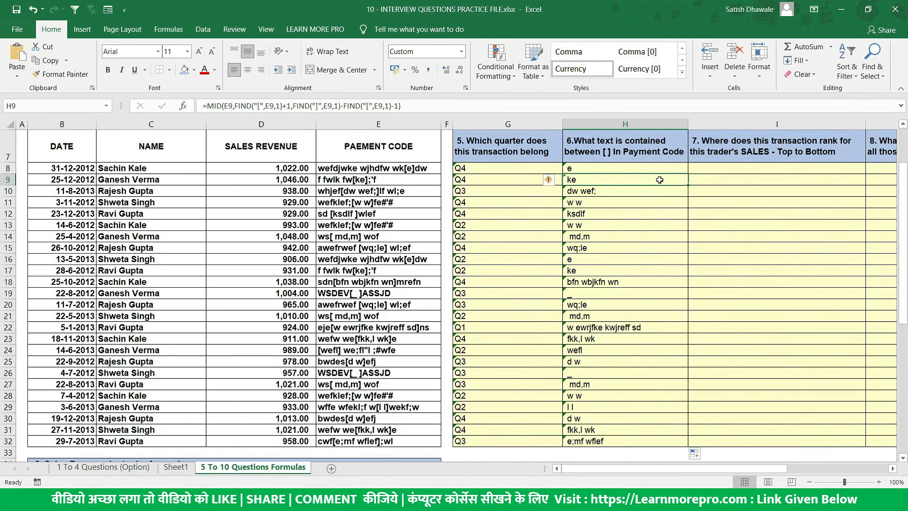
Examine how the MID and FIND formula in H8 extracts the bracketed text from the payment code in E8.
left_click_drag(636, 169, 627, 370)
left_click_drag(416, 168, 433, 363)
left_click_drag(635, 170, 625, 338)
double_click(639, 169)
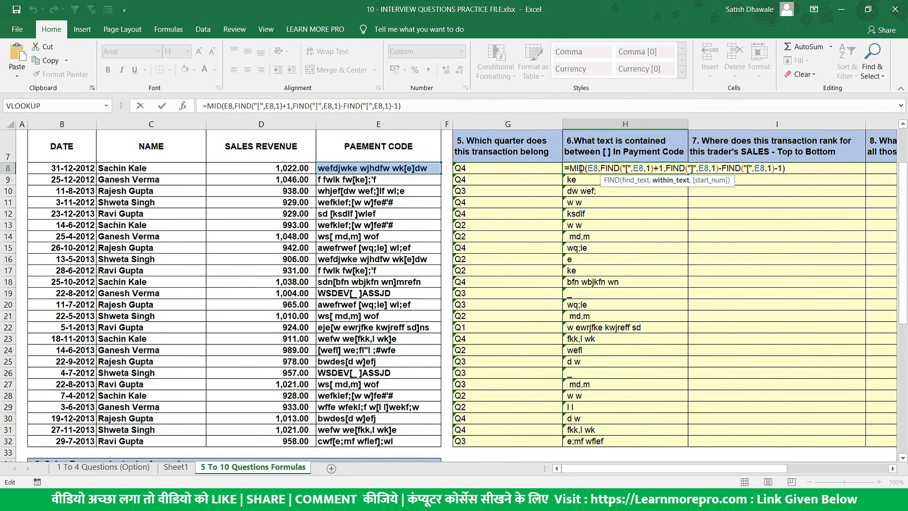
left_click_drag(786, 168, 572, 168)
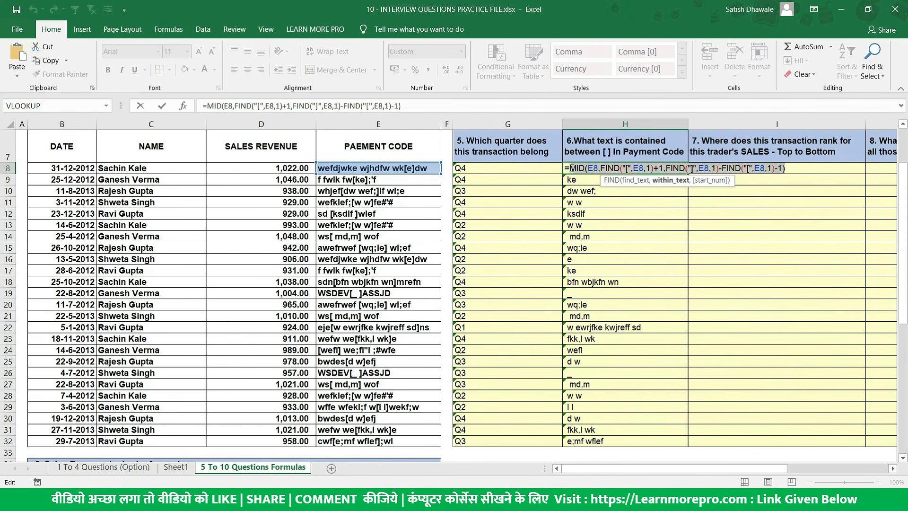
left_click(795, 170)
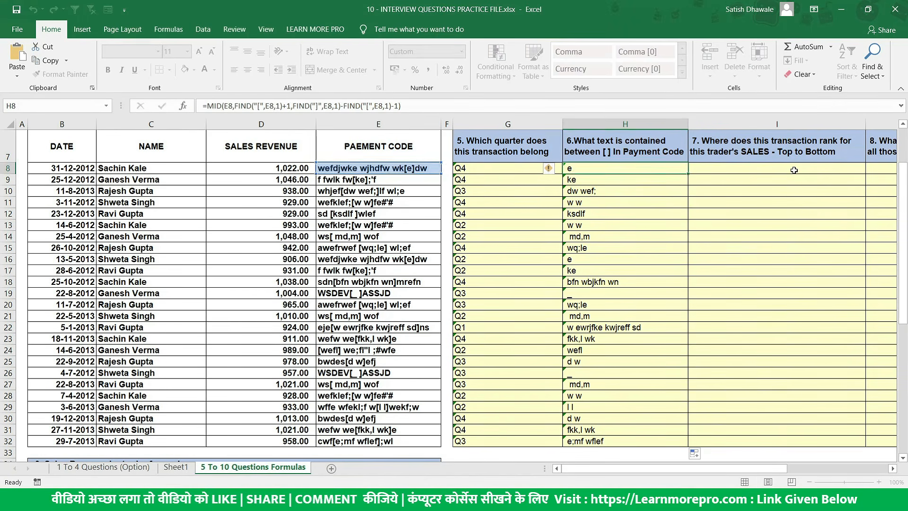
key("Return")
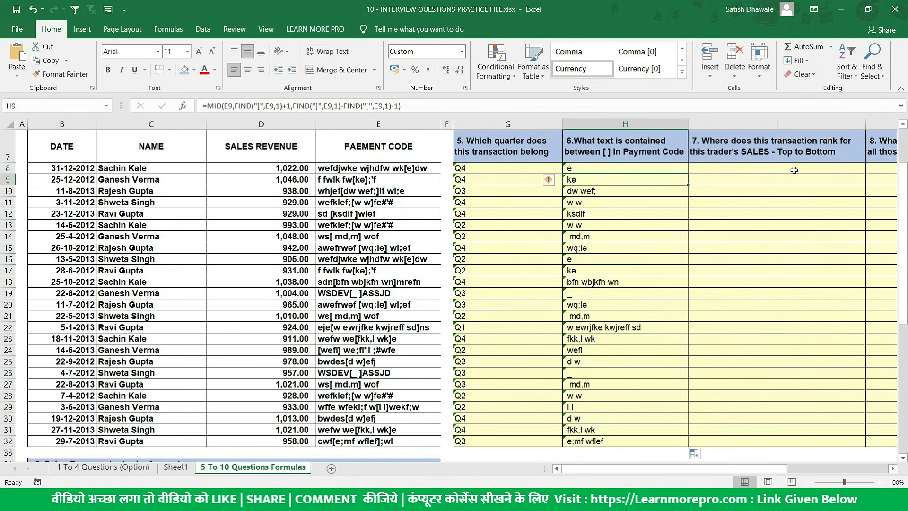
double_click(683, 168)
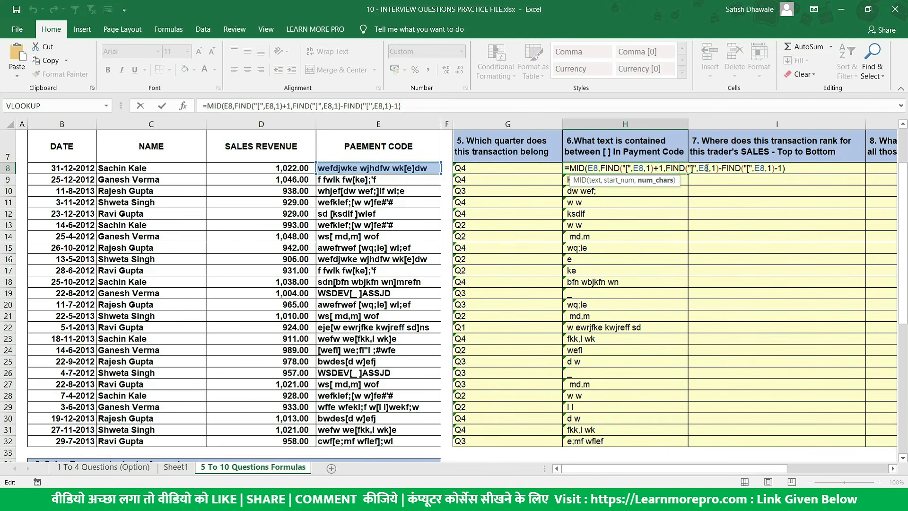
left_click_drag(788, 167, 564, 168)
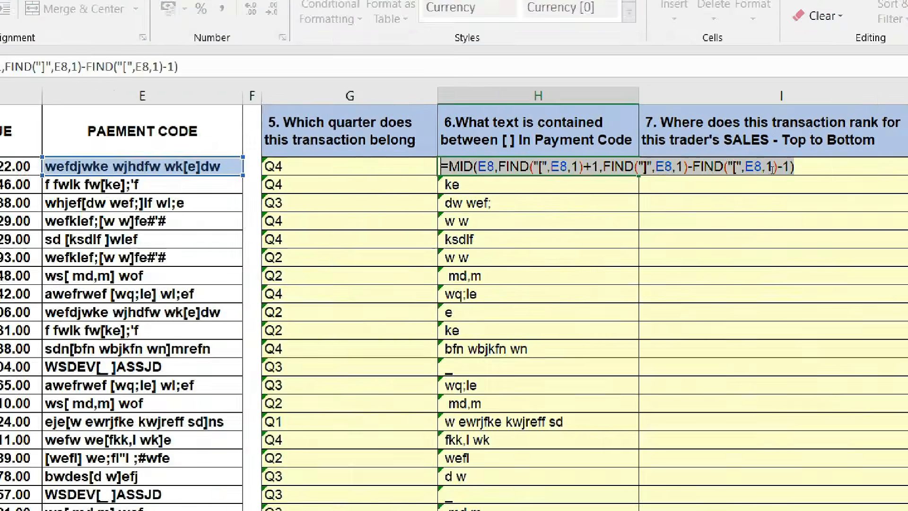
left_click(804, 164)
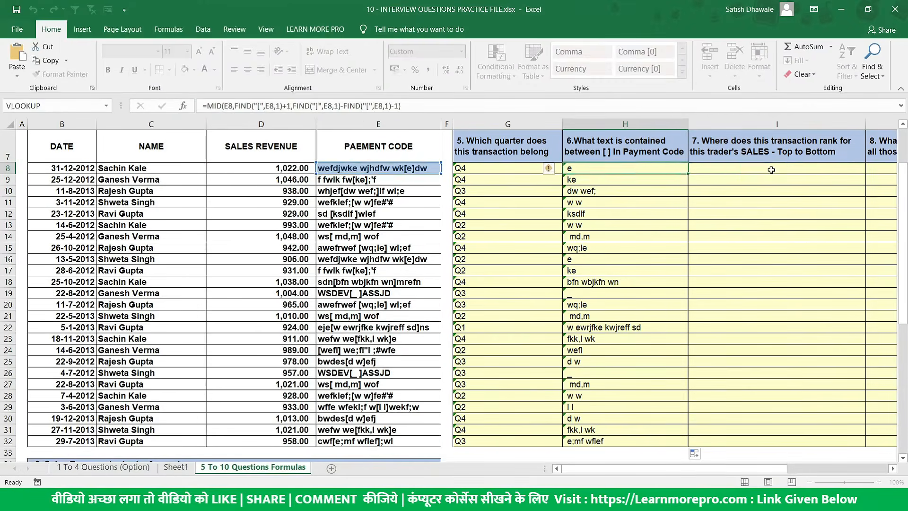
key("Left")
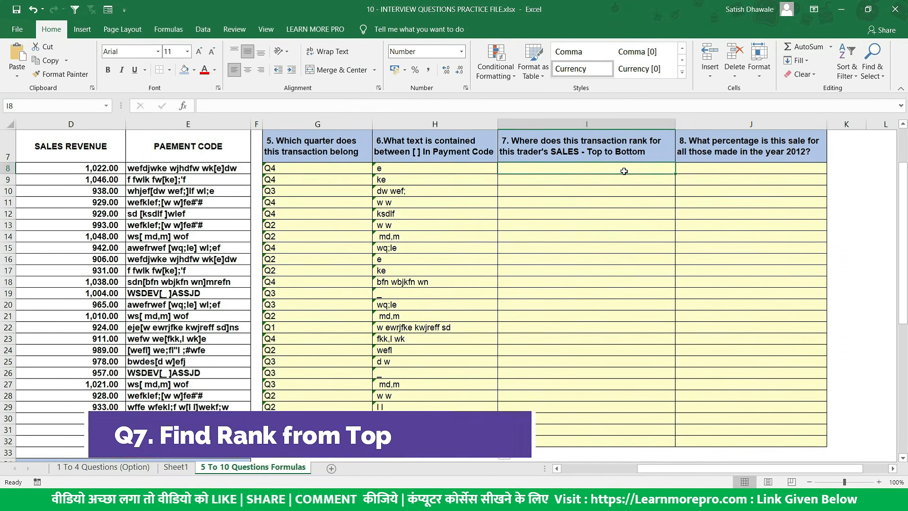
type("=RAN")
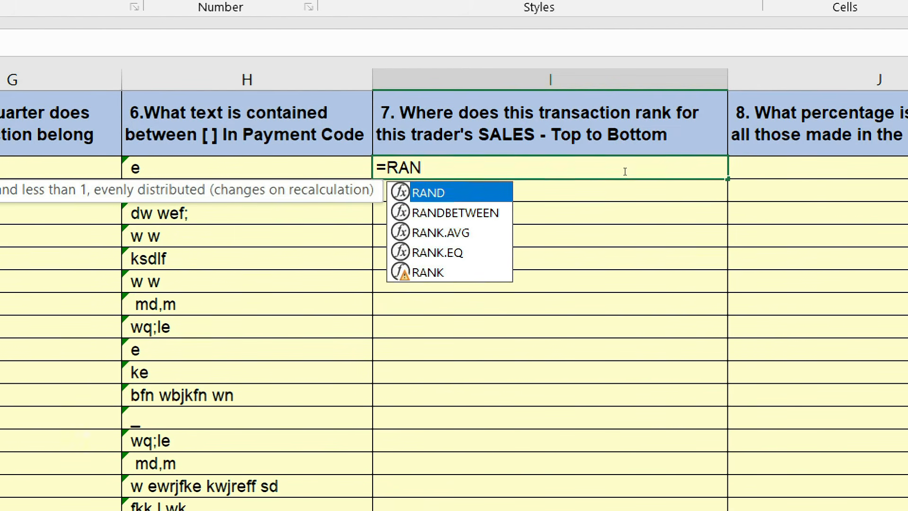
type("K")
key("Down")
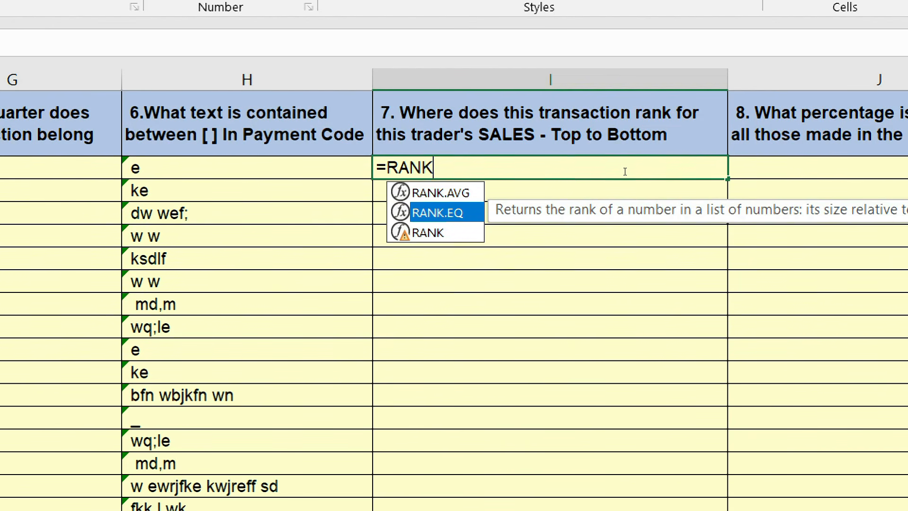
key("Escape")
key("Escape")
Review the name, sales revenue and question 7 rank columns, finishing with cell I8 selected.
left_click_drag(83, 172, 83, 171)
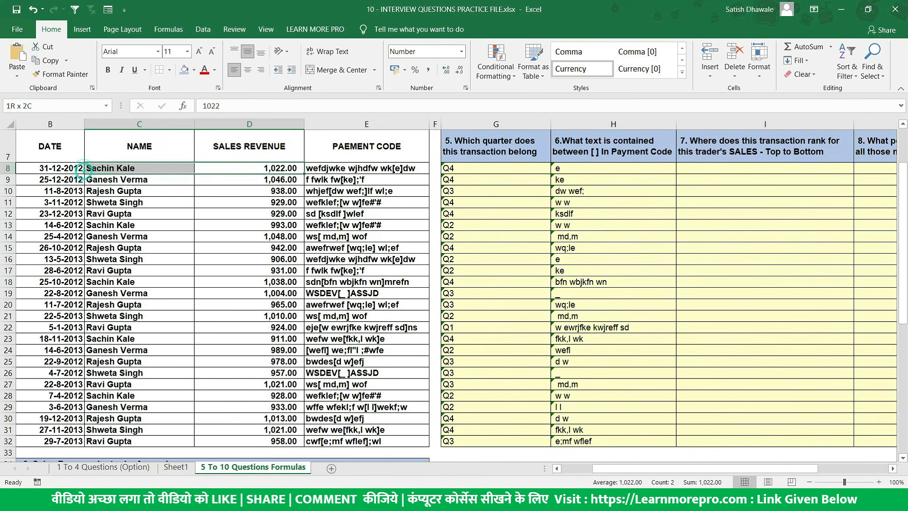
left_click_drag(151, 167, 142, 337)
left_click_drag(262, 167, 261, 339)
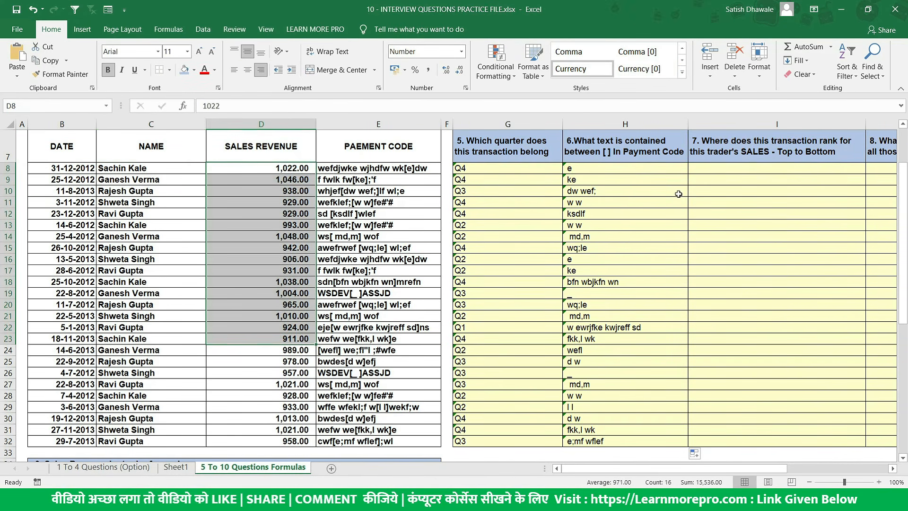
left_click(736, 170)
left_click_drag(736, 170, 741, 361)
left_click(791, 170)
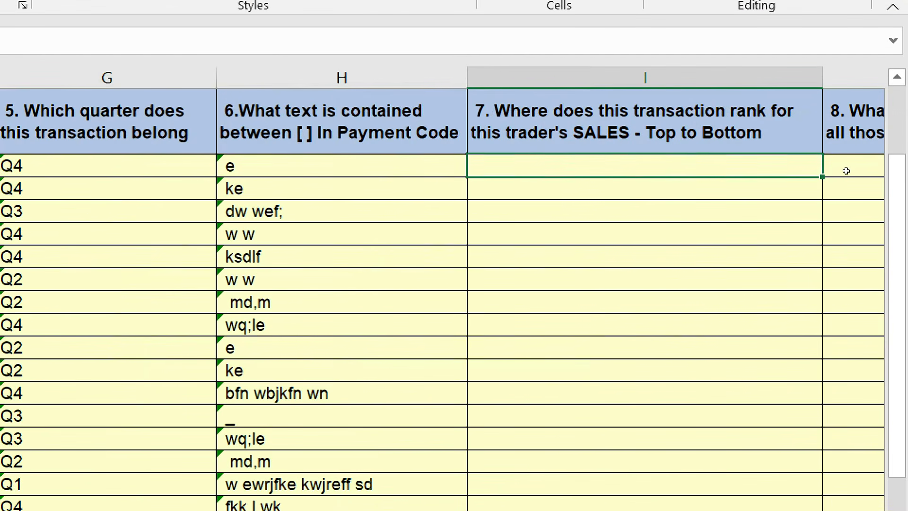
type("=RAND")
key("BackSpace")
type("K")
key("Down")
key("Tab")
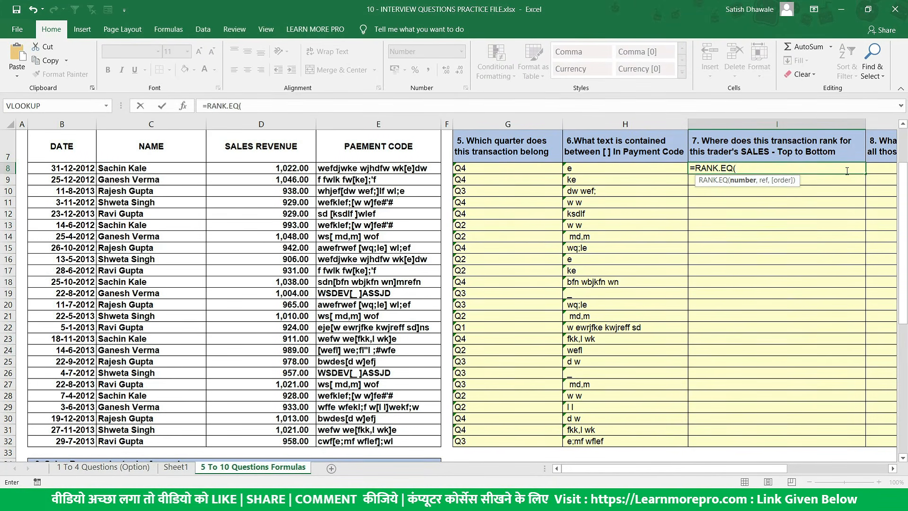
left_click(298, 169)
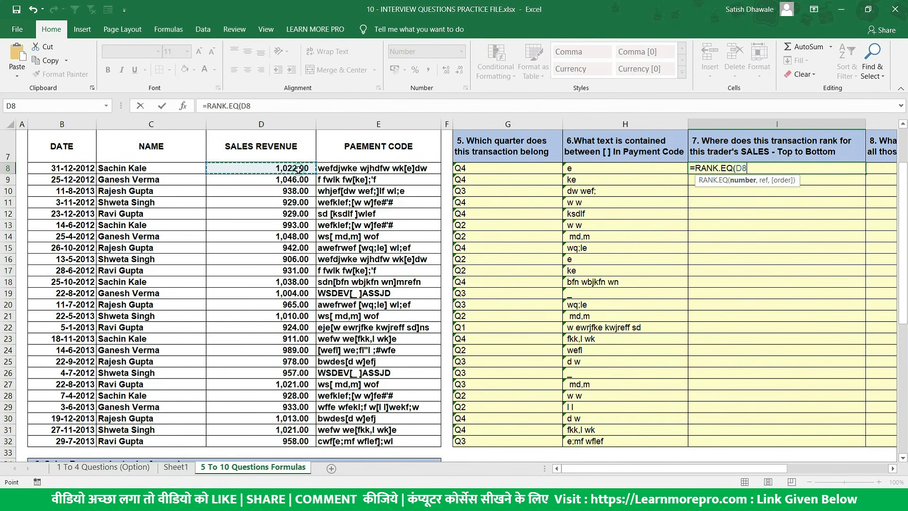
type(",")
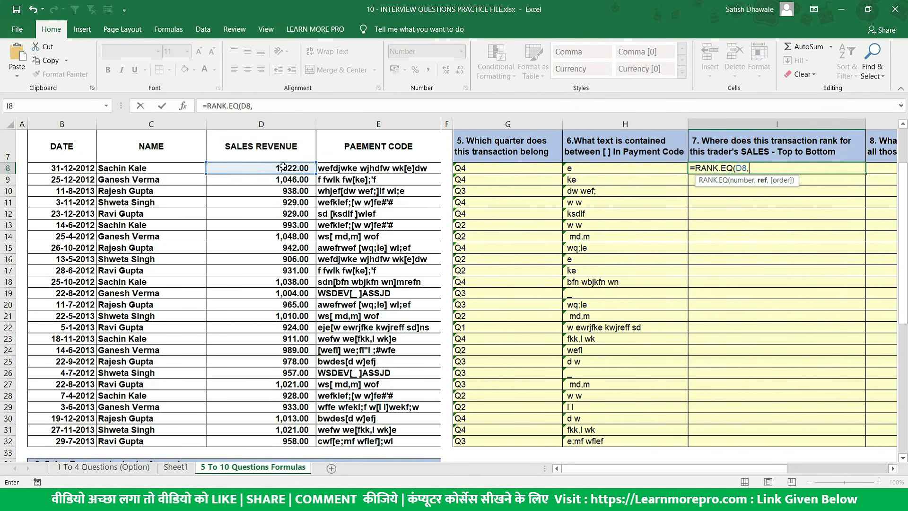
left_click_drag(298, 169, 277, 441)
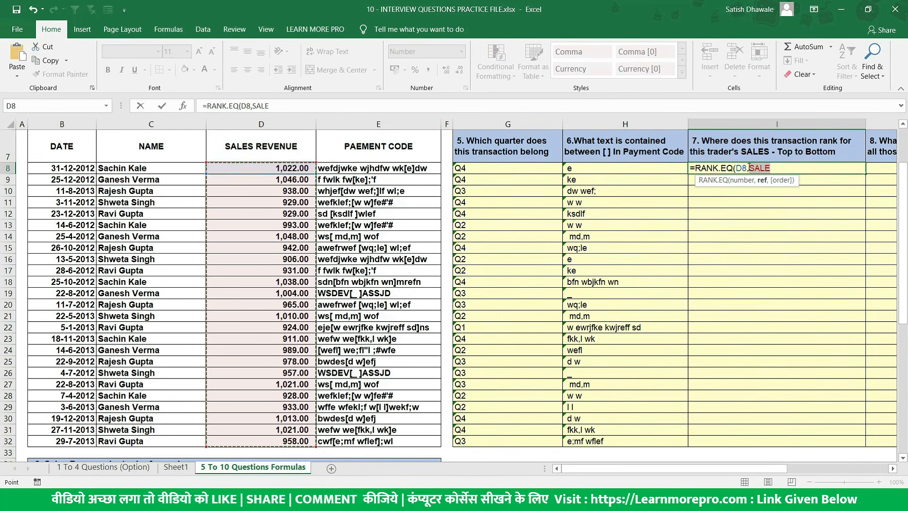
key("Escape")
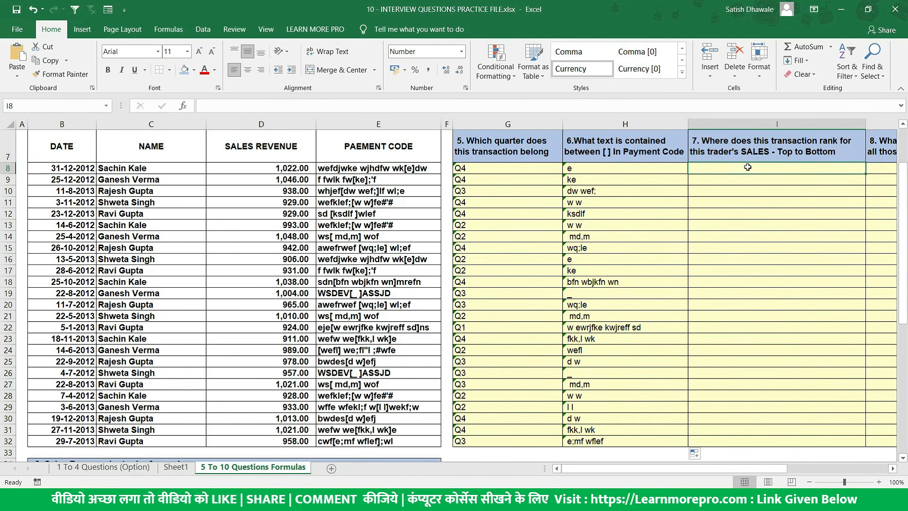
On Sheet1, enter 45 and 65 in F27:F28 and the header SALES in F26.
left_click(175, 467)
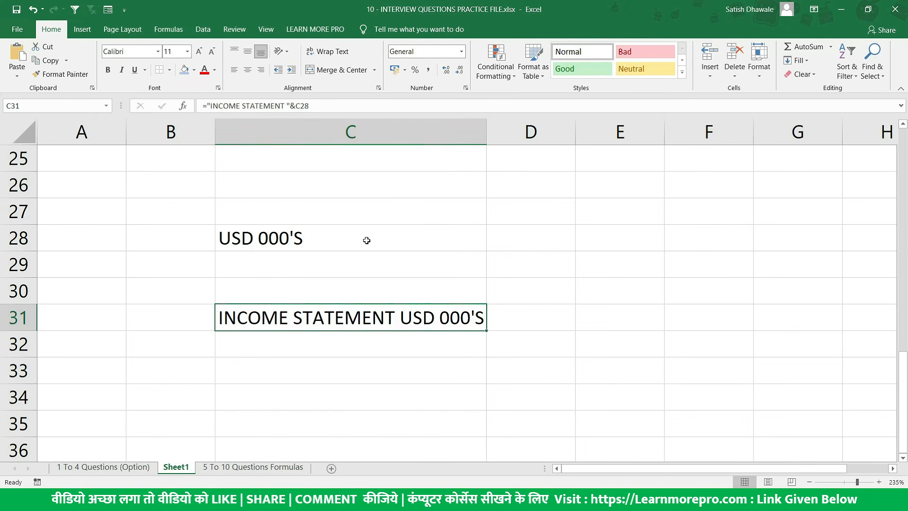
left_click(673, 208)
type("45")
key("Return")
type("65")
key("Return")
left_click(690, 186)
type("SALES")
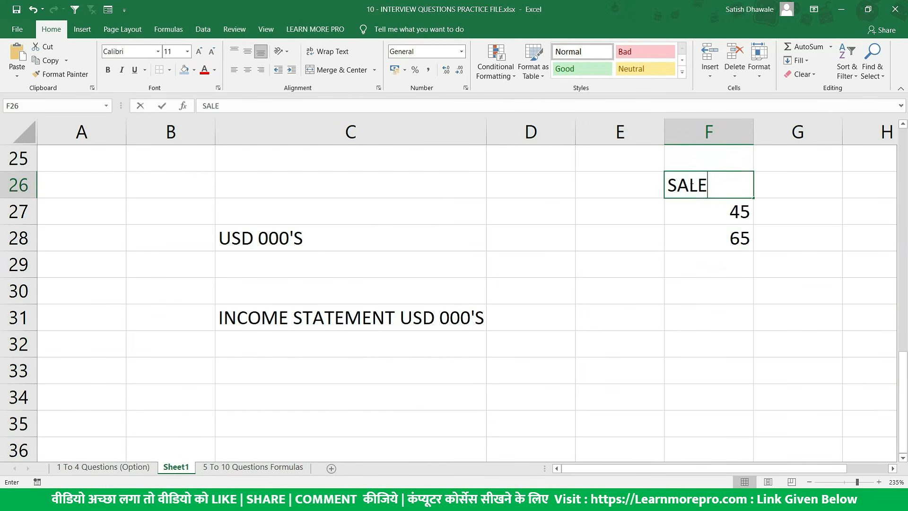
key("Return")
Extend the SALES column with the values 45 and 65 in F29:F30.
key("Return")
key("Return")
type("45")
key("Return")
type("65")
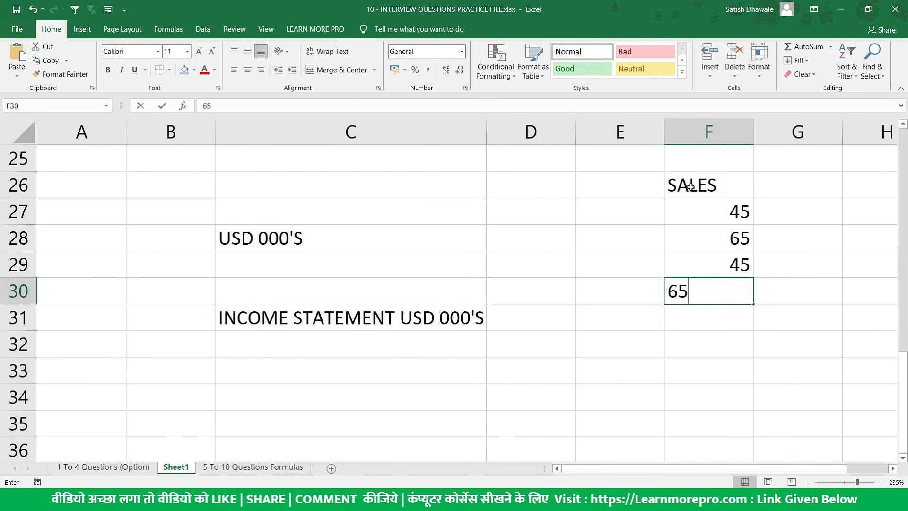
key("Return")
Name the range F27:F30 SALES and select cell F32.
left_click_drag(710, 206, 723, 282)
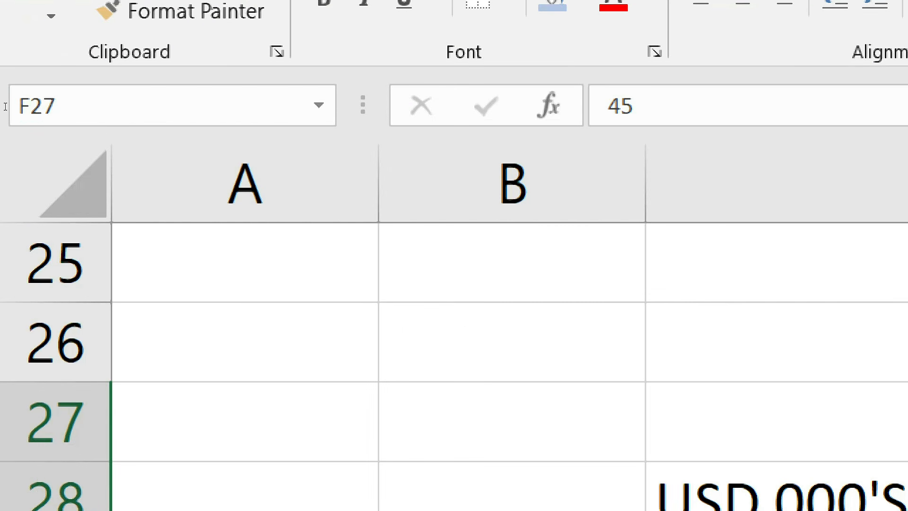
left_click(11, 105)
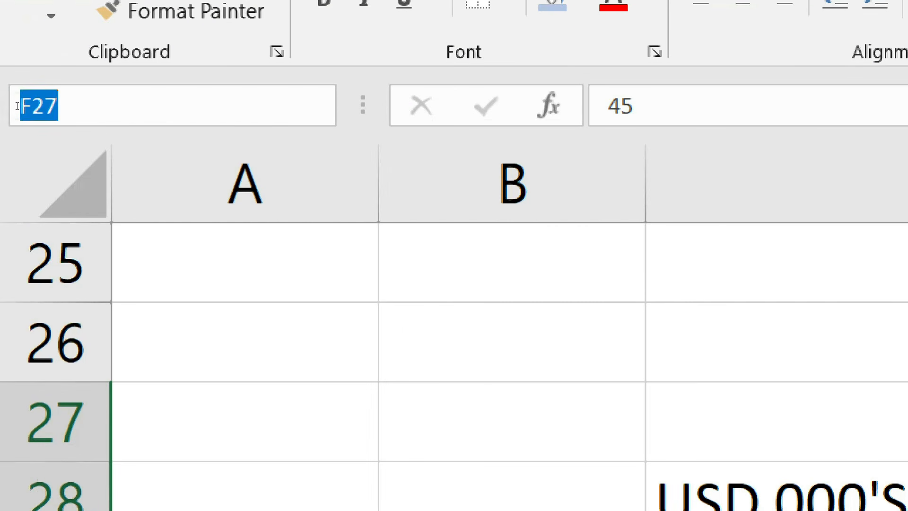
type("SALES")
key("Return")
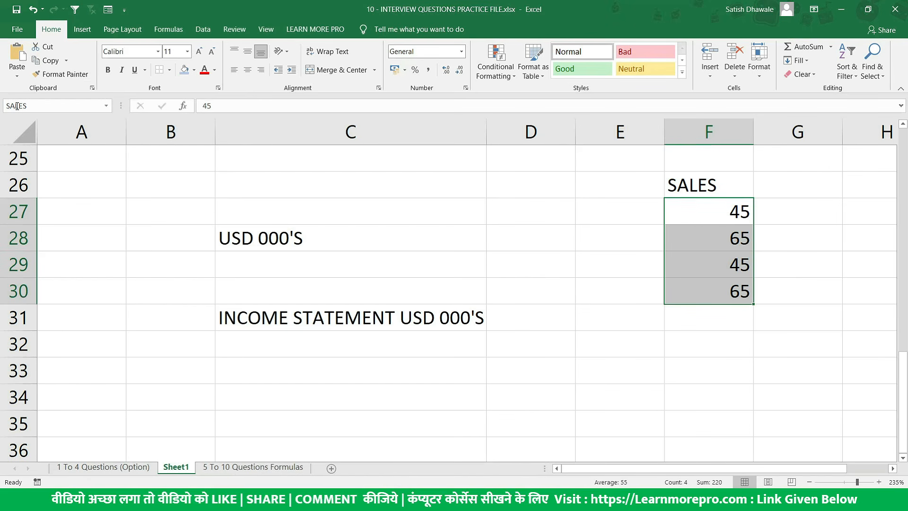
left_click_drag(695, 208, 695, 298)
left_click(696, 341)
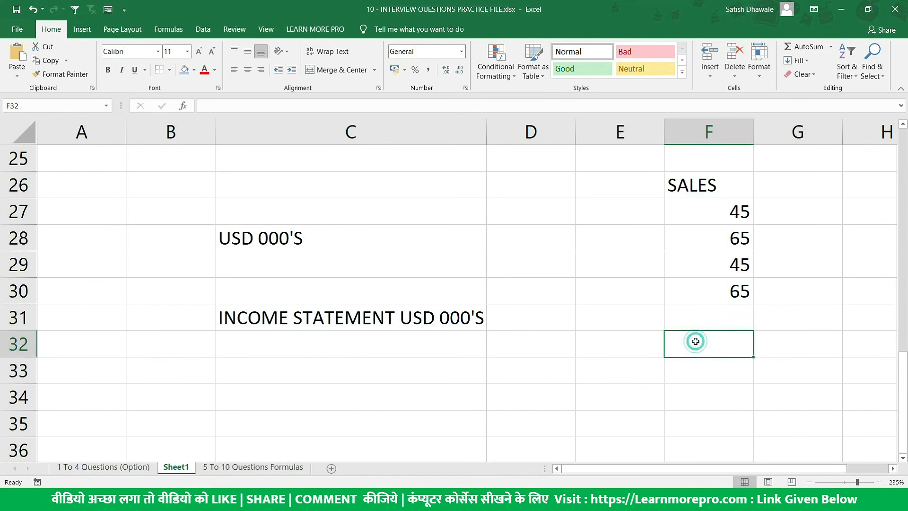
type("=SALE")
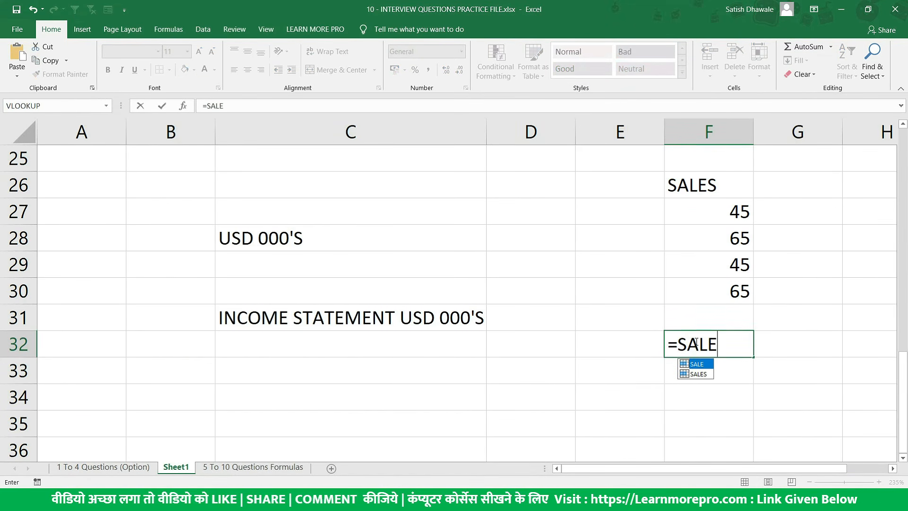
key("Down")
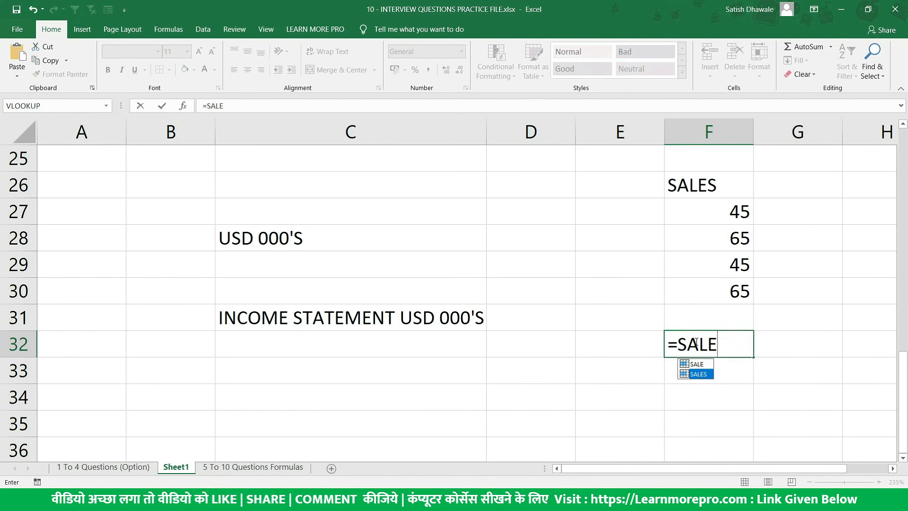
key("Escape")
key("Escape")
Total the named range in F32 with =SUM(SALES), then reselect F27:F30 to check its name.
type("=")
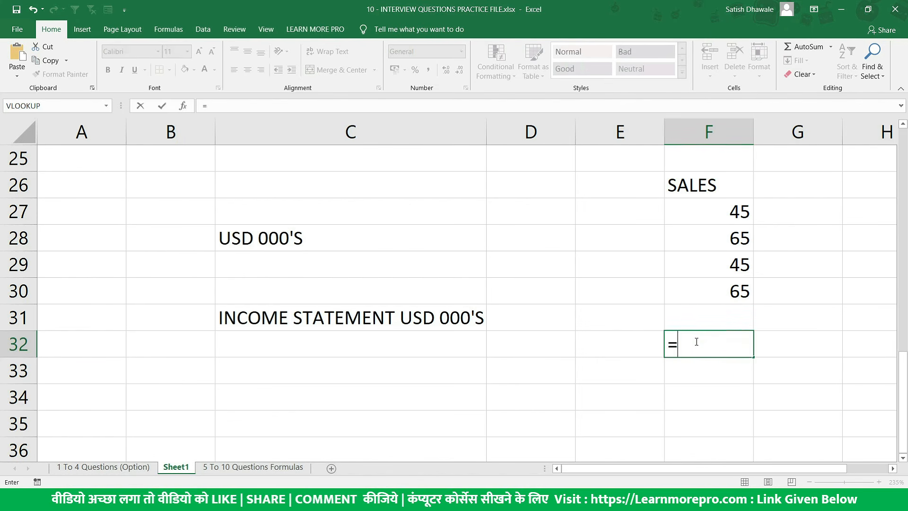
type("SUM(SALES")
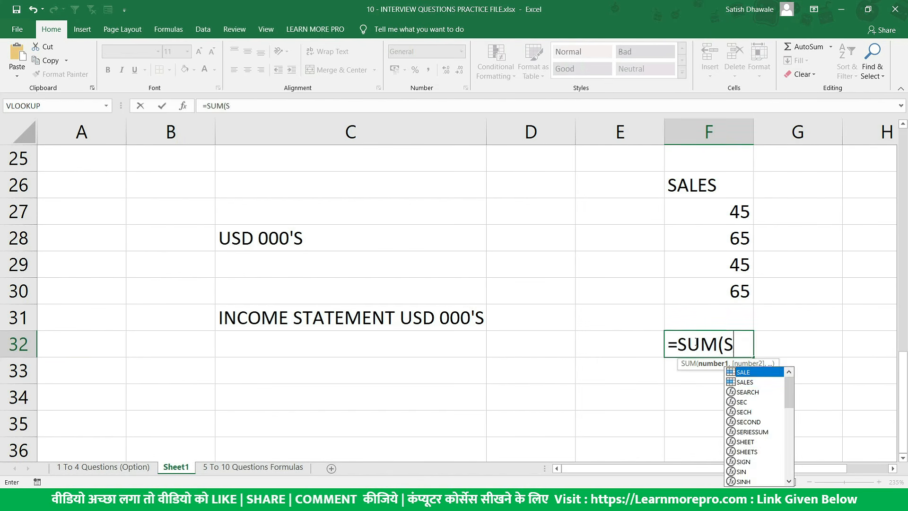
type(")")
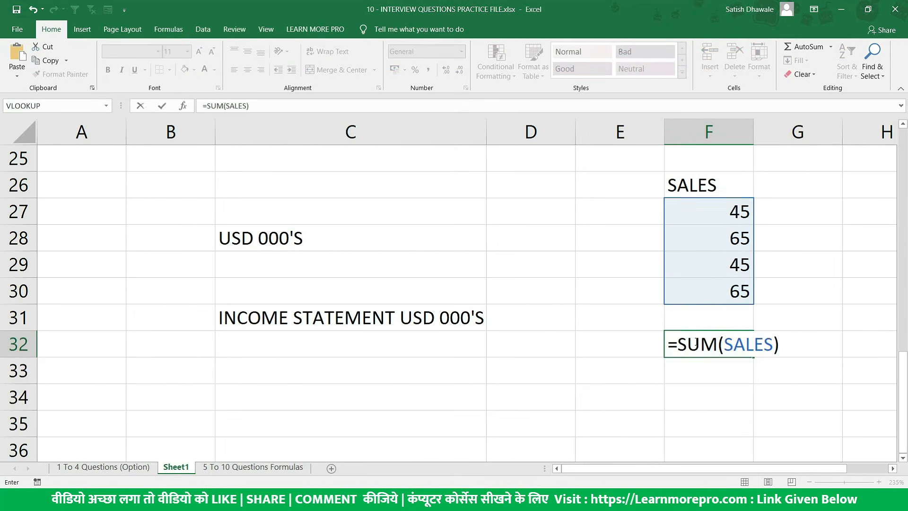
key("Return")
left_click(697, 342)
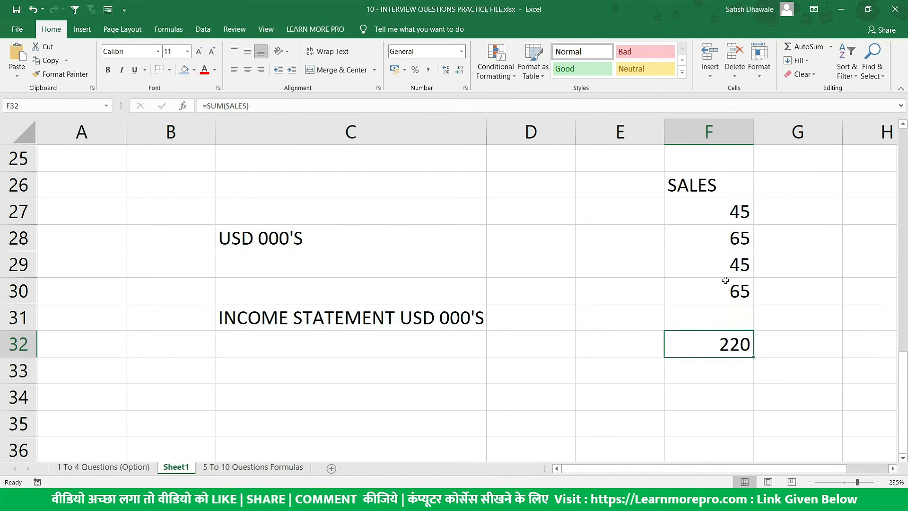
left_click_drag(728, 211, 689, 290)
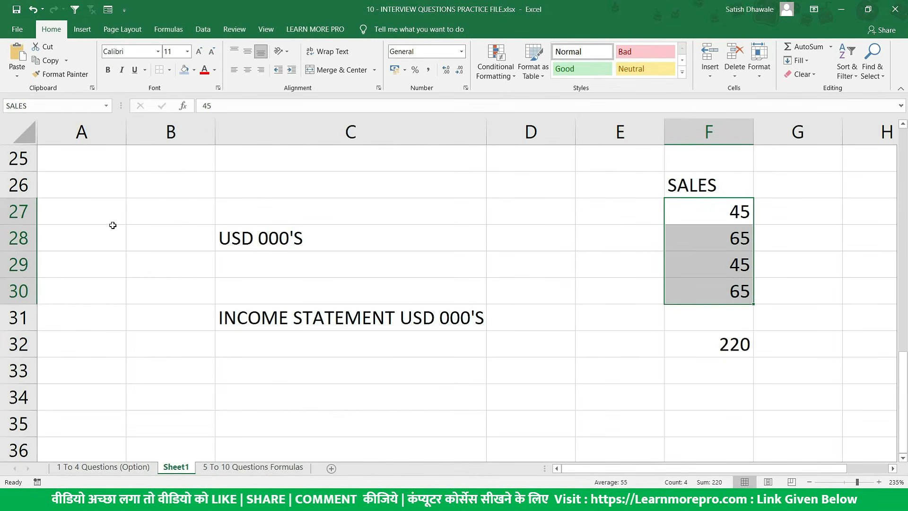
On the 5 To 10 Questions Formulas sheet, start a RANK.EQ formula in I8 ranking D8 within the SALE range.
left_click(254, 468)
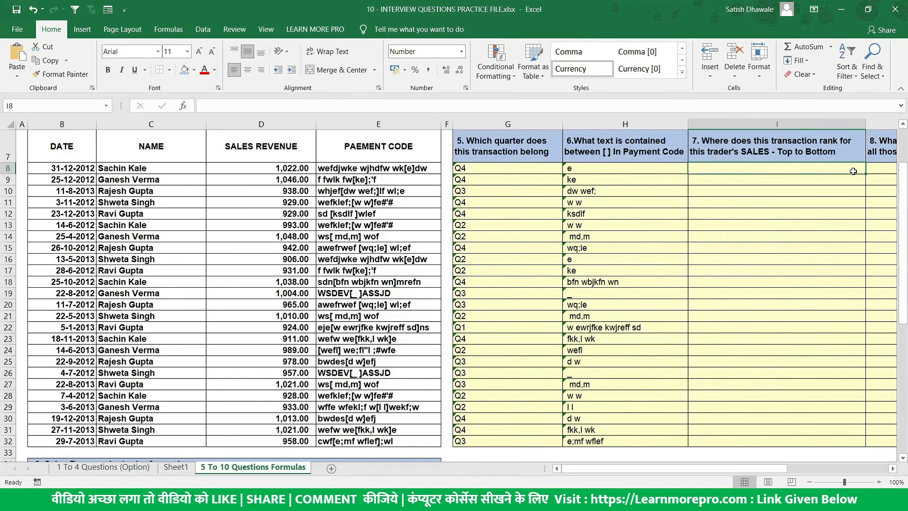
type("=RAND")
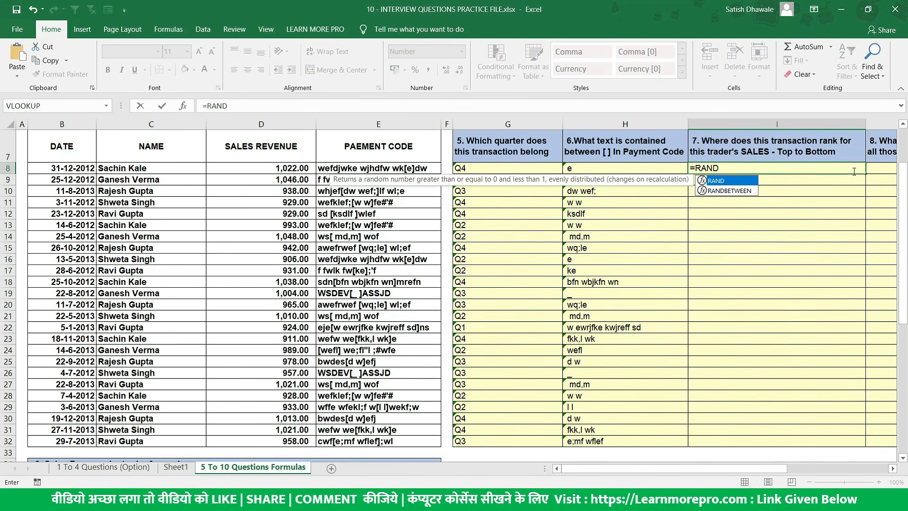
key("BackSpace")
type("K.EQ(")
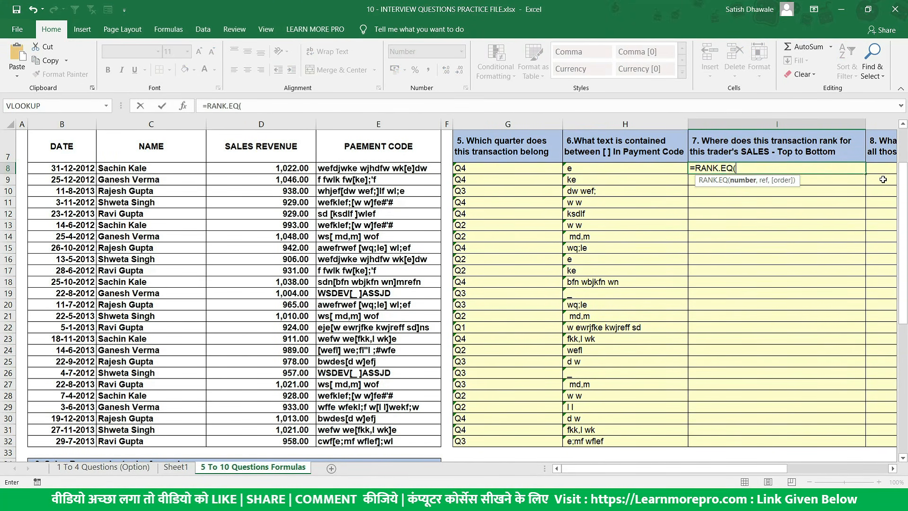
left_click(260, 169)
type(",")
left_click_drag(265, 168, 261, 441)
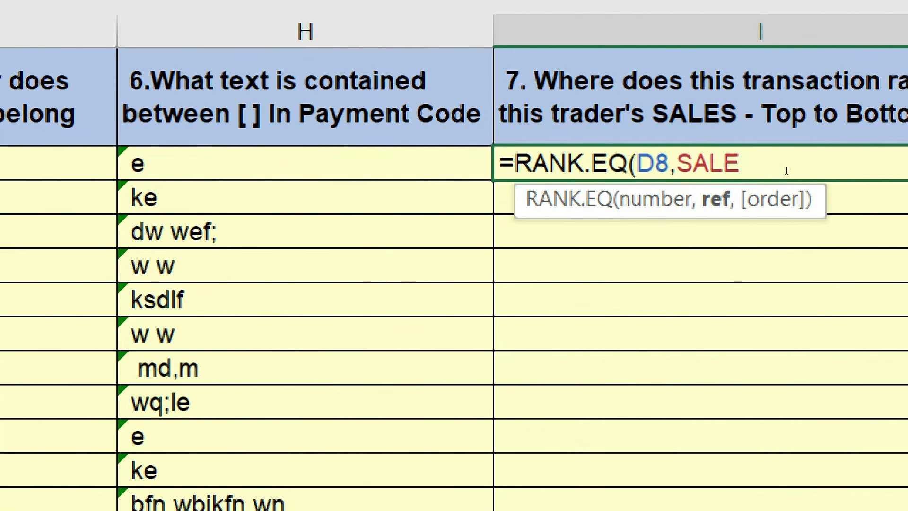
Complete the I8 formula as =RANK.EQ(D8,SALE,0) with the order argument 0 for descending.
type(",")
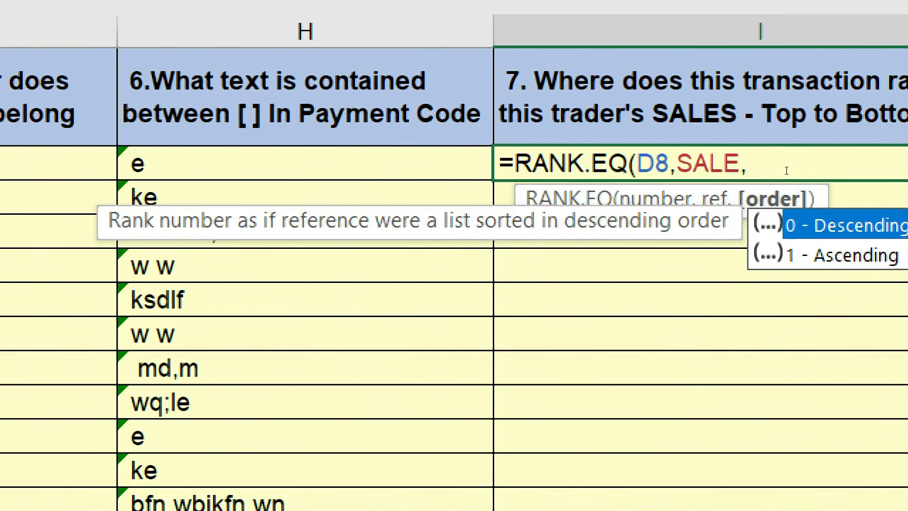
key("Escape")
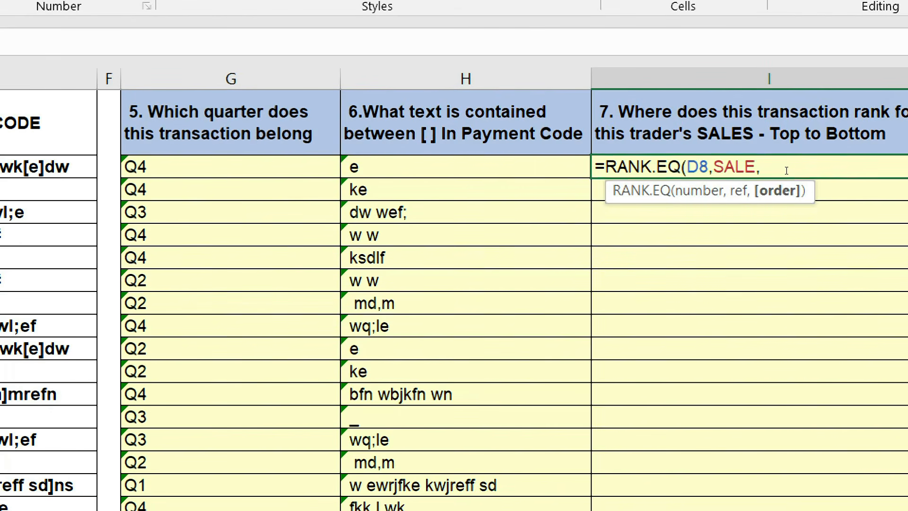
key("BackSpace")
type(",")
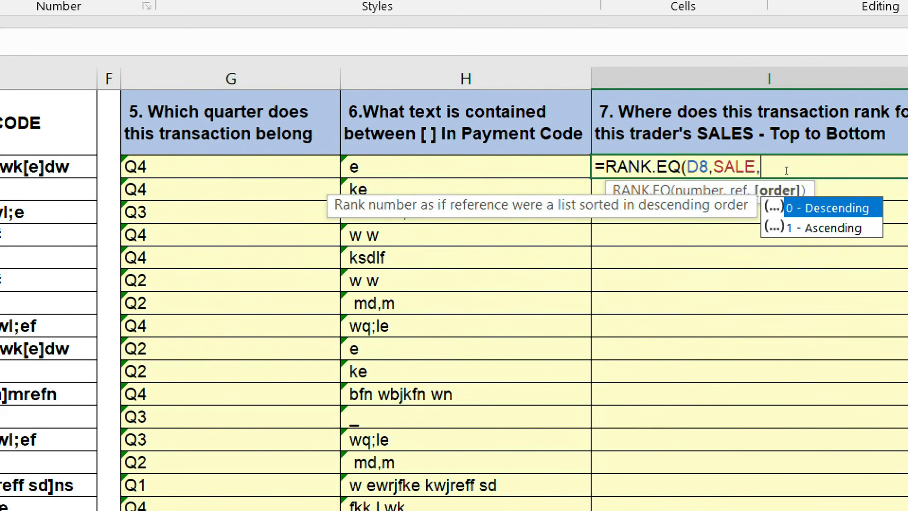
key("Escape")
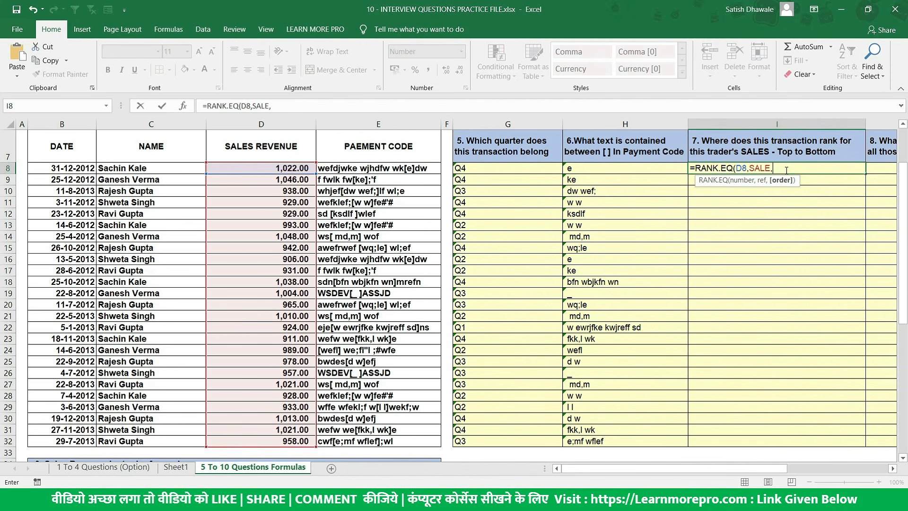
type("0")
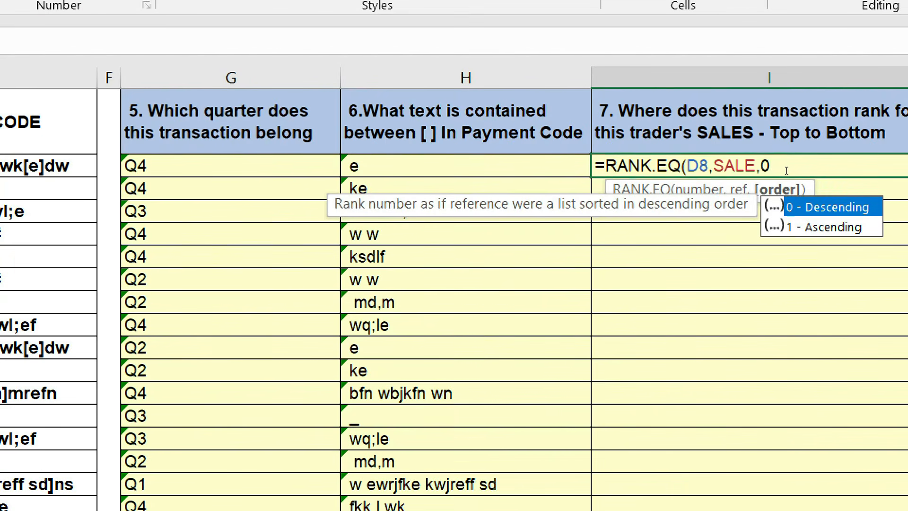
key("Escape")
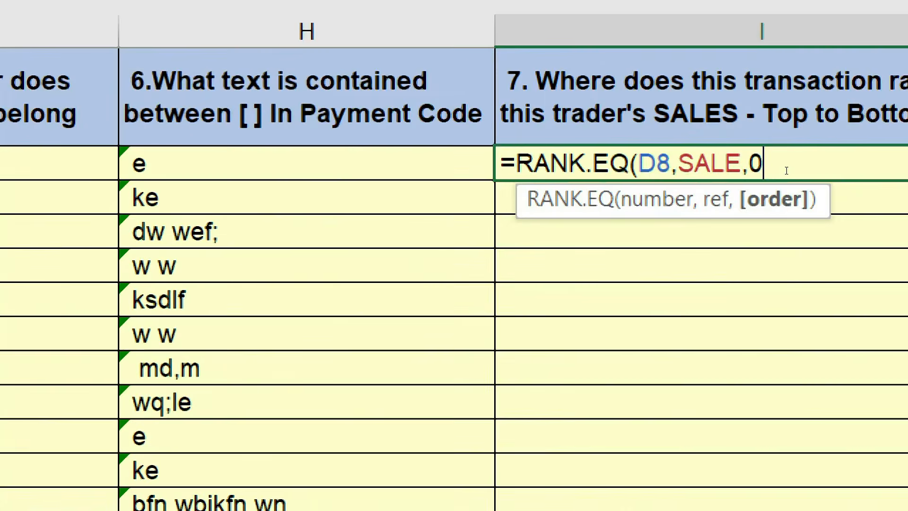
key("BackSpace")
type("0")
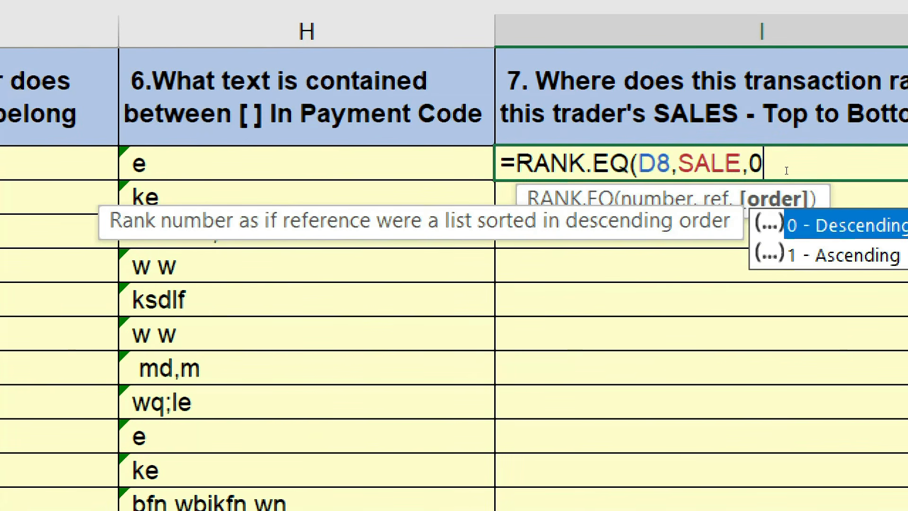
key("Escape")
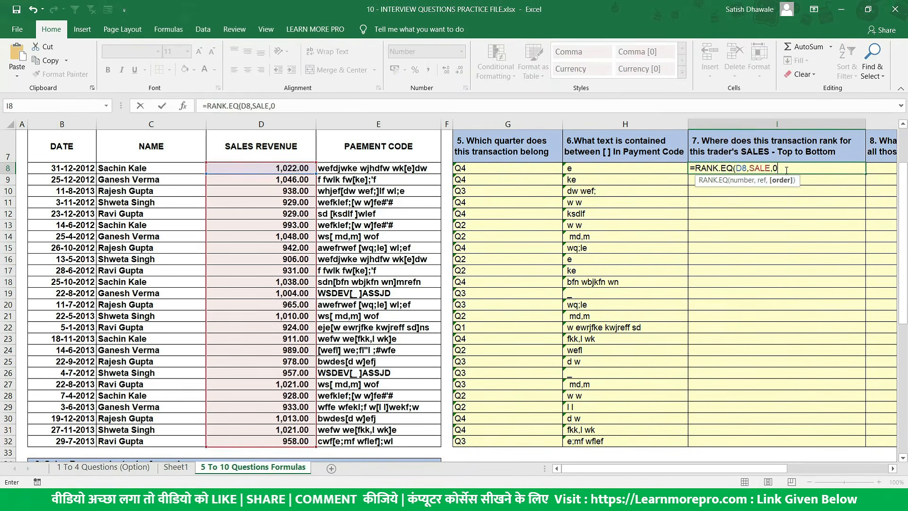
key("Return")
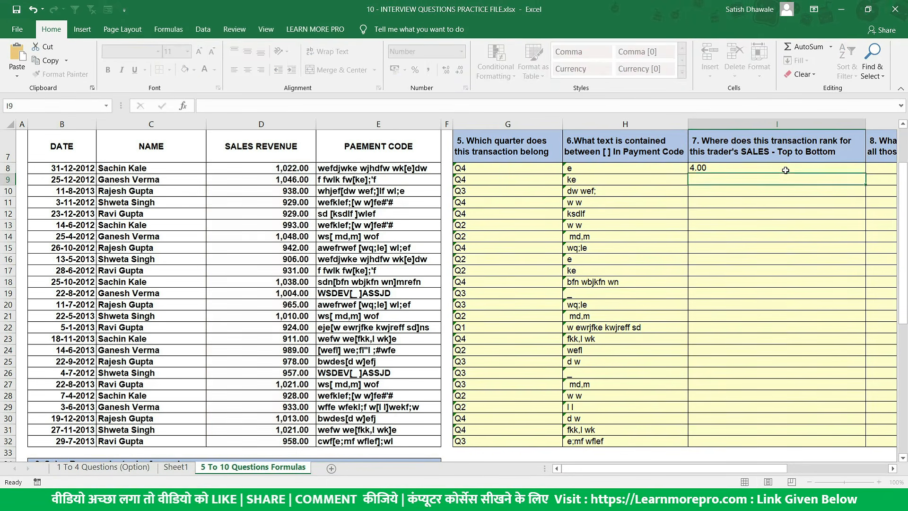
Fill the rank formula from I8 down the question 7 column and compare the top rank with its sales in D14.
left_click(785, 170)
left_click(302, 165)
left_click(818, 166)
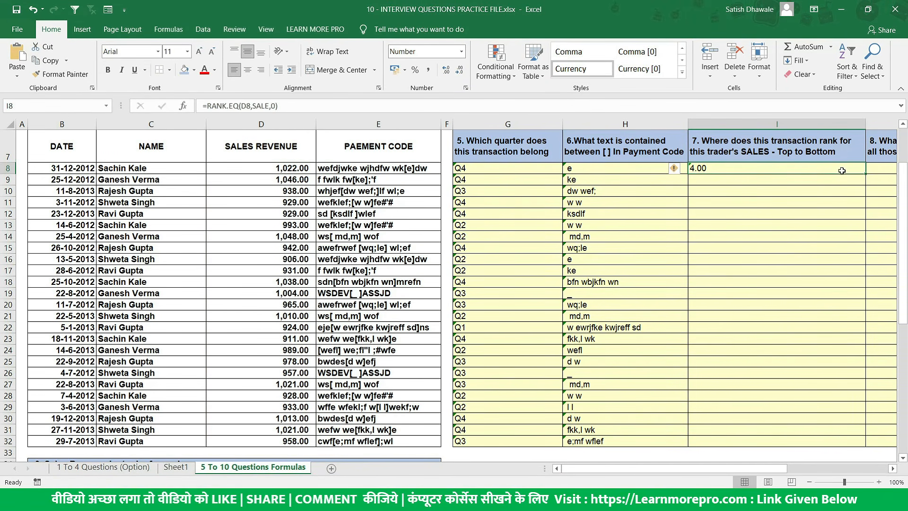
double_click(867, 173)
left_click_drag(752, 235, 294, 245)
left_click(286, 236)
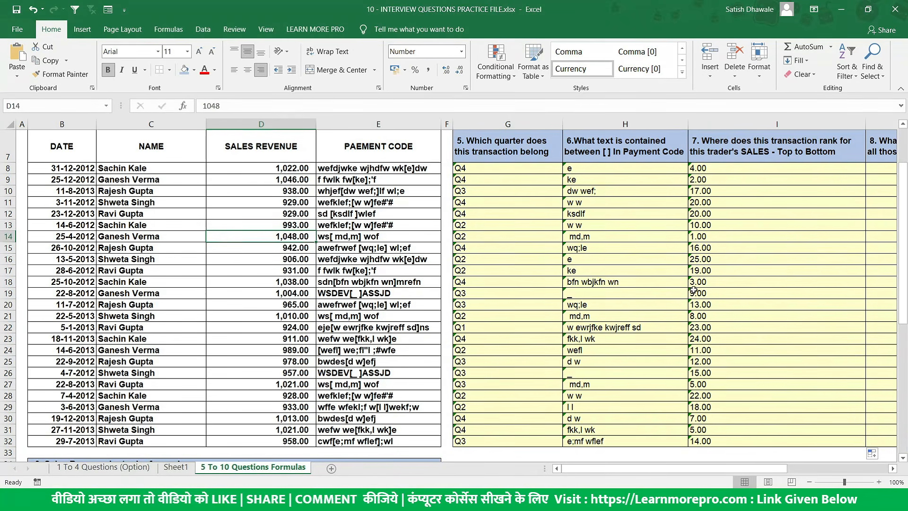
left_click(718, 235)
Change the order argument in I8 to 1, fill the formula down column I, and compare I16 with its sales revenue.
double_click(724, 169)
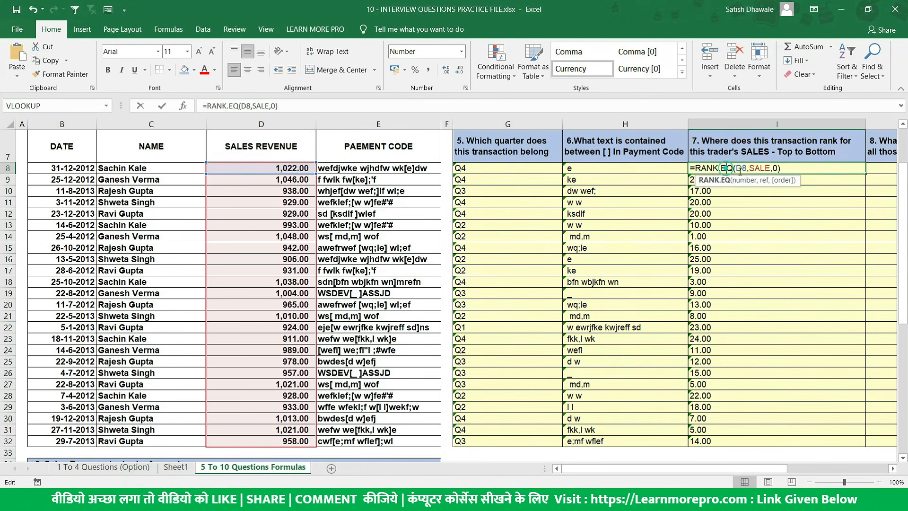
type("1")
key("Return")
left_click(776, 168)
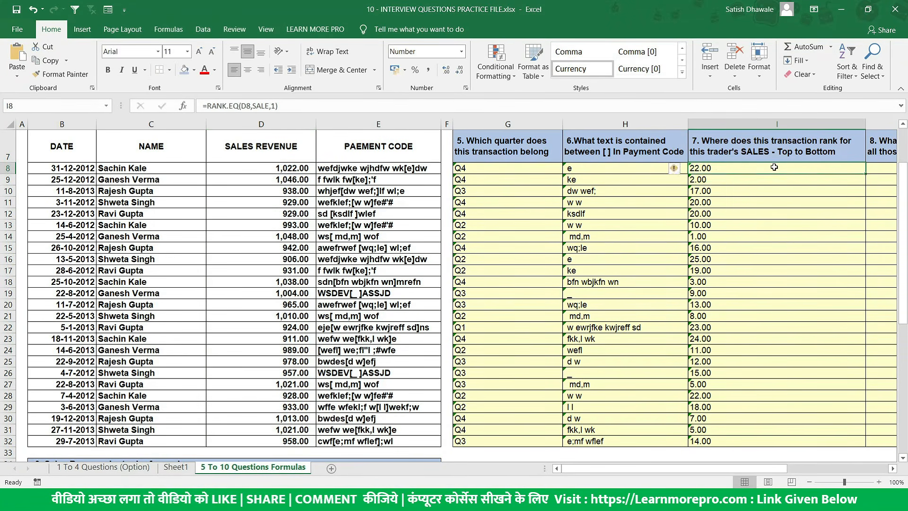
double_click(865, 175)
left_click_drag(706, 260, 259, 262)
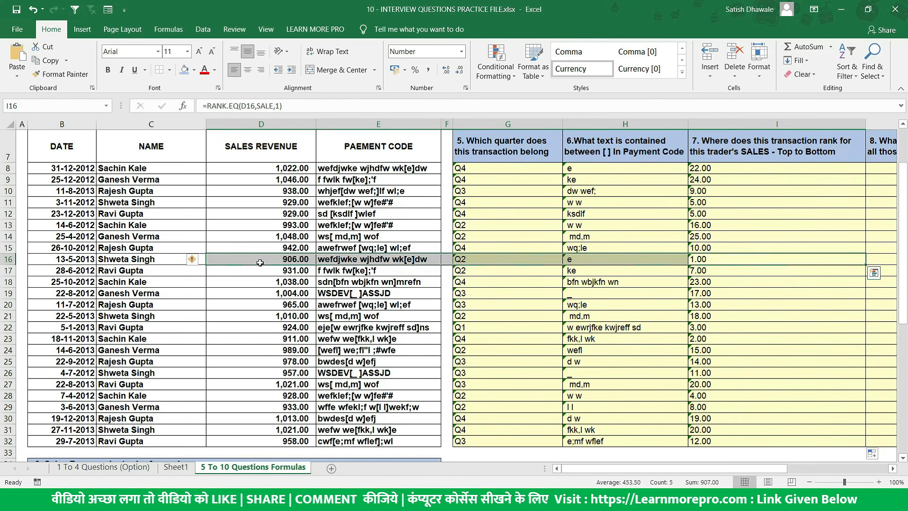
left_click(711, 257)
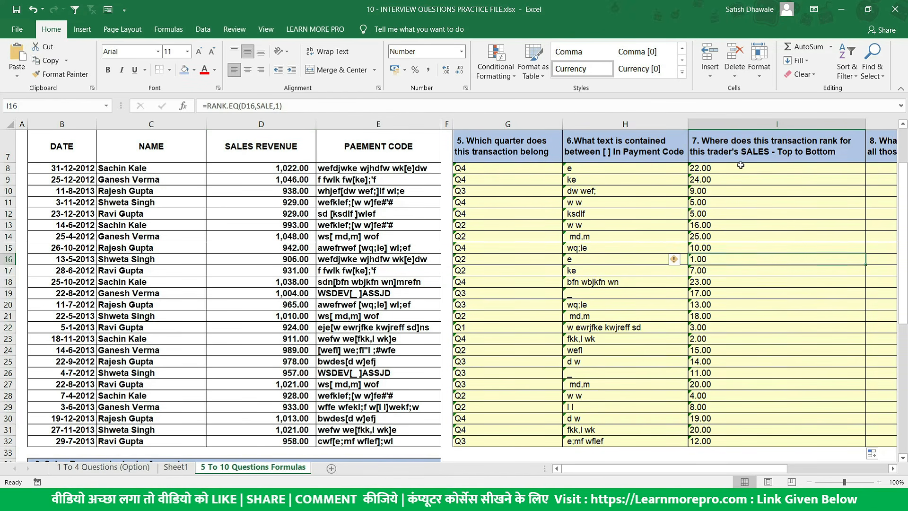
Set the order argument in I8 back to 0 and fill the formula down column I.
double_click(741, 167)
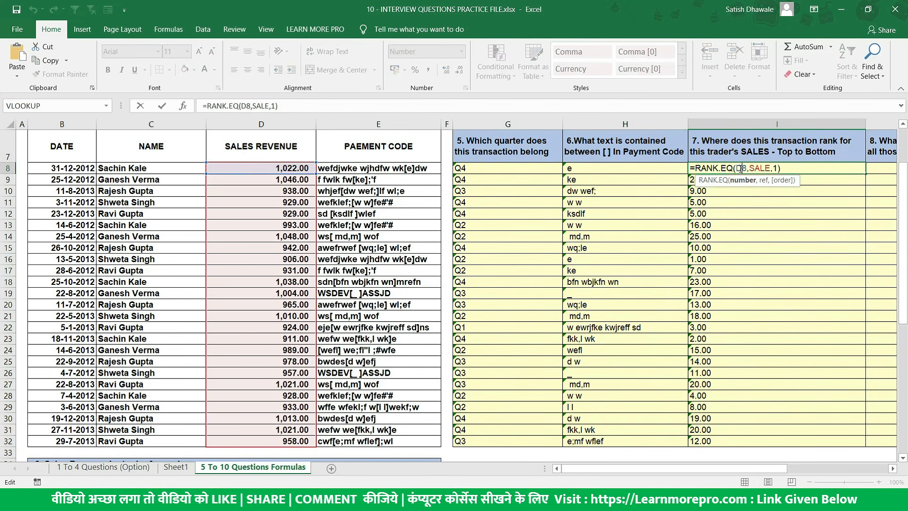
left_click(776, 168)
type("00")
key("BackSpace")
key("Return")
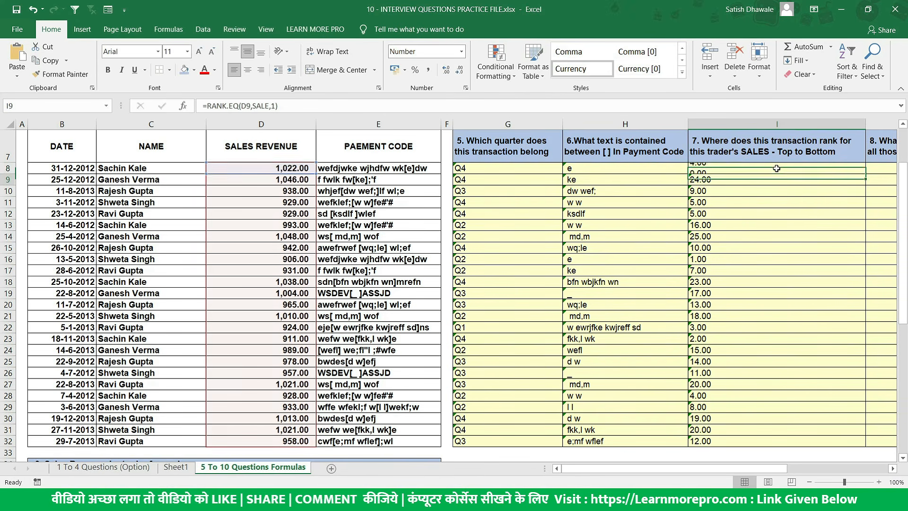
left_click(778, 168)
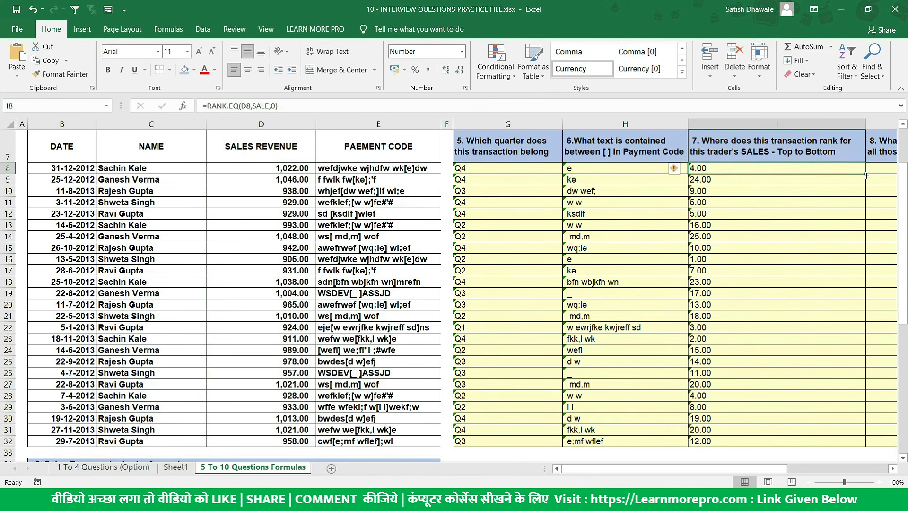
double_click(867, 175)
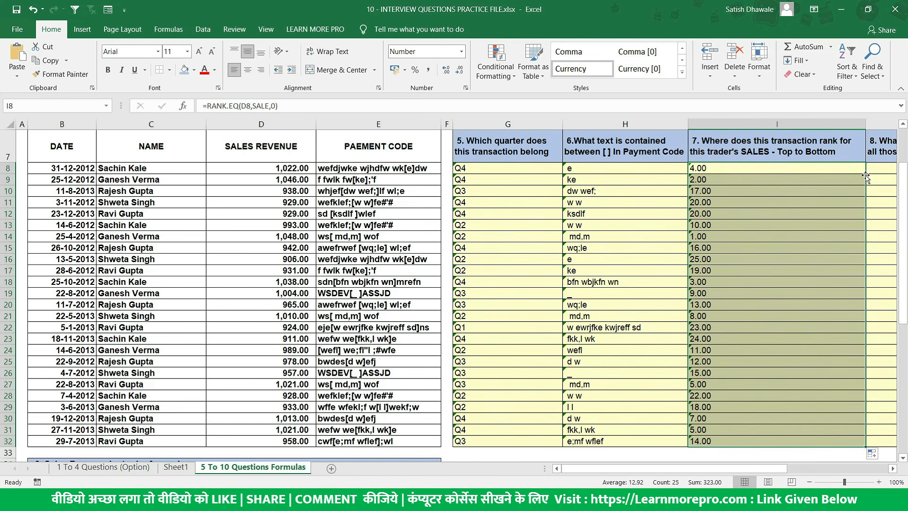
Examine the filled ranks, comparing I11:I12 with the sales in D11:D12 and inspecting the formula in I11.
left_click_drag(826, 173, 776, 314)
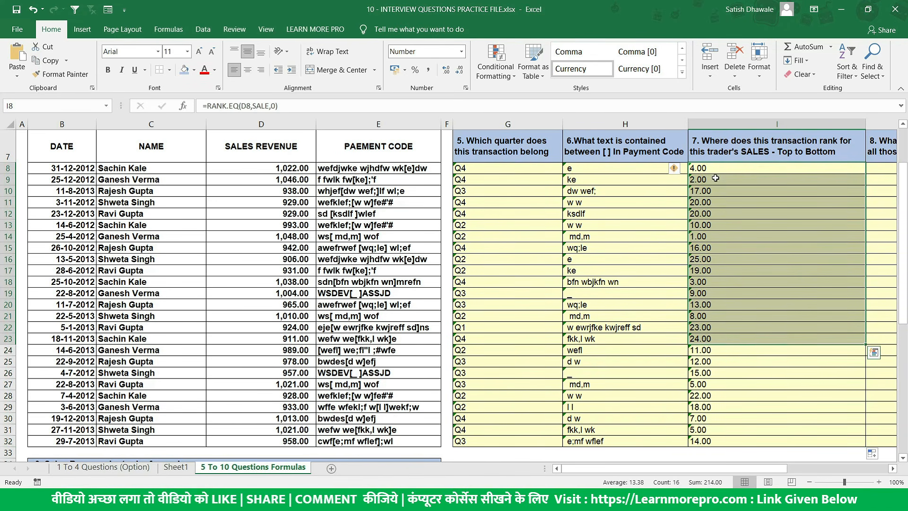
left_click_drag(715, 201, 290, 214)
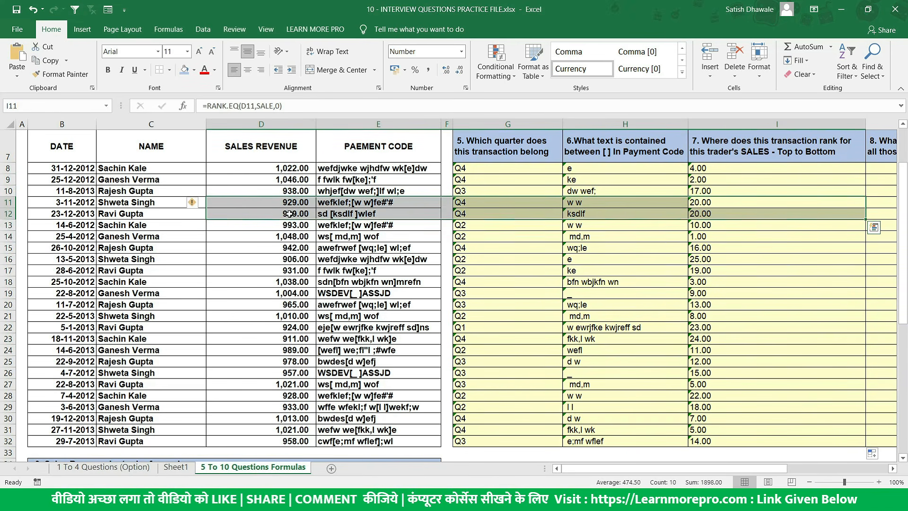
left_click_drag(728, 203, 274, 216)
double_click(777, 198)
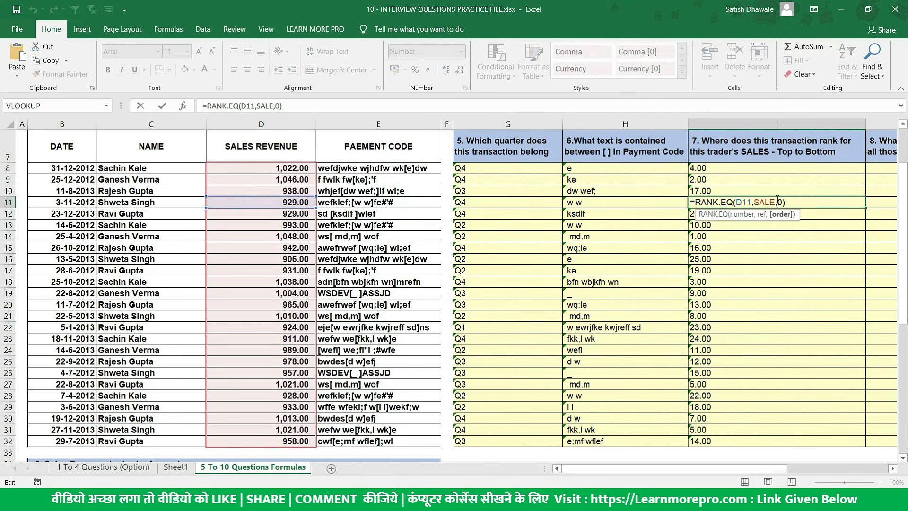
key("Escape")
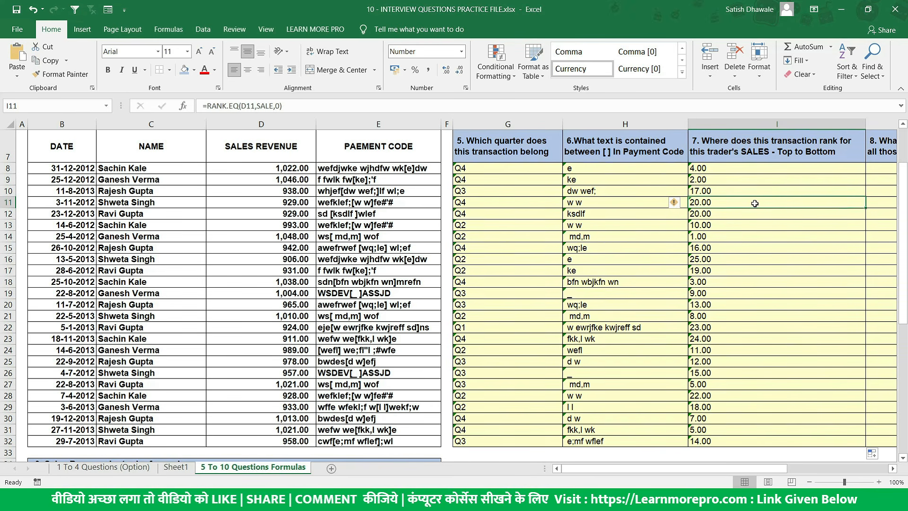
left_click_drag(752, 202, 752, 211)
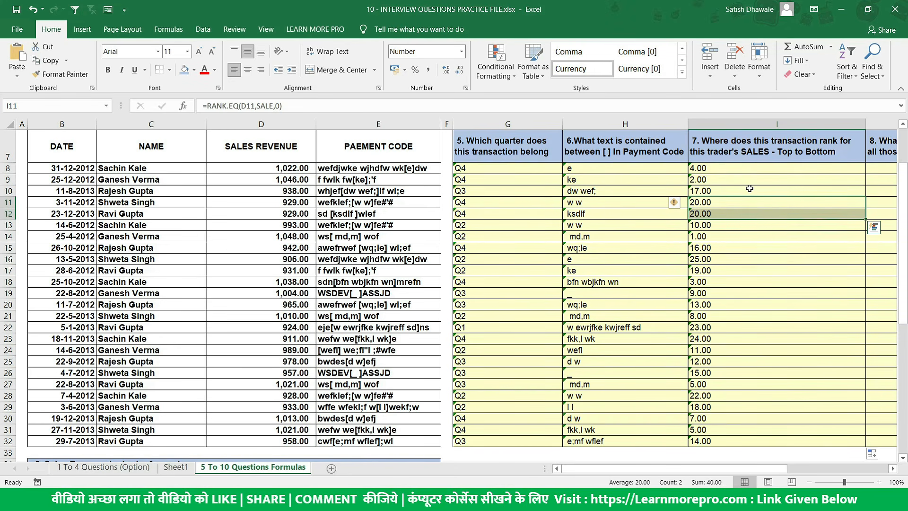
Switch to Chrome, open the Learn More YouTube channel's videos, search the channel for RANKING and browse the results.
key("alt+Tab")
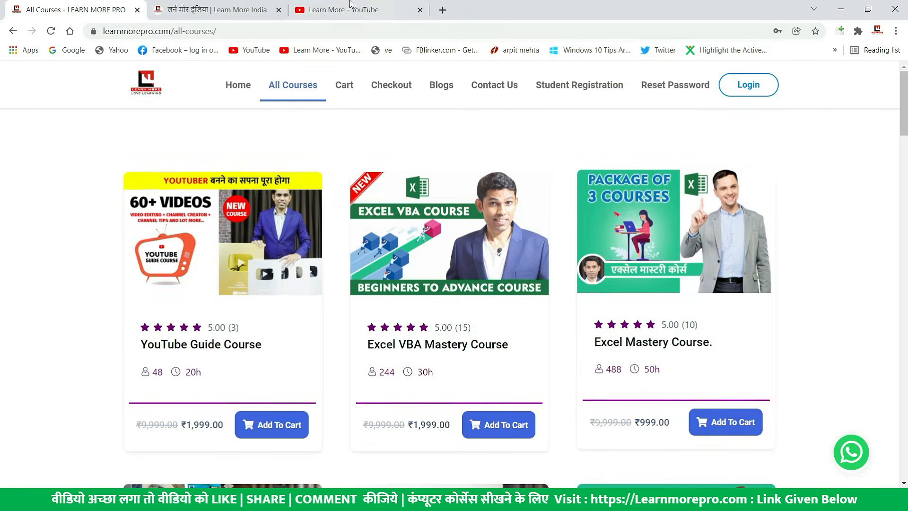
left_click(350, 5)
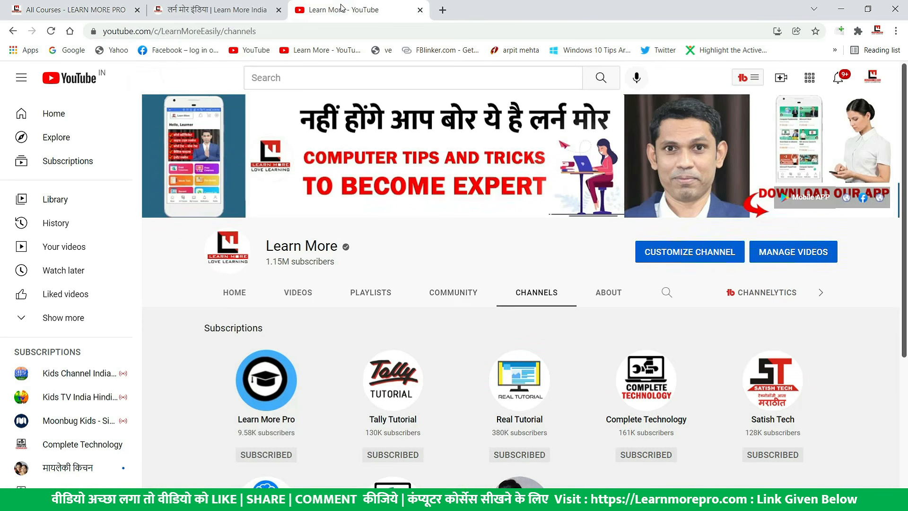
left_click(304, 296)
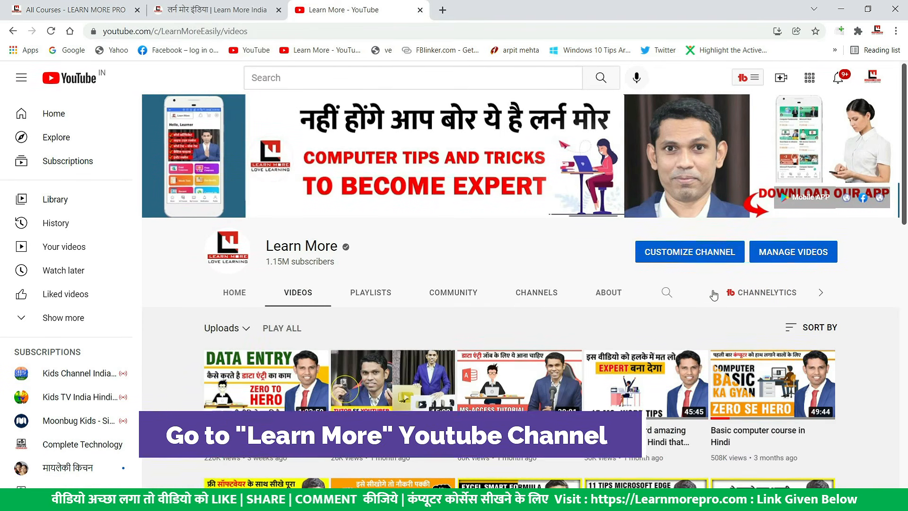
left_click(667, 292)
type("RANKING")
key("Return")
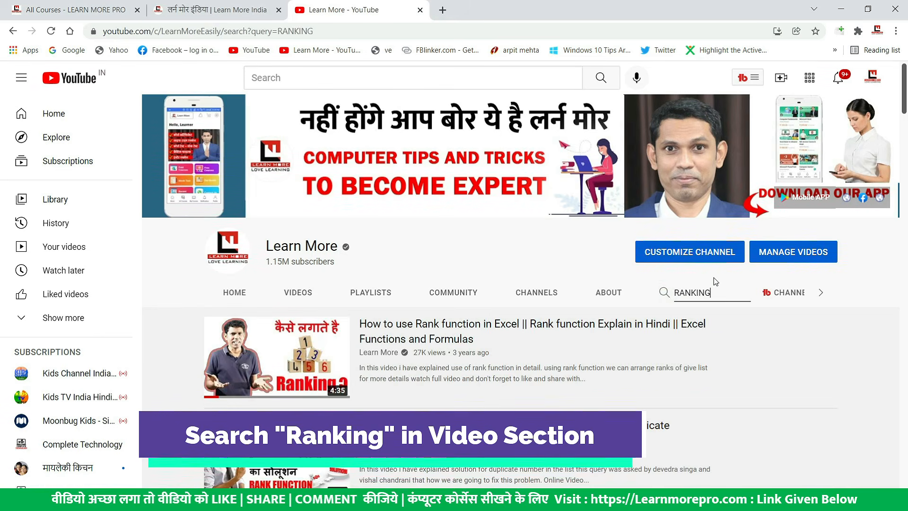
scroll(715, 283, "down", 1)
scroll(712, 280, "down", 3)
scroll(1, 250, "down", 3)
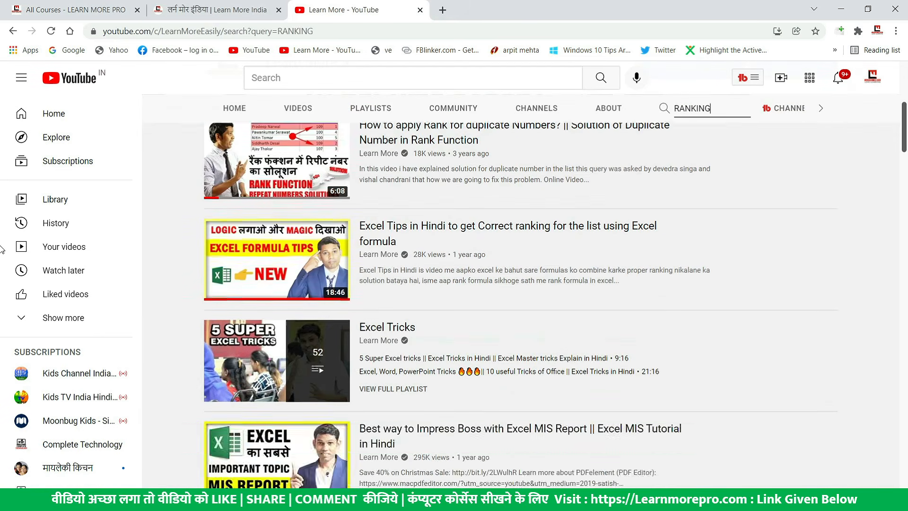
scroll(1, 249, "down", 5)
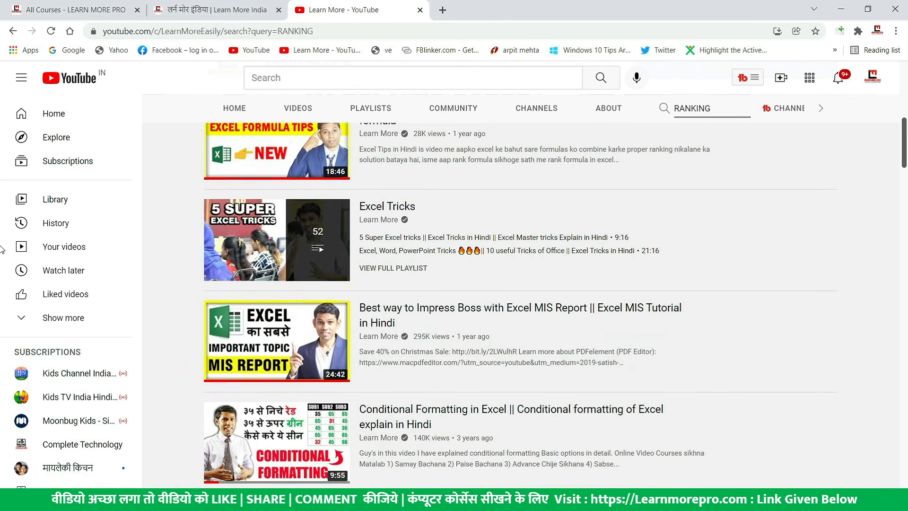
scroll(2, 250, "down", 5)
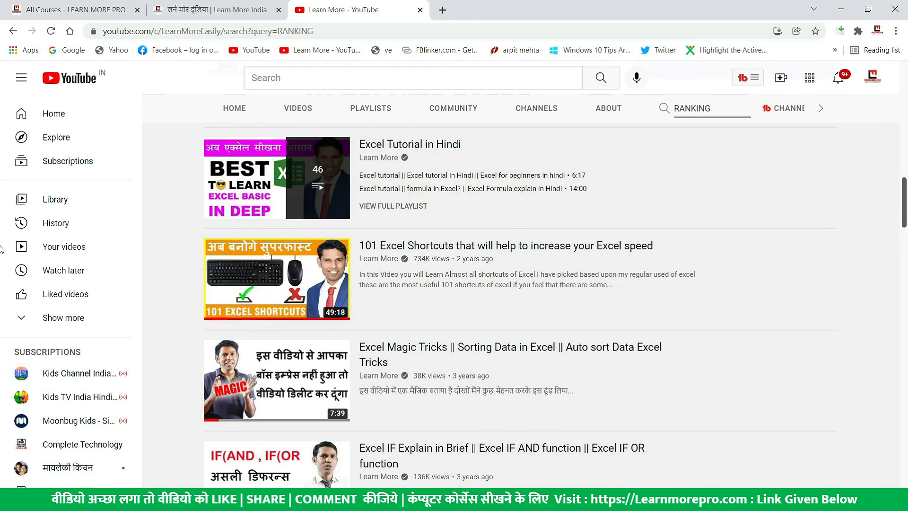
Look through the channel's ranking videos and view the related channels it lists under its subscriptions.
scroll(2, 249, "up", 12)
mouse_move(289, 382)
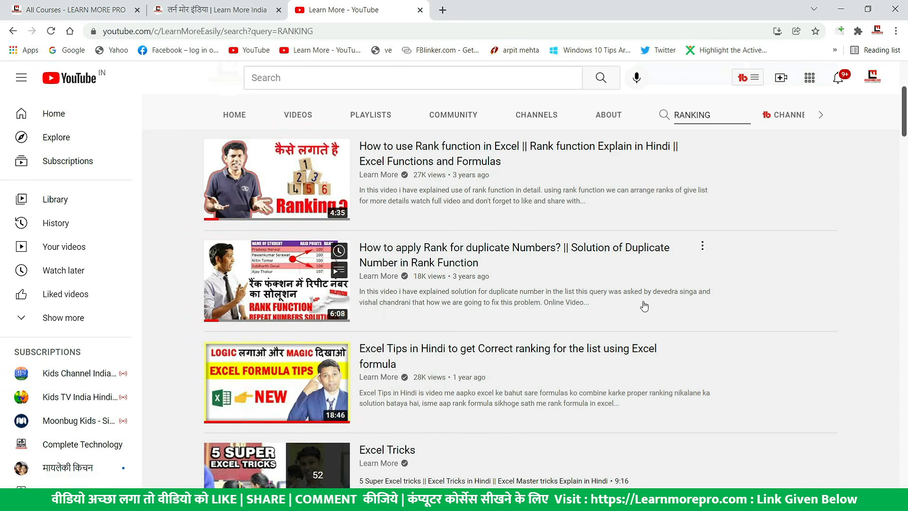
scroll(598, 255, "up", 3)
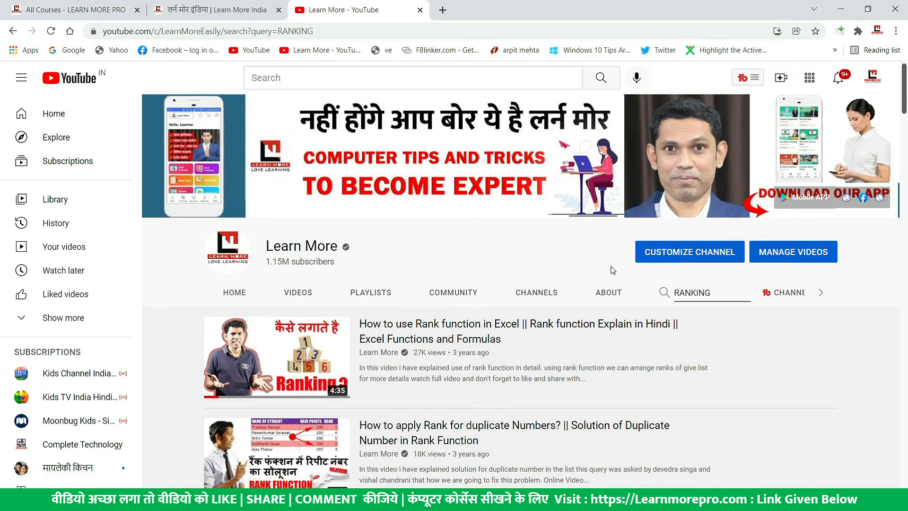
left_click(531, 296)
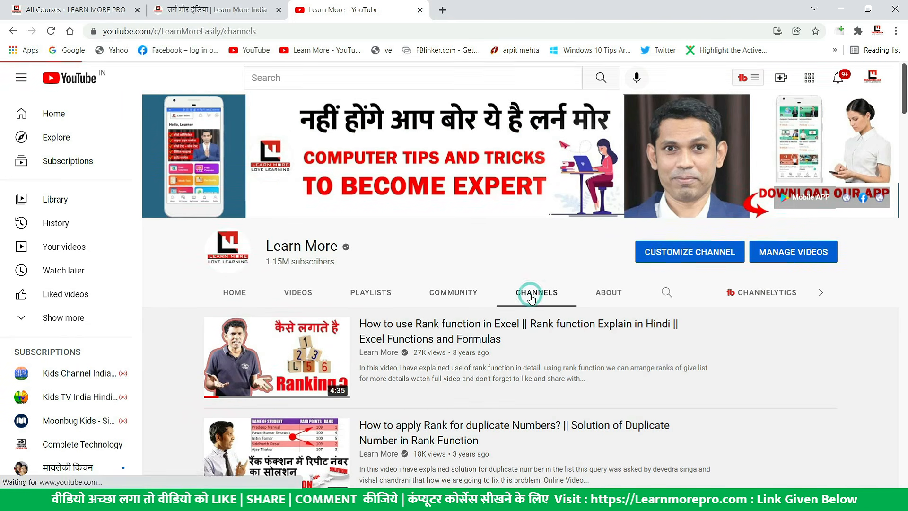
scroll(586, 284, "down", 2)
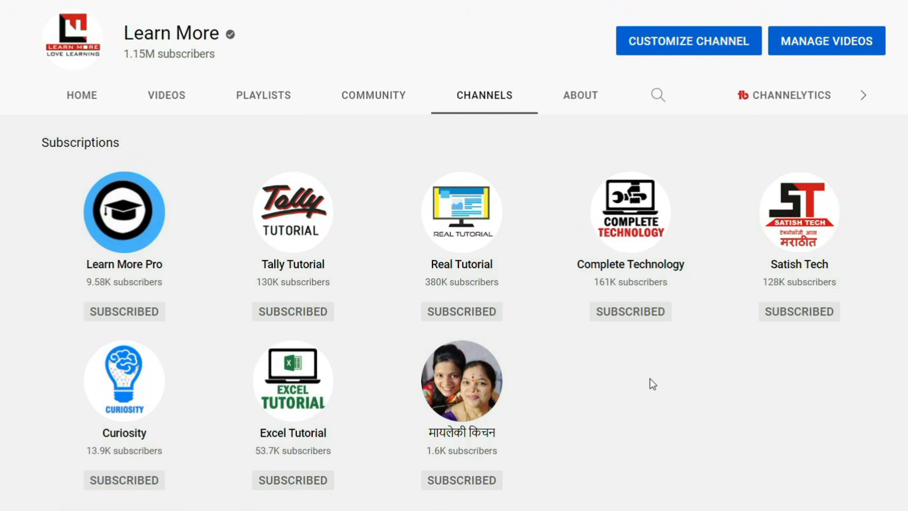
scroll(653, 378, "up", 3)
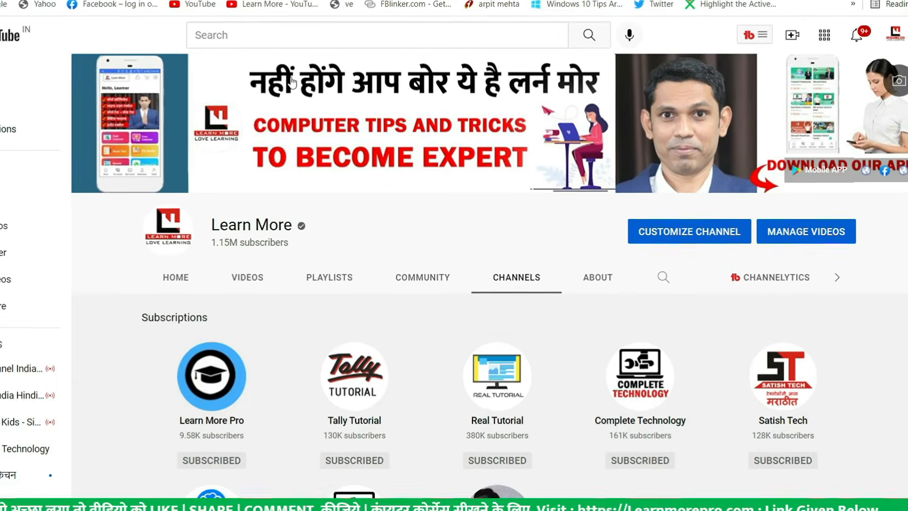
Switch back to Excel and examine question 8 in column J alongside the dates in B8:B32 and the sale in D8.
key("alt+Tab")
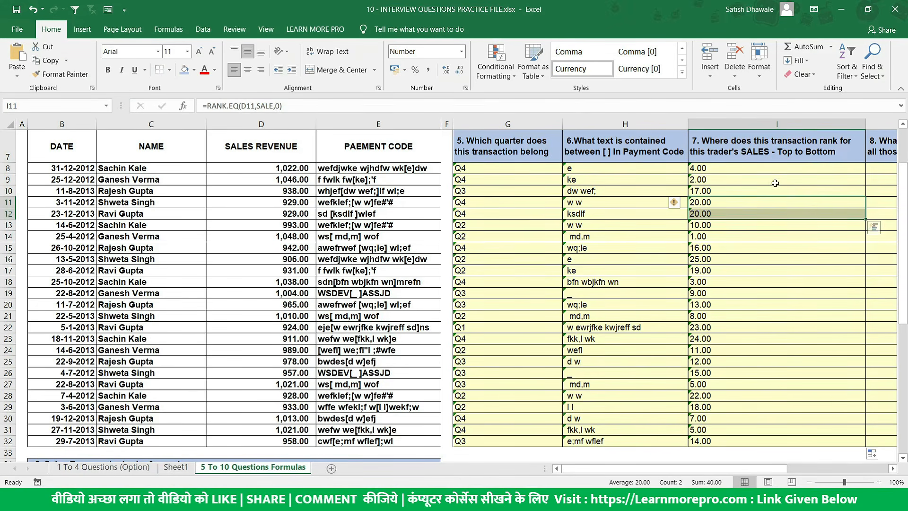
left_click(892, 468)
left_click_drag(893, 468, 892, 468)
left_click(520, 171)
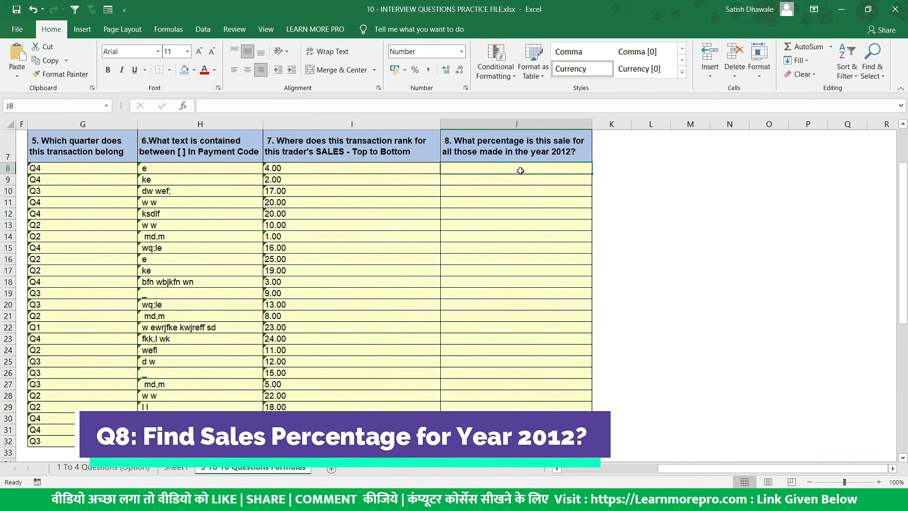
left_click_drag(513, 216, 133, 290)
left_click(71, 225)
scroll(71, 224, "left", 3)
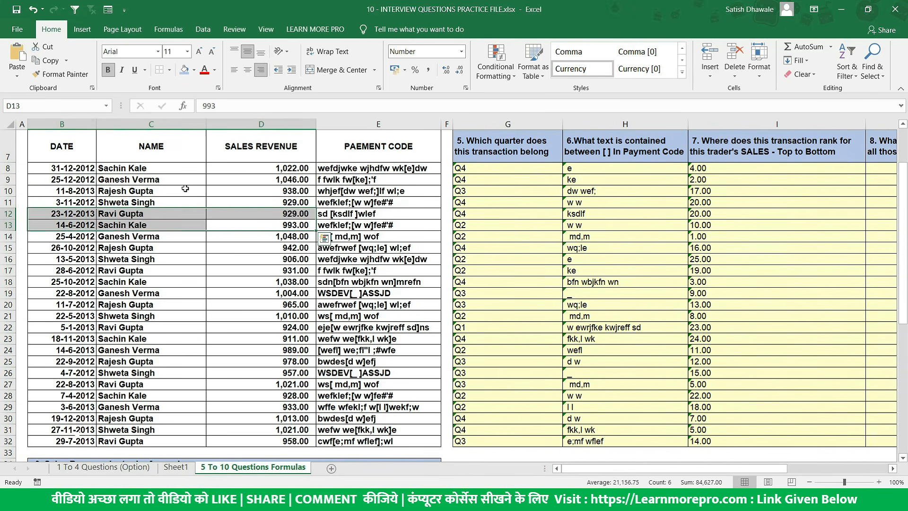
left_click_drag(62, 168, 75, 438)
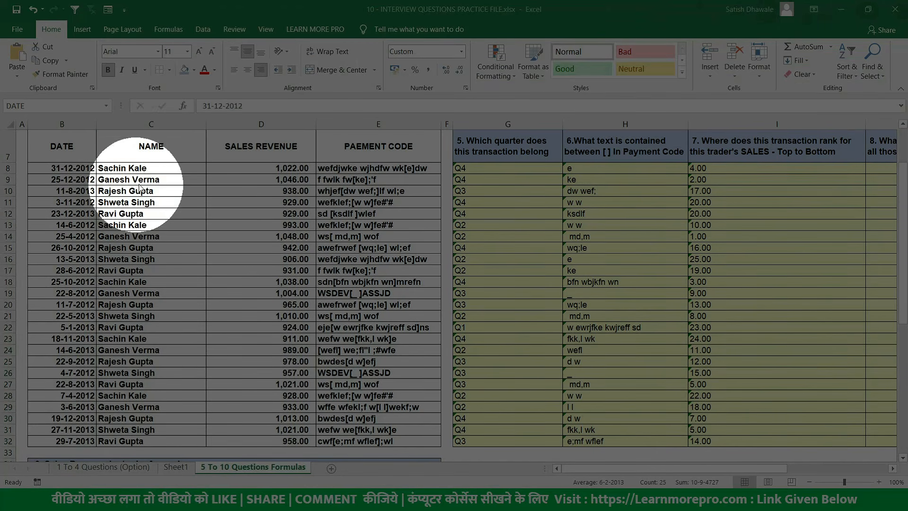
left_click(149, 168)
left_click(284, 166)
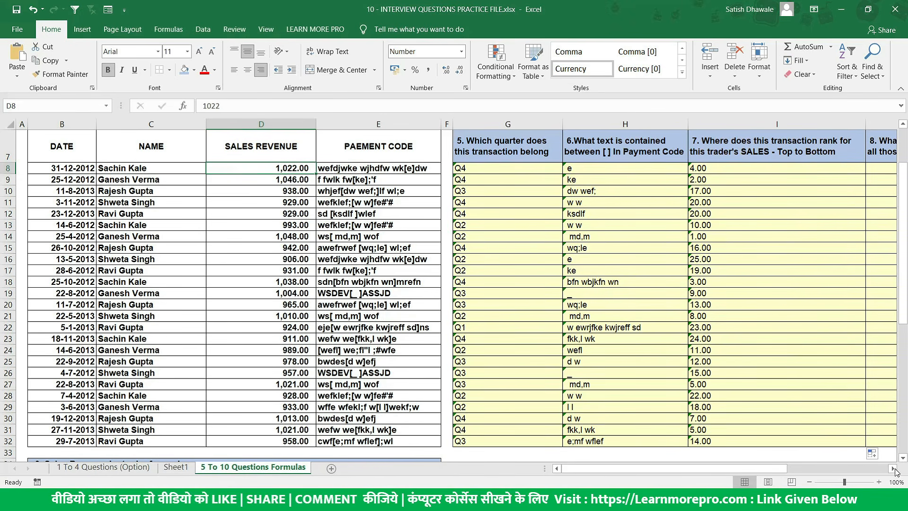
Compare the question 8 answer cell J8 with the date, name and sales revenue columns.
left_click(893, 469)
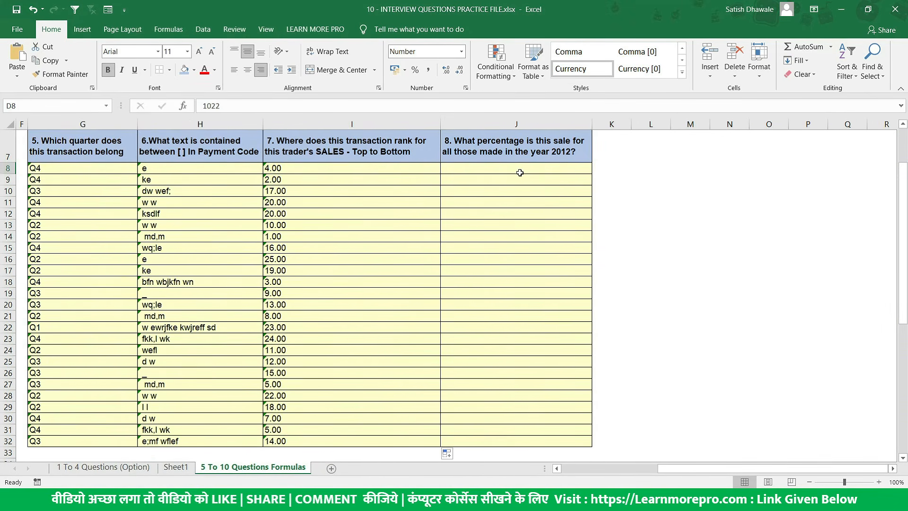
left_click(520, 173)
left_click_drag(520, 236, 90, 259)
left_click_drag(56, 168, 56, 396)
left_click_drag(145, 169, 150, 400)
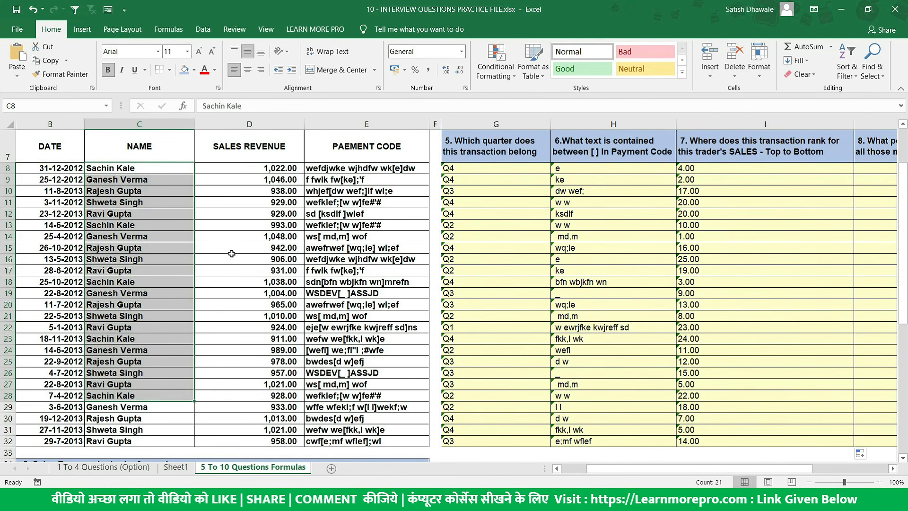
left_click_drag(246, 169, 246, 418)
left_click(239, 169)
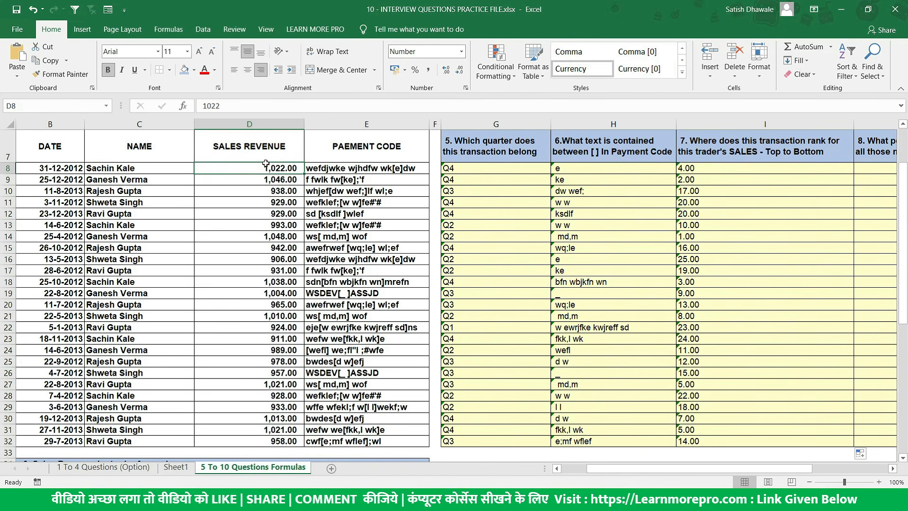
left_click(871, 168)
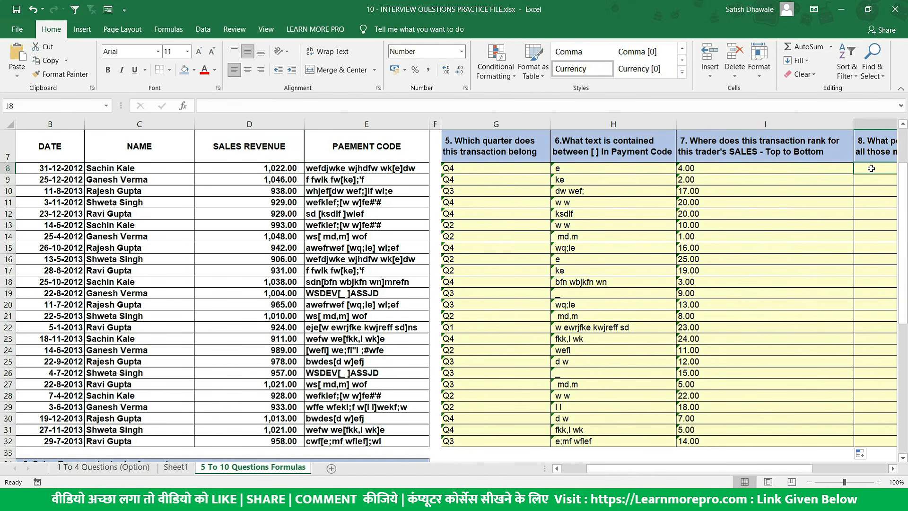
left_click_drag(297, 169, 270, 441)
left_click(275, 167)
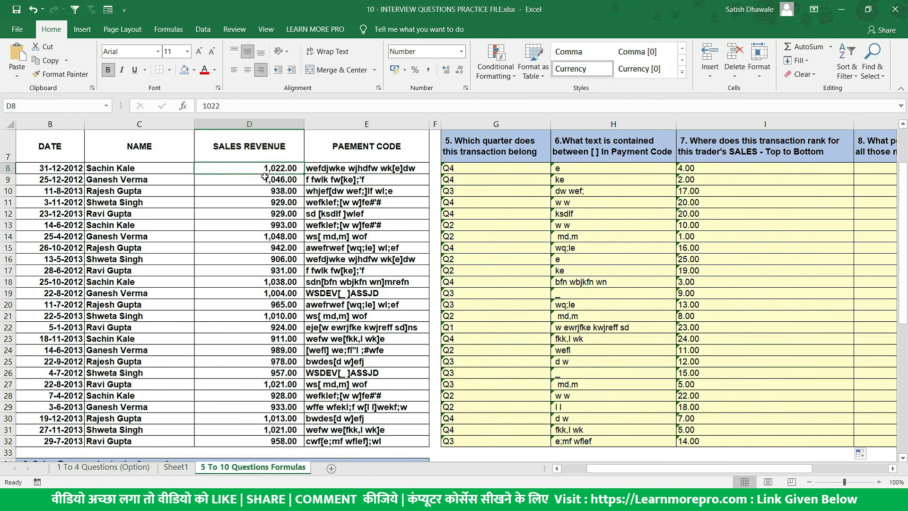
Examine the dates in B8:B32 and the sales in D8:D32 with the question 8 column in view.
scroll(243, 202, "down", 1, "ctrl")
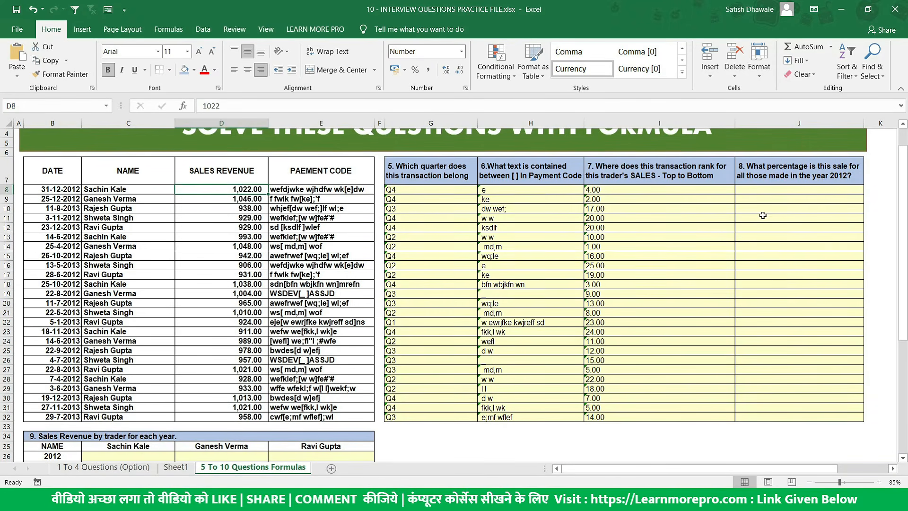
left_click(774, 192)
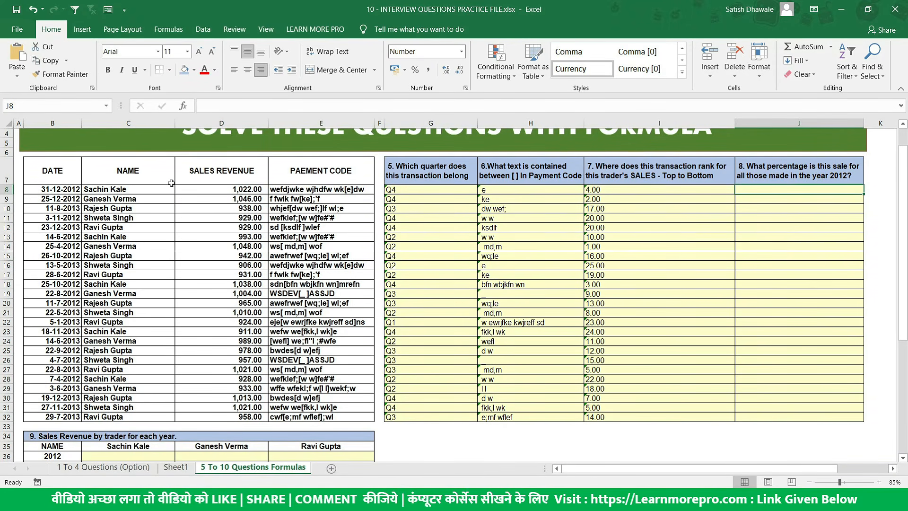
left_click_drag(64, 191, 65, 342)
left_click_drag(70, 191, 47, 416)
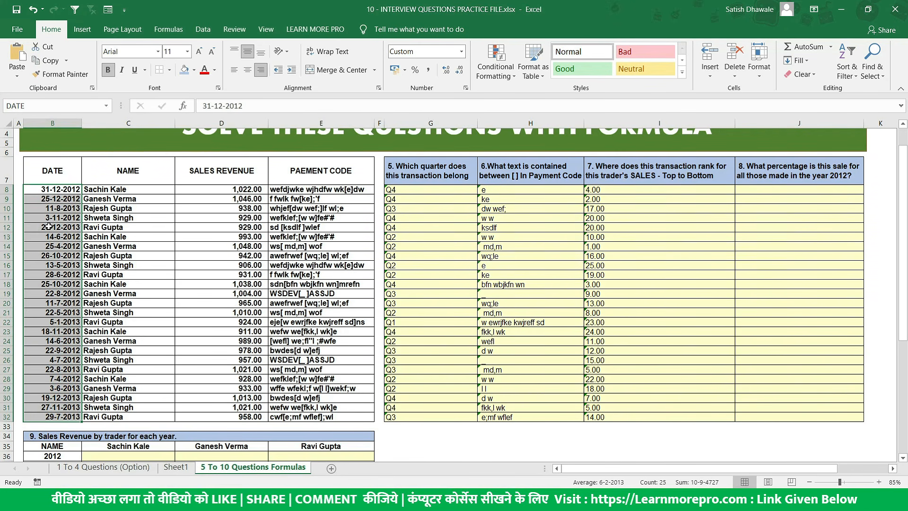
left_click_drag(247, 189, 265, 417)
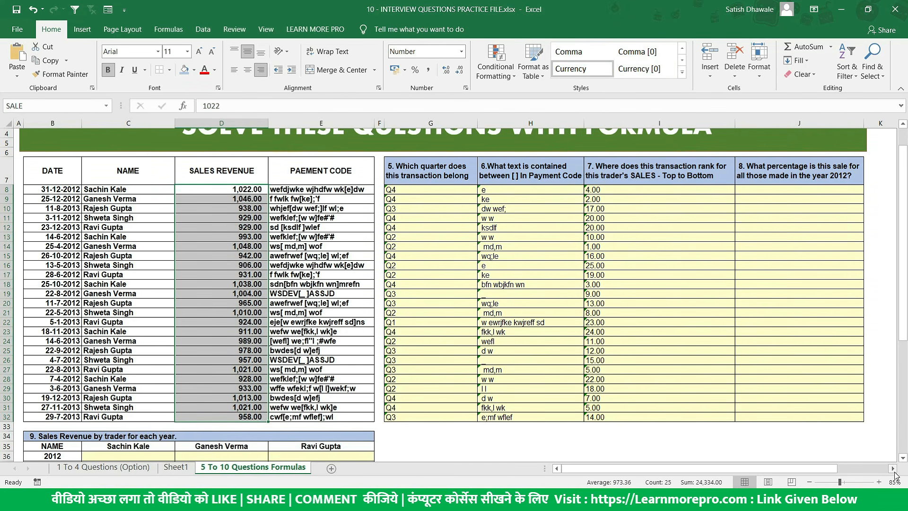
scroll(828, 386, "right", 3)
left_click(679, 190)
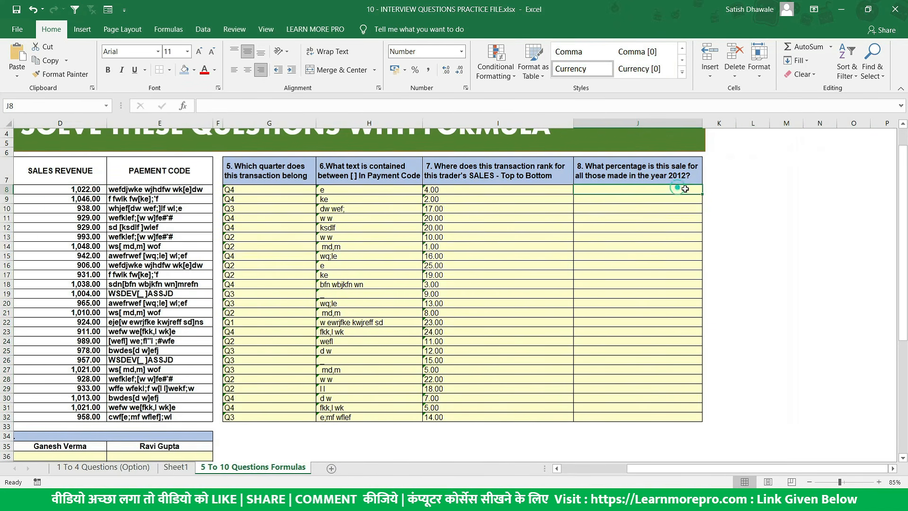
type("=")
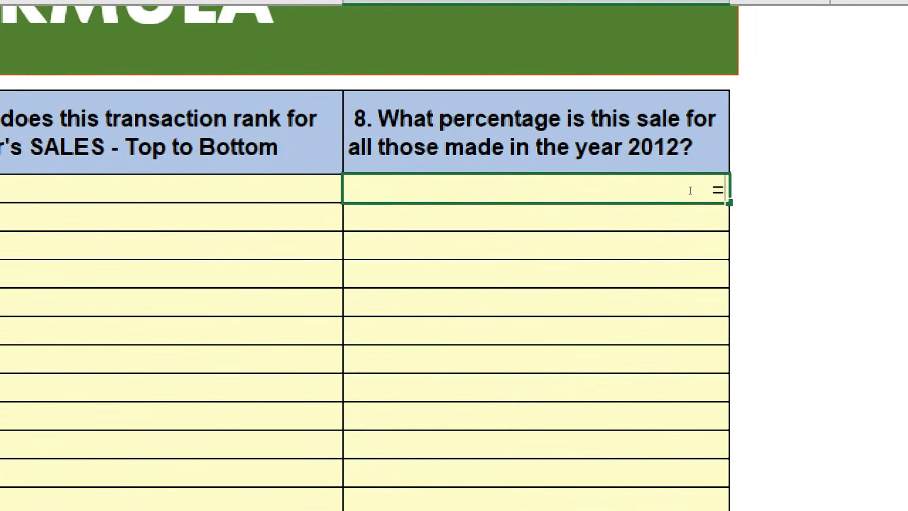
type("SUMIF")
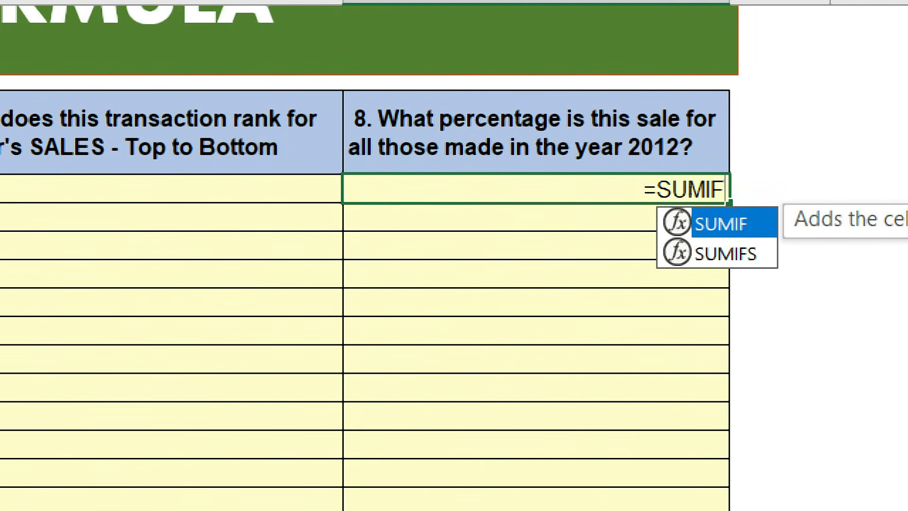
key("Down")
key("Up")
key("Down")
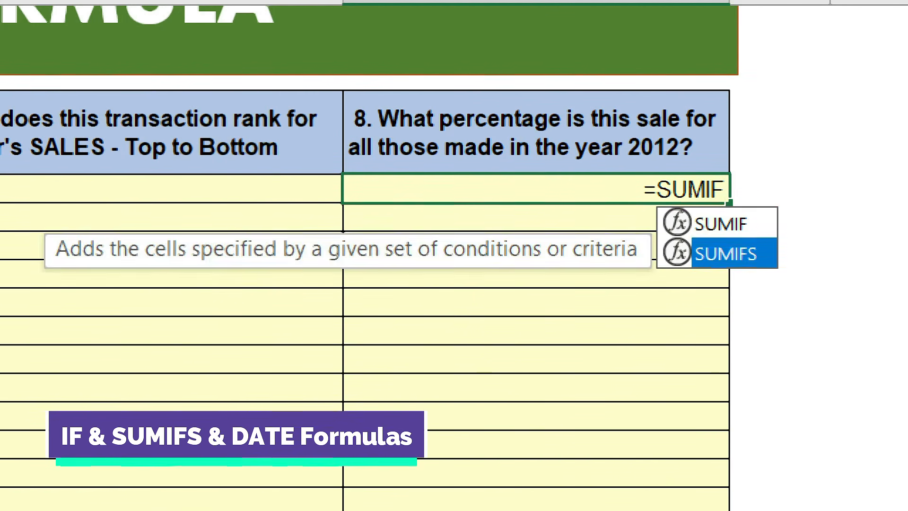
key("Escape")
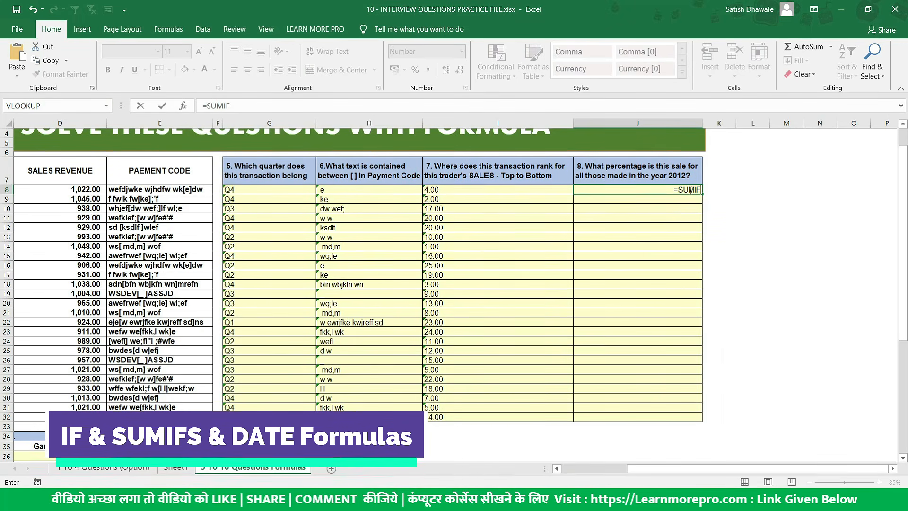
type("S")
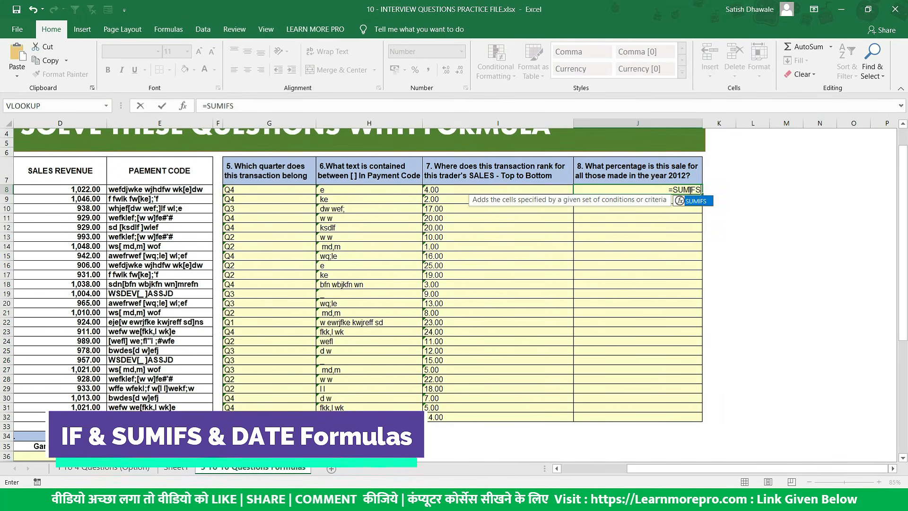
type("(")
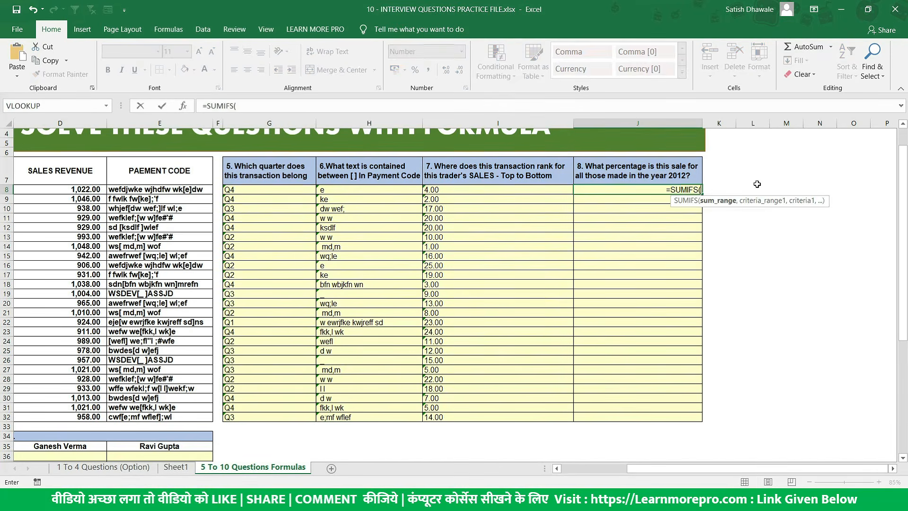
key("Escape")
Left-align the content of cell J8.
left_click(233, 69)
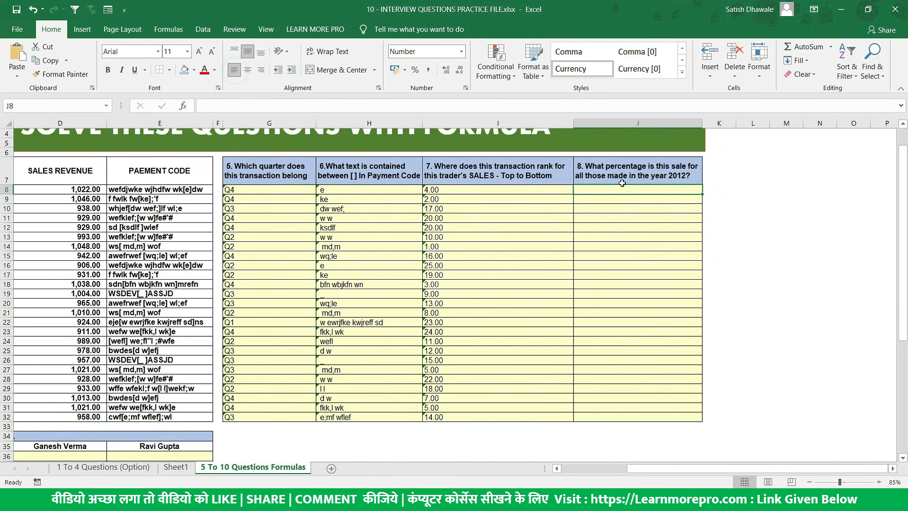
type("=SUMIFS")
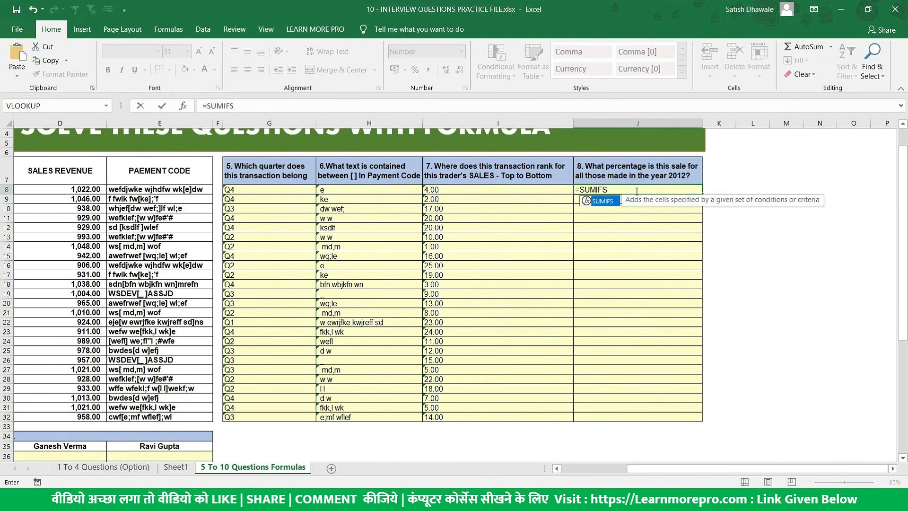
key("Escape")
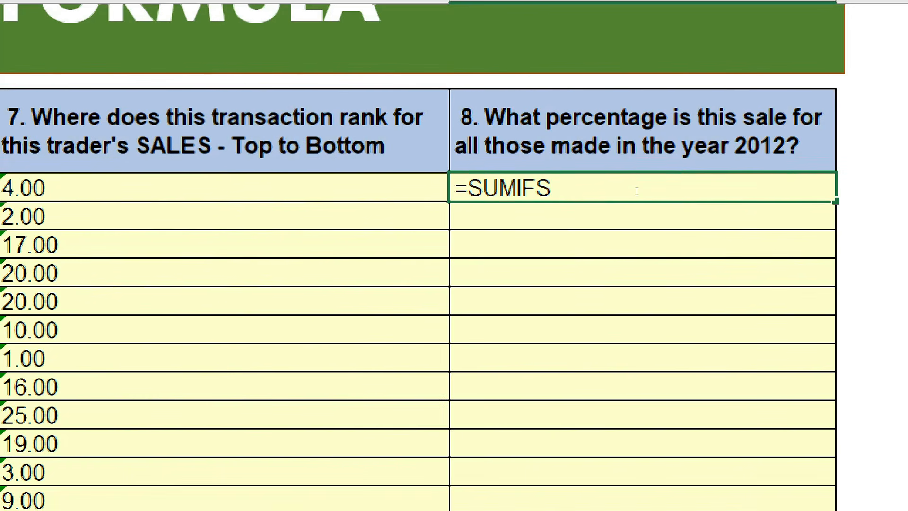
type("(")
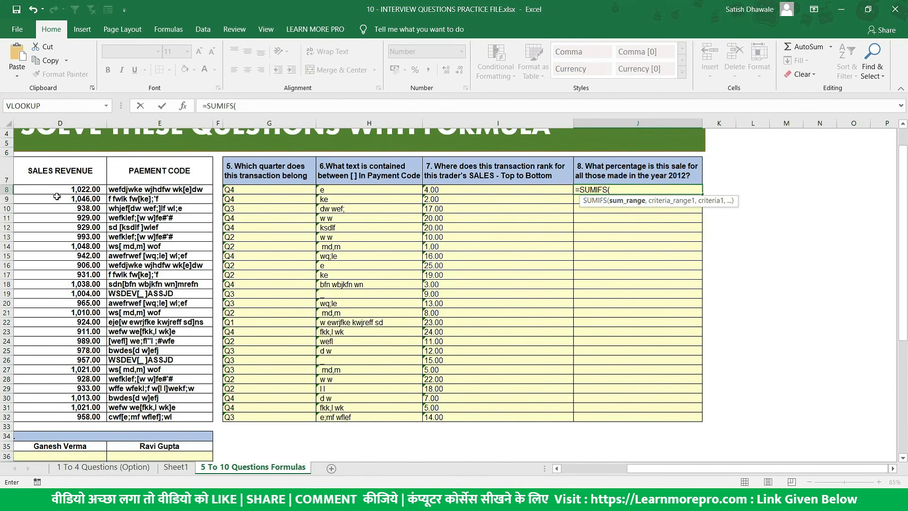
left_click_drag(56, 191, 38, 416)
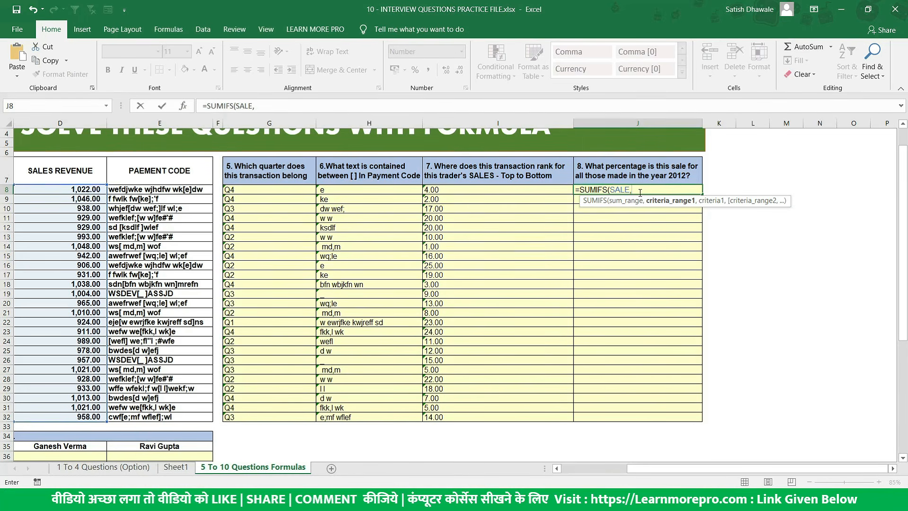
left_click_drag(810, 467, 630, 468)
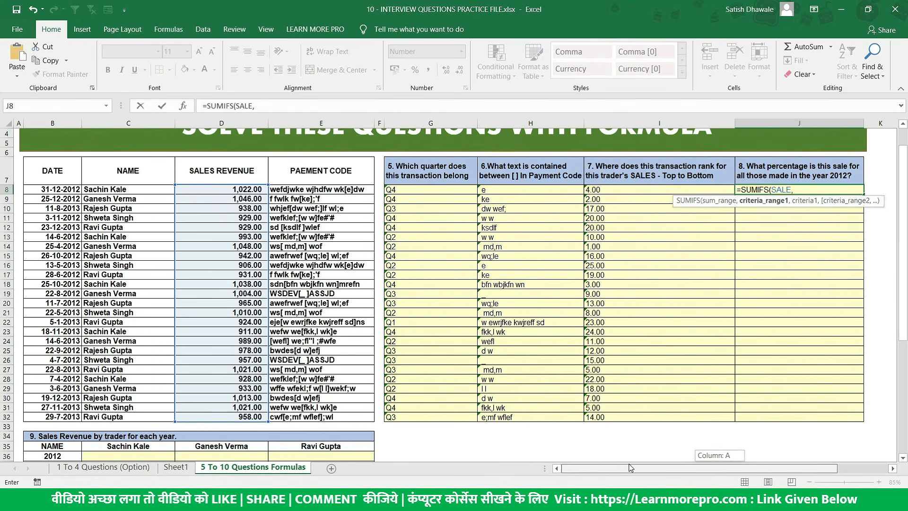
left_click_drag(40, 189, 56, 417)
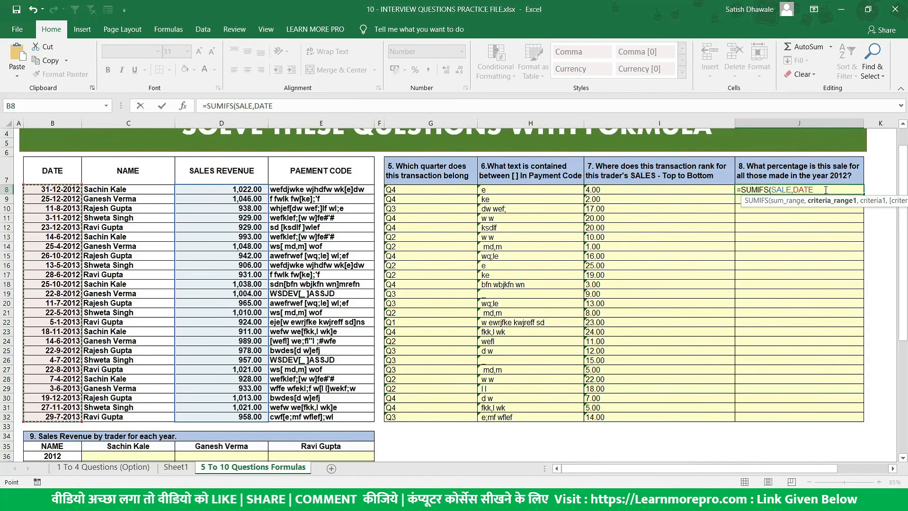
key("Escape")
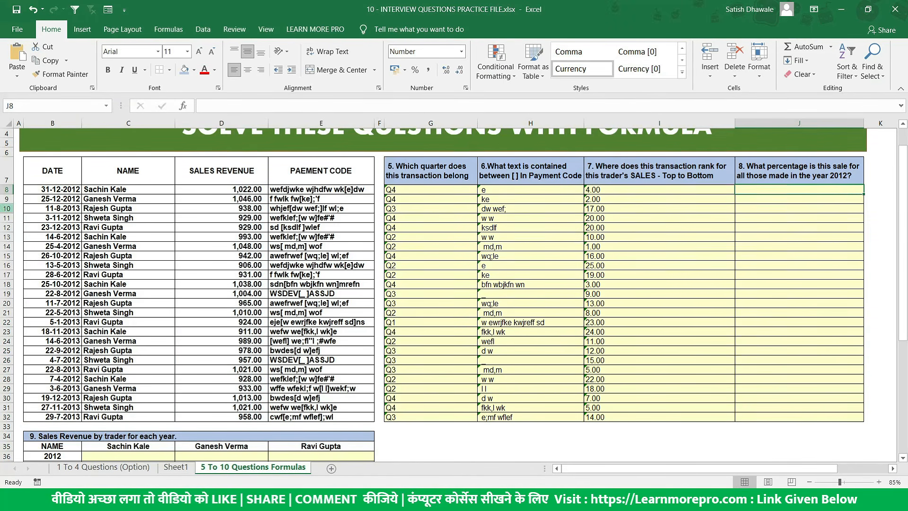
Change the heading of the date column in B7 to TDATE.
left_click_drag(55, 189, 57, 419)
left_click(51, 173)
type("T")
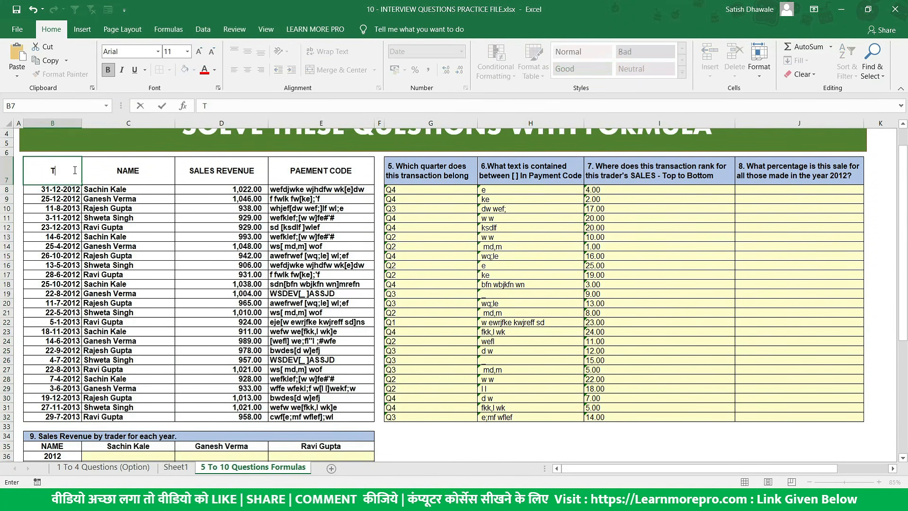
type("DATE")
key("Return")
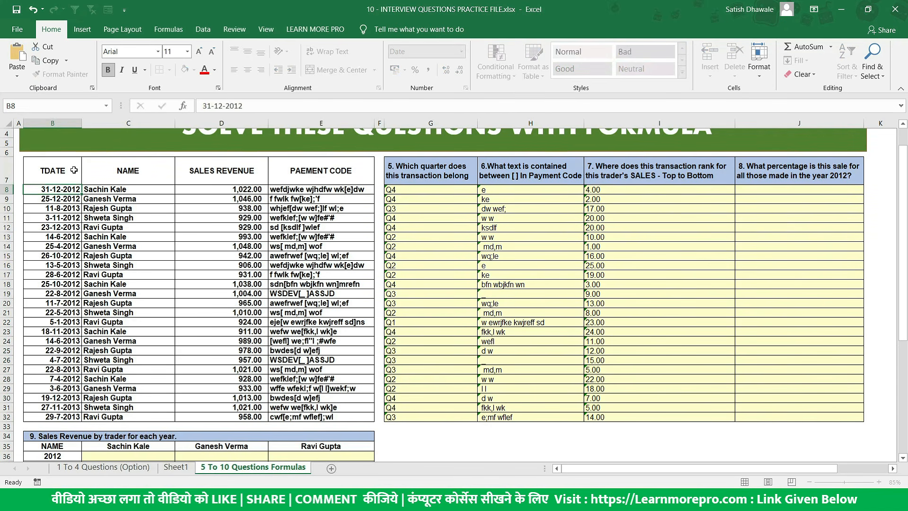
Rename the workbook's named range DATE, covering the dates in B8:B32, to TDATE.
left_click_drag(63, 186, 67, 400)
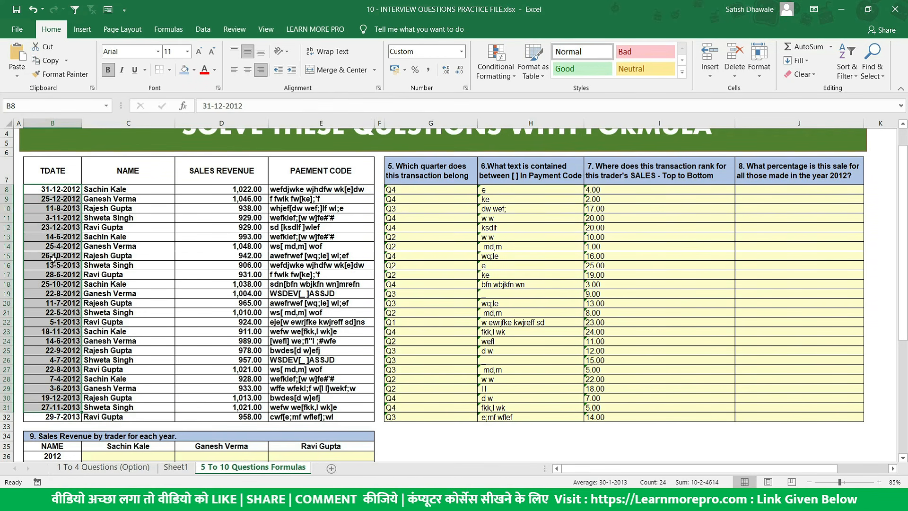
left_click_drag(60, 189, 67, 421)
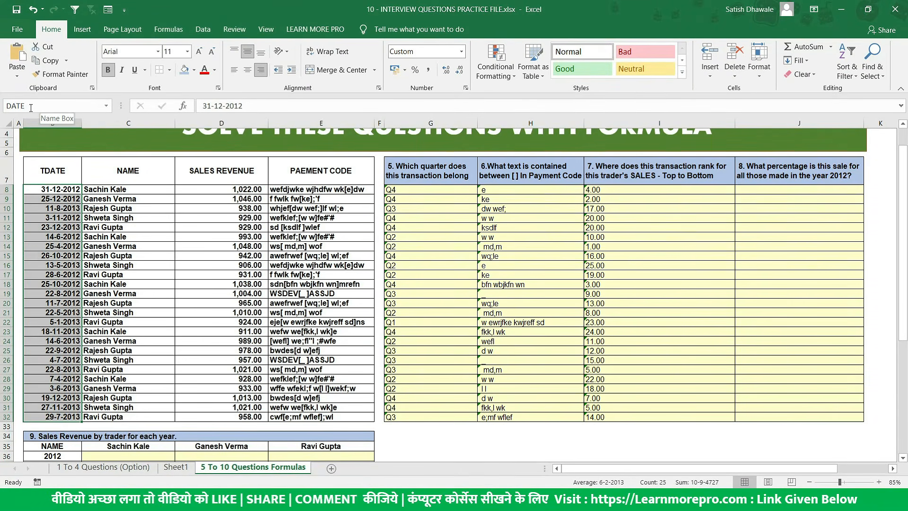
left_click(168, 30)
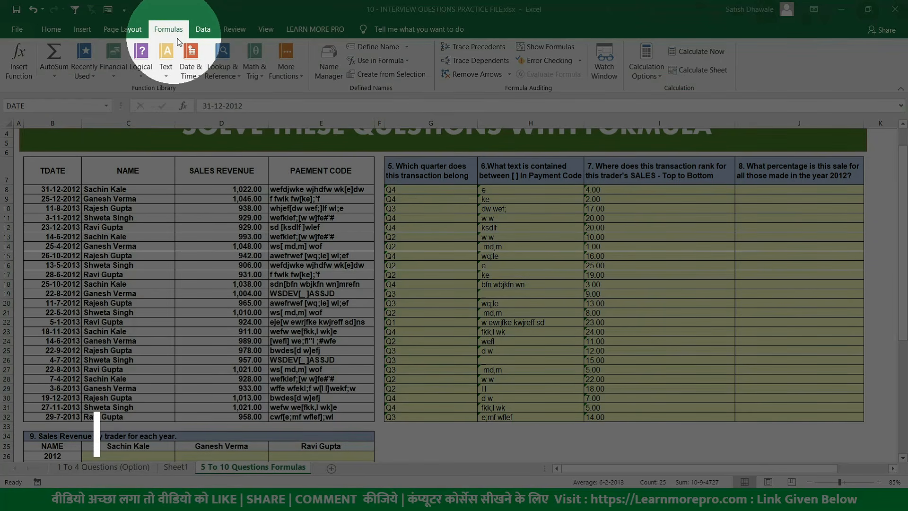
left_click(328, 71)
left_click(328, 71)
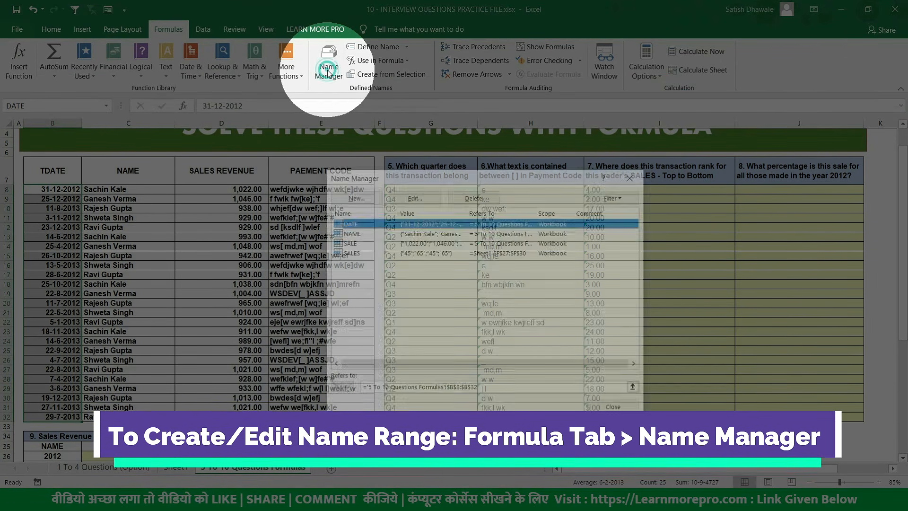
left_click(364, 222)
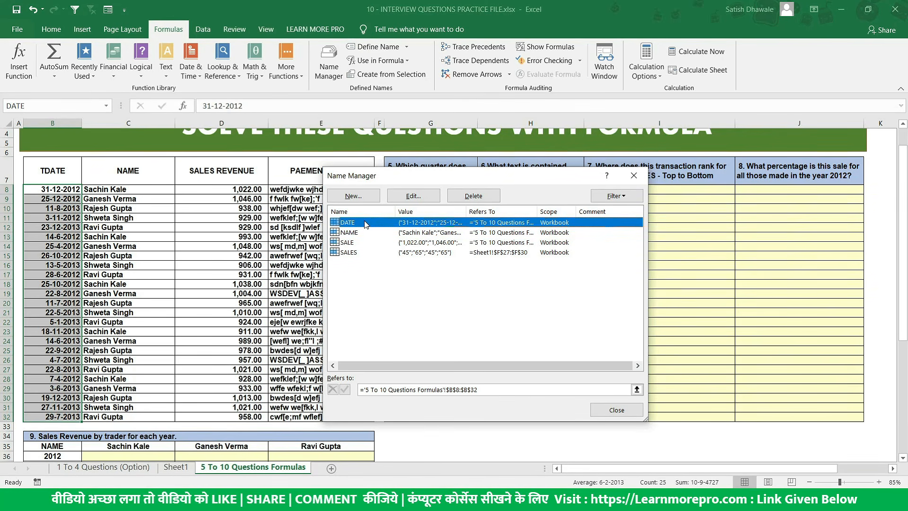
left_click(413, 196)
key("Home")
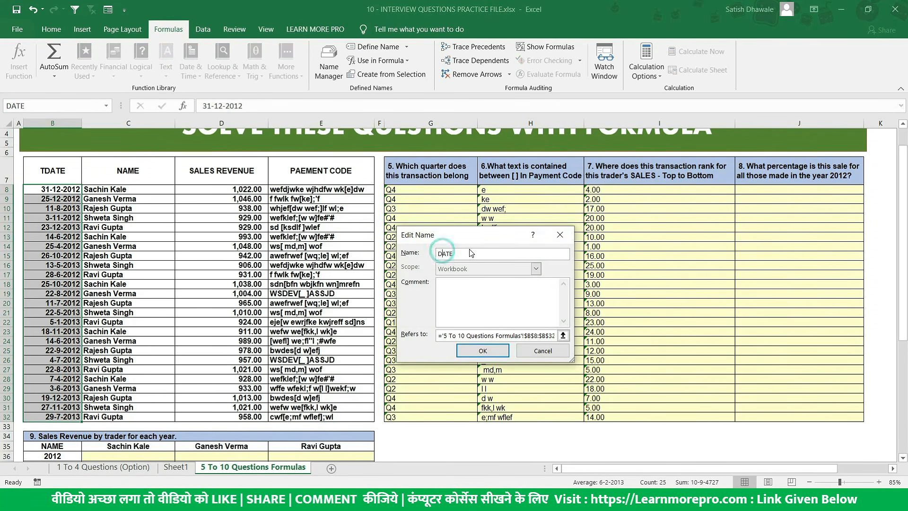
type("T")
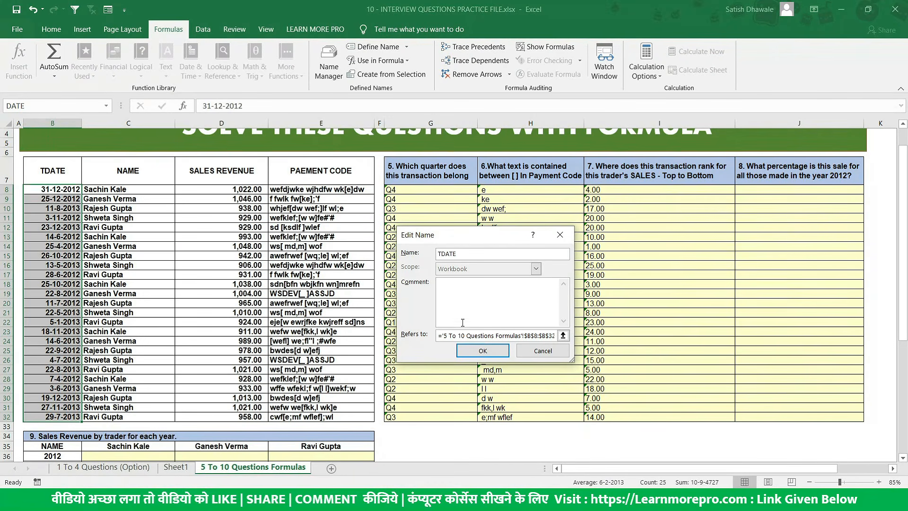
left_click(482, 353)
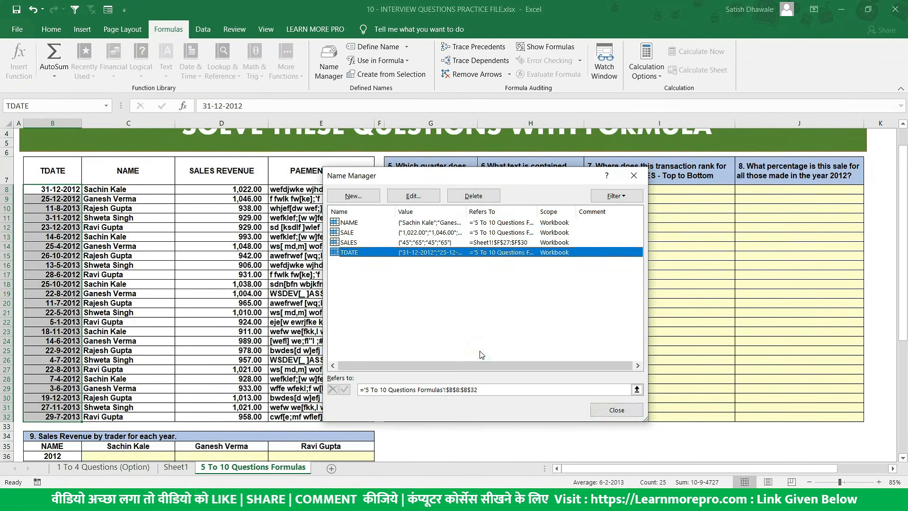
left_click(616, 410)
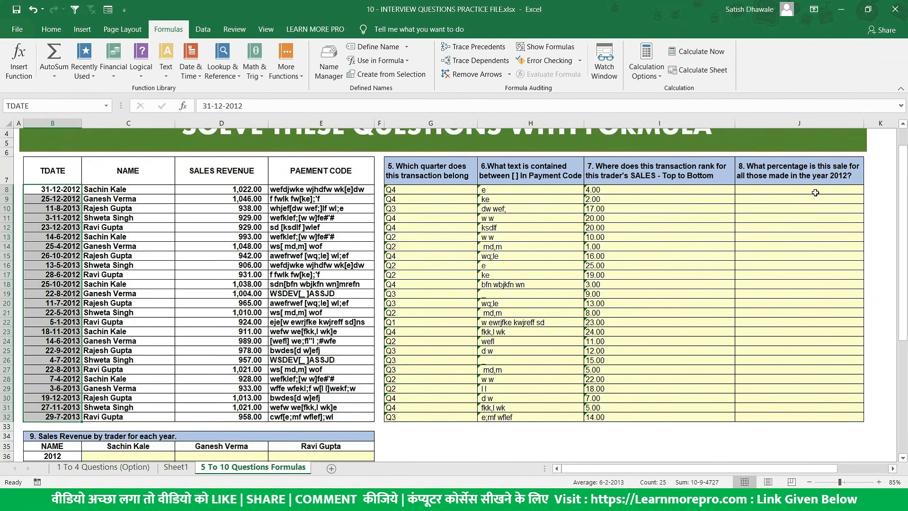
Start a SUMIFS formula in J8 with the SALE range D8:D32 as sum range and TDATE as first criteria range.
left_click(817, 193)
type("=SUMIFS(")
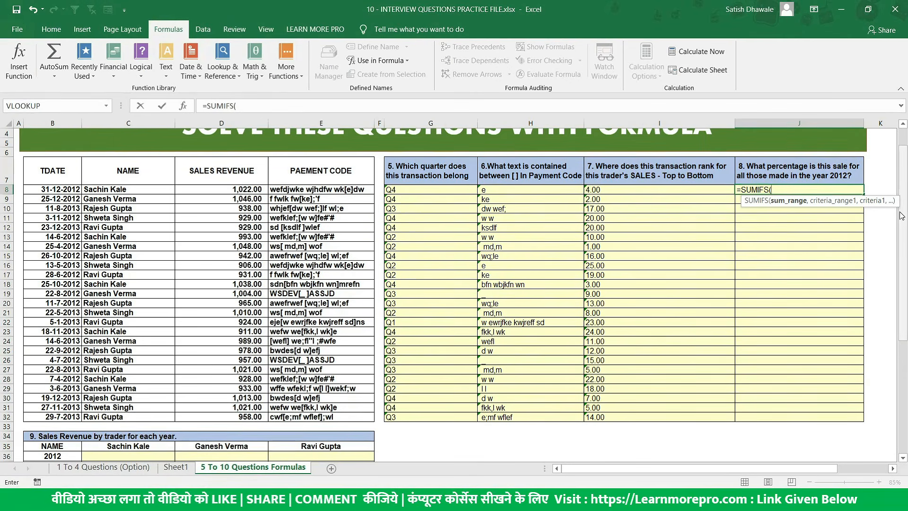
left_click(214, 183)
left_click_drag(214, 190, 215, 413)
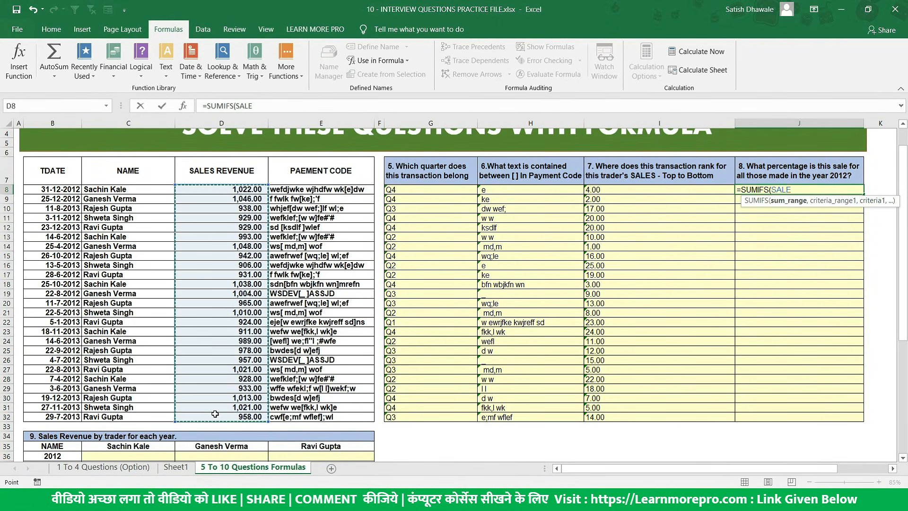
type(",")
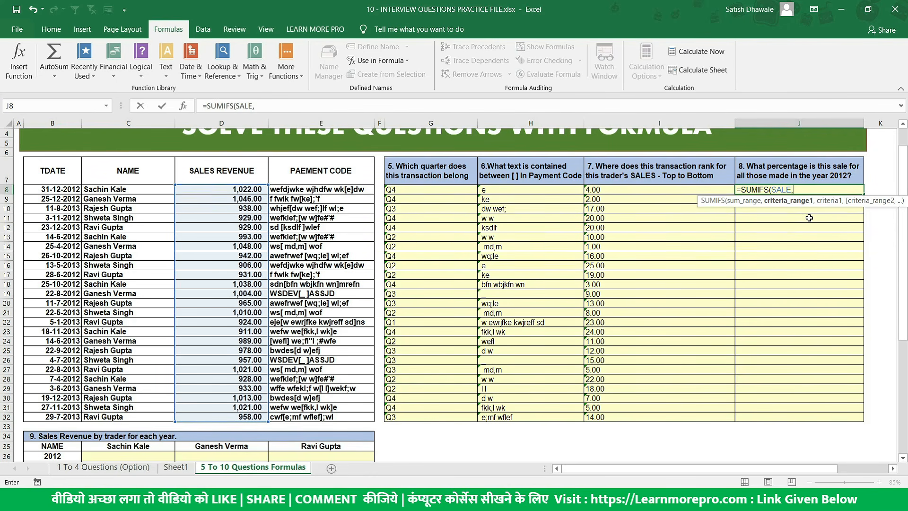
left_click_drag(70, 192, 76, 418)
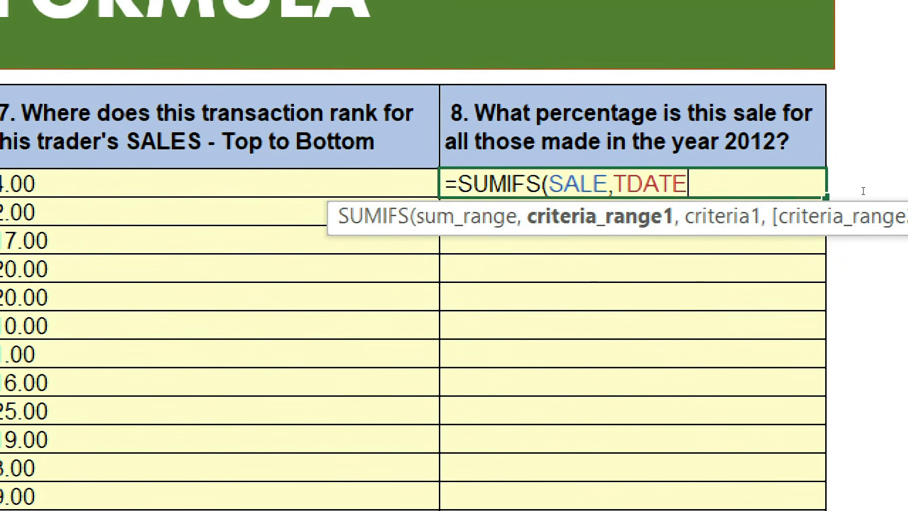
Add ">"&DATE(2012,1,1) as the first criterion of the SUMIFS formula in J8.
type(",")
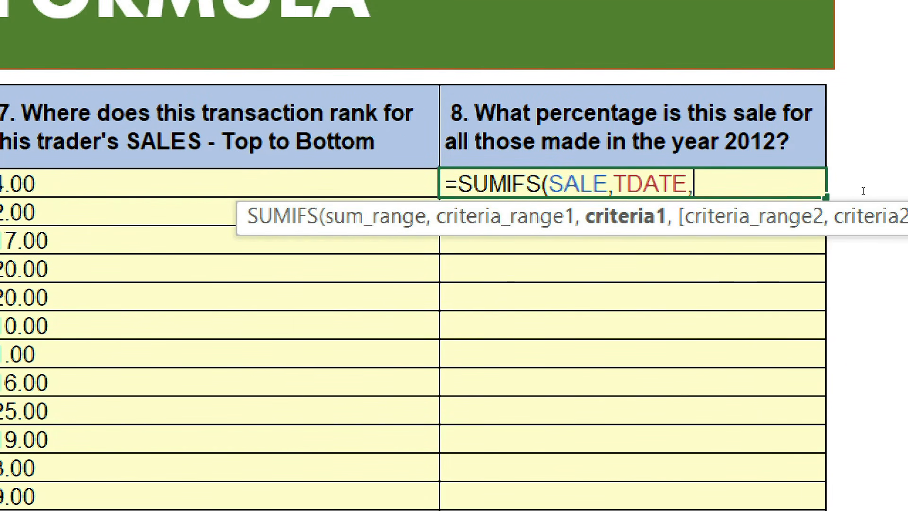
key("BackSpace")
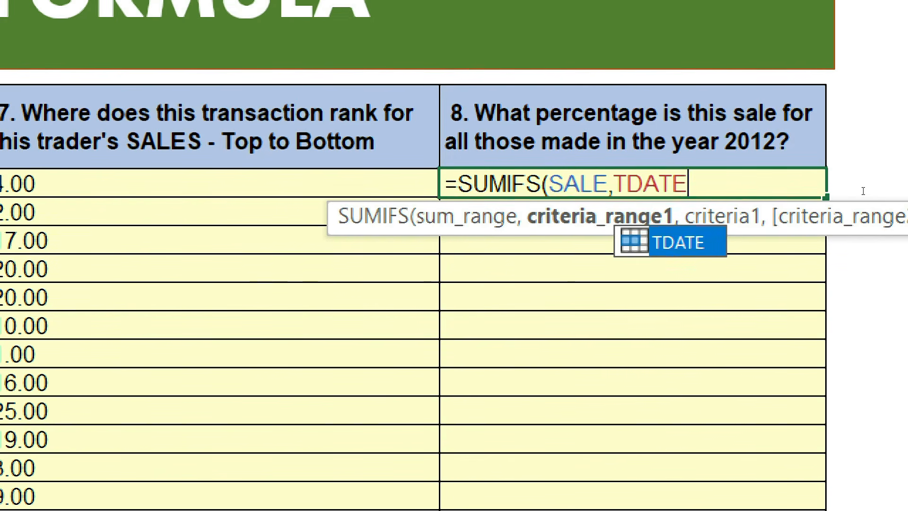
type(",\"")
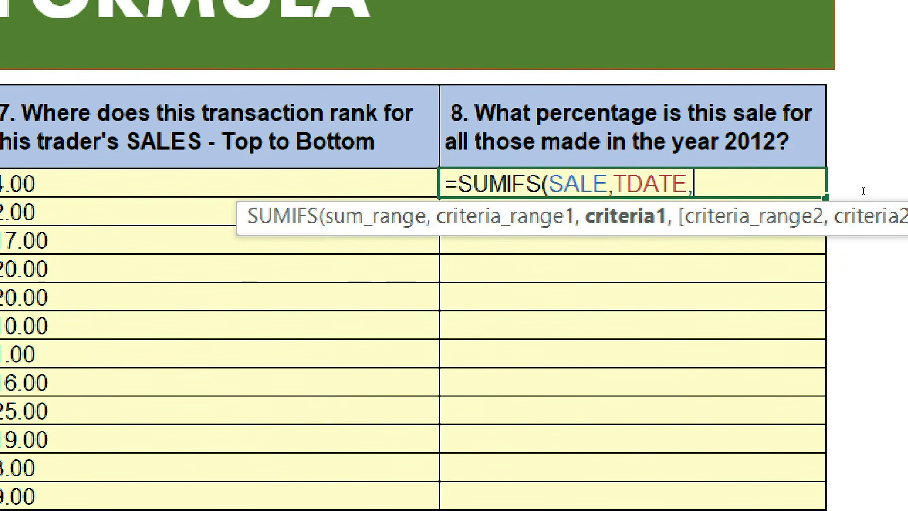
type(">\"&")
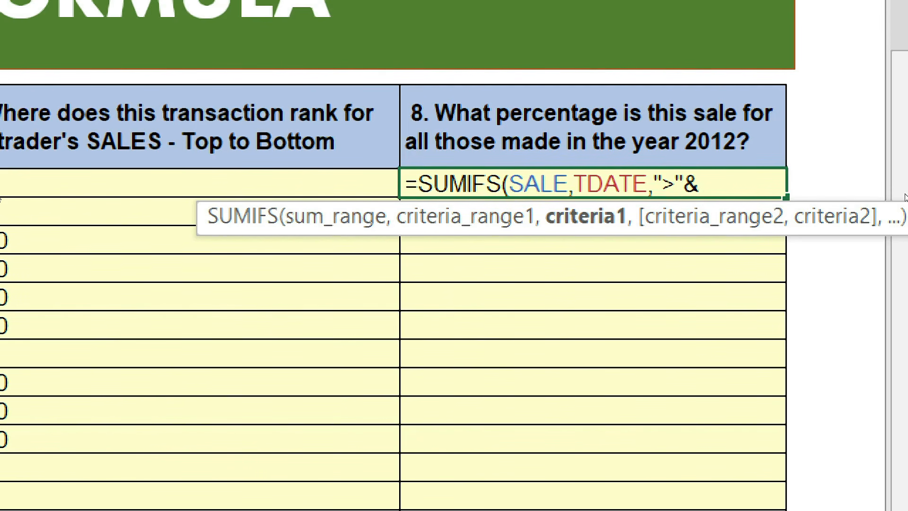
type("DATE")
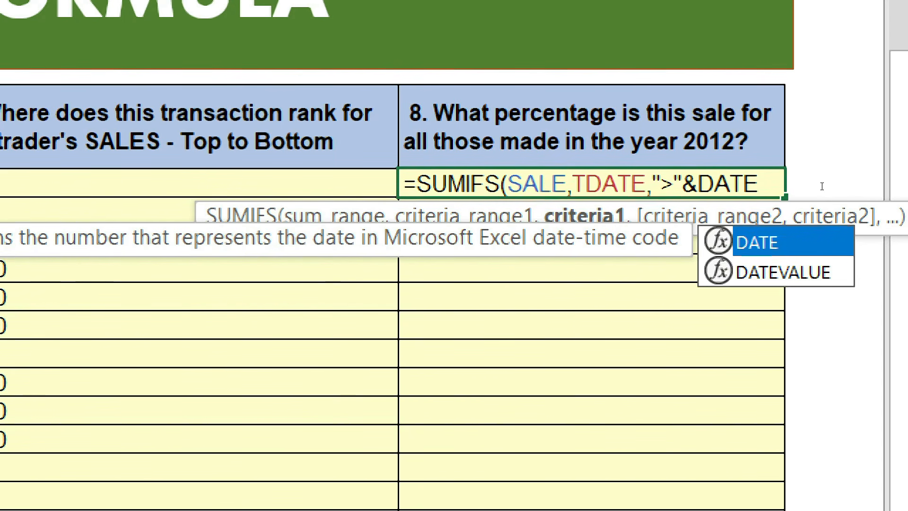
type("(")
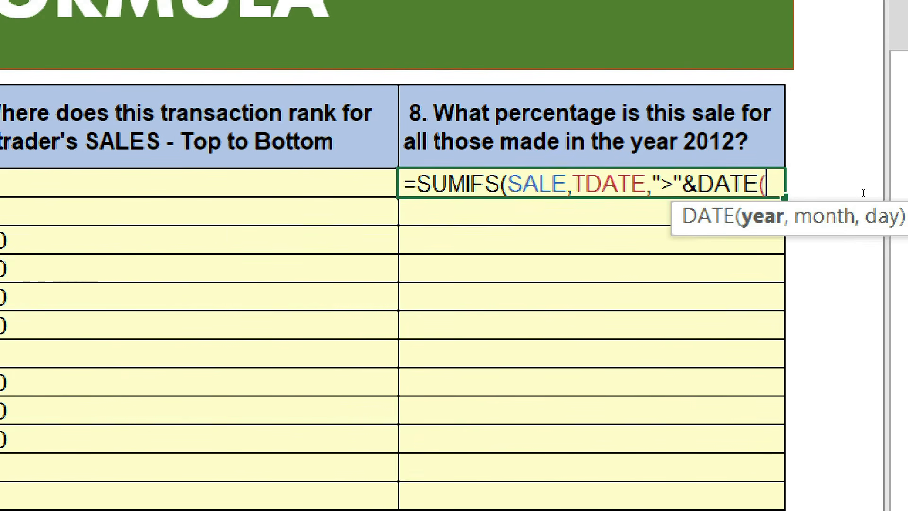
type("20")
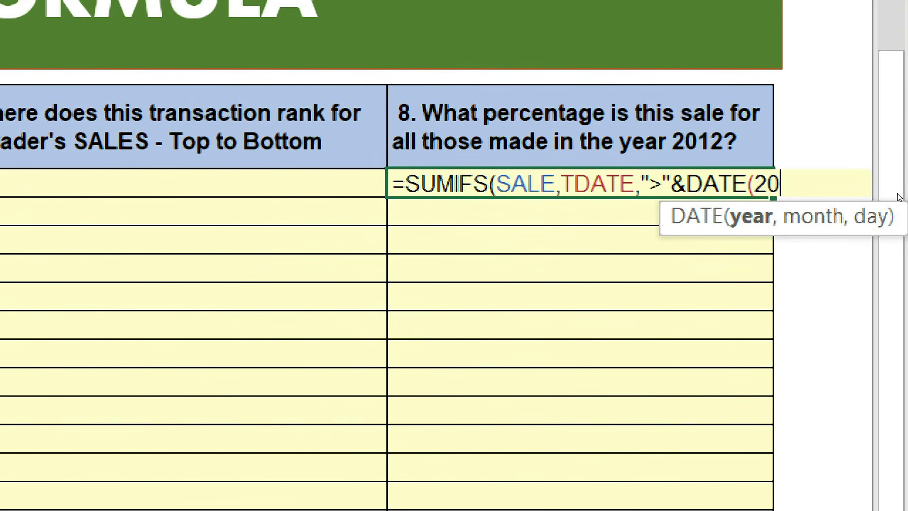
type("12,")
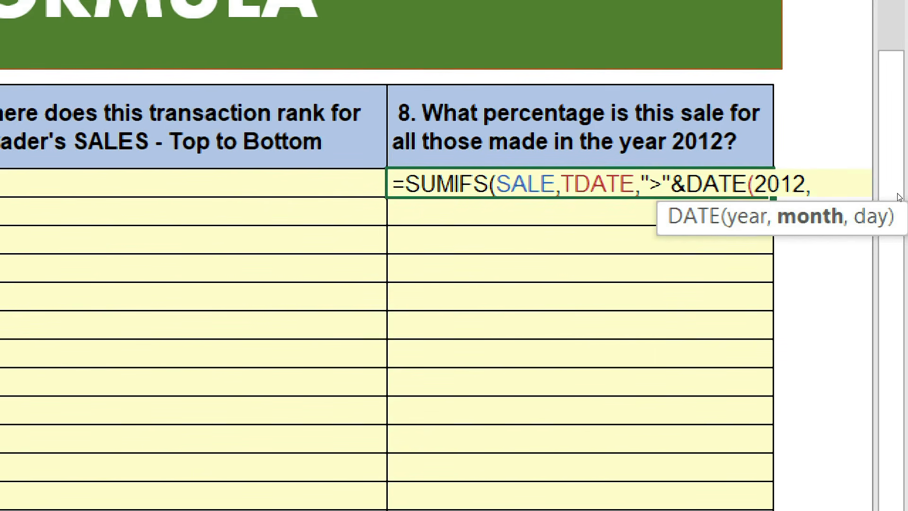
type("1,1")
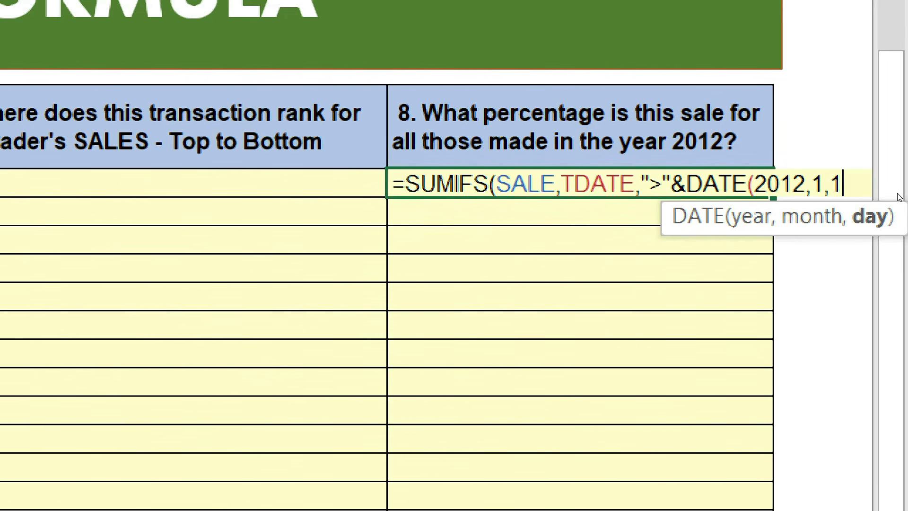
type(")")
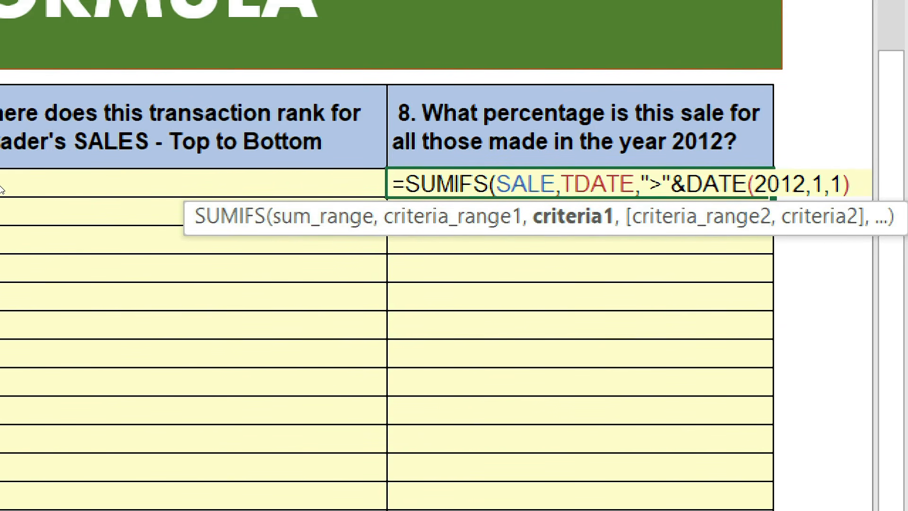
Add the TDATE range B8:B32 as the second criteria range of the SUMIFS formula.
type(",")
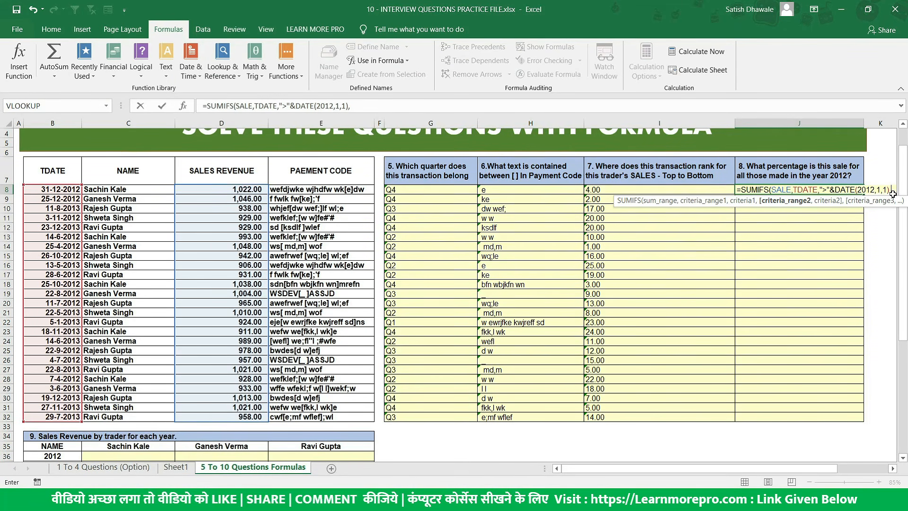
left_click_drag(54, 189, 56, 418)
left_click(893, 468)
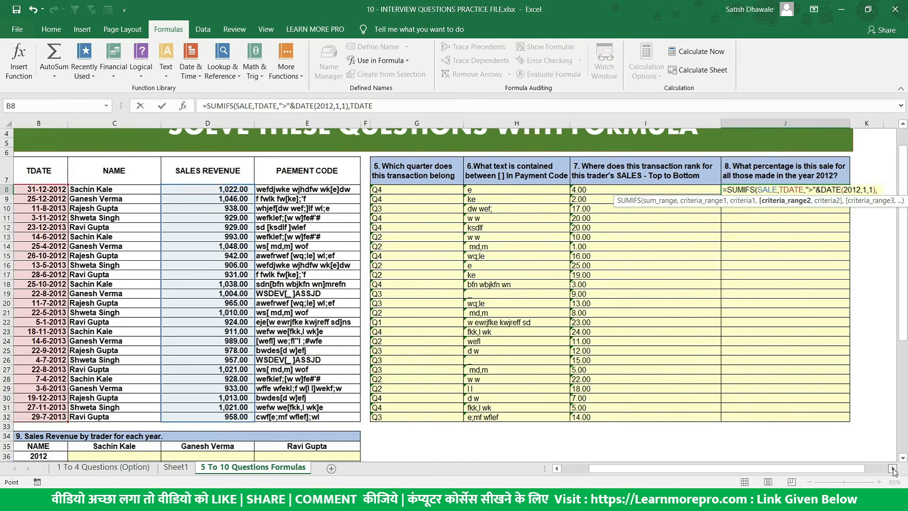
left_click(894, 469)
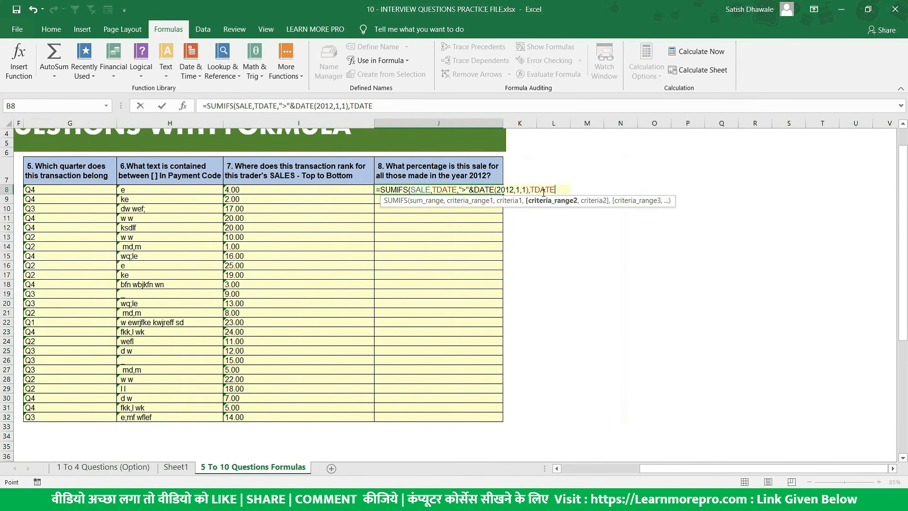
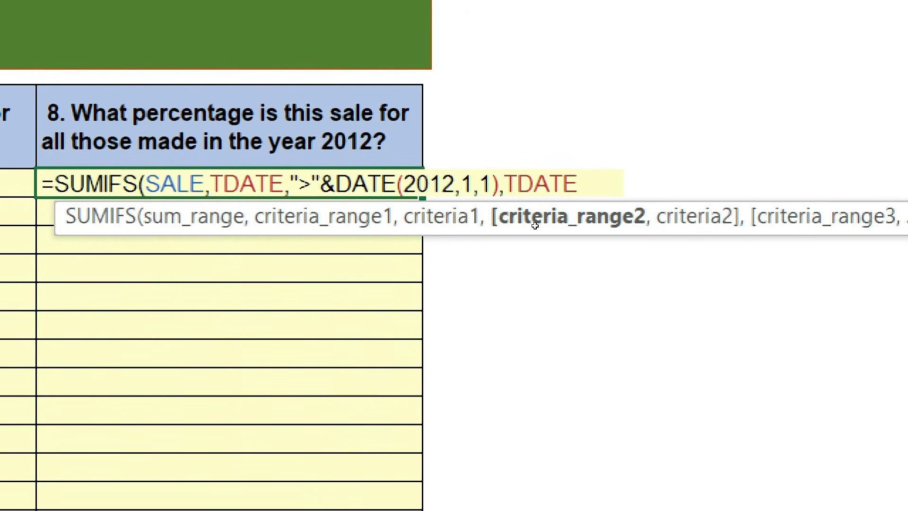
type(",,")
key("BackSpace")
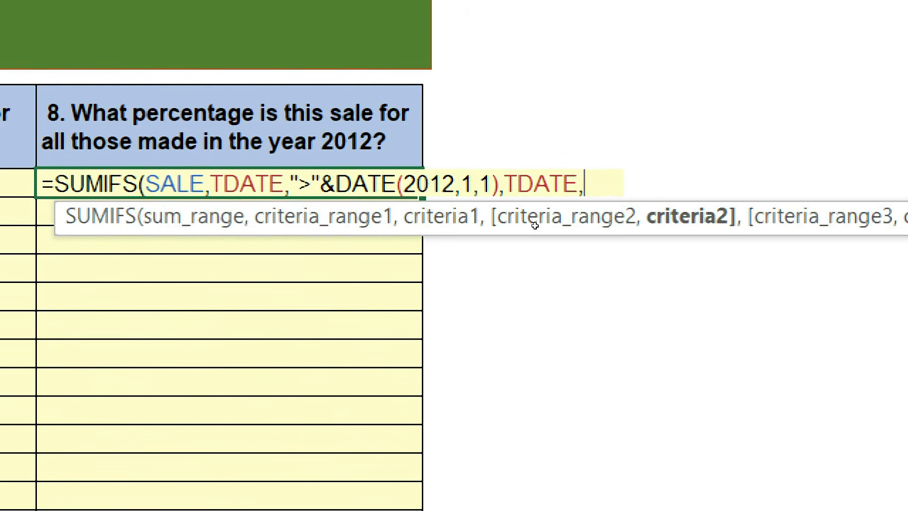
Enter "<"&DATE(2012,12,31) as the second criterion of the SUMIFS formula.
type("\"<\"")
type("&")
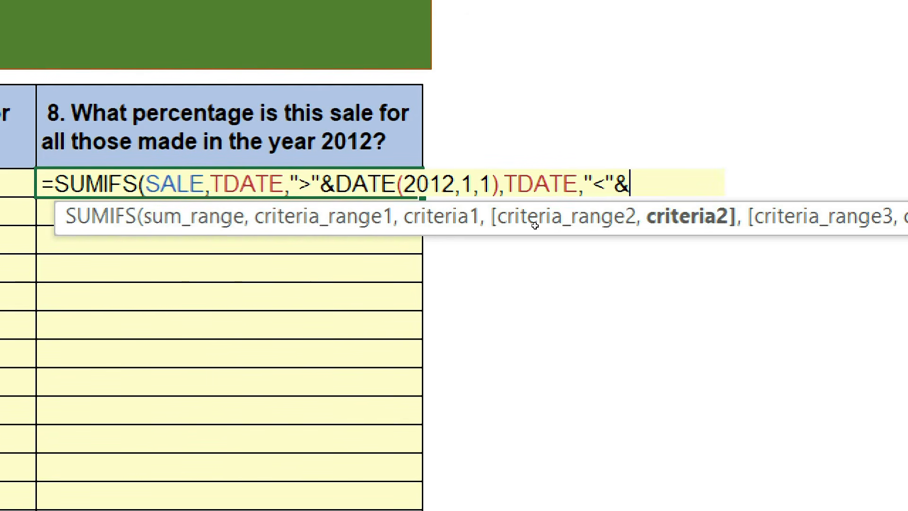
type("DATE(")
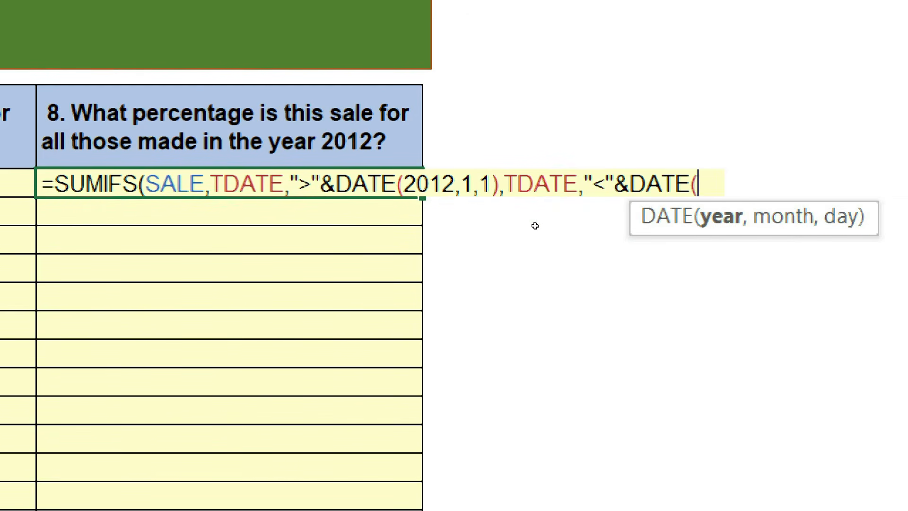
type("2012,")
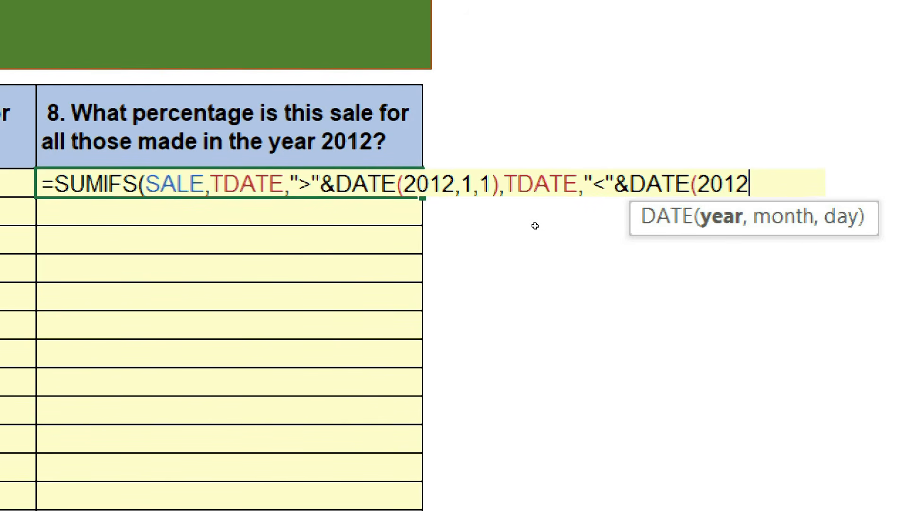
type("12,31")
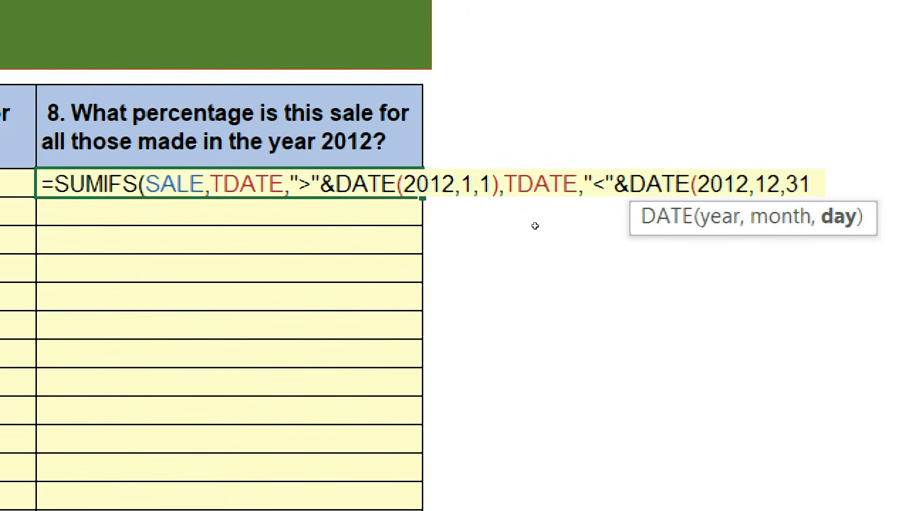
type(")")
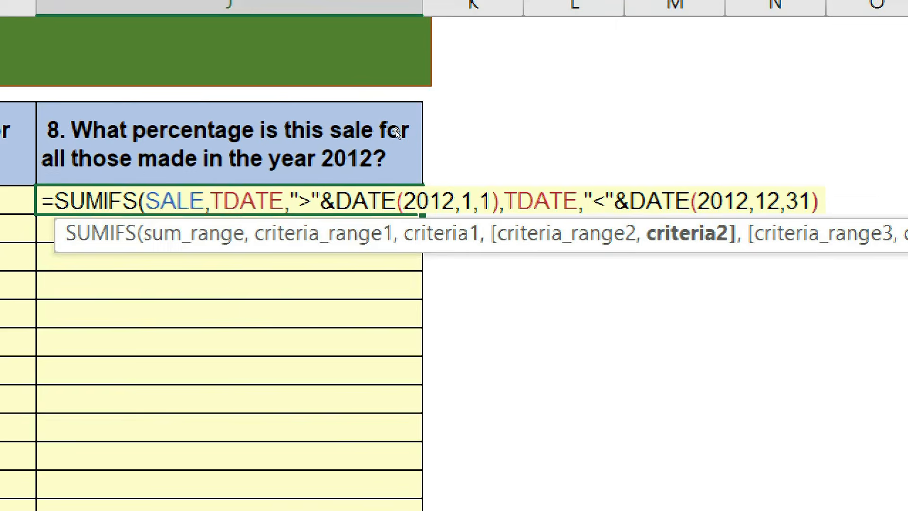
Commit the SUMIFS formula in J8 and accept the correction that adds the missing closing parenthesis.
mouse_move(210, 203)
left_mouse_down()
mouse_move(517, 202)
mouse_move(498, 203)
left_mouse_up()
left_click_drag(504, 202, 766, 202)
left_click_drag(629, 185, 637, 186)
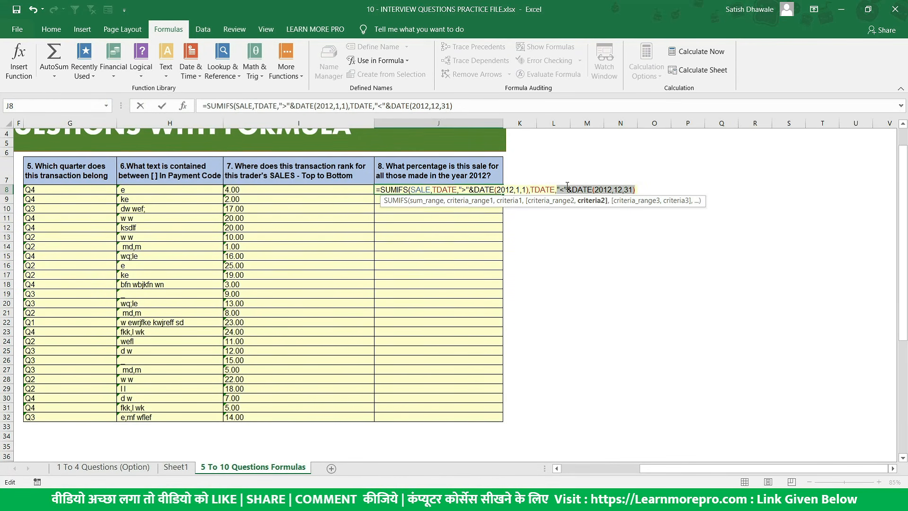
left_click(523, 188)
left_click_drag(495, 189, 629, 188)
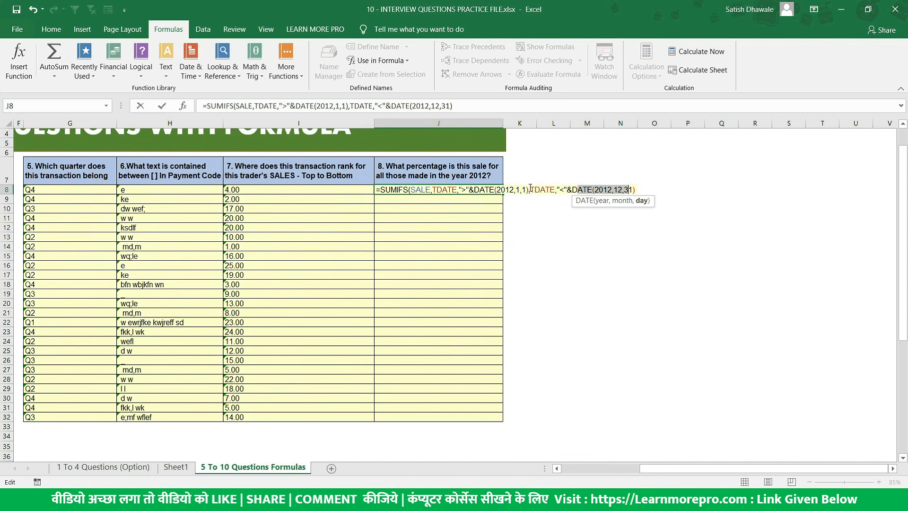
left_click_drag(432, 191, 411, 190)
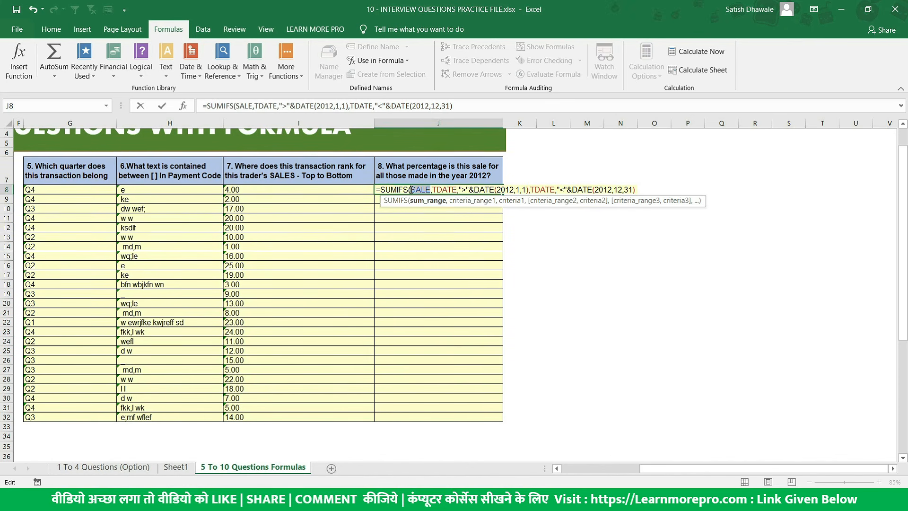
key("Return")
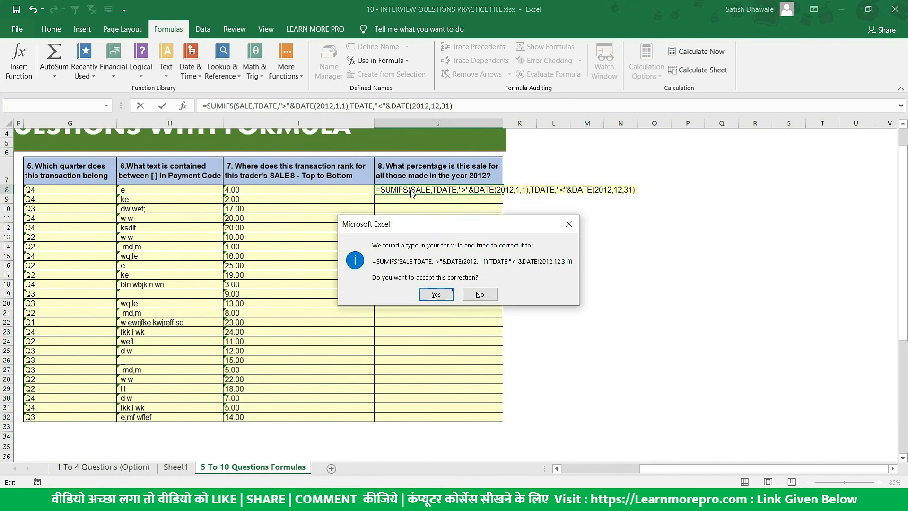
key("Return")
left_click(411, 189)
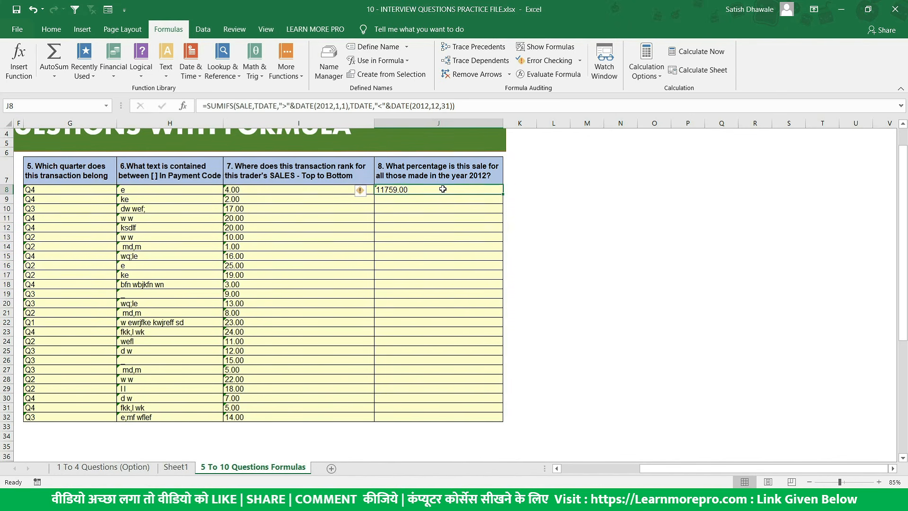
Compare the 2012 dates in the TDATE column and their sales revenues with the SUMIFS formula in J8.
left_click_drag(443, 189, 19, 196)
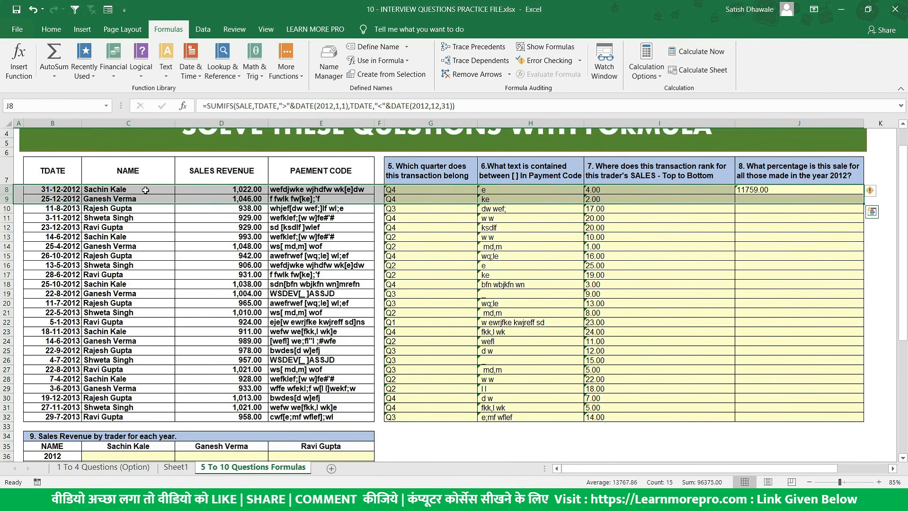
left_click(31, 192)
left_click(48, 201)
left_click(50, 219)
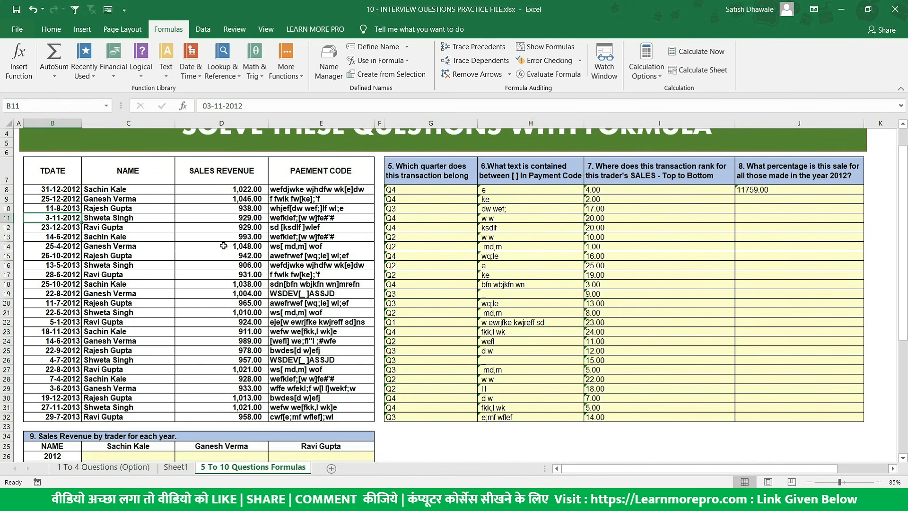
left_click(244, 192)
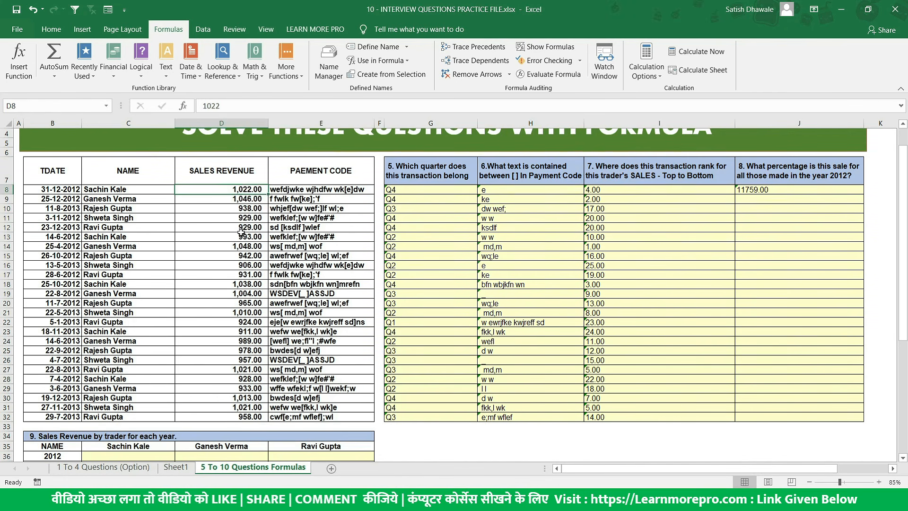
double_click(765, 189)
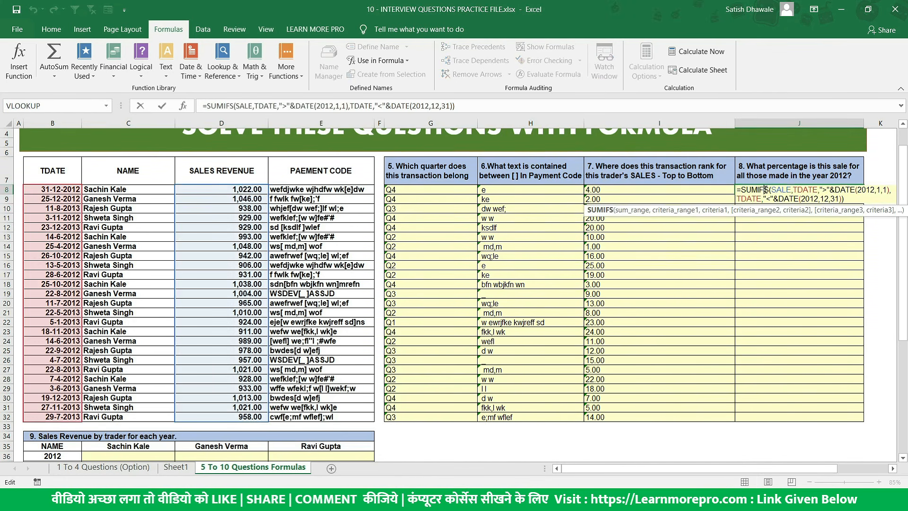
left_click_drag(27, 186, 255, 195)
left_click(251, 190)
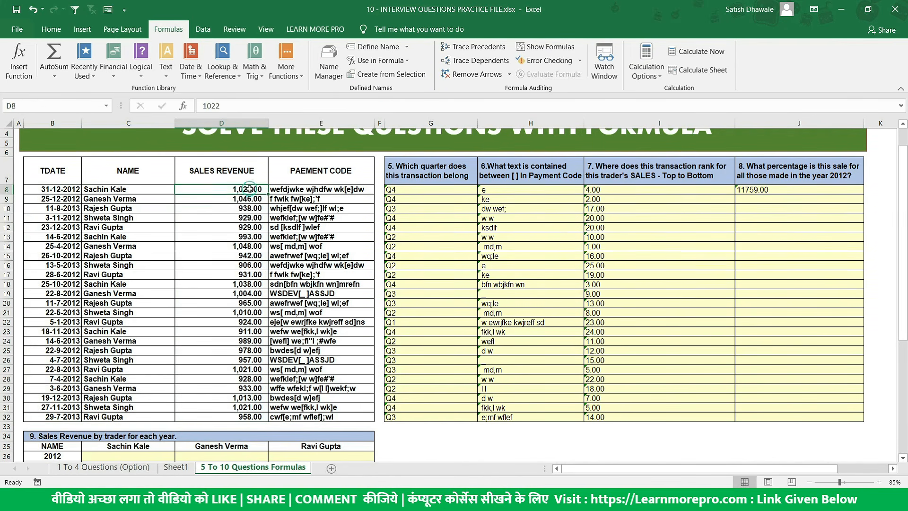
left_click_drag(58, 199, 255, 206)
left_click(259, 200)
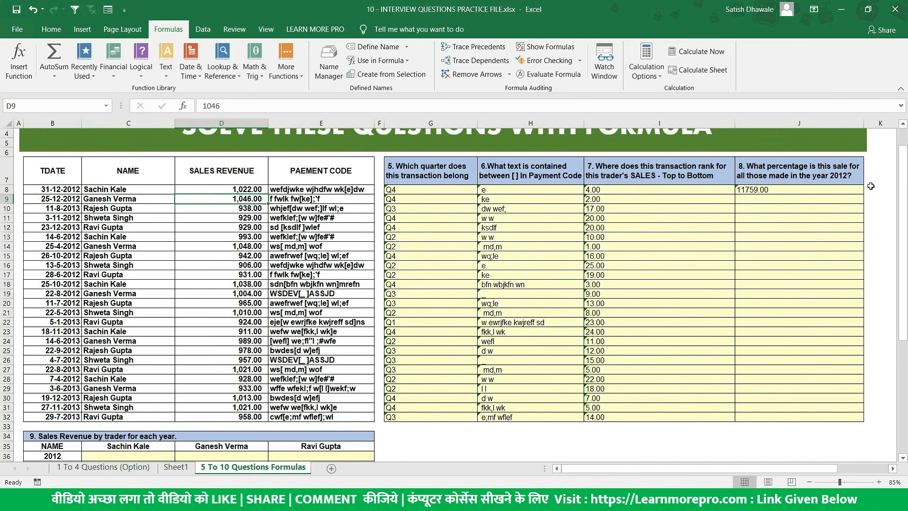
Review the date criteria of the SUMIFS formula in J8 and the first sale's revenue in D8.
left_click(797, 190)
double_click(796, 191)
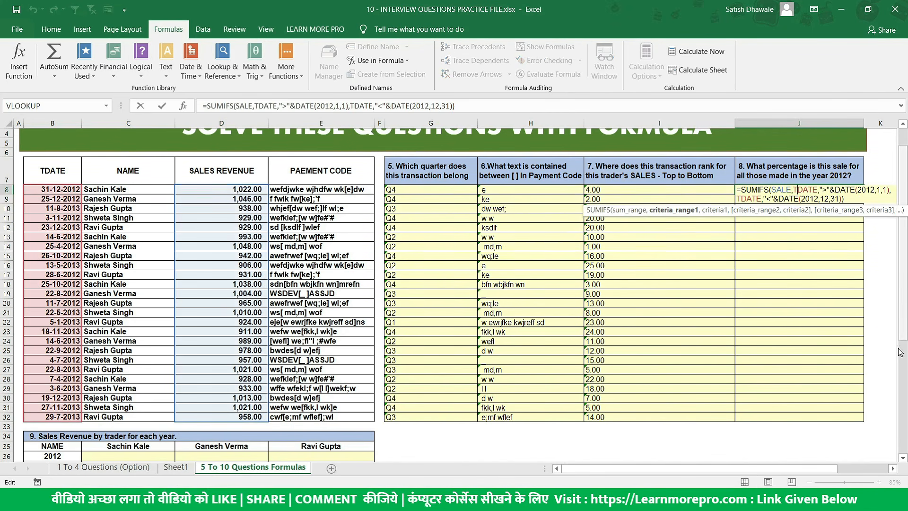
left_click(893, 468)
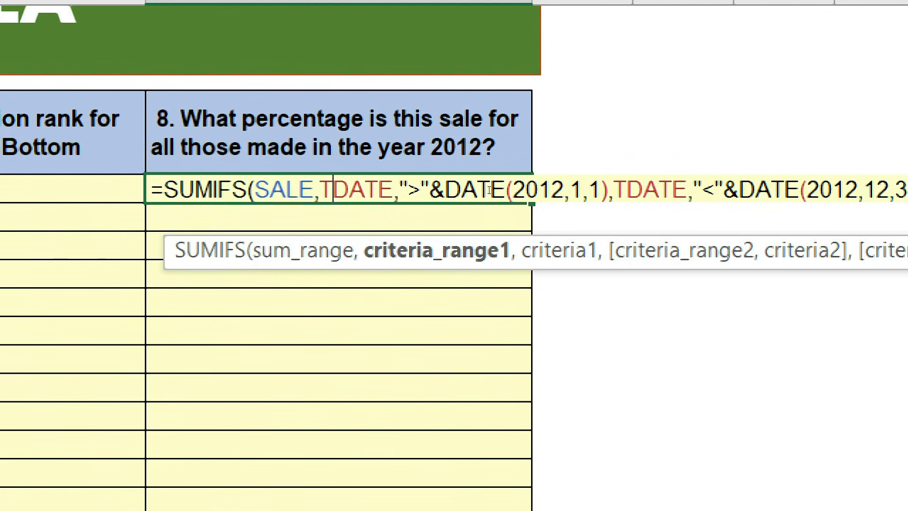
left_click_drag(464, 190, 529, 190)
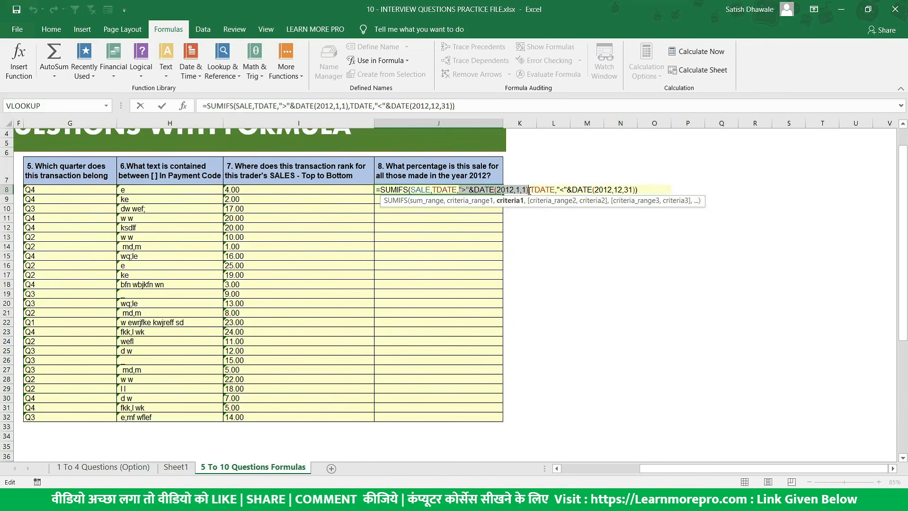
left_click(529, 191)
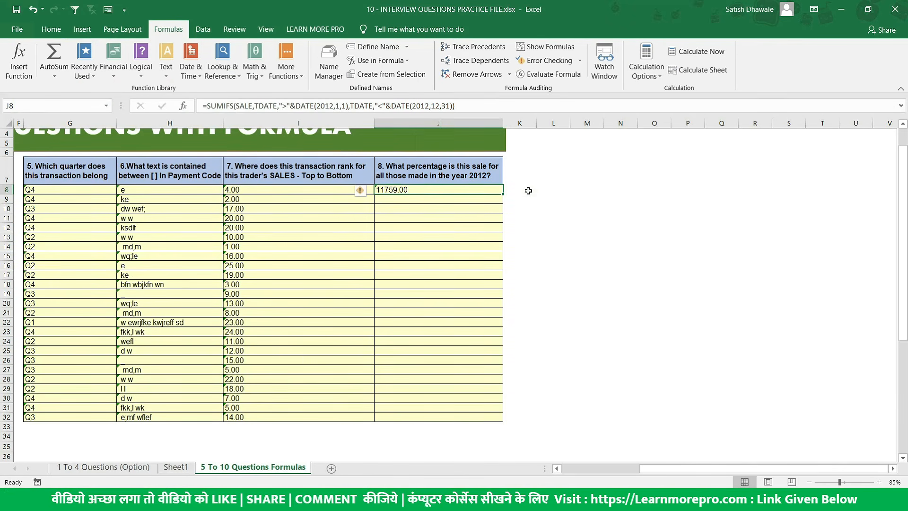
left_click(431, 189)
key("ctrl+Return")
double_click(432, 189)
key("Escape")
left_click(427, 199)
double_click(428, 190)
key("Escape")
left_click_drag(516, 205, 119, 206)
left_click(121, 186)
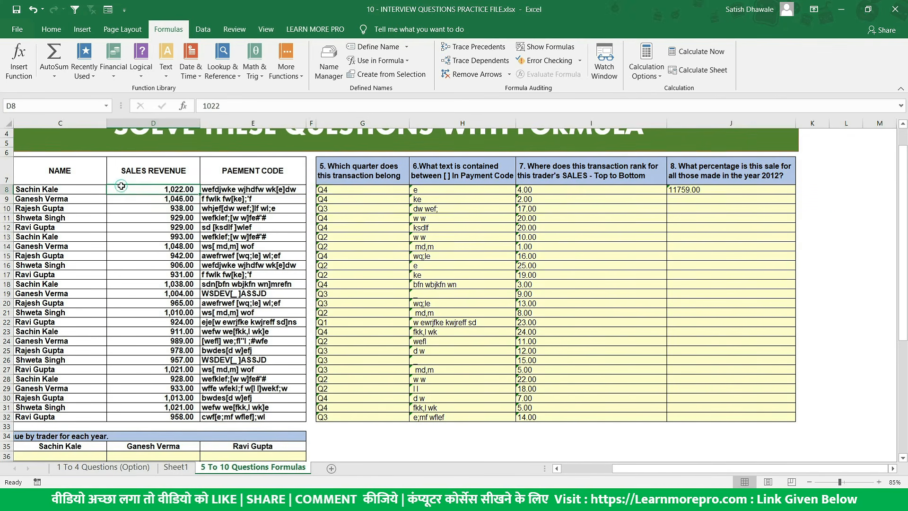
Try dividing D8 by the SUMIFS expression in the J8 formula.
double_click(714, 190)
left_click(677, 189)
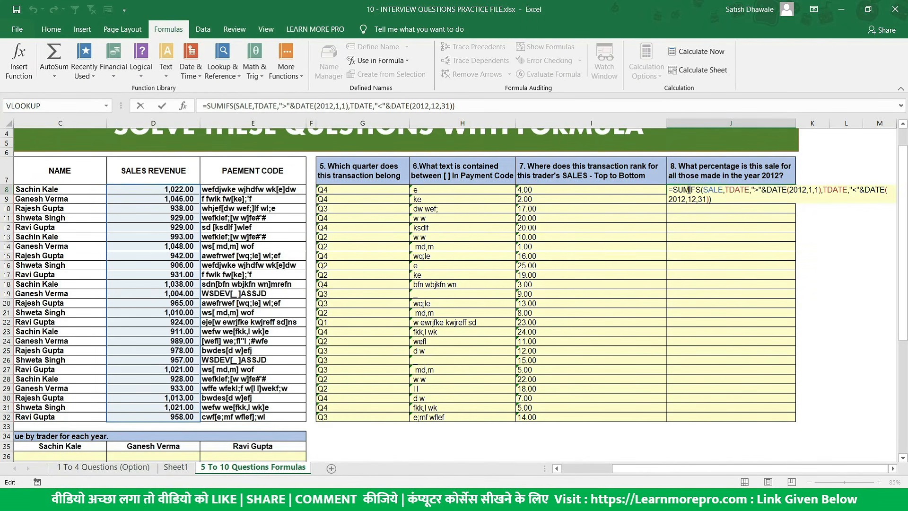
left_click(175, 190)
type("/")
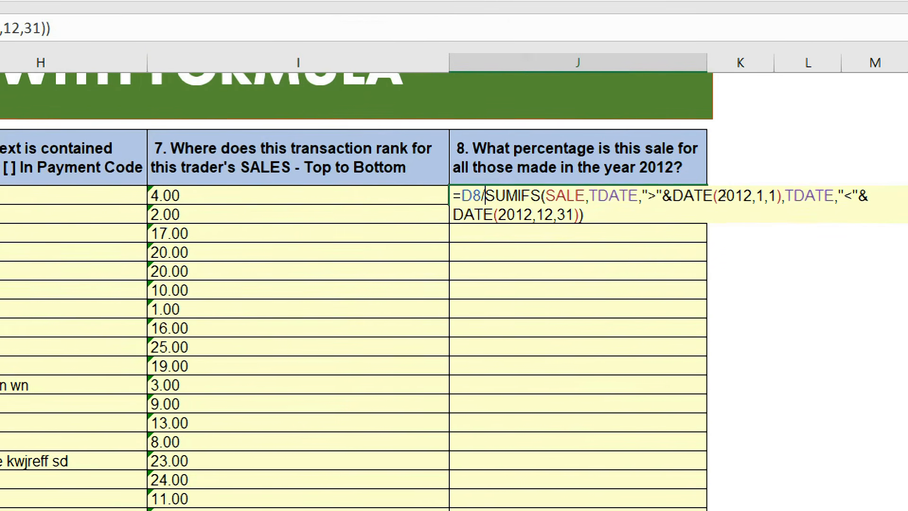
Evaluate the SUMIFS part of the J8 formula in place, restore the expression and discard the edit.
key("shift+Right")
key("shift+Right")
key("shift+Right")
key("ctrl+shift+End")
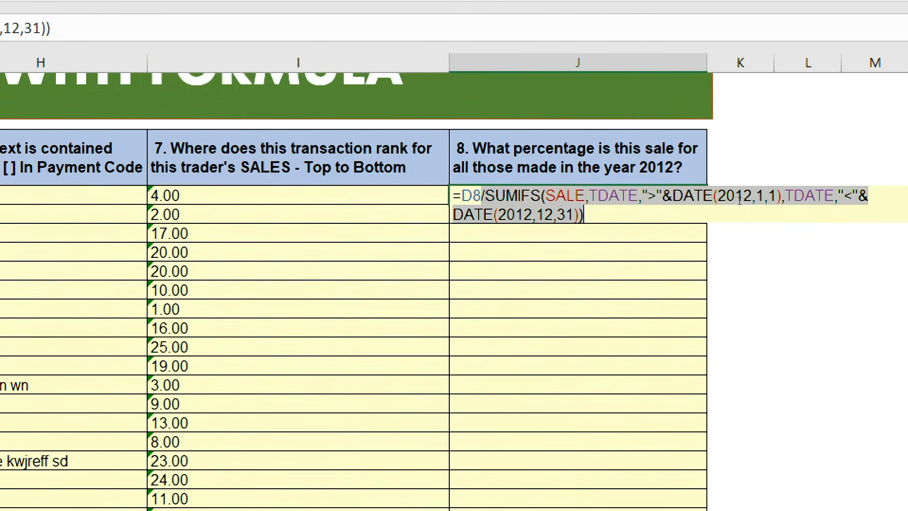
key("F9")
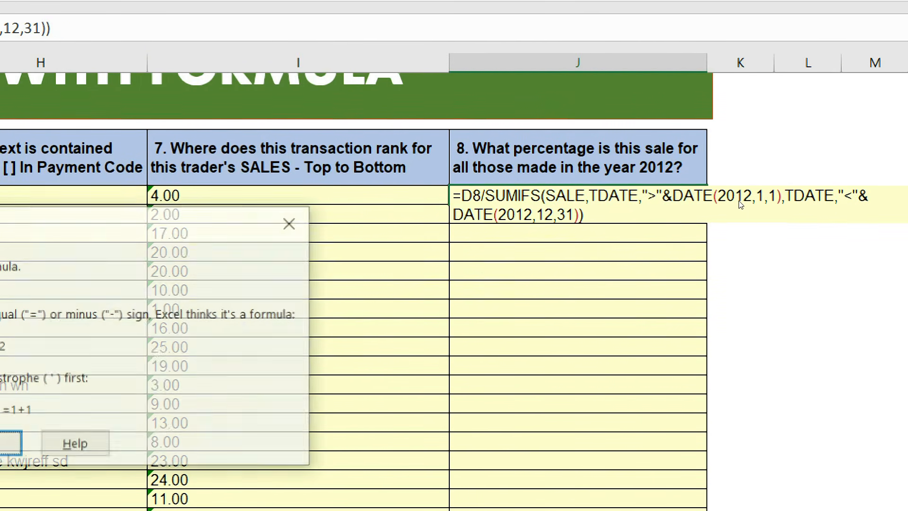
key("Return")
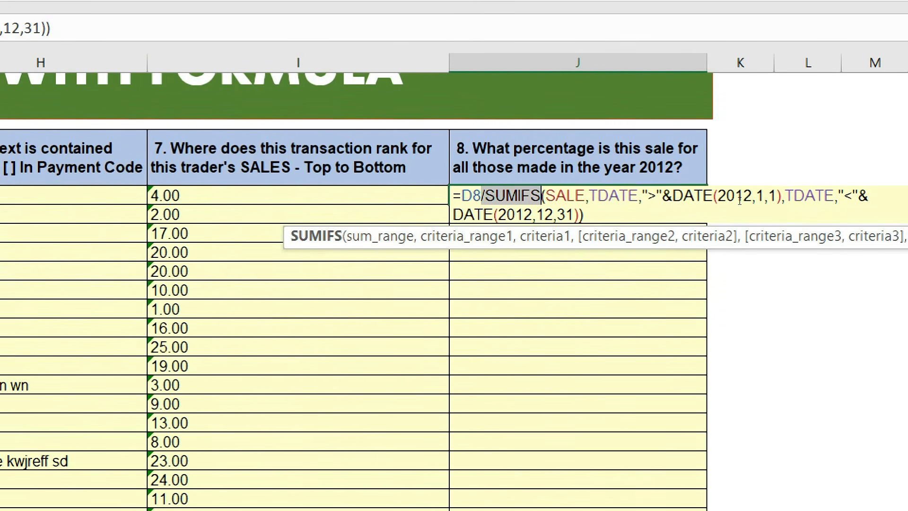
left_click_drag(685, 193, 749, 198)
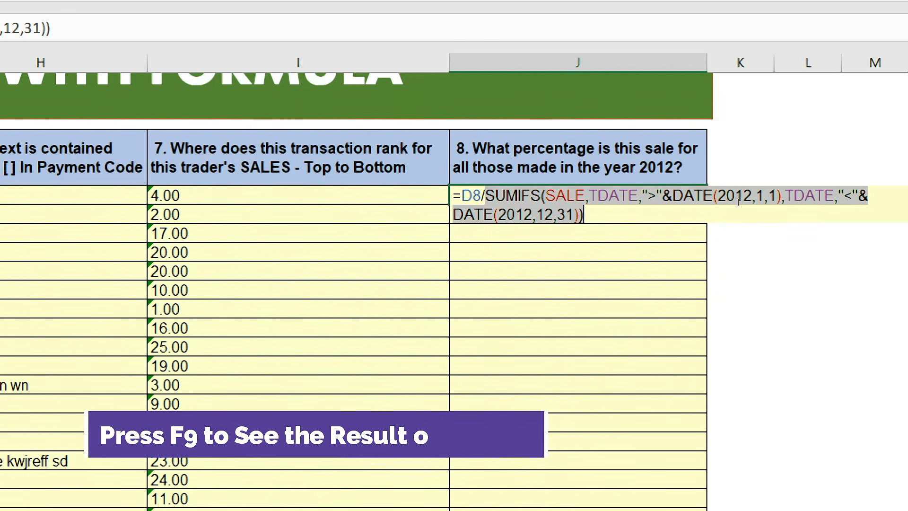
key("F9")
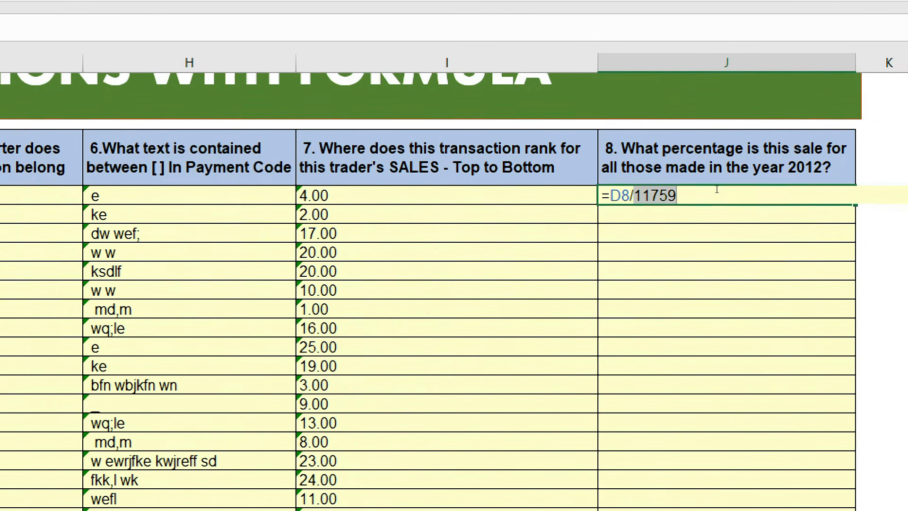
key("ctrl+z")
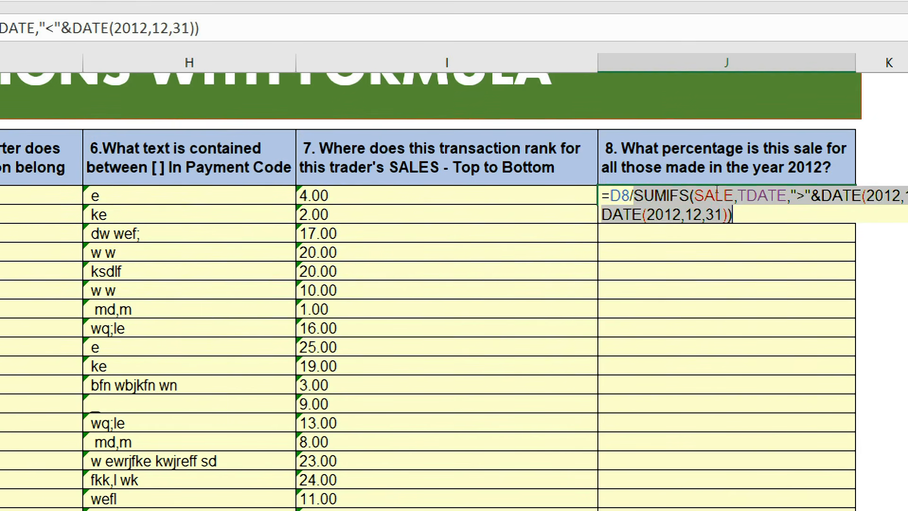
left_click(734, 209)
key("Escape")
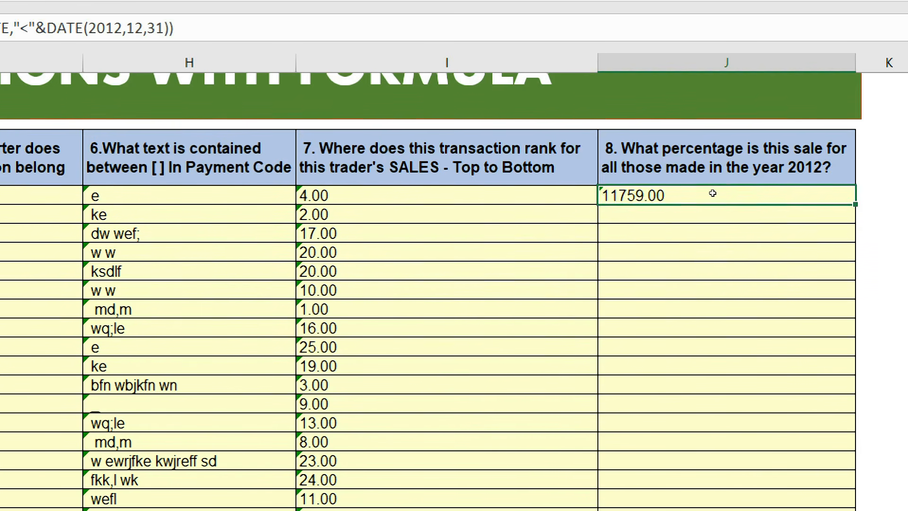
Change the J8 formula to divide D8 by the SUMIFS expression and multiply the result by 100.
double_click(712, 190)
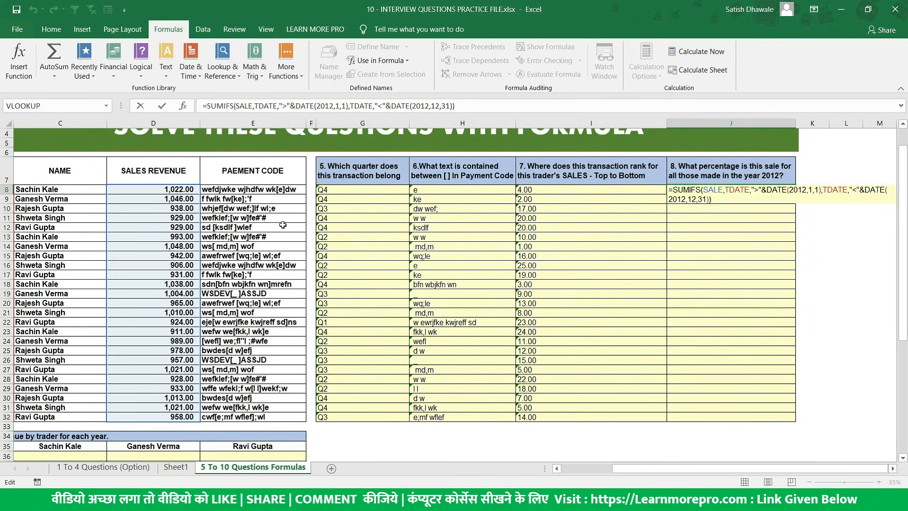
left_click(181, 189)
type("/")
left_click(770, 196)
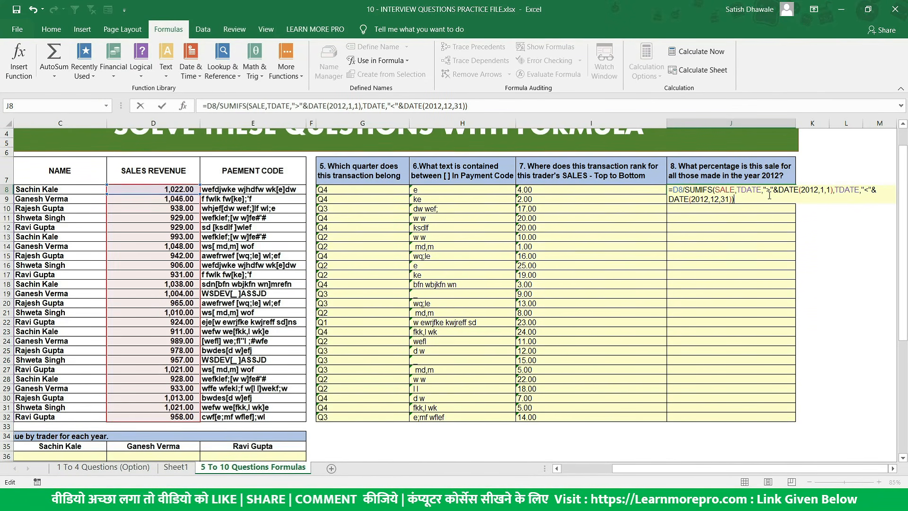
type("*100")
key("Return")
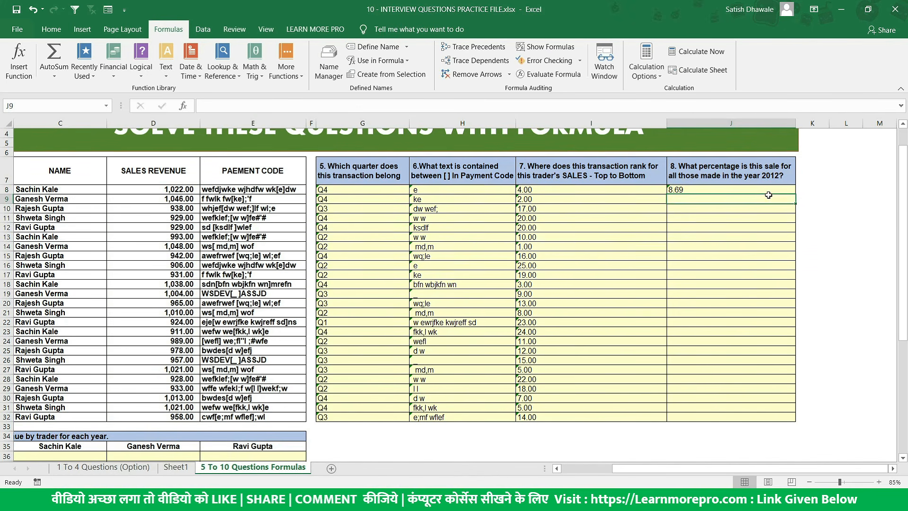
Fill the percentage formula from J8 down to J32.
double_click(773, 189)
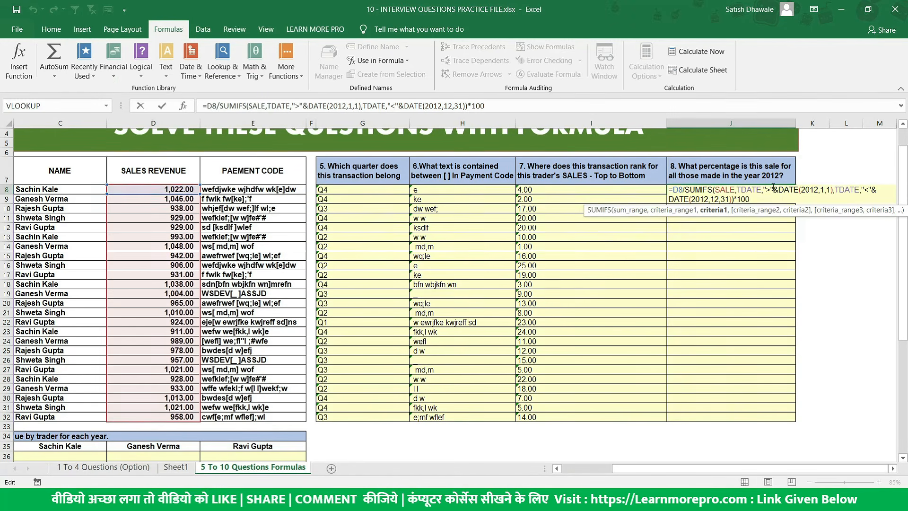
key("Escape")
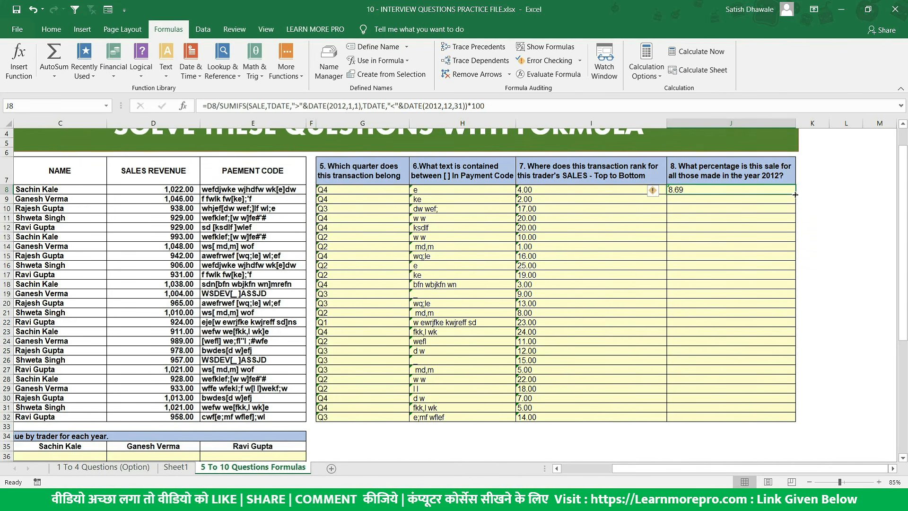
left_click_drag(795, 195, 795, 422)
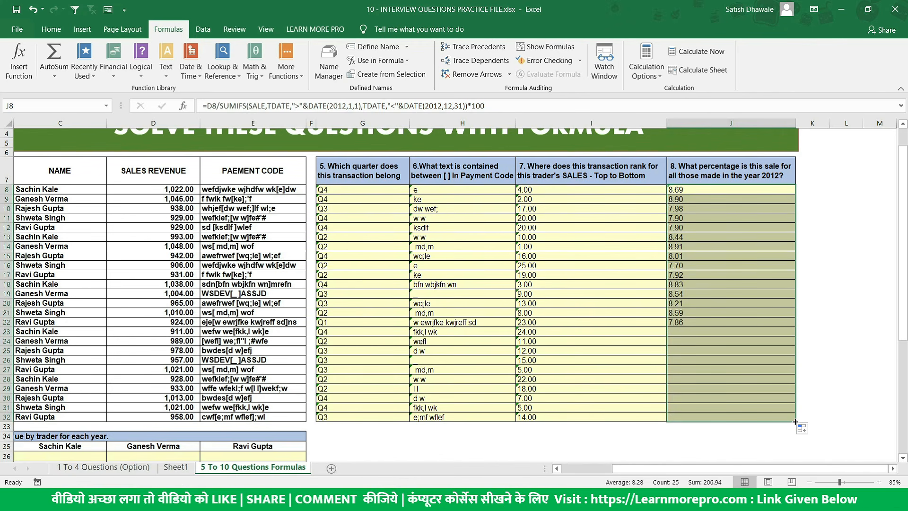
Check the percentages in J8:J32 against the transaction dates and sales revenues.
left_click(151, 188)
double_click(681, 189)
key("Escape")
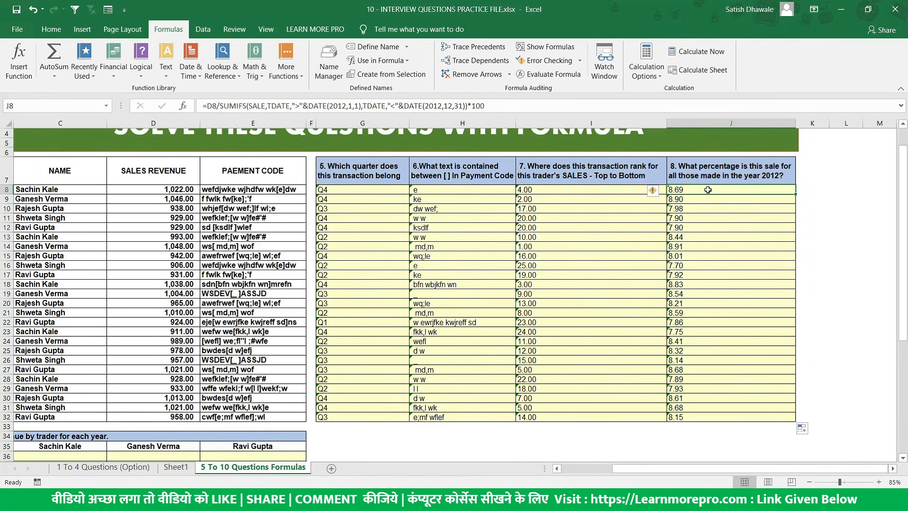
left_click_drag(709, 190, 702, 428)
left_click_drag(463, 322, 52, 293)
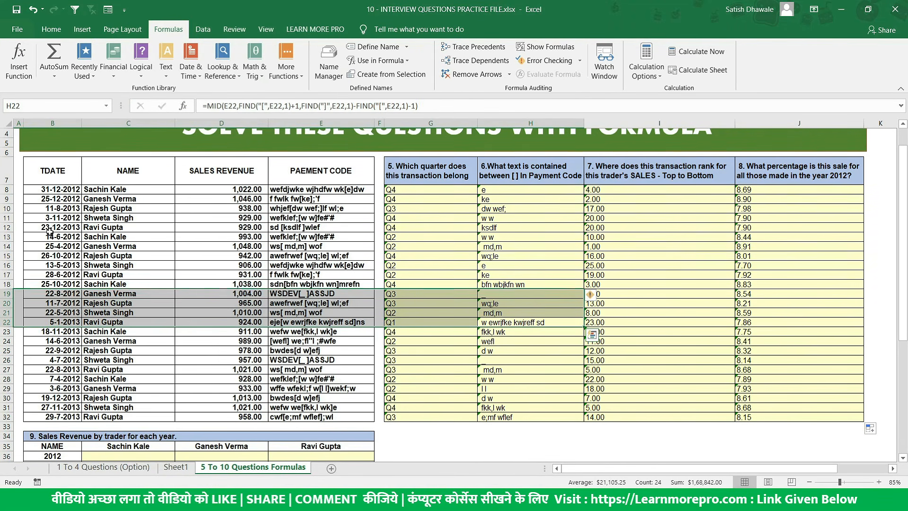
left_click_drag(253, 190, 254, 325)
left_click_drag(805, 230, 892, 211)
double_click(764, 189)
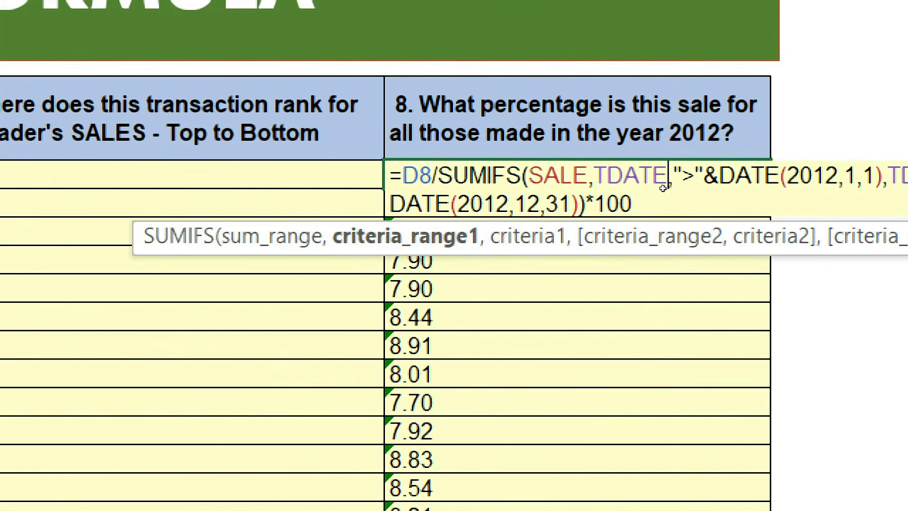
key("Home")
key("Right")
type("IF(")
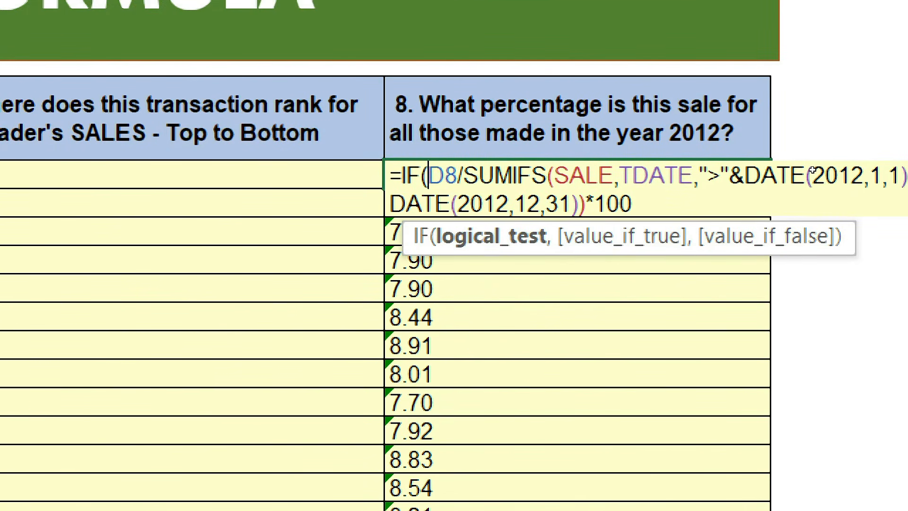
type("YEAR")
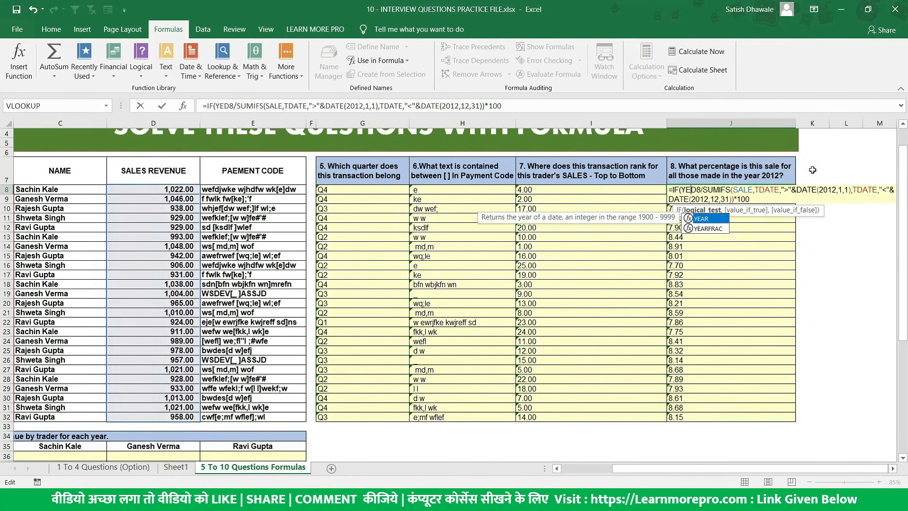
type("(")
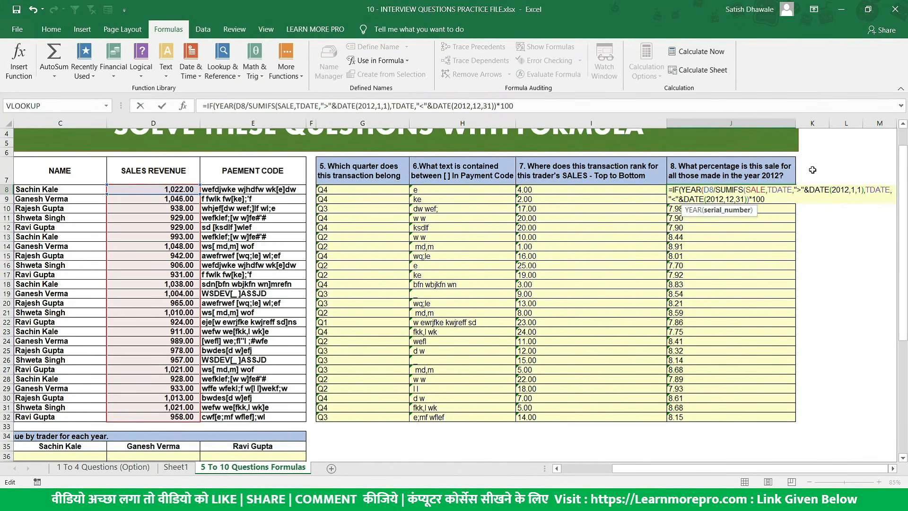
left_click(72, 189)
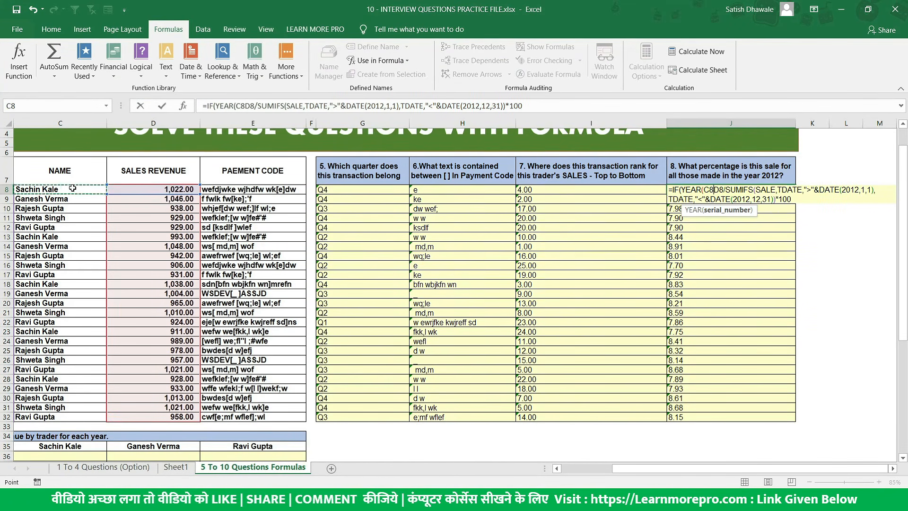
key("Left")
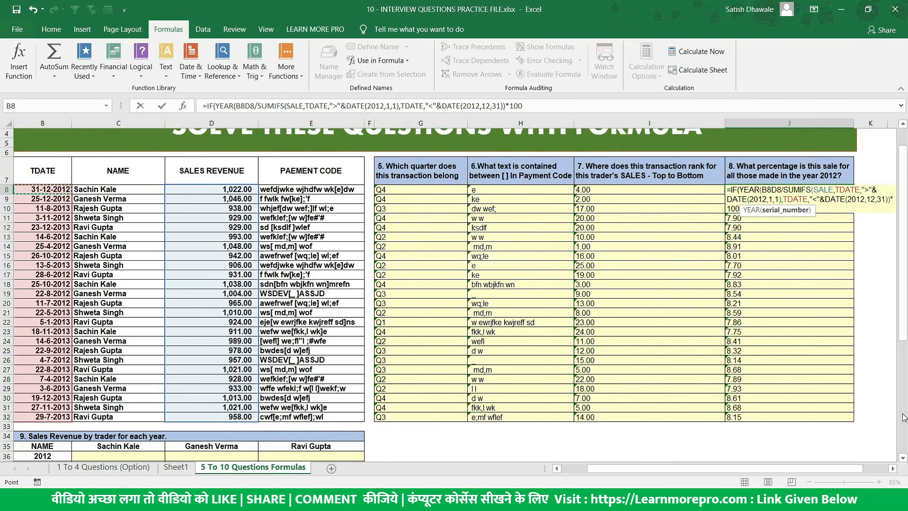
left_click(893, 469)
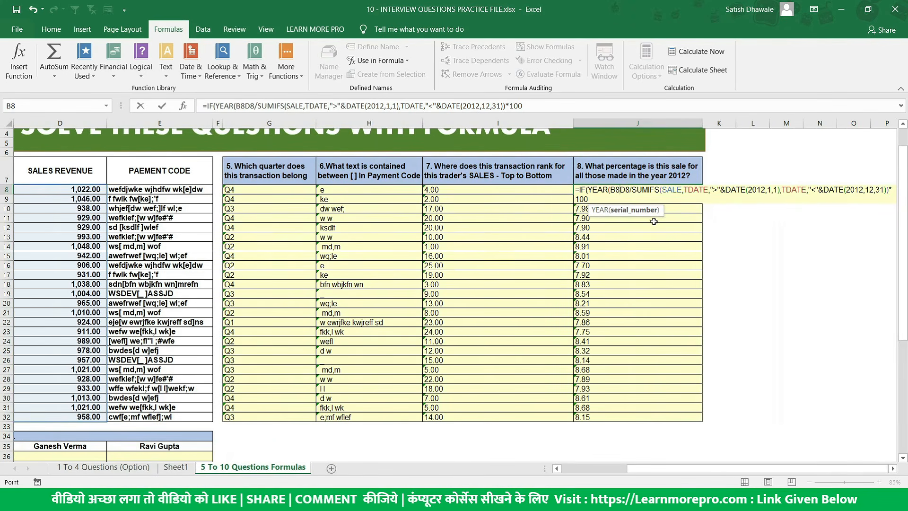
key("Escape")
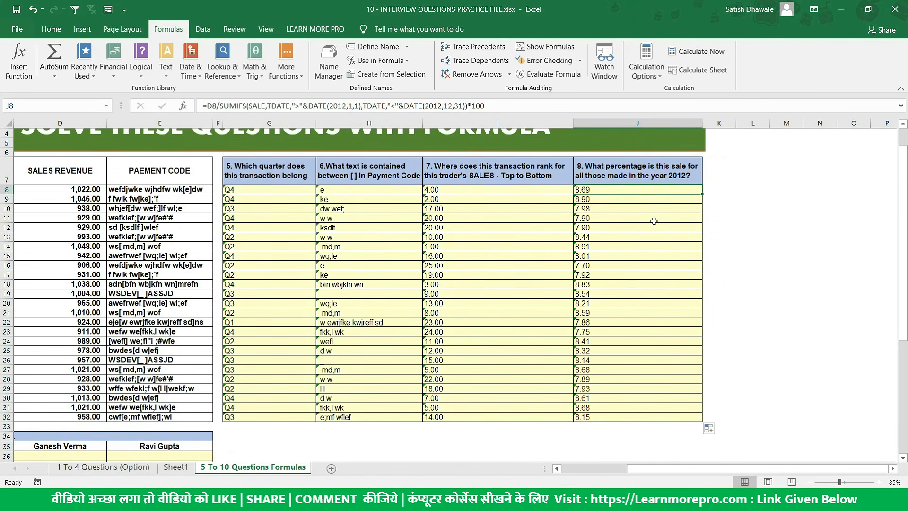
Insert an opening IF(YEAR( ahead of the D8/SUMIFS expression in the J8 formula.
key("F2")
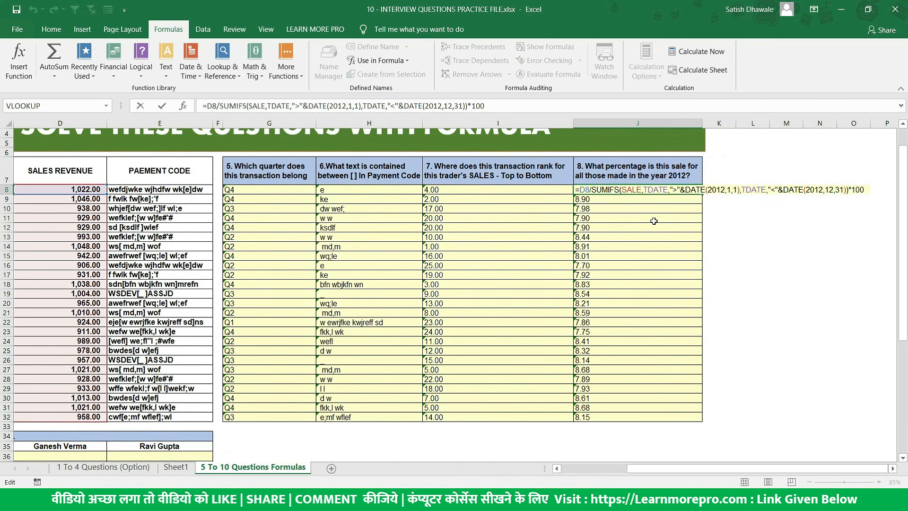
double_click(582, 190)
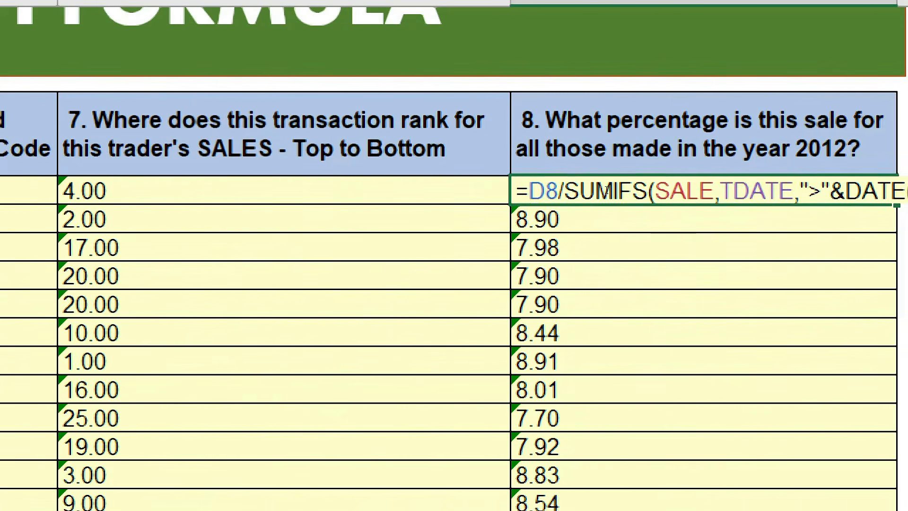
type("IF")
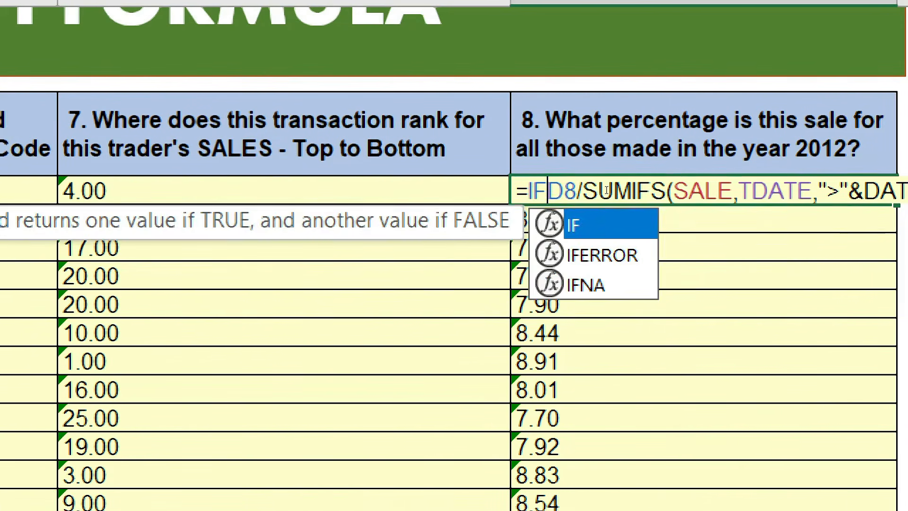
type("(D8/SU")
key("BackSpace")
type("YEAR(")
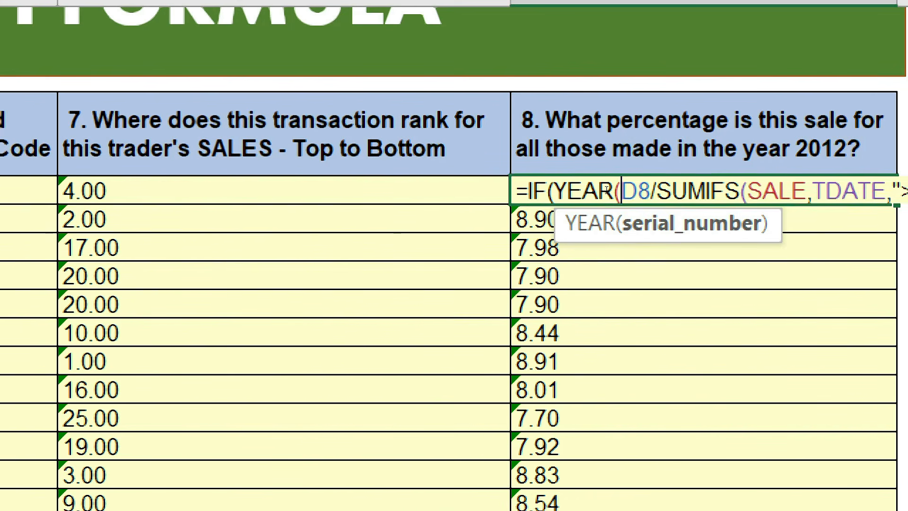
Complete the IF condition in J8 as YEAR(B8)=2012, keeping the D8/SUMIFS percentage expression as the value if true.
type(")")
key("Left")
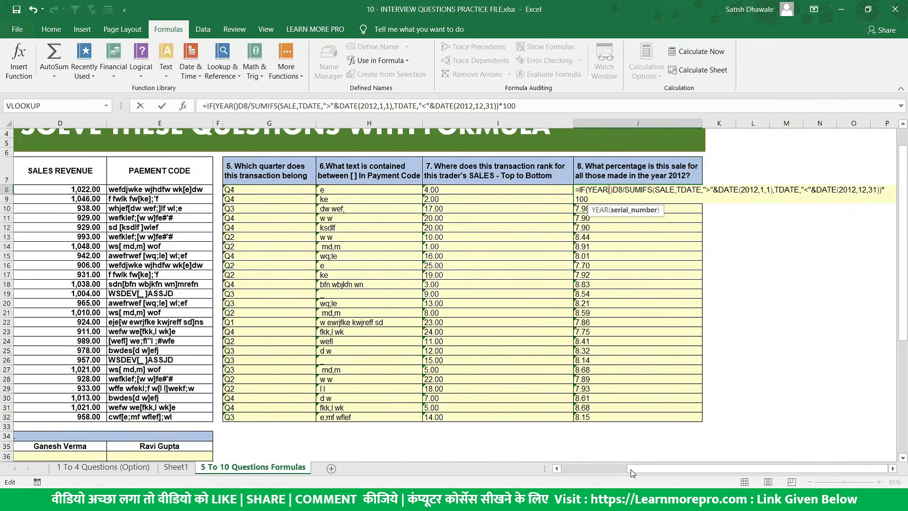
left_click_drag(633, 473, 553, 466)
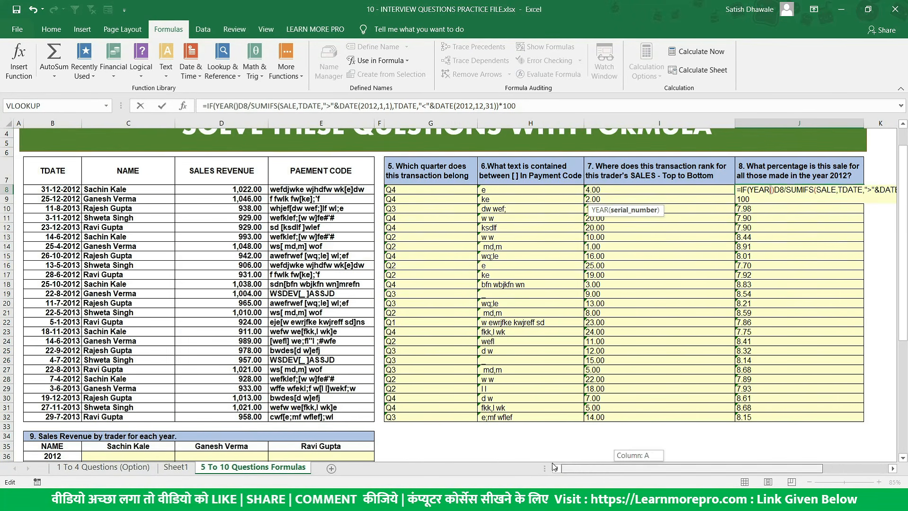
left_click(57, 190)
left_click(436, 315)
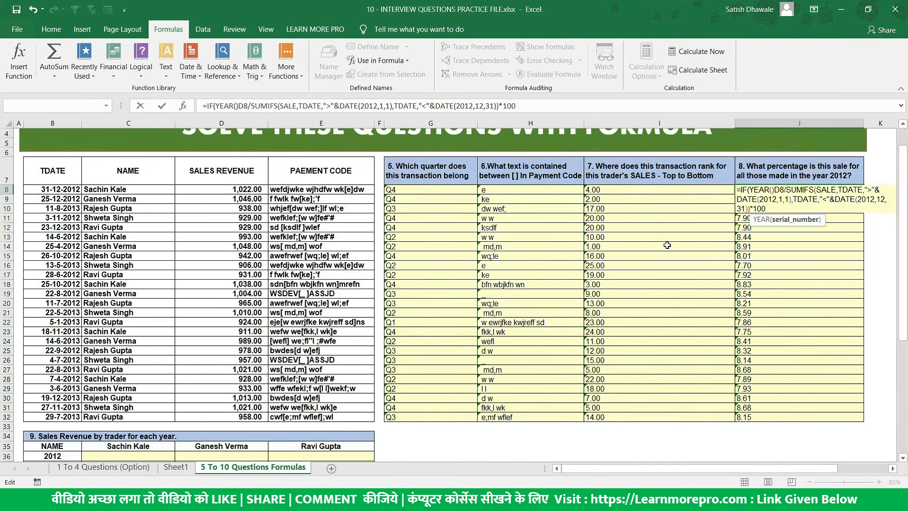
key("Delete")
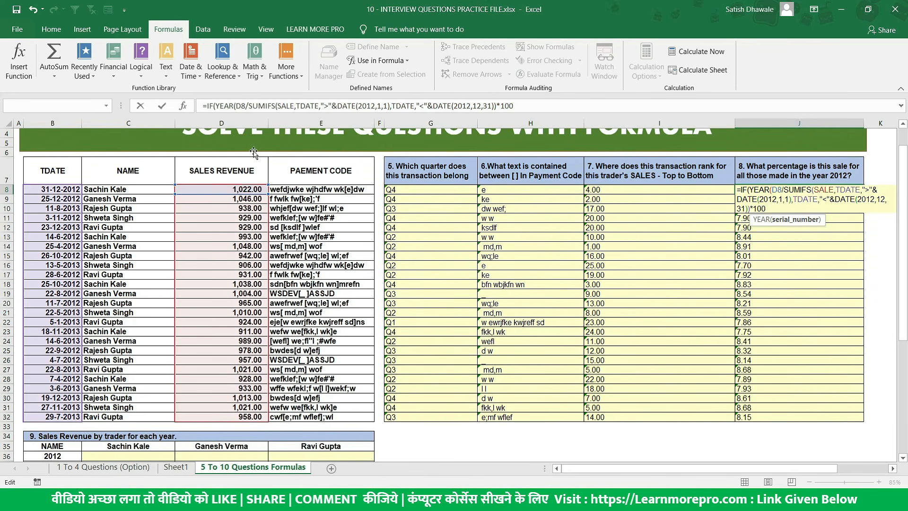
left_click(39, 191)
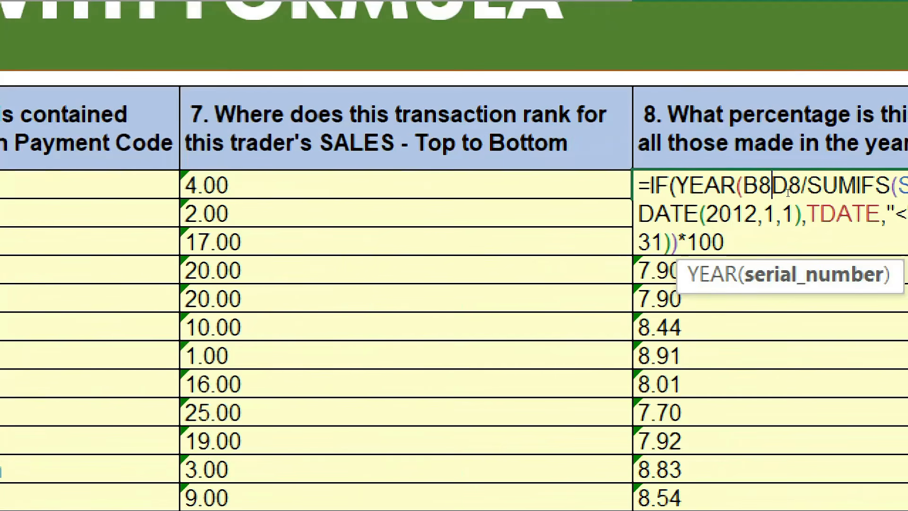
type(")")
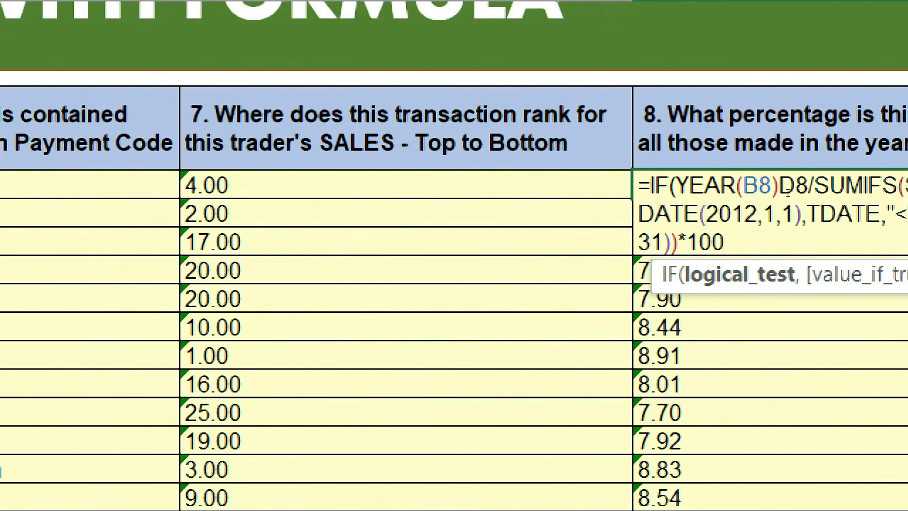
type("=2012")
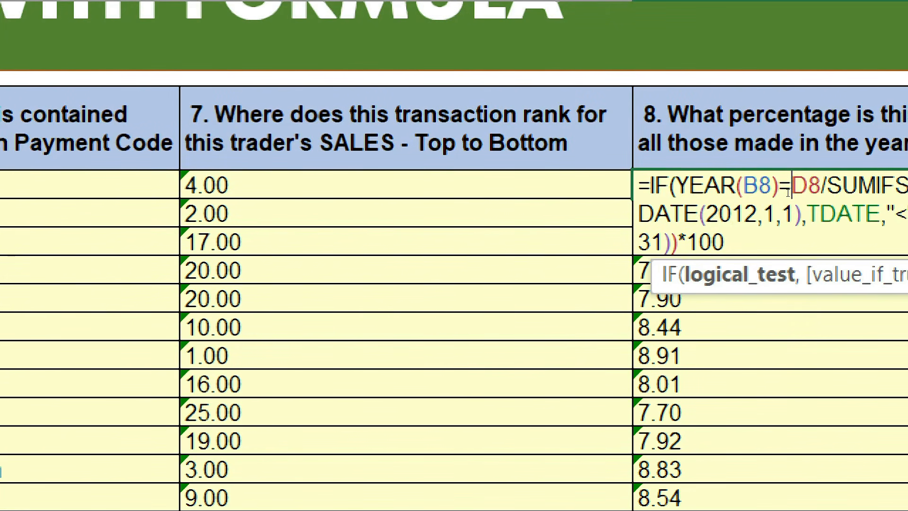
type(",")
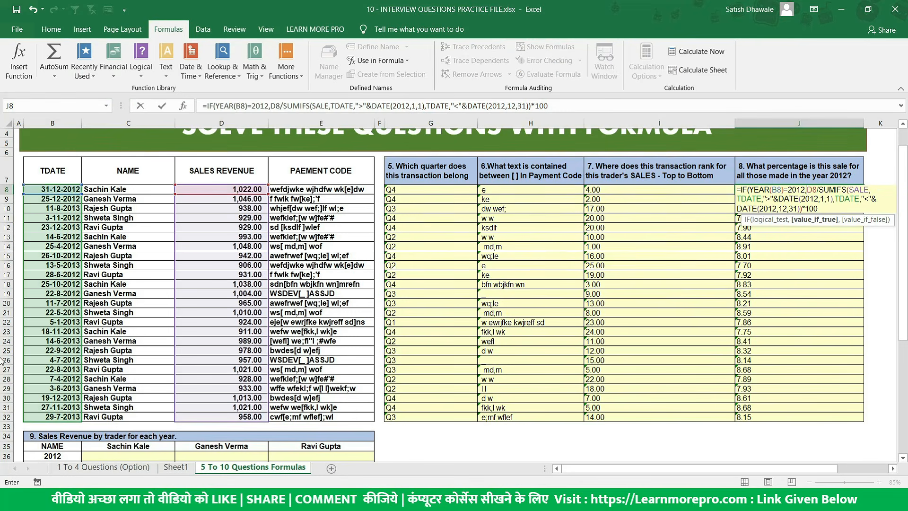
Evaluate the YEAR(B8) part of the J8 formula in place, restore the expression and review the IF arguments.
left_click(893, 469)
left_click(894, 469)
left_click(893, 469)
left_click(894, 469)
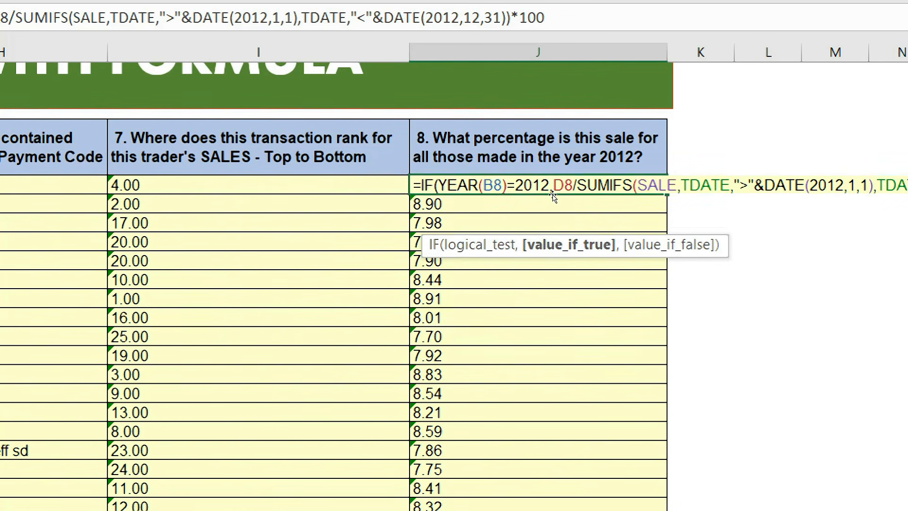
left_click_drag(439, 187, 531, 188)
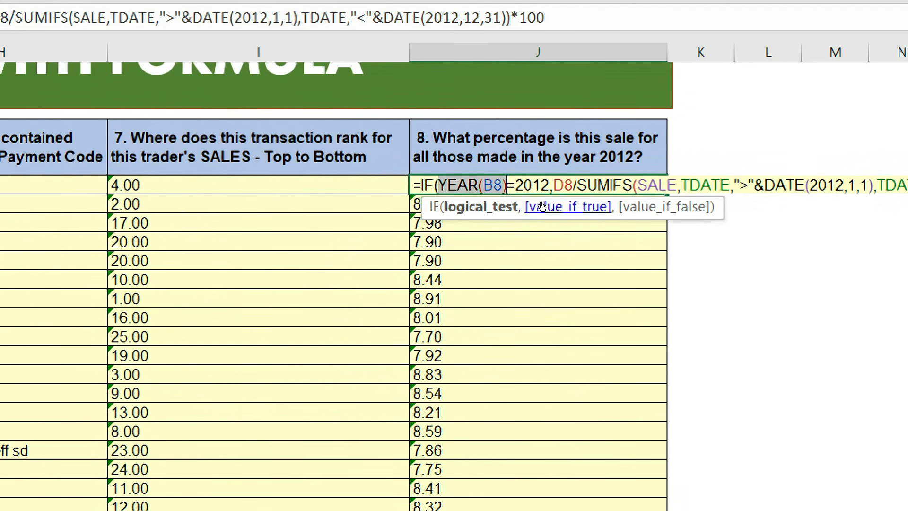
key("F9")
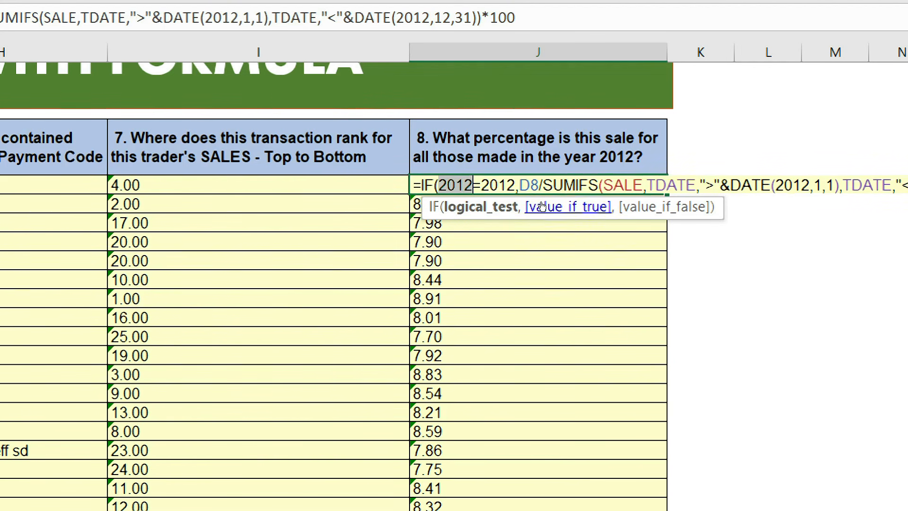
key("ctrl+z")
left_click(534, 186)
double_click(533, 185)
left_click_drag(553, 186, 610, 186)
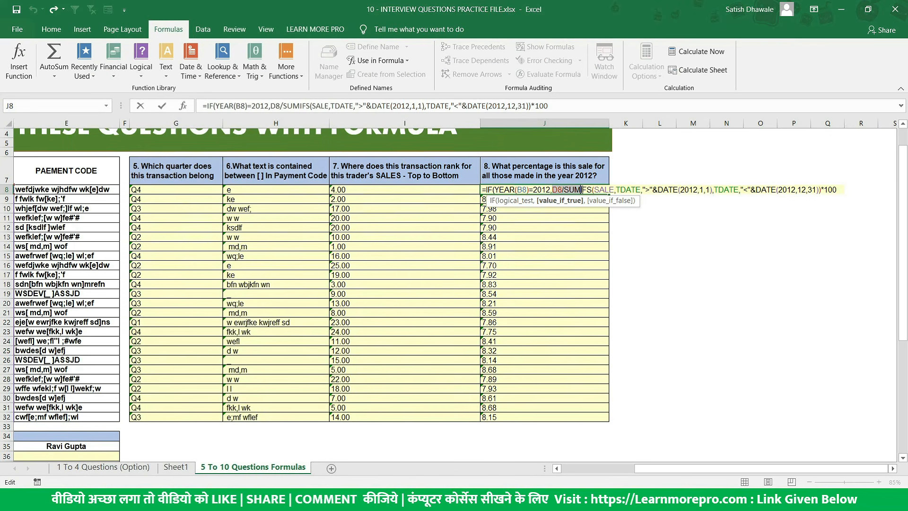
Make the IF in J8 return empty text "" for other years and fill the formula down to J32.
key("End")
type(",")
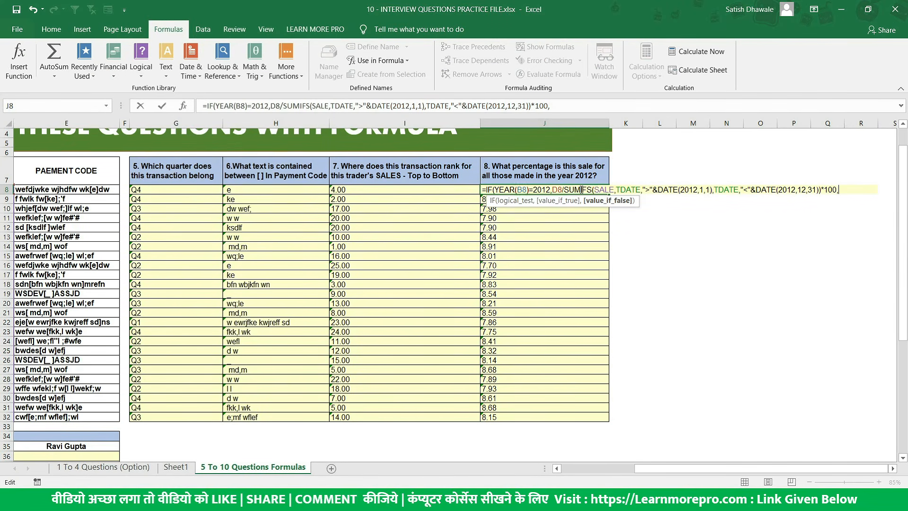
key("BackSpace")
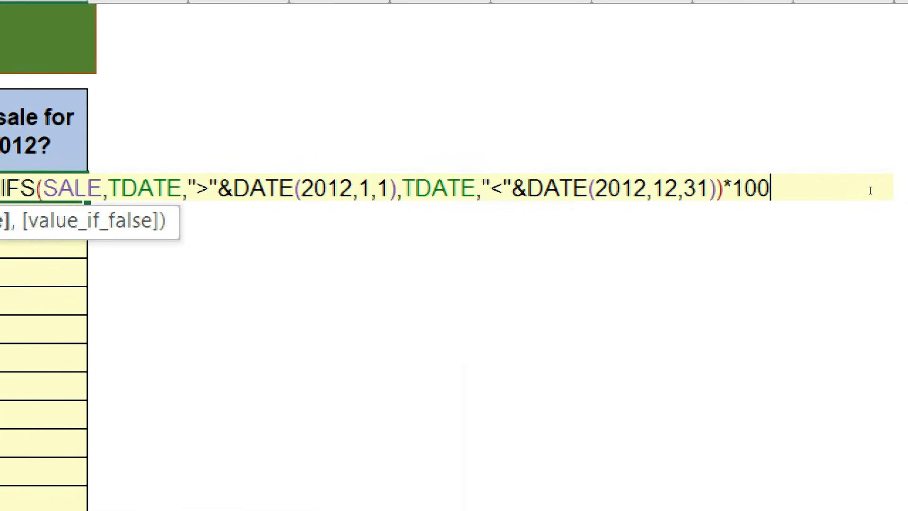
type(",\"\"")
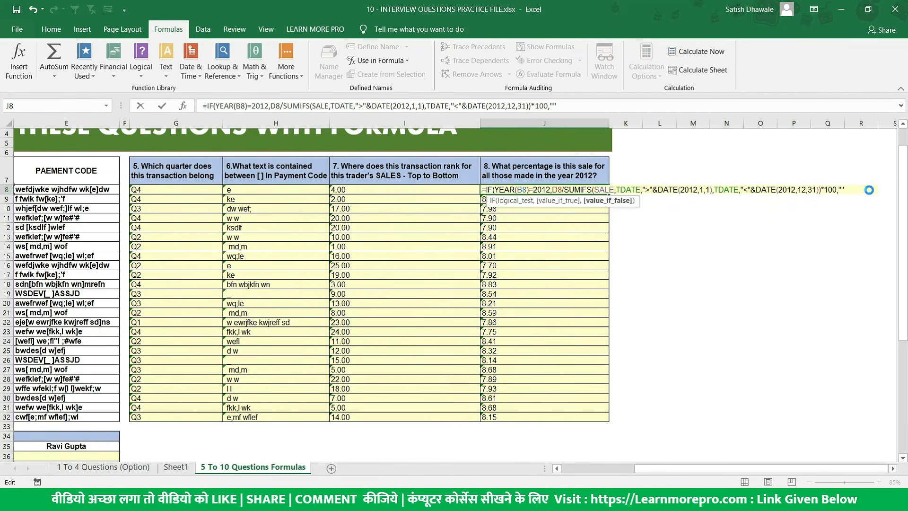
key("Return")
key("Return")
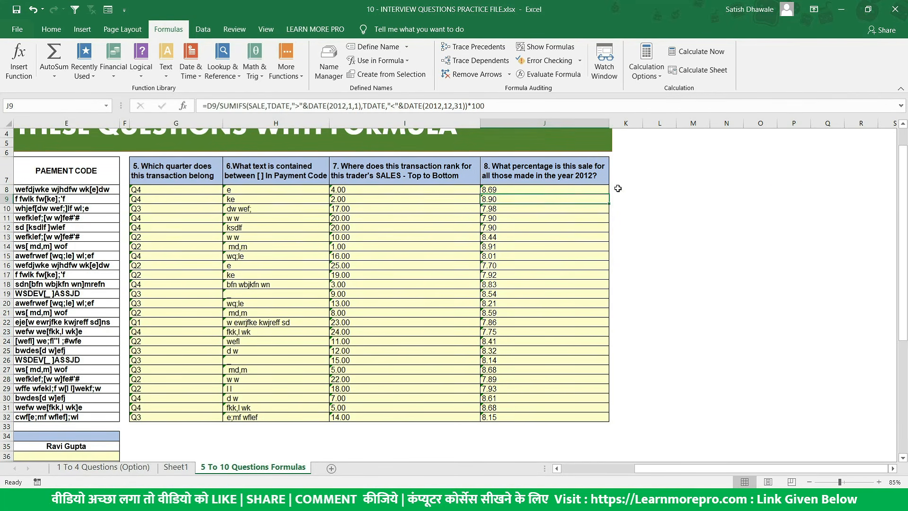
left_click(597, 189)
double_click(609, 194)
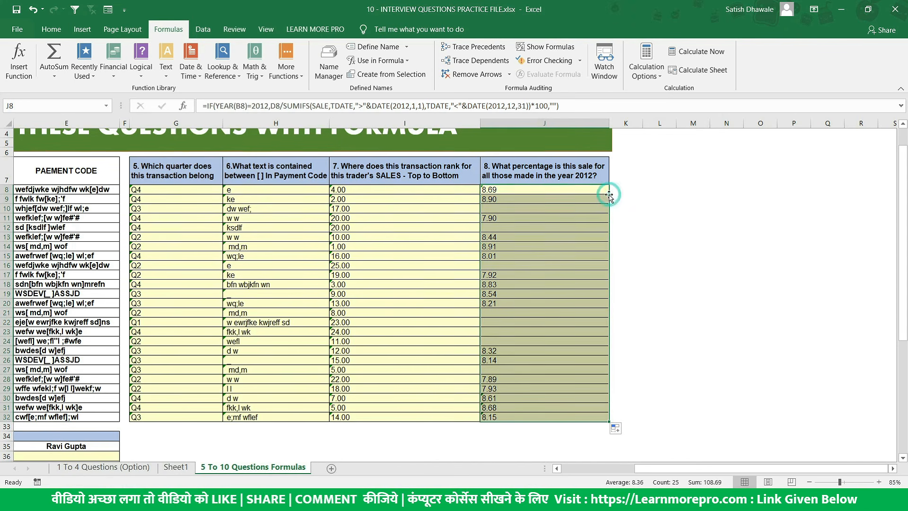
Check the filled percentage formulas in J8, J11, J14 and J17 against the transaction dates without changing them.
left_click_drag(528, 194, 17, 398)
left_click(49, 192)
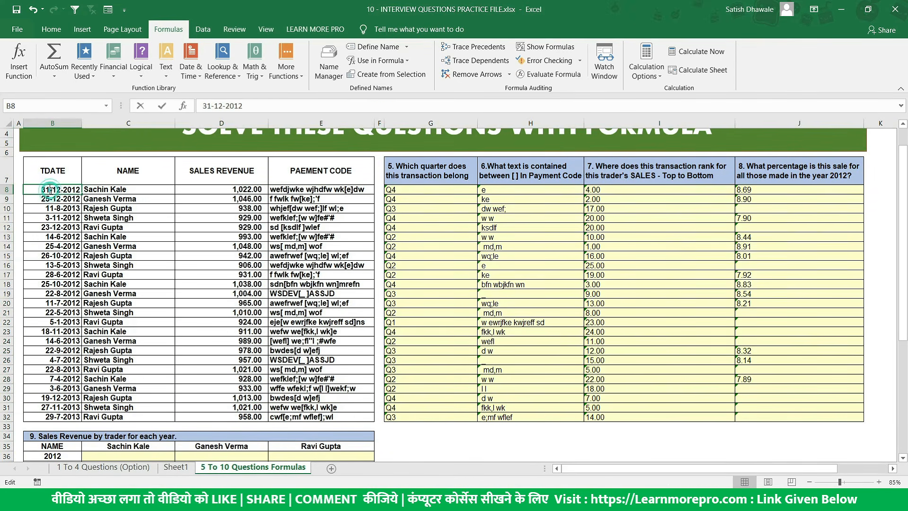
double_click(781, 192)
key("Escape")
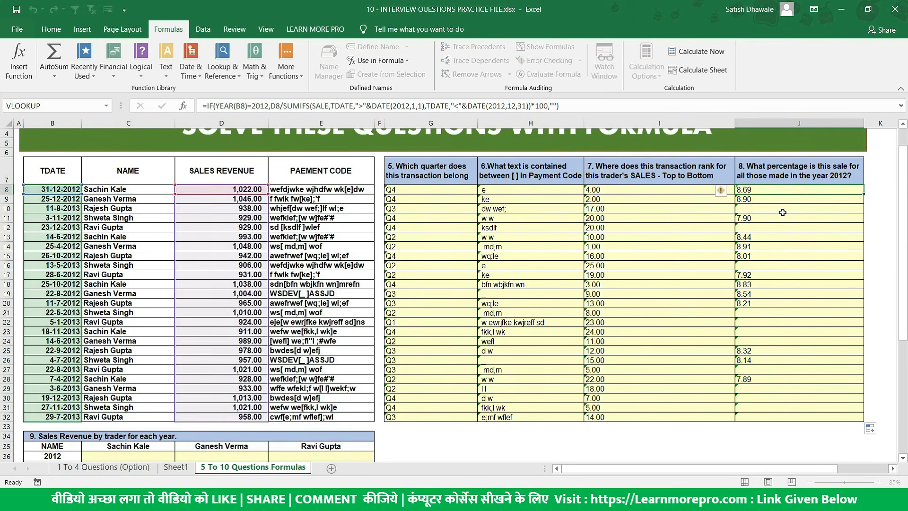
double_click(782, 213)
double_click(780, 216)
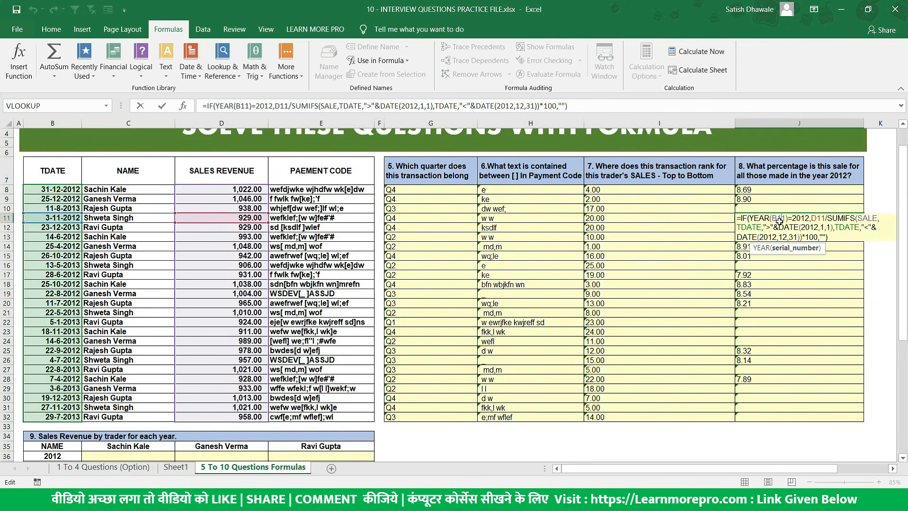
key("Escape")
double_click(780, 247)
key("Escape")
double_click(785, 274)
key("Escape")
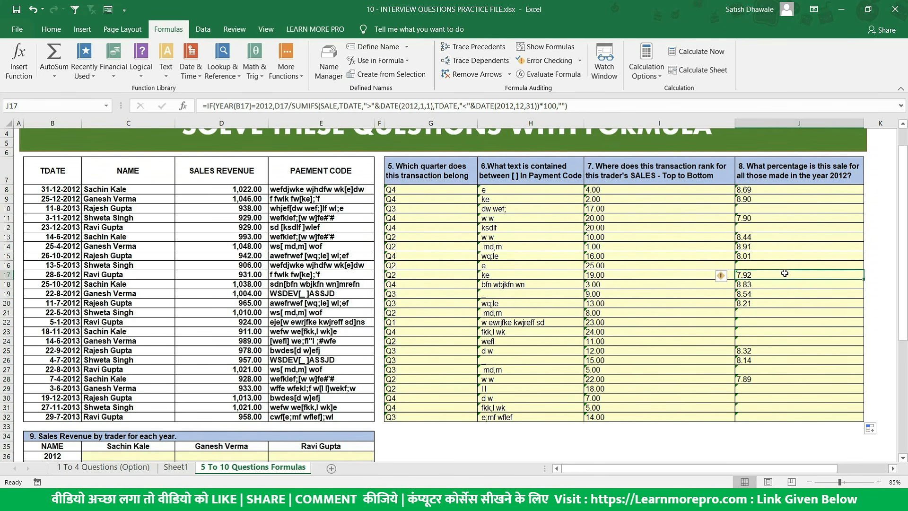
Select question 9's table of sales revenue by trader for each year, B35:E38, to examine its layout.
scroll(785, 273, "down", 4)
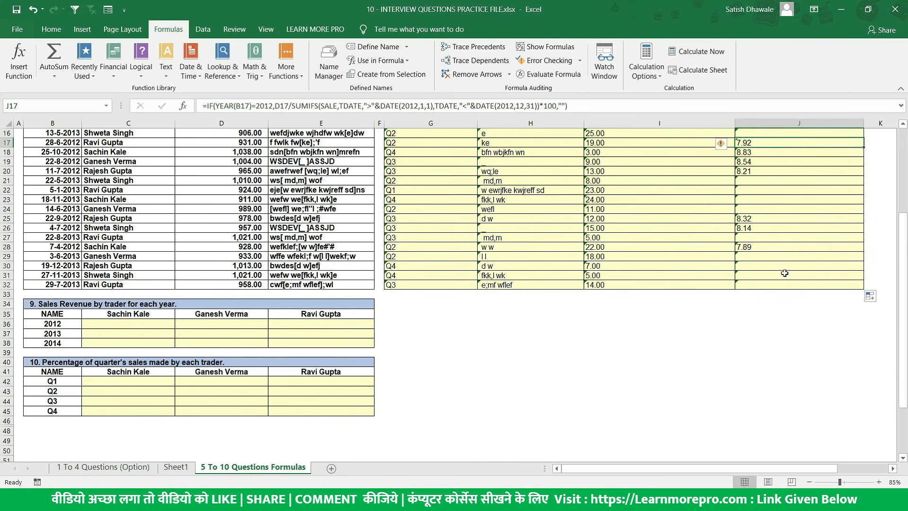
left_click_drag(42, 313, 298, 341)
scroll(19, 331, "up", 1)
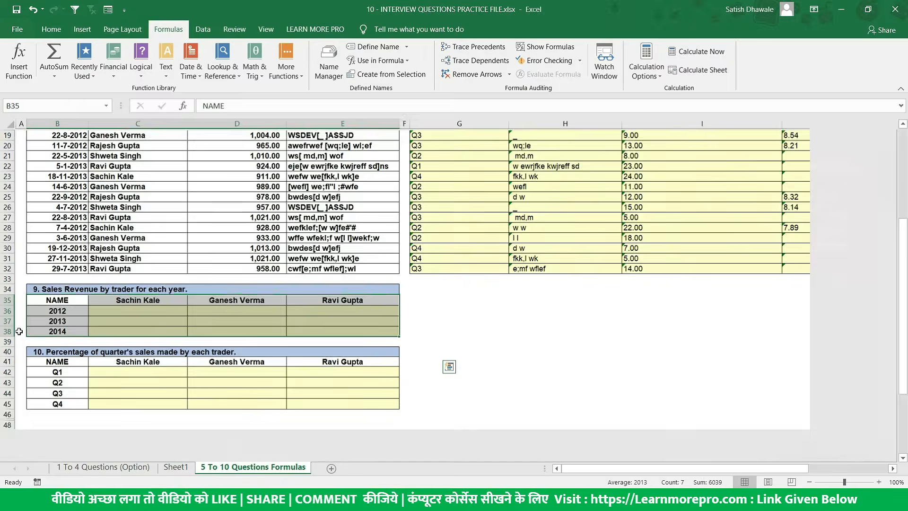
Examine question 9's trader and year grid together with the NAME and SALES REVENUE source columns.
scroll(19, 331, "up", 1)
left_click(142, 352)
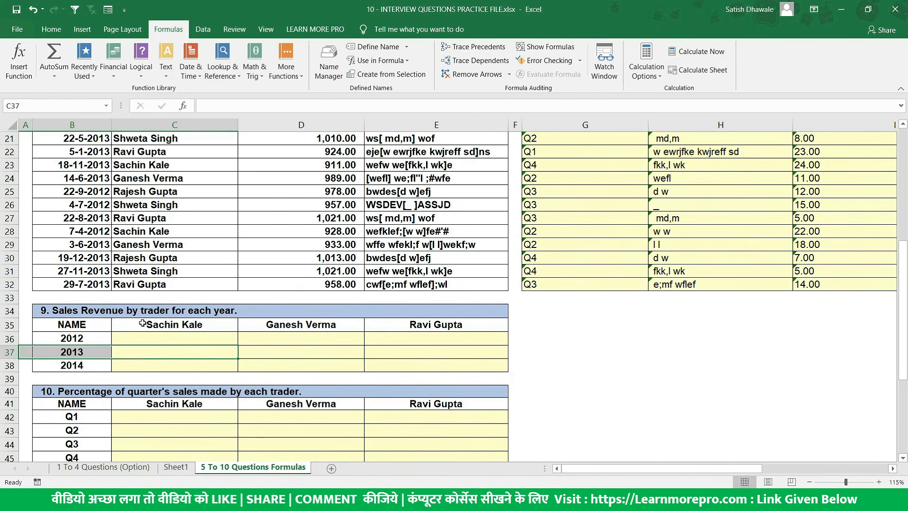
scroll(141, 323, "up", 1)
left_click(144, 348)
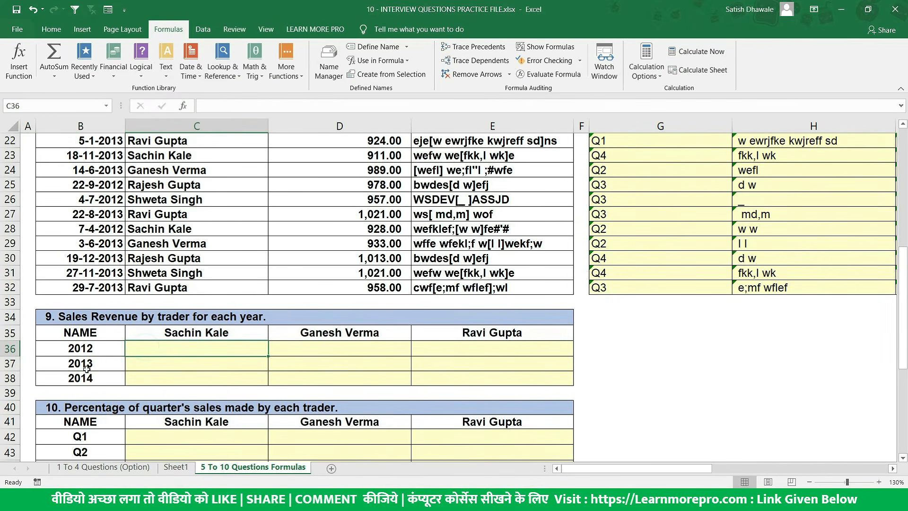
scroll(87, 368, "up", 2)
left_click_drag(192, 394, 34, 382)
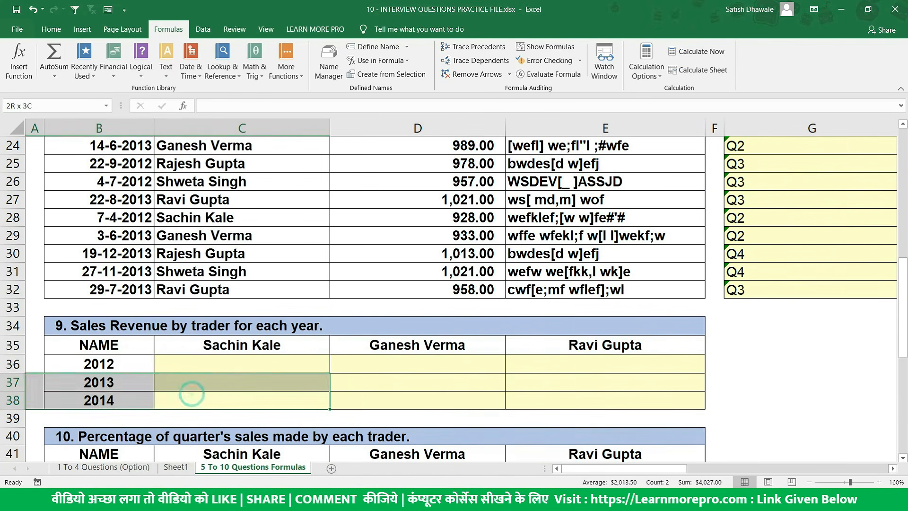
left_click(174, 357)
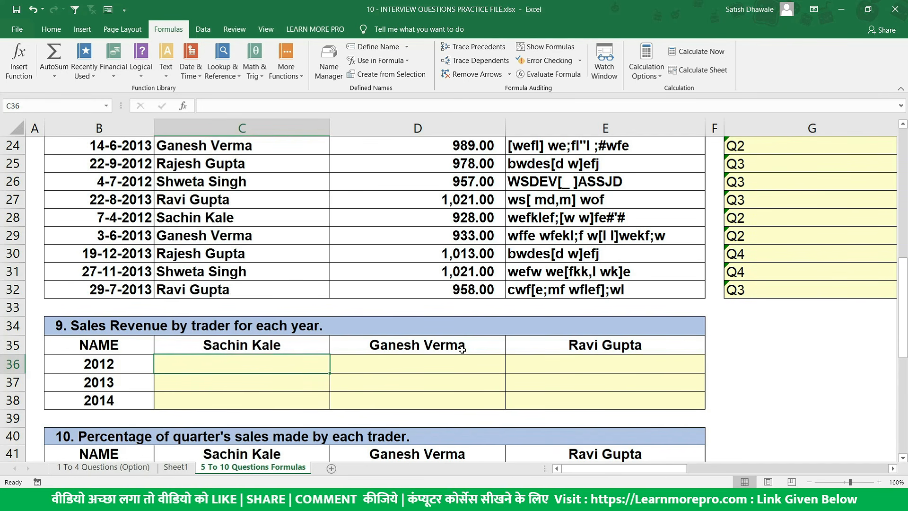
scroll(462, 349, "down", 3)
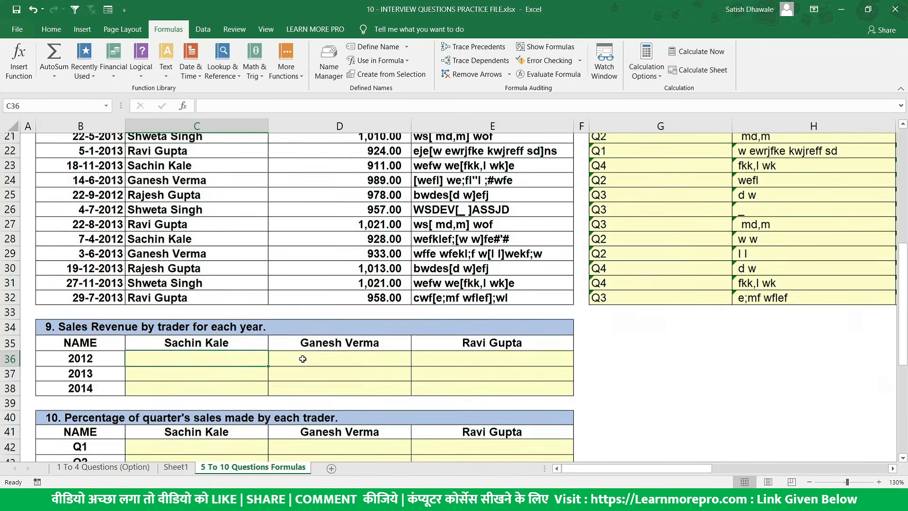
scroll(303, 358, "up", 8)
scroll(422, 270, "down", 3)
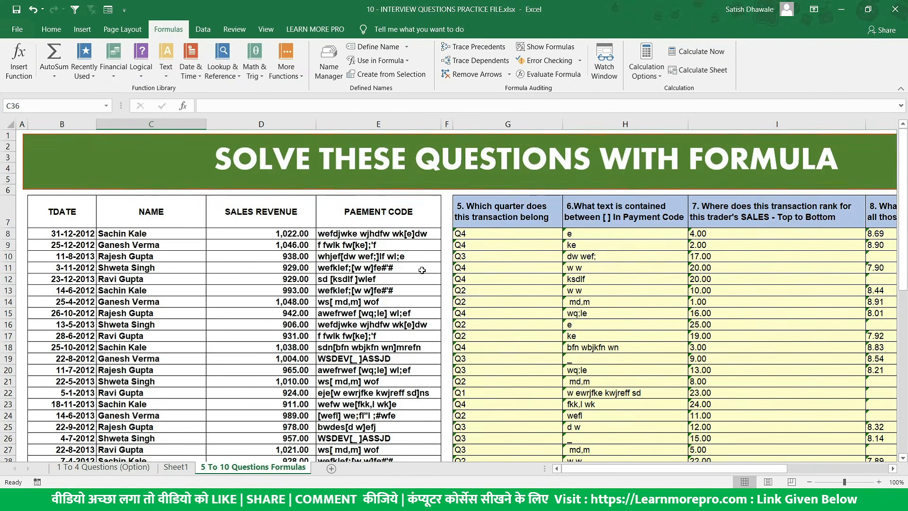
left_click_drag(168, 211, 161, 454)
left_click_drag(269, 210, 302, 406)
scroll(308, 311, "down", 4)
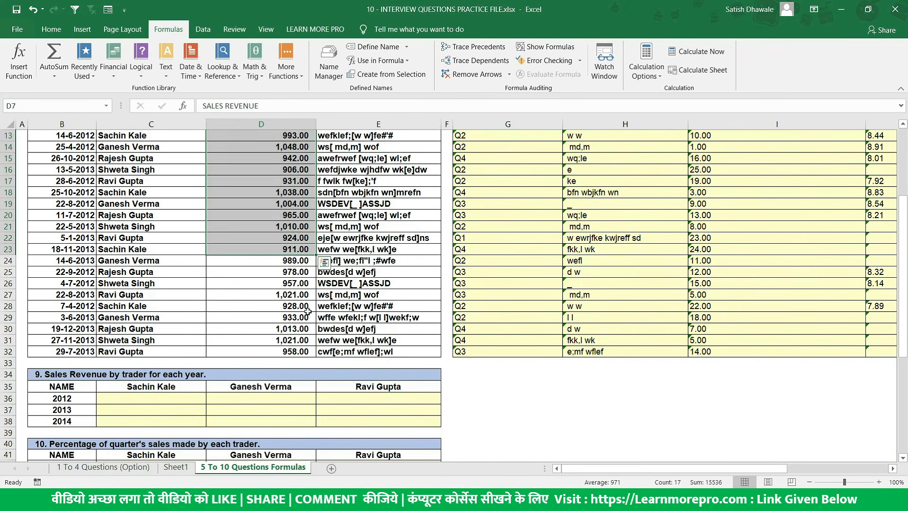
Start a SUMIFS formula in C36 with the SALE range, D8:D32, as the sum range.
left_click(136, 397)
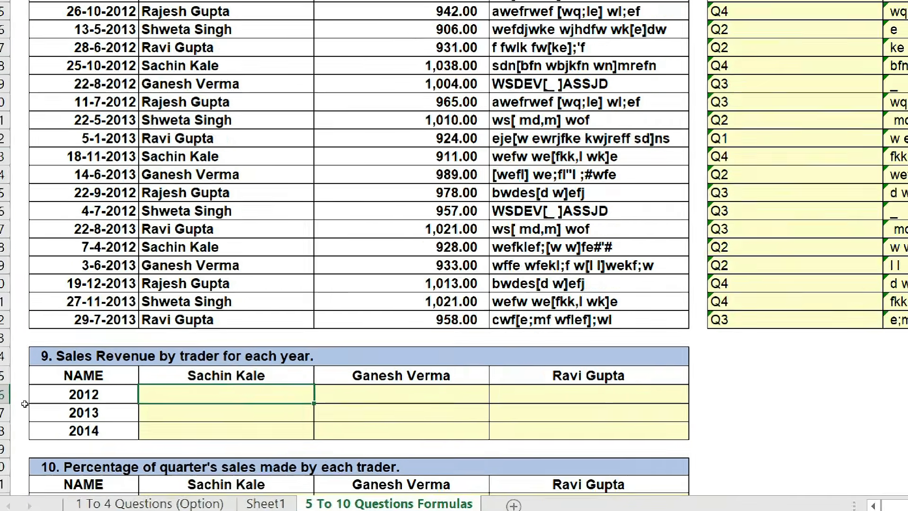
type("=SUMIFS")
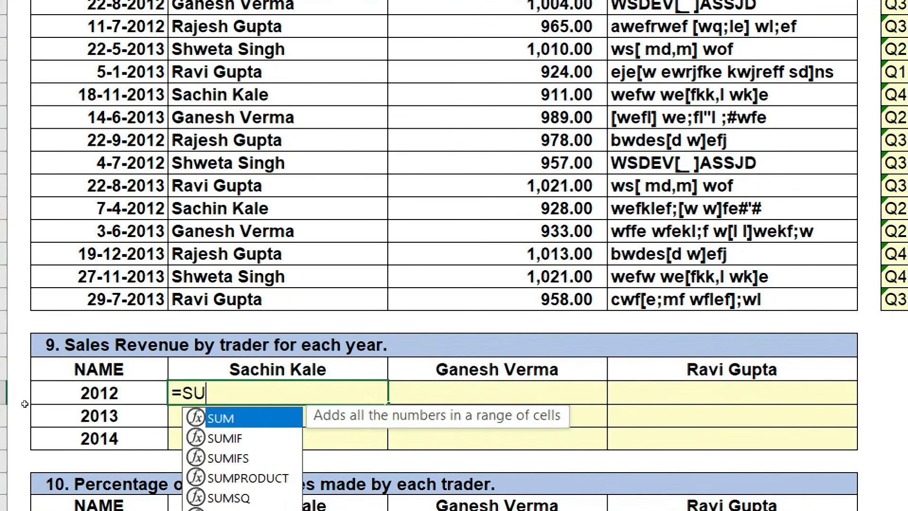
type("(")
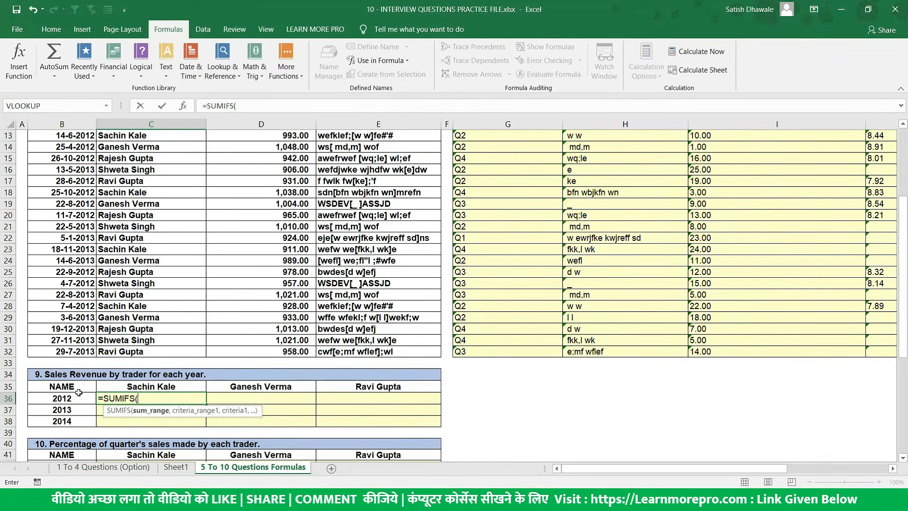
scroll(151, 296, "up", 3)
left_click_drag(297, 196, 265, 445)
scroll(301, 305, "down", 5)
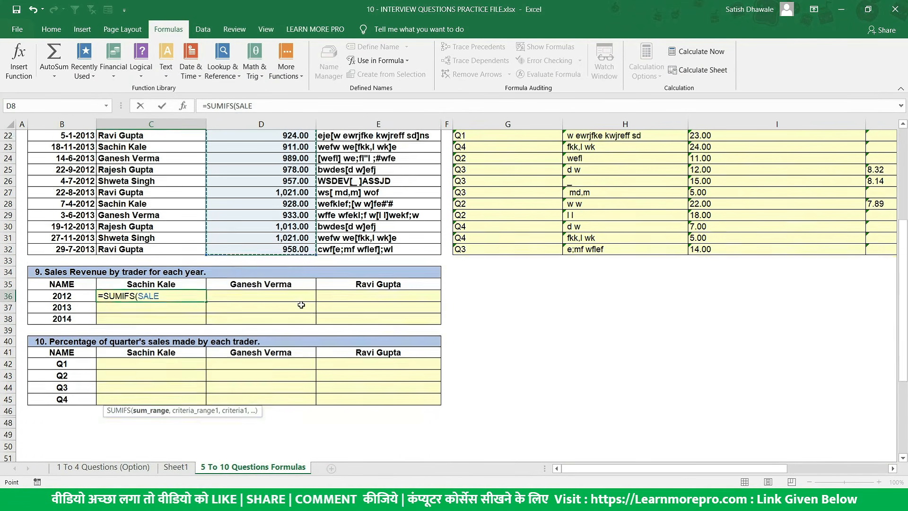
scroll(301, 305, "down", 1)
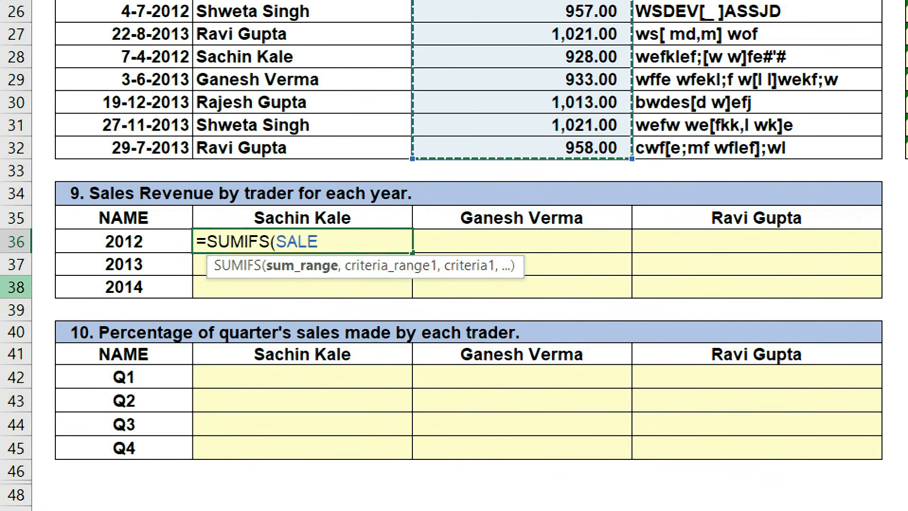
type(",")
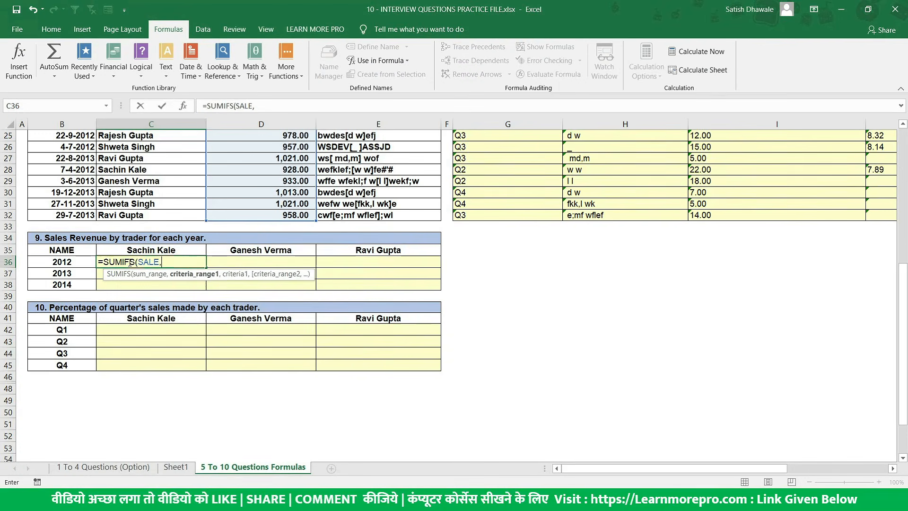
Add the NAME range, C8:C32, as the first criteria range of the C36 formula.
scroll(280, 223, "up", 6)
left_click_drag(148, 169, 151, 441)
scroll(174, 356, "down", 7)
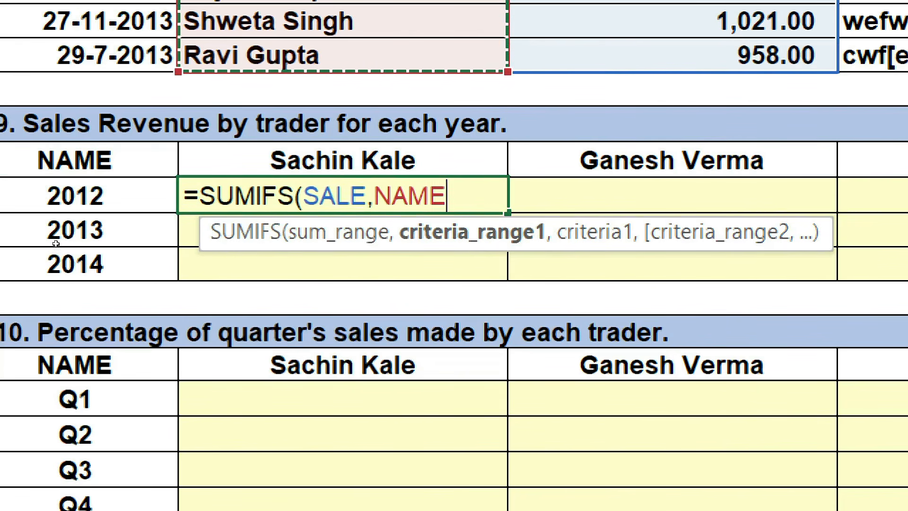
type(",")
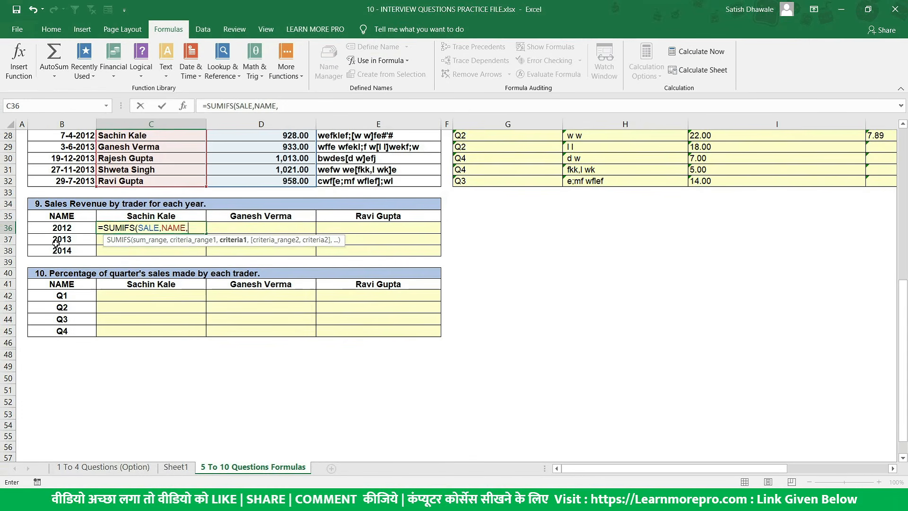
Use the trader heading in C35 as the first criterion, with only its row locked as C$35.
scroll(55, 242, "up", 2)
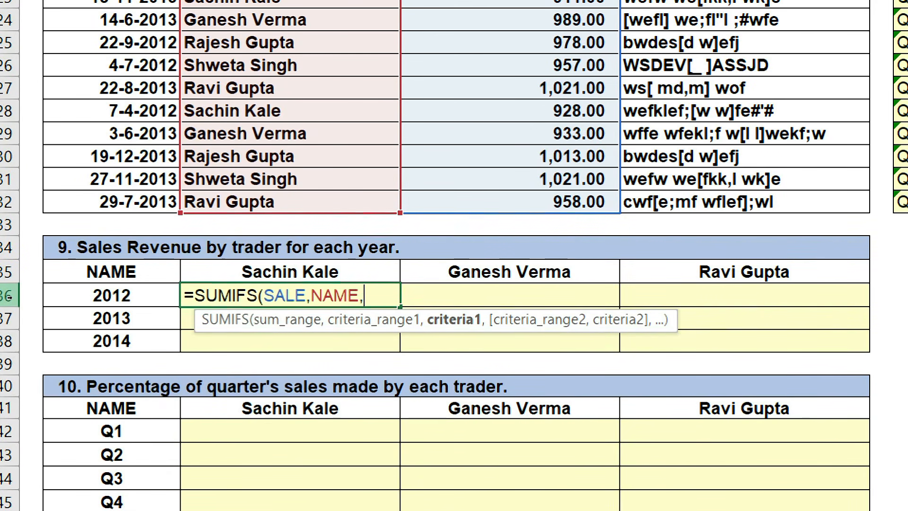
key("Up")
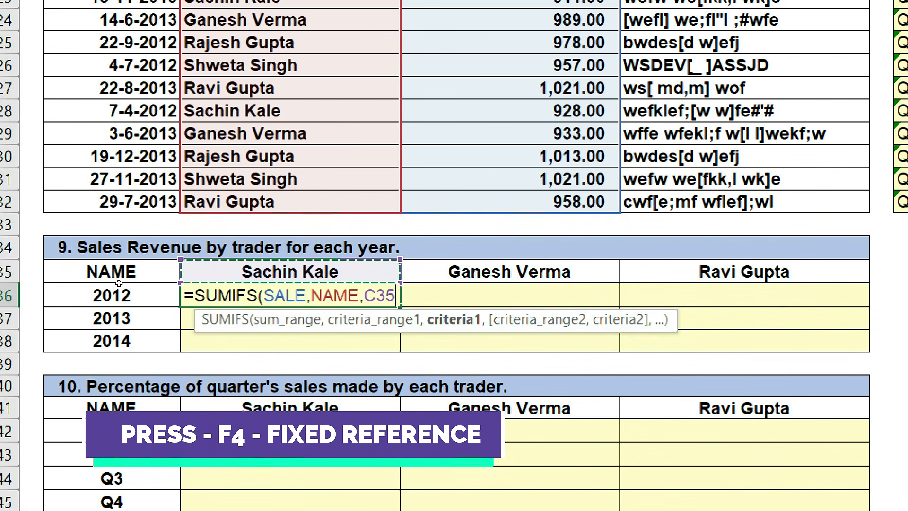
key("F4")
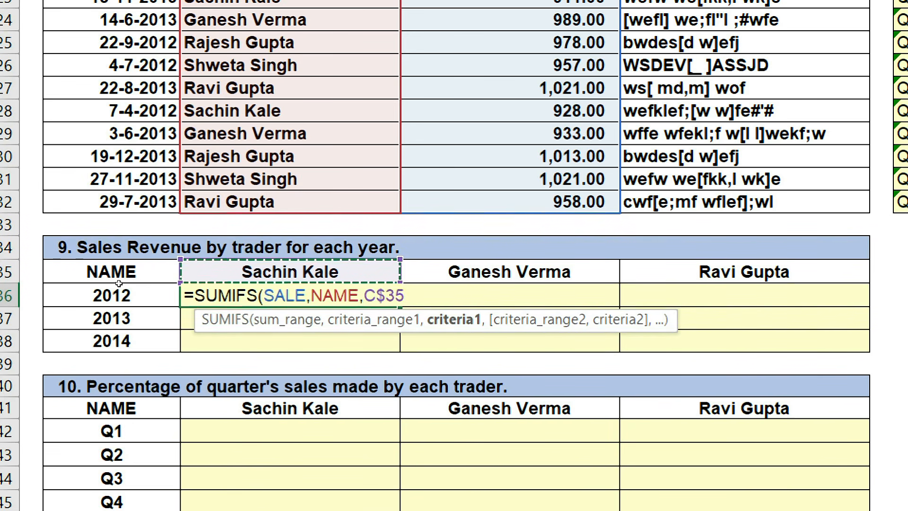
key("F4")
key("F4")
key("F4")
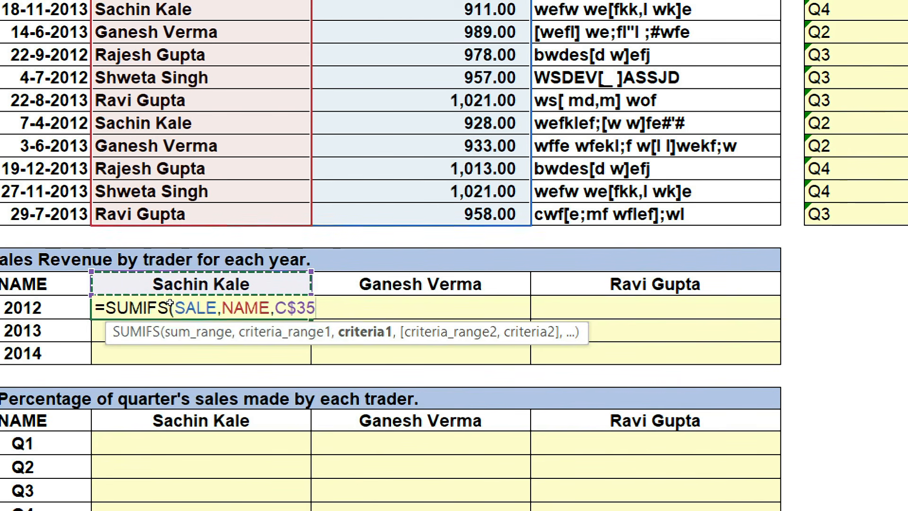
type(",")
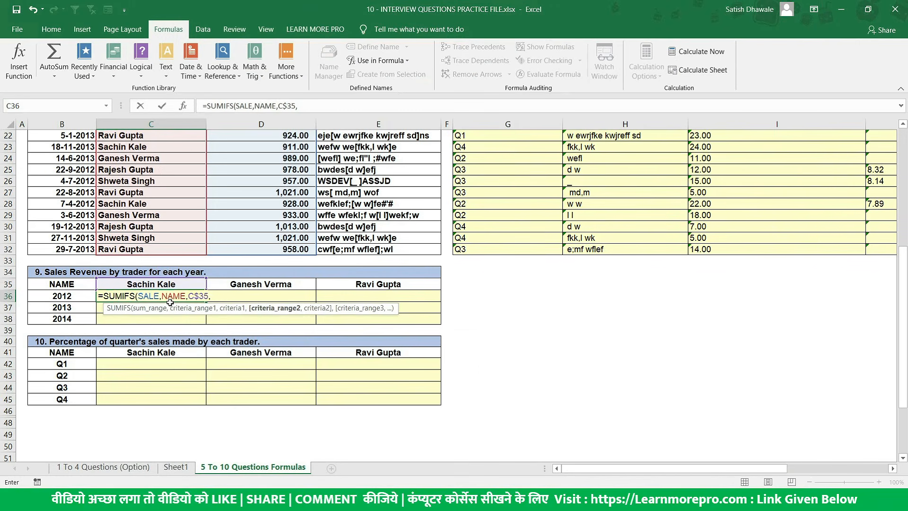
Add the TDATE range, B8:B32, as the second criteria range of the C36 formula.
scroll(171, 303, "up", 2)
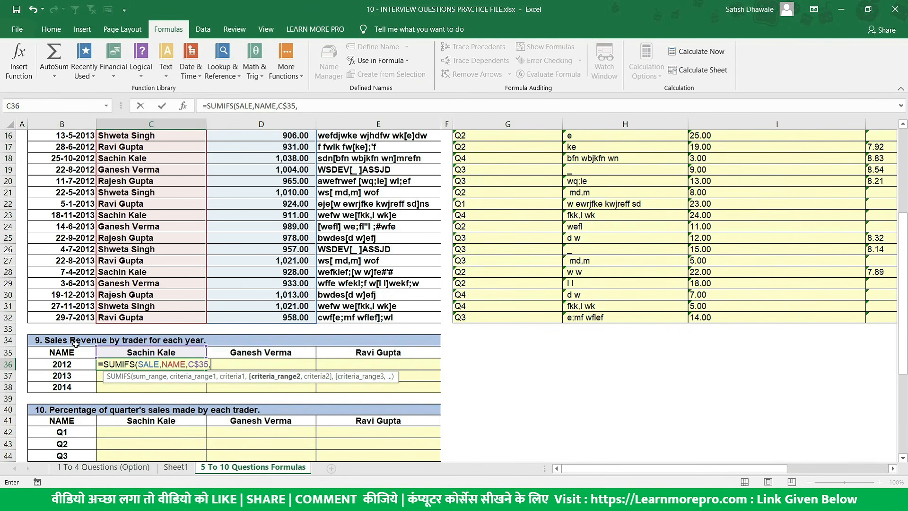
scroll(57, 277, "up", 4)
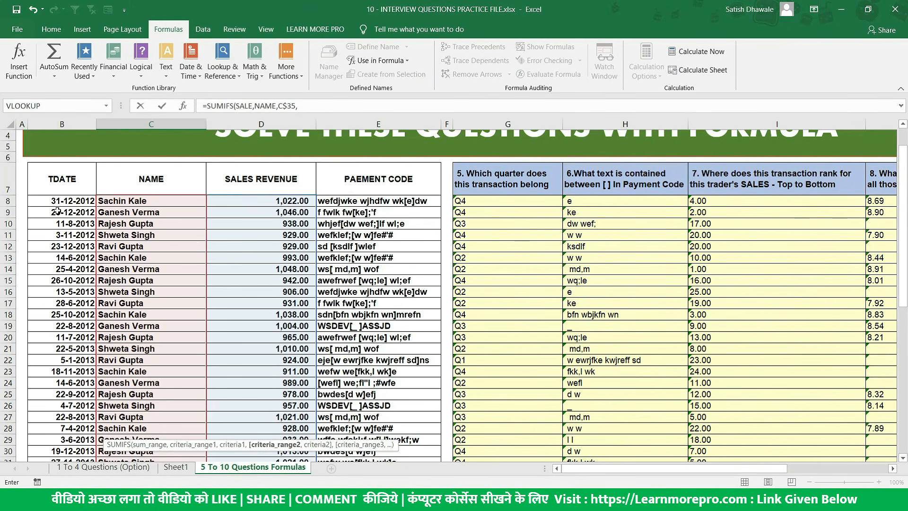
scroll(56, 274, "down", 3)
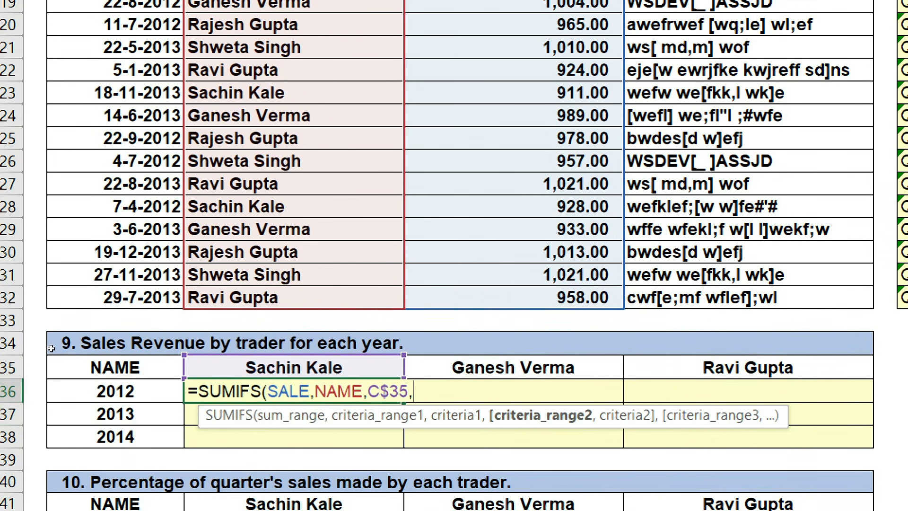
left_click(75, 298)
left_click_drag(74, 299, 56, 45)
mouse_move(66, 125)
left_mouse_down()
mouse_move(67, 182)
mouse_move(52, 203)
mouse_move(55, 133)
left_mouse_up()
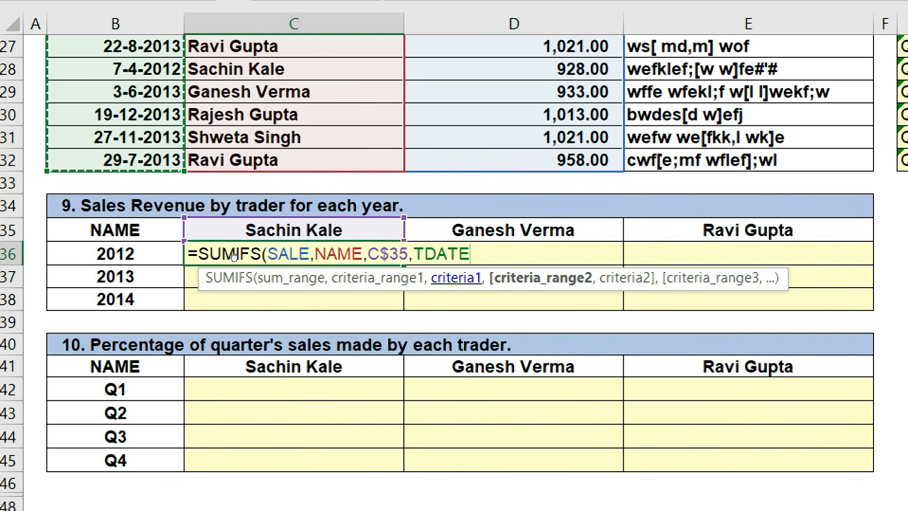
type(",")
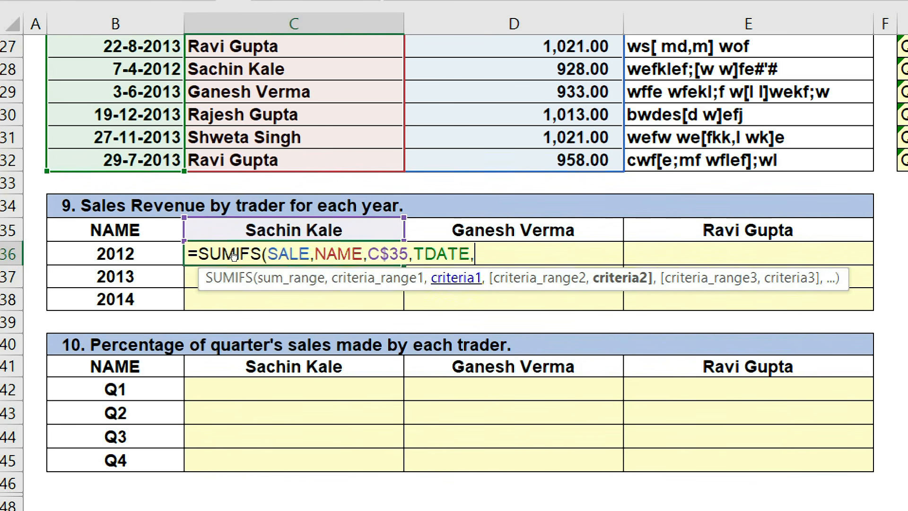
left_click(70, 242)
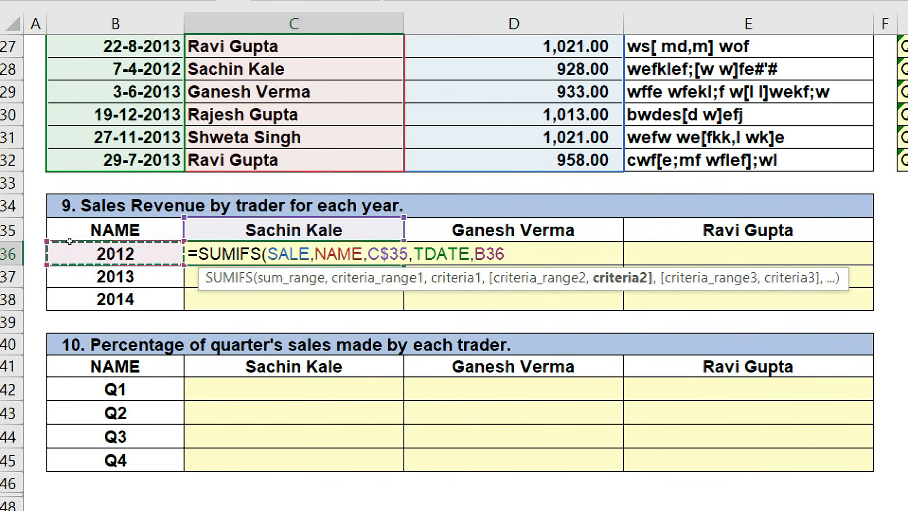
key("BackSpace")
key("BackSpace")
key("BackSpace")
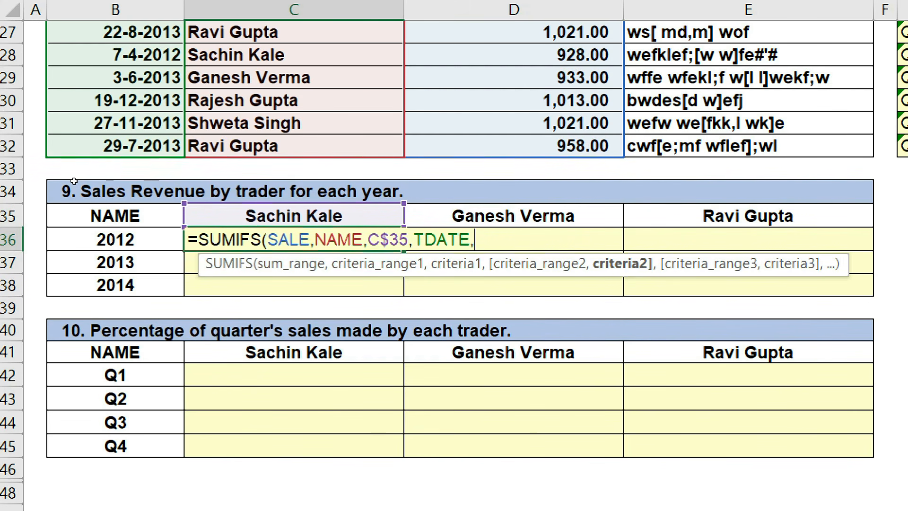
Enter the second criterion as ">"&DATE($B36,1,1), taking the year from B36 with its column locked.
type(">\"&")
type("DATE(")
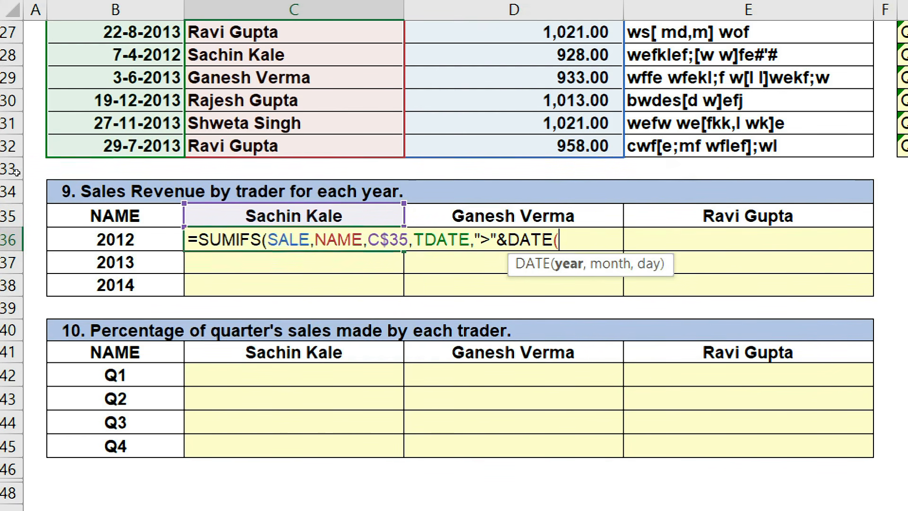
left_click(73, 236)
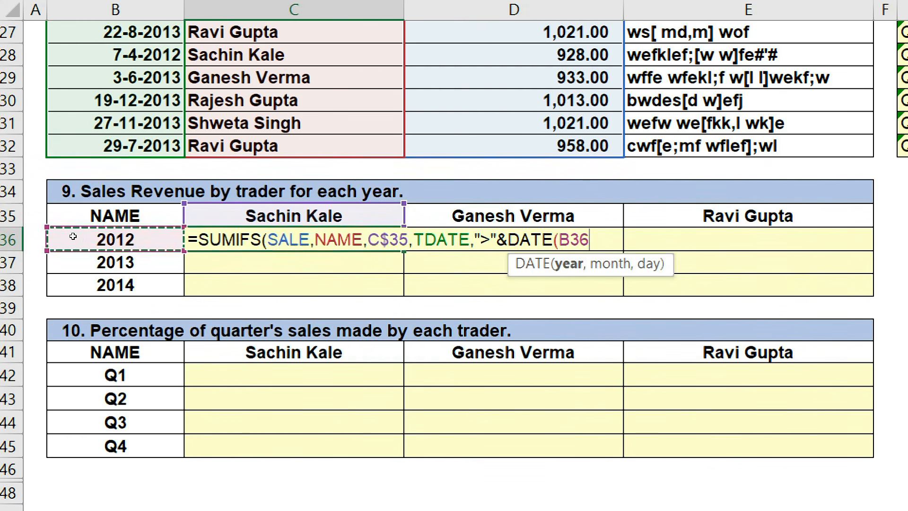
key("F4")
key("F4")
key("F4")
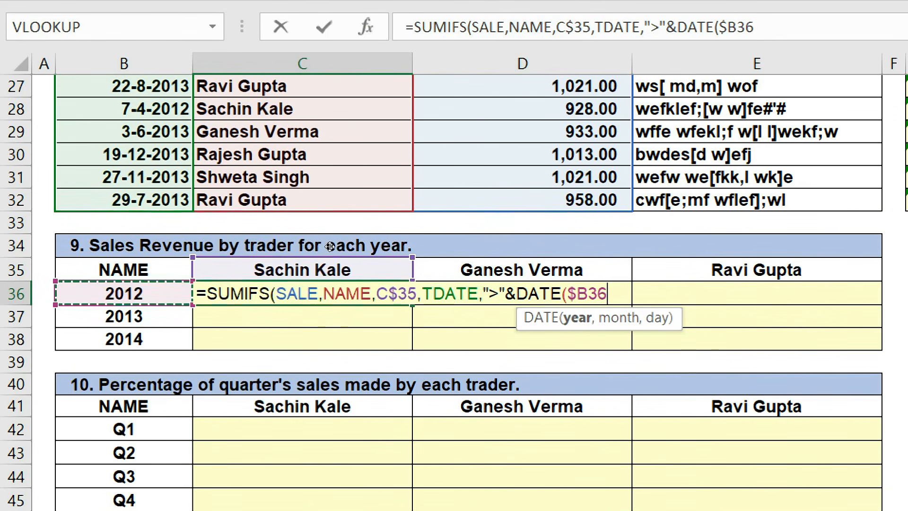
type(",")
type("1,1")
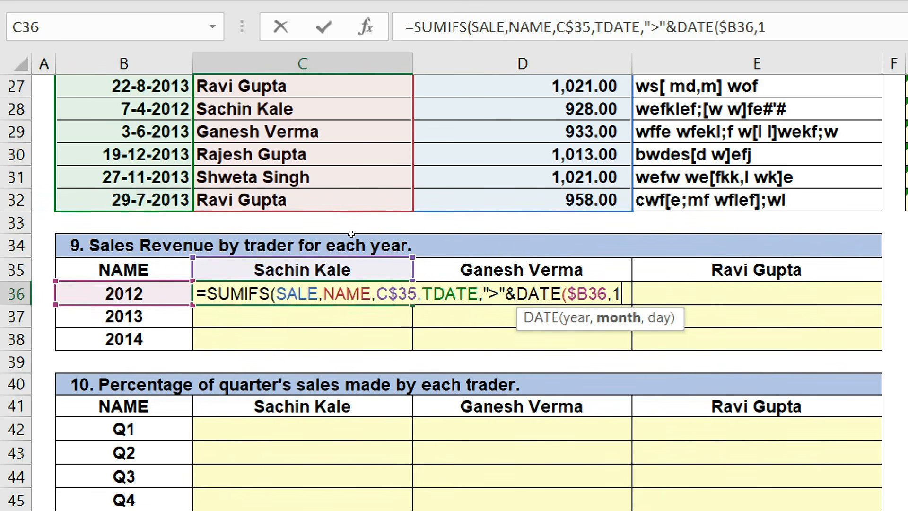
type("),")
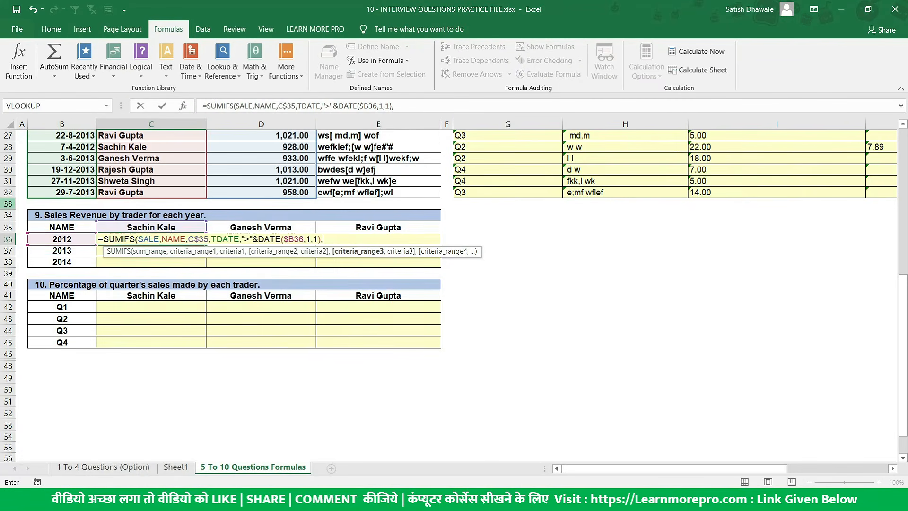
Add the TDATE range, B8:B32, as the third criteria range of the C36 formula.
scroll(145, 334, "up", 8)
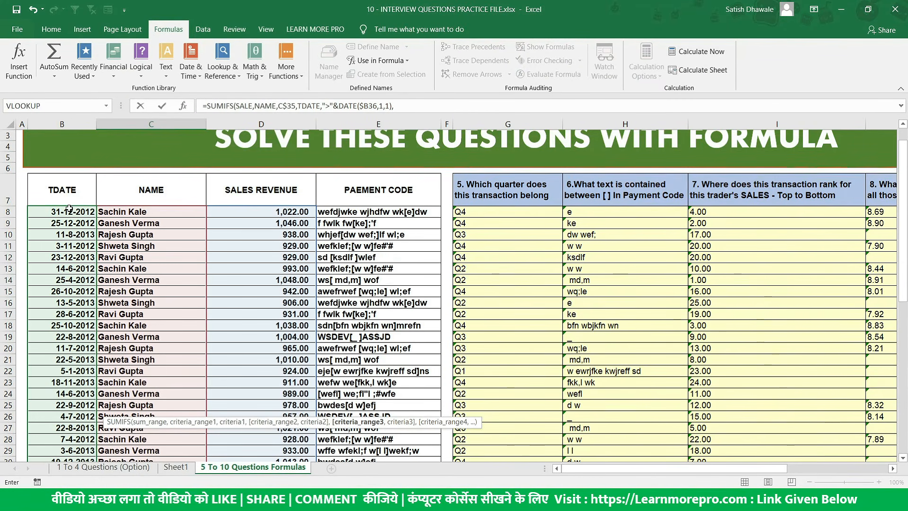
left_click_drag(69, 209, 71, 443)
scroll(270, 329, "down", 9)
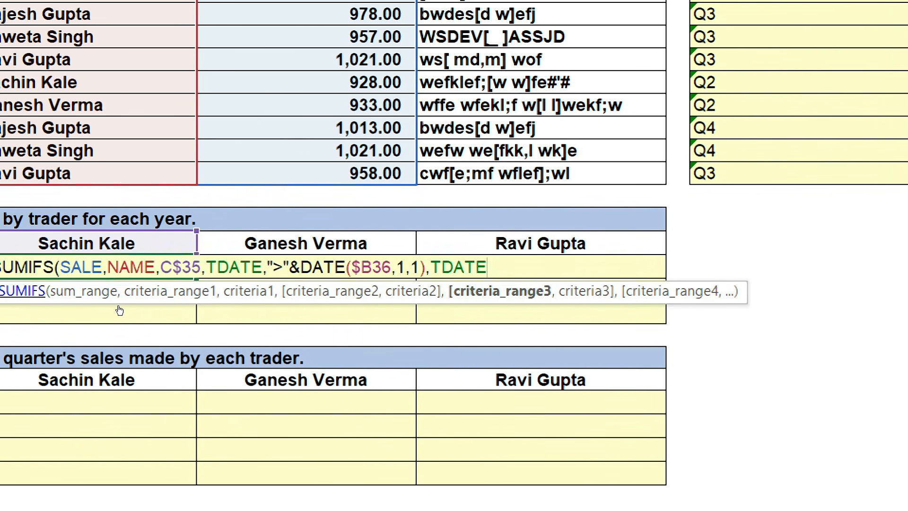
type(",")
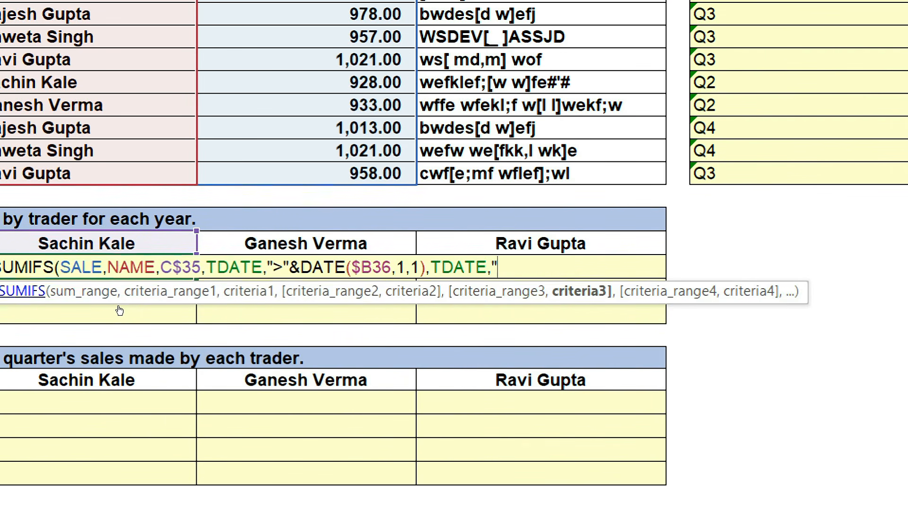
Enter the third criterion as "<"&DATE($B36,12,31), with only the column of B36 locked, and complete the C36 formula.
type("\"<\"&DATE(")
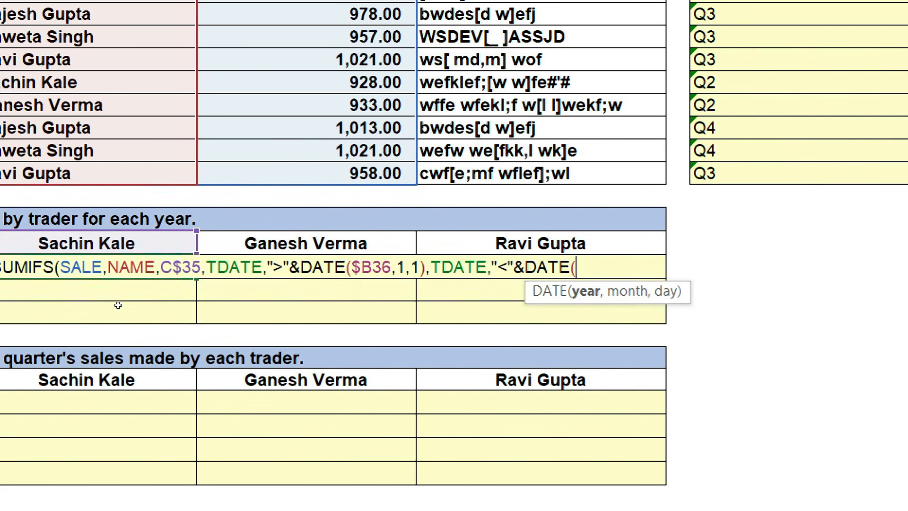
left_click(118, 268)
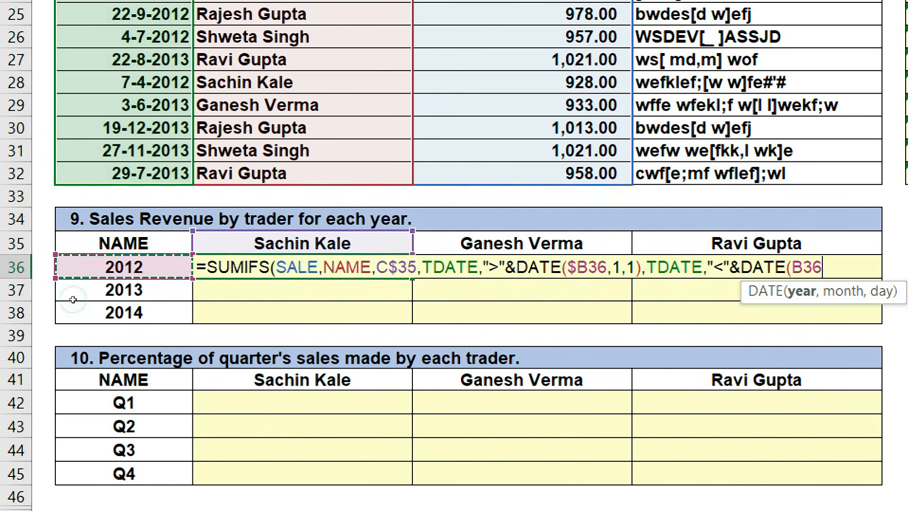
key("F4")
key("F4")
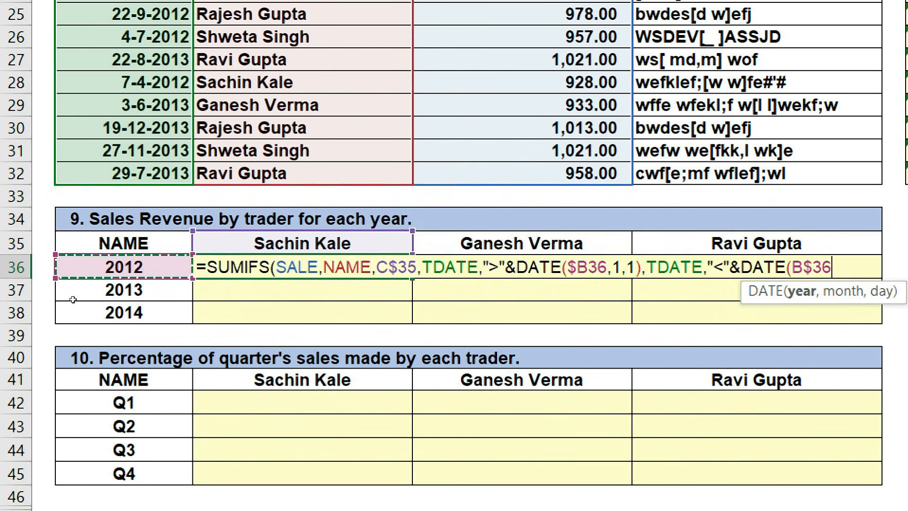
key("F4")
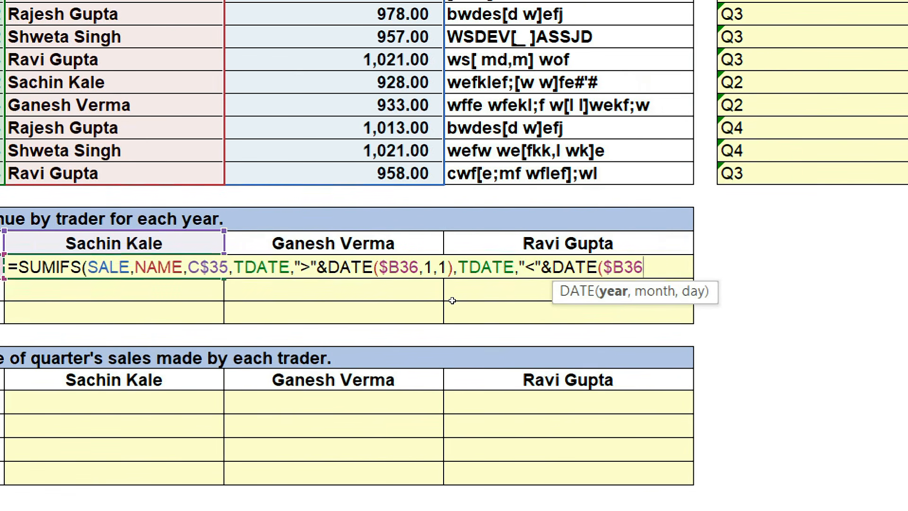
type(",")
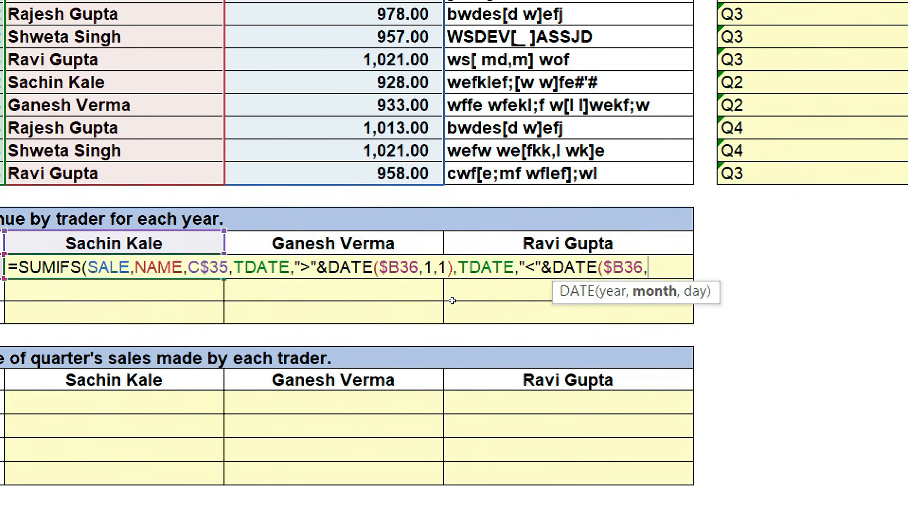
type("12,31")
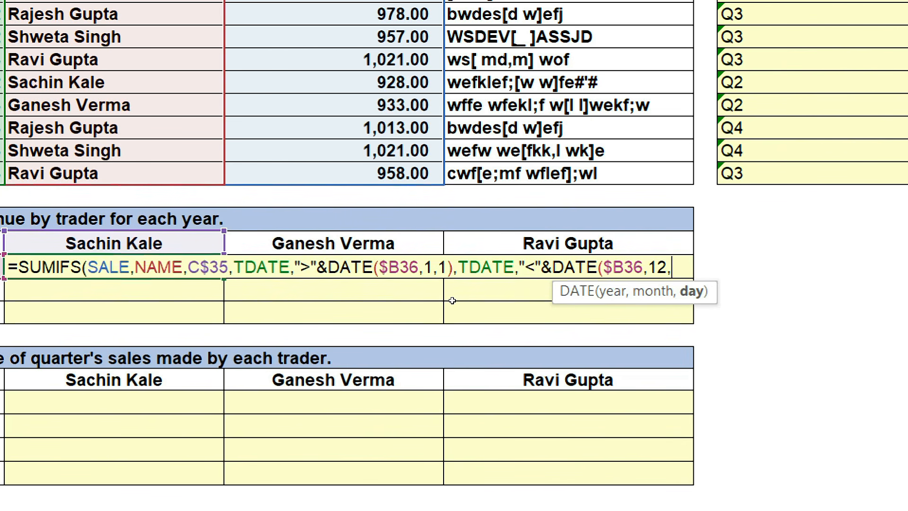
type(")")
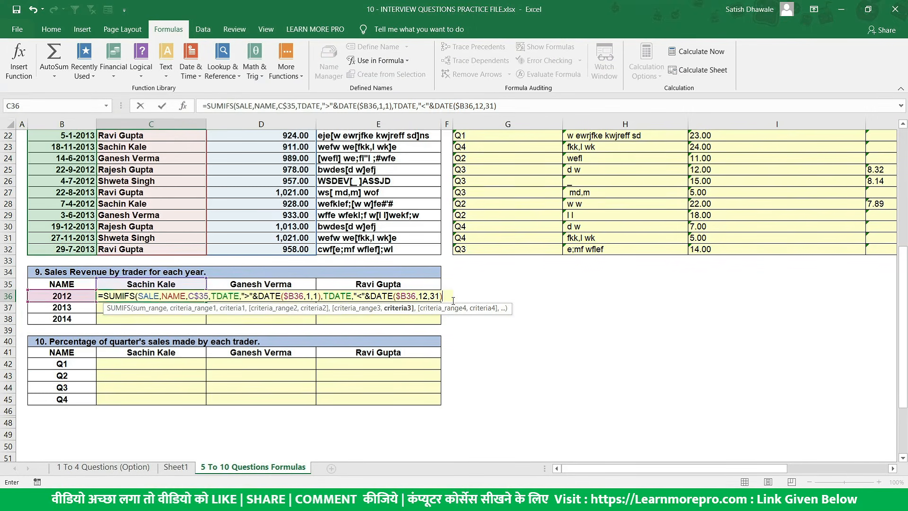
key("Return")
left_click(452, 299)
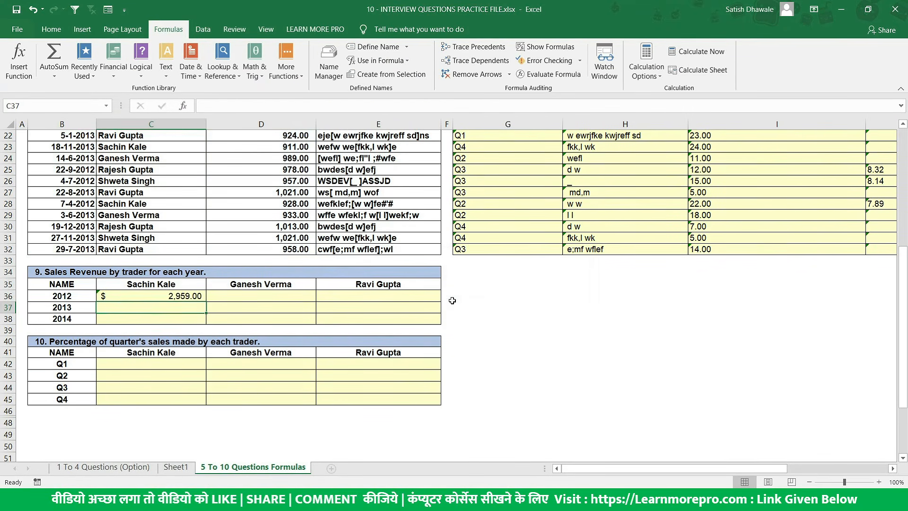
Copy the C36 SUMIFS formula across all three traders and years, filling C36:E38.
double_click(174, 298)
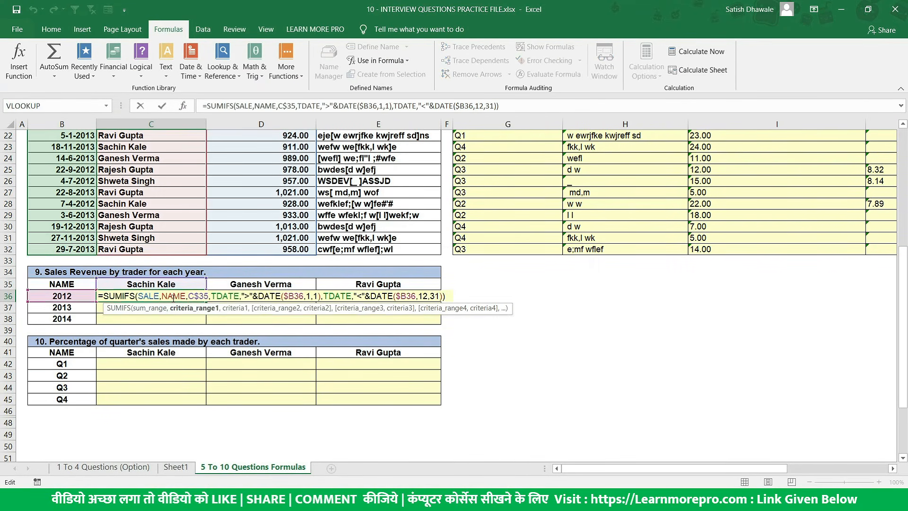
key("Escape")
left_click_drag(206, 301, 438, 325)
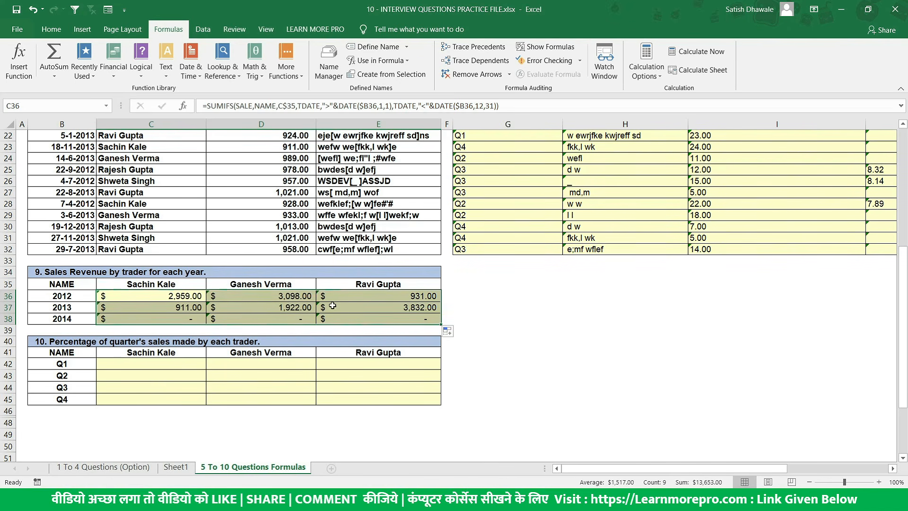
double_click(172, 296)
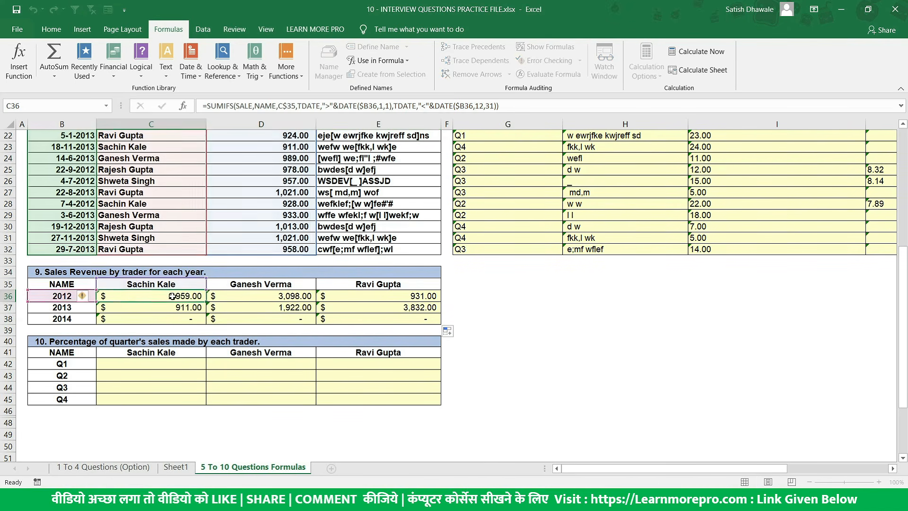
key("Escape")
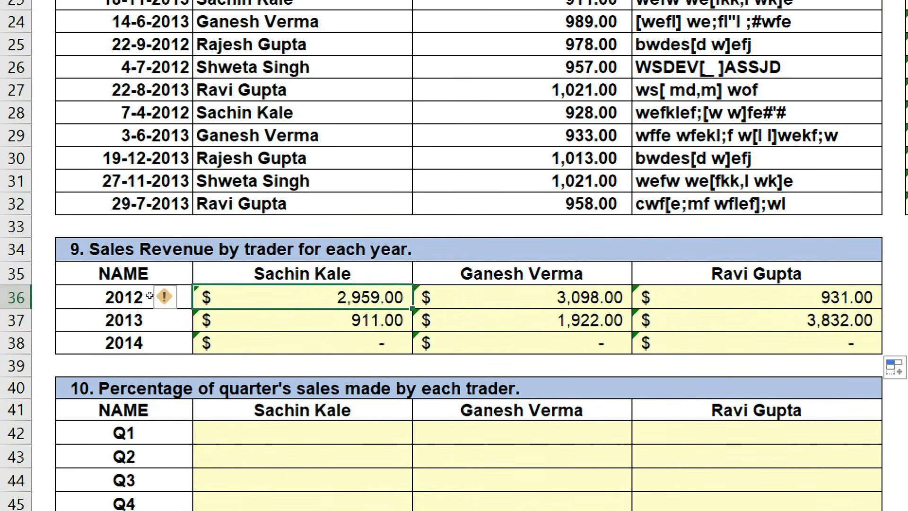
key("F2")
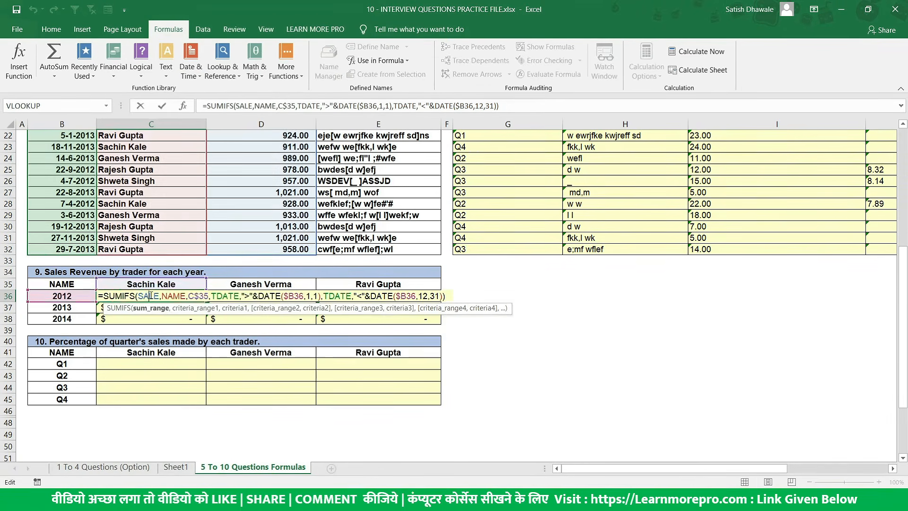
key("Escape")
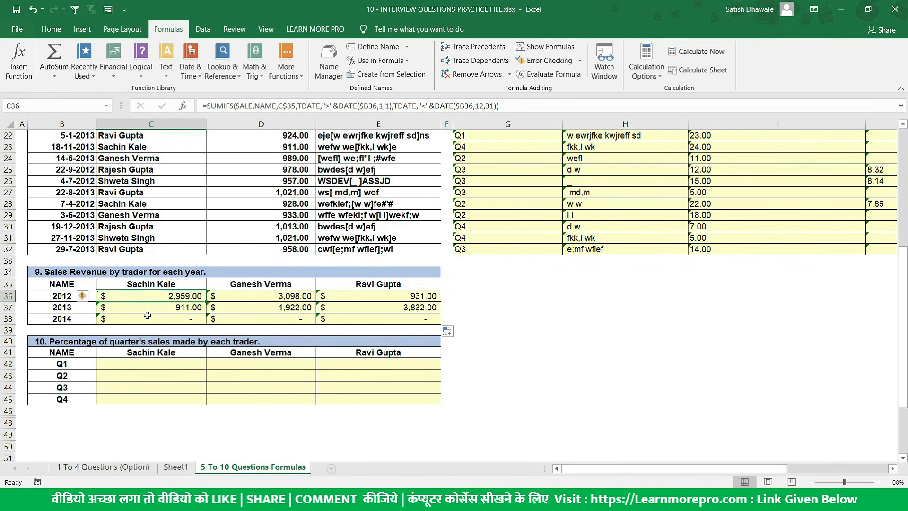
Apply the Number format to the revenue results in C36:E38.
left_click_drag(148, 299, 379, 320)
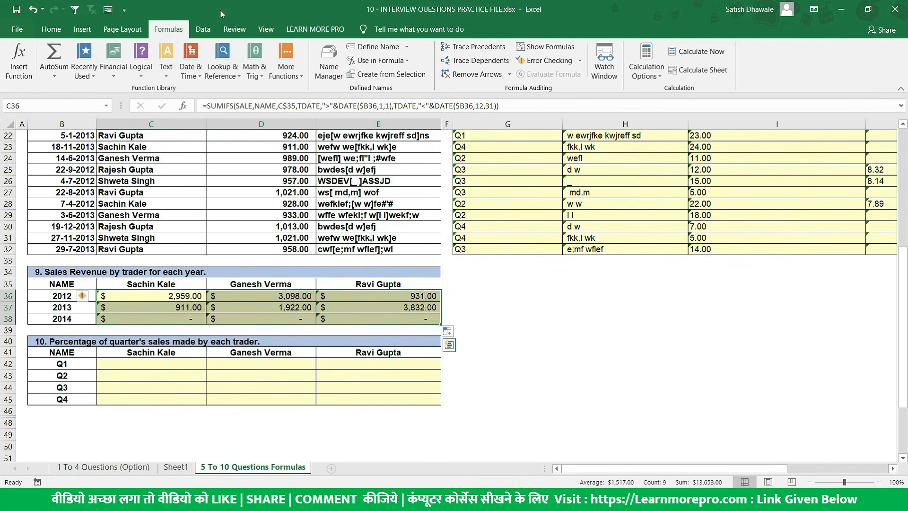
left_click(65, 31)
left_click(461, 52)
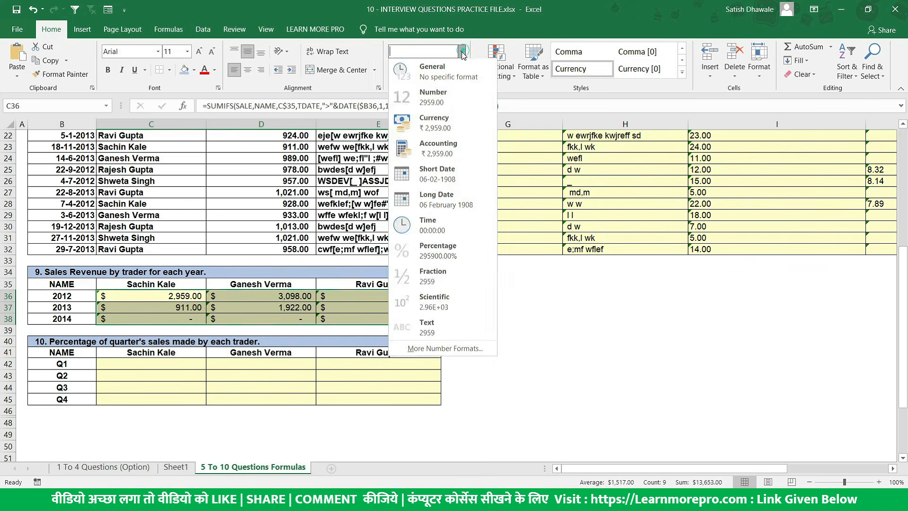
left_click(445, 96)
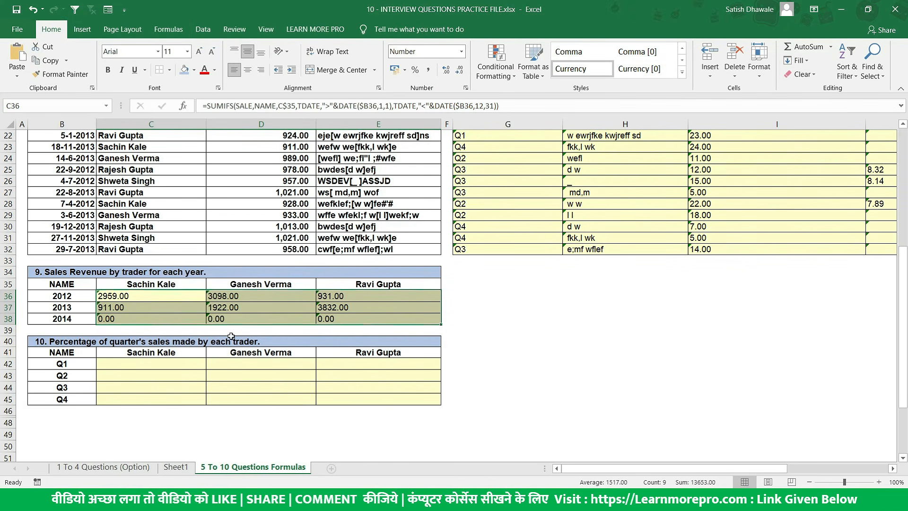
Apply the General number format to the revenue results in C36:E38 and right-align them.
left_click_drag(167, 299, 371, 319)
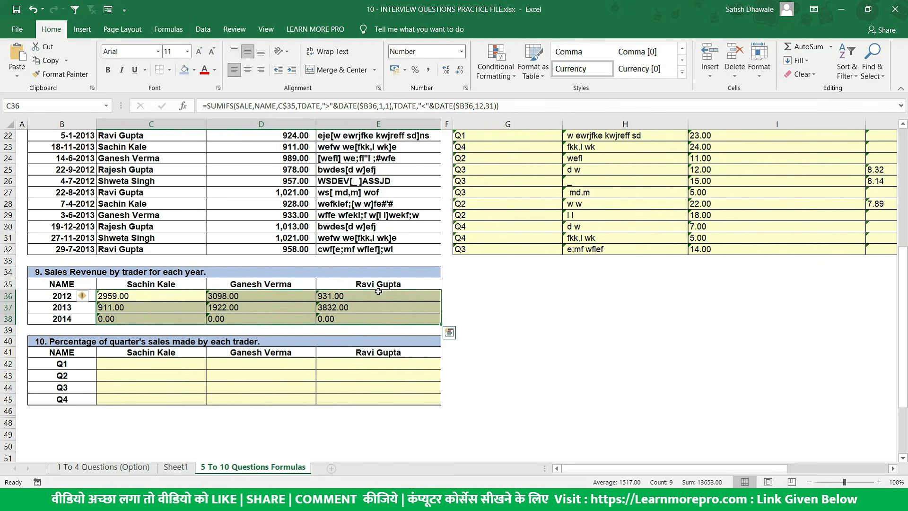
left_click(461, 51)
left_click(435, 78)
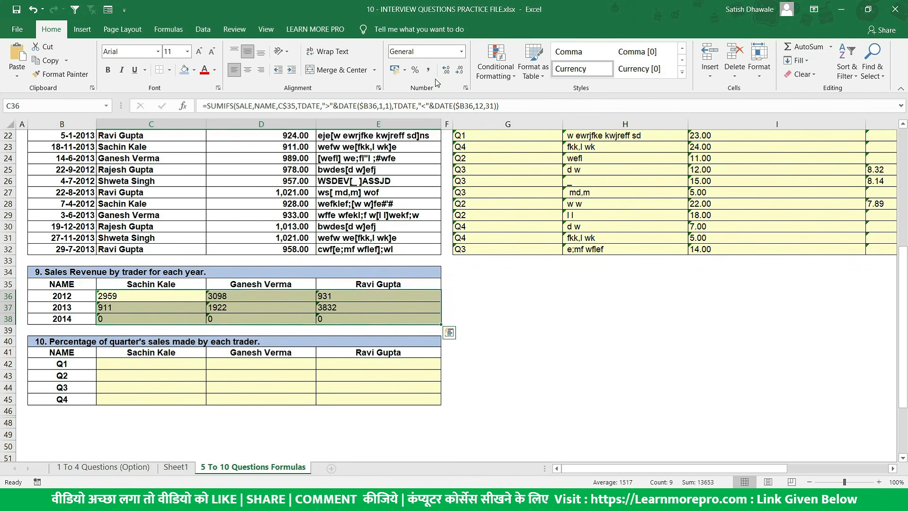
left_click(248, 71)
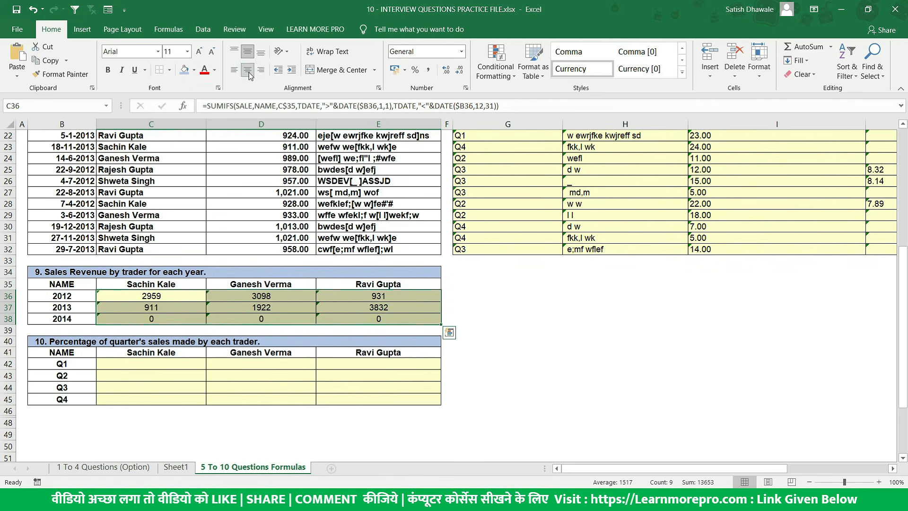
left_click(261, 69)
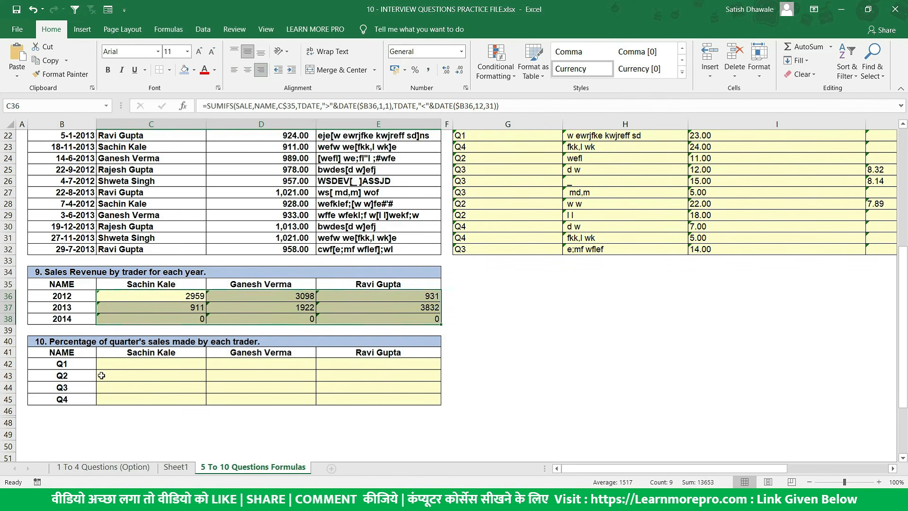
left_click(63, 373)
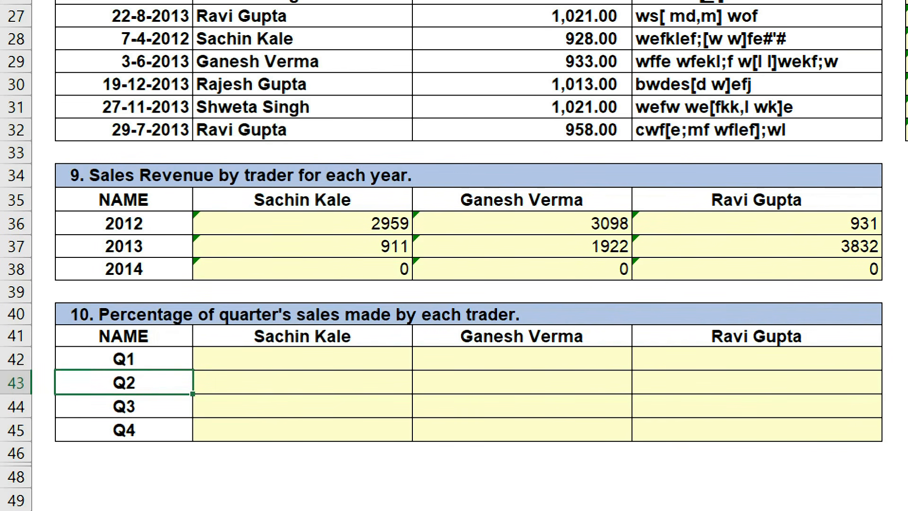
key("Up")
key("Right")
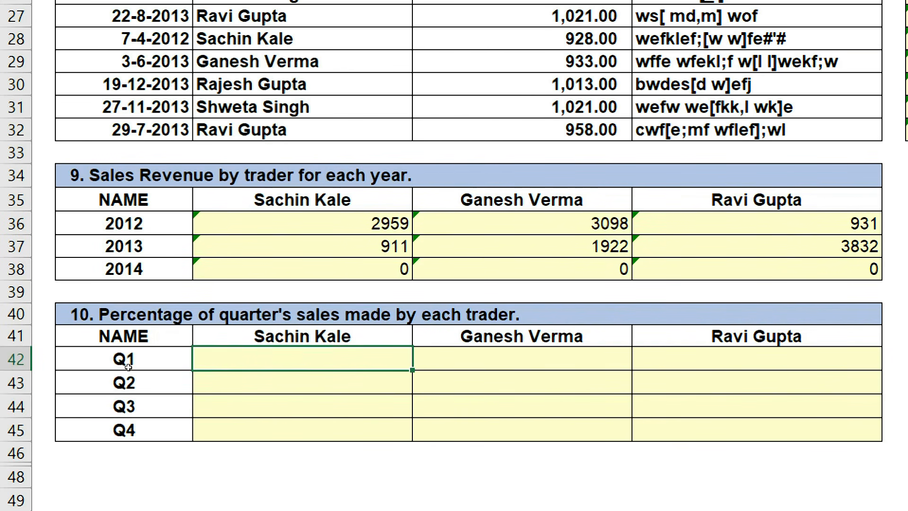
type("=")
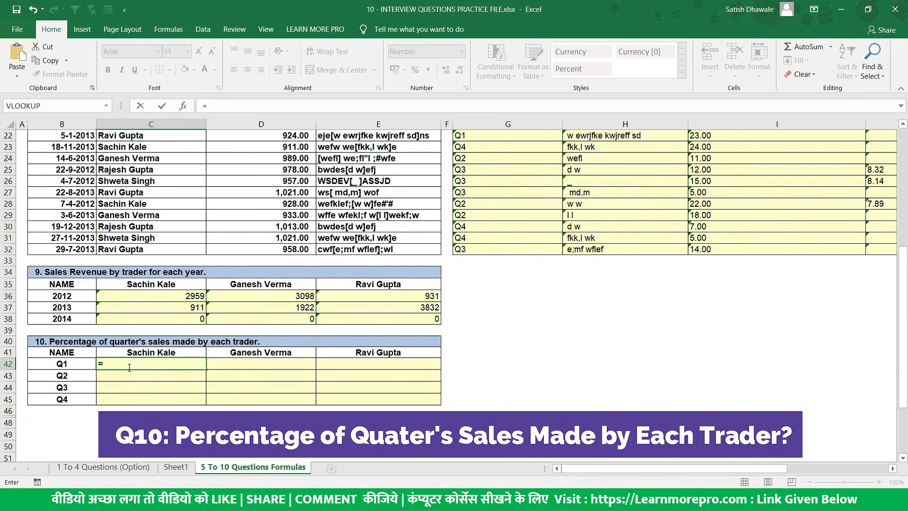
key("BackSpace")
key("Escape")
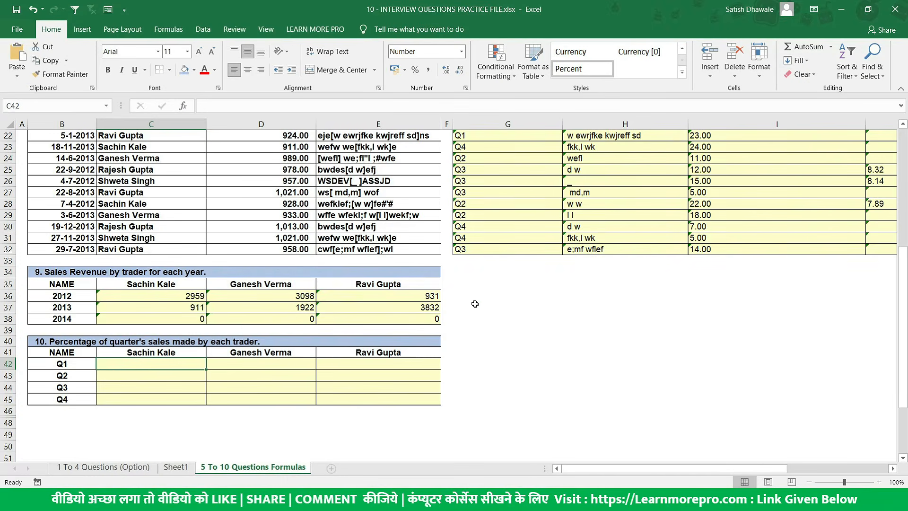
Review question 5's quarter results in G8:G32 as the source for question 10.
scroll(780, 113, "up", 4)
scroll(514, 162, "up", 3)
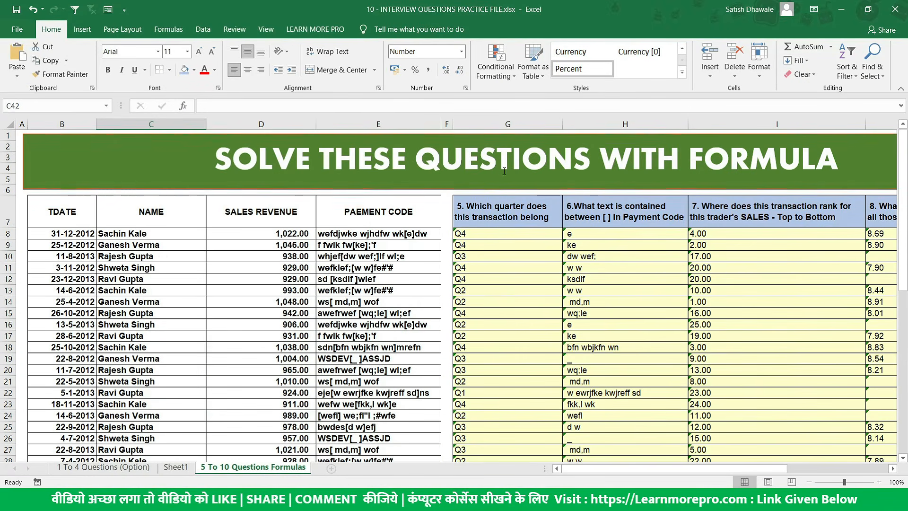
left_click_drag(492, 233, 468, 458)
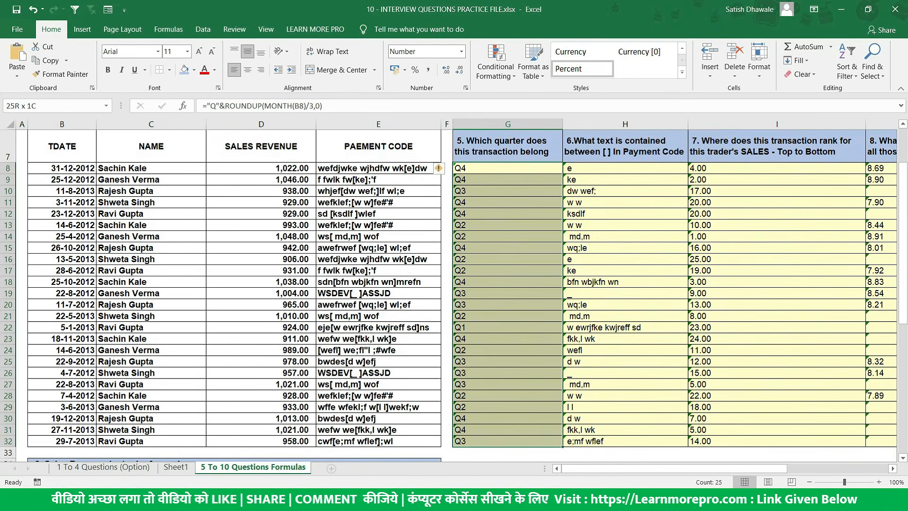
scroll(165, 389, "down", 5)
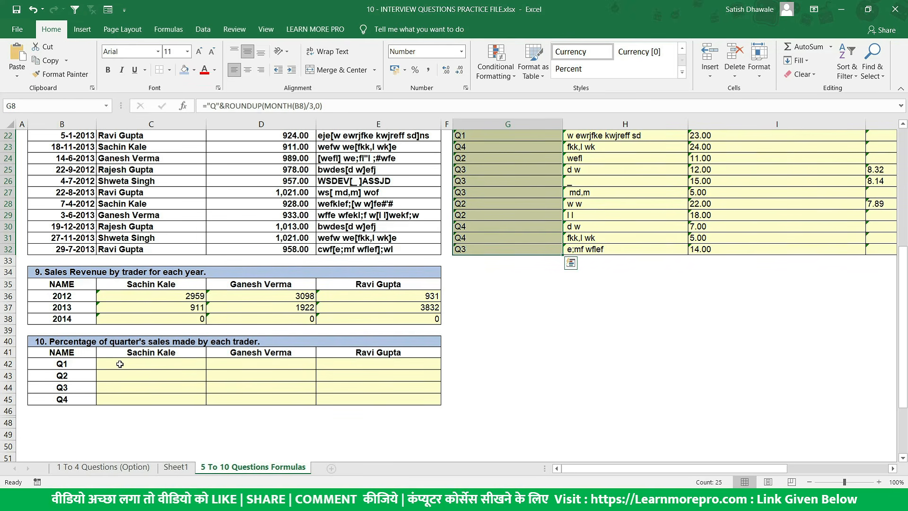
left_click(360, 361)
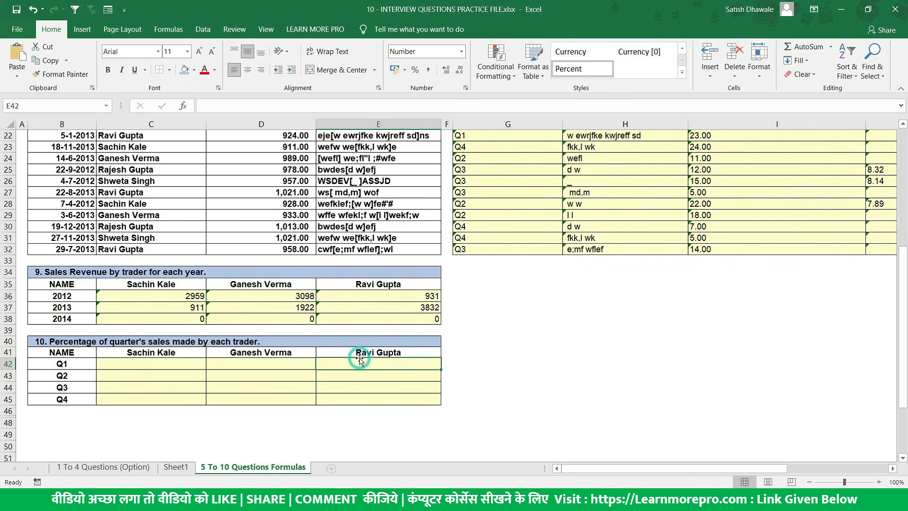
left_click(9, 365)
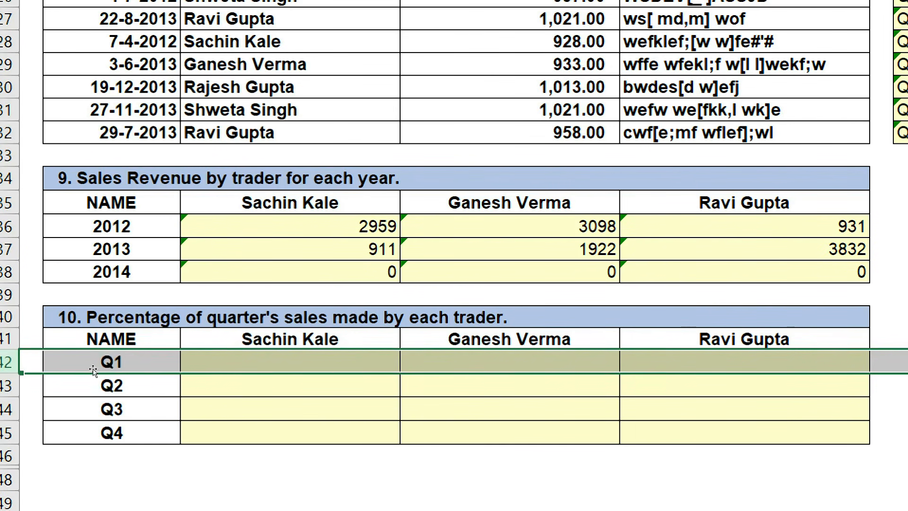
key("Right")
key("Right")
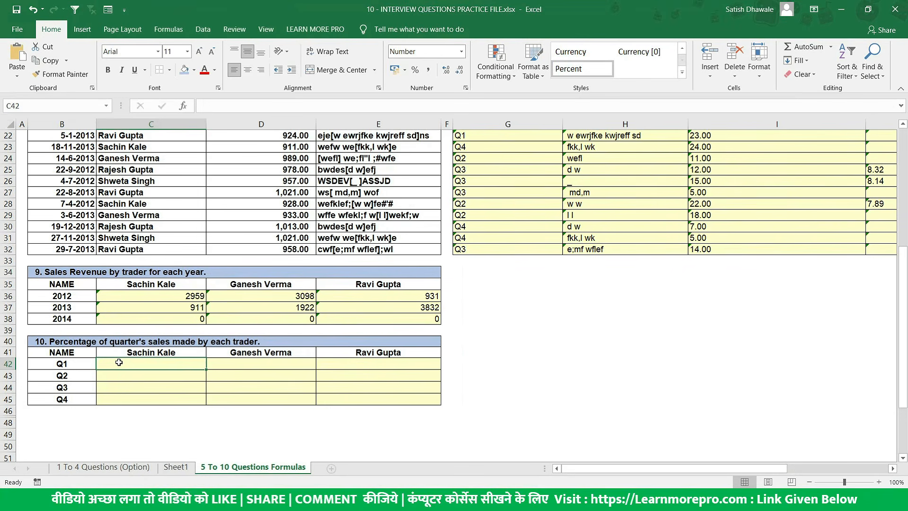
type("=")
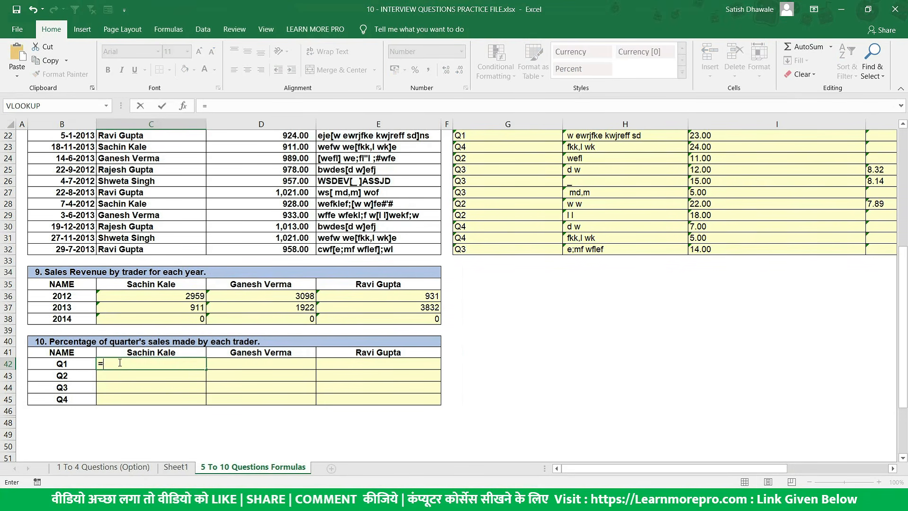
key("Escape")
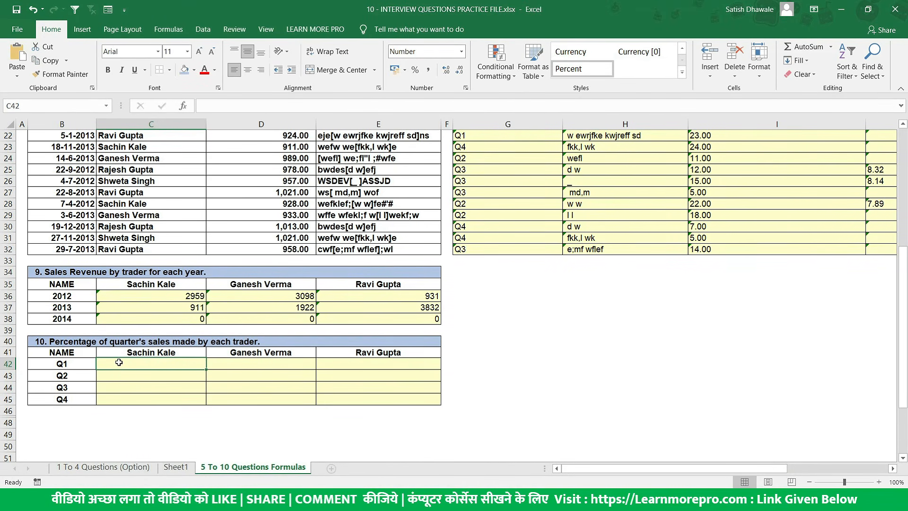
type("=SUMIF")
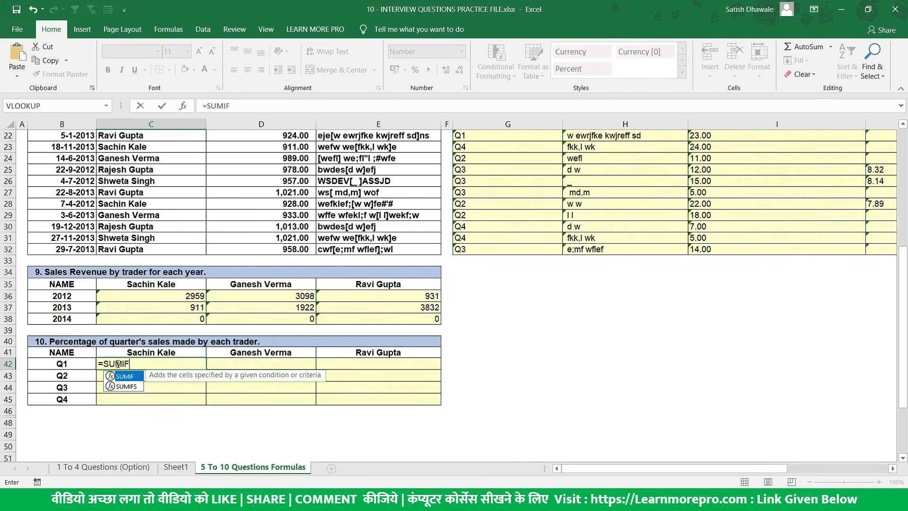
key("Down")
key("Tab")
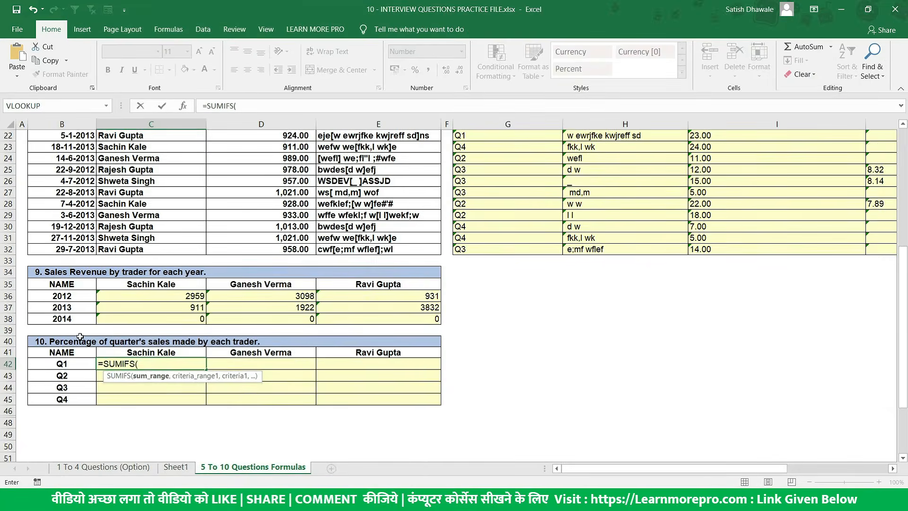
scroll(212, 177, "up", 7)
left_click_drag(240, 234, 251, 394)
scroll(17, 355, "down", 5)
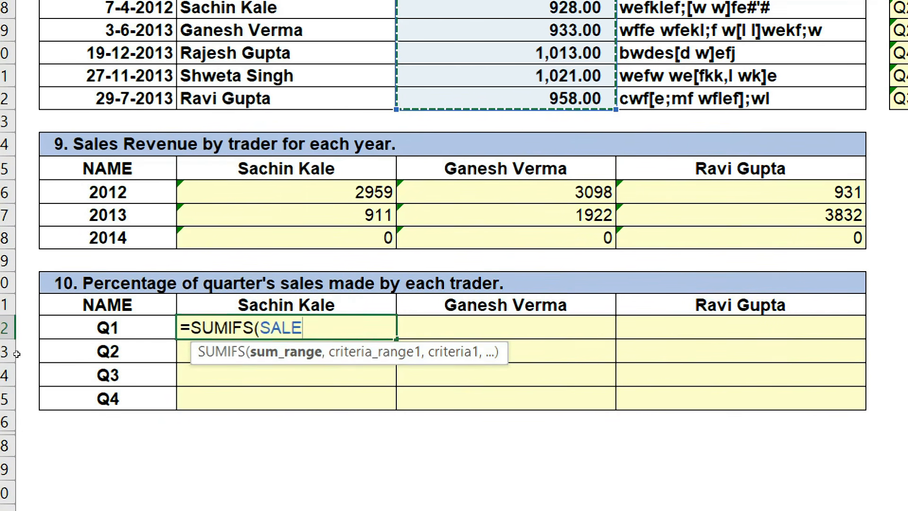
type(",")
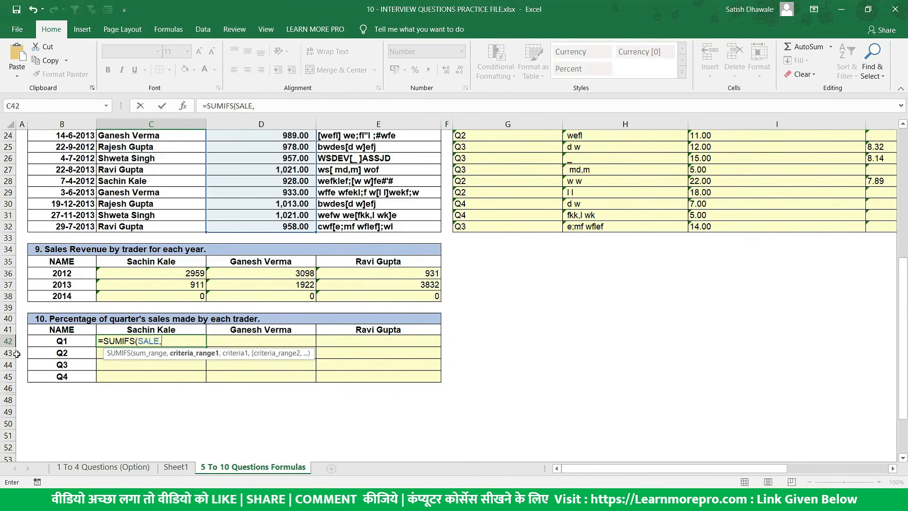
scroll(51, 350, "up", 7)
left_click_drag(166, 214, 145, 443)
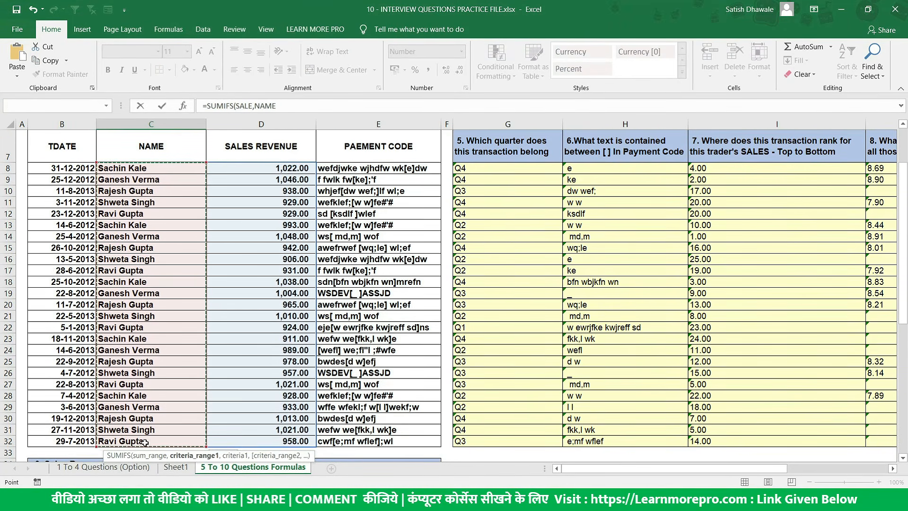
scroll(47, 381, "down", 5)
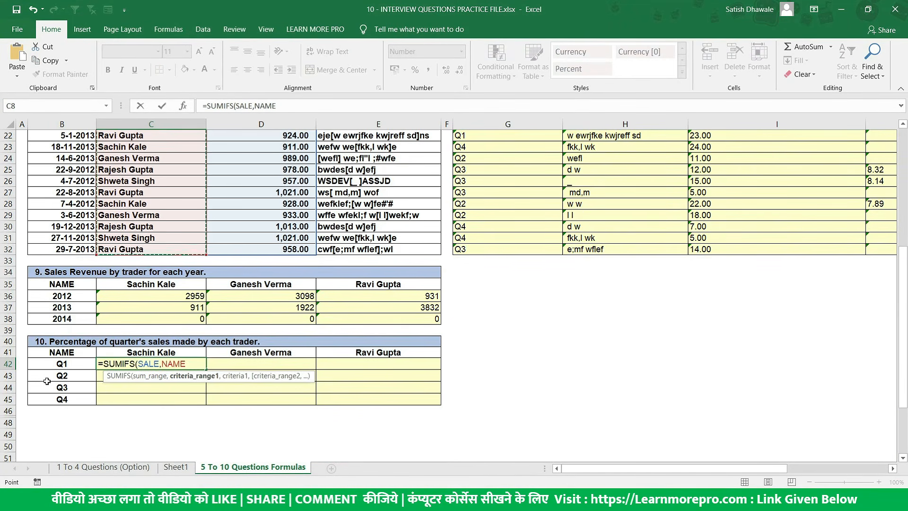
type(",")
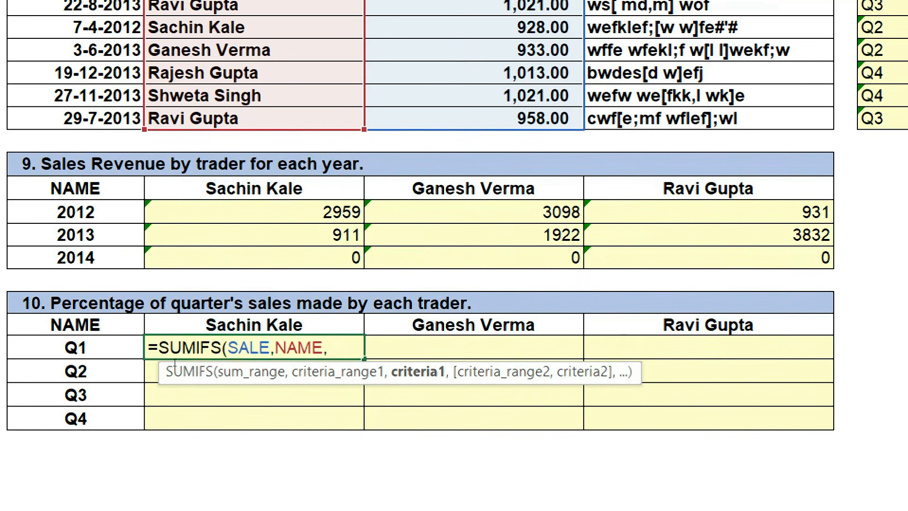
key("Up")
key("F4")
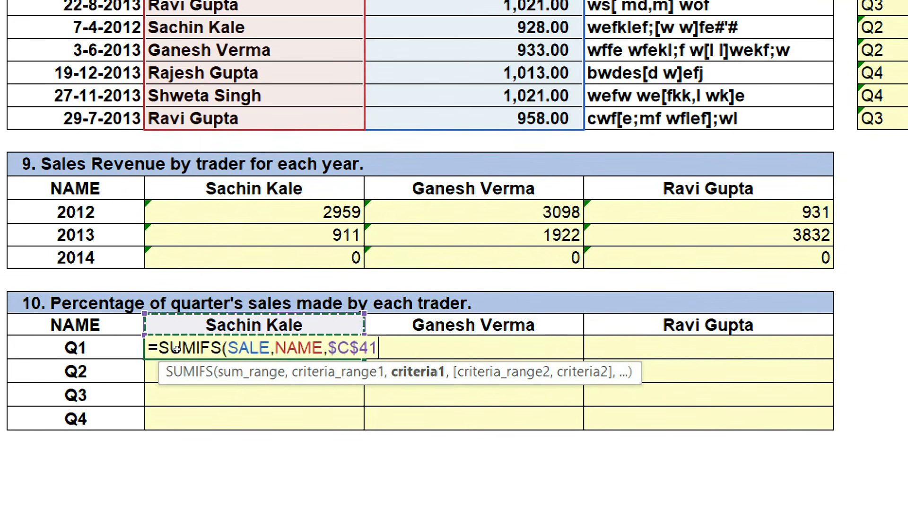
key("F4")
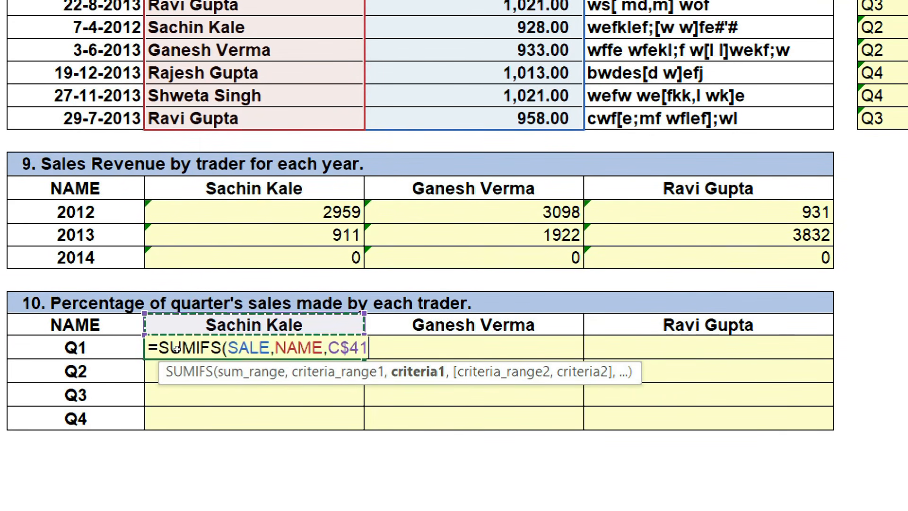
type(",")
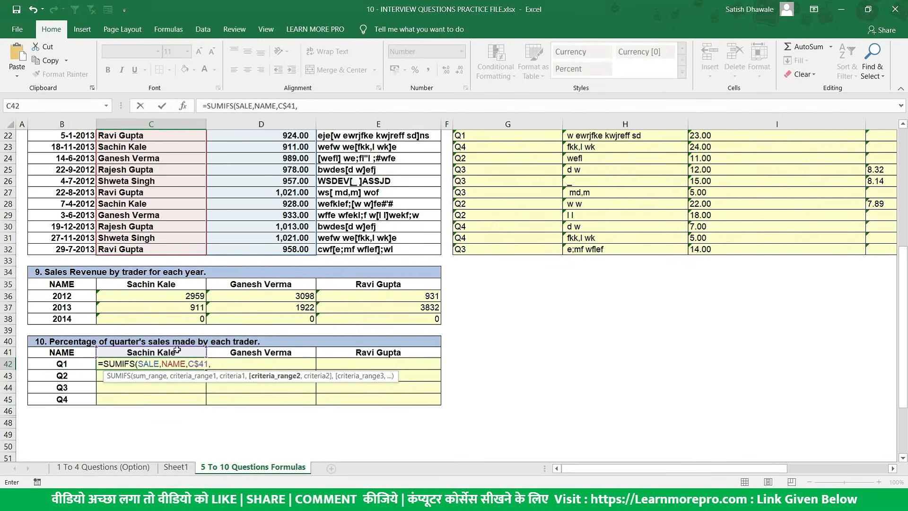
scroll(502, 174, "up", 5)
left_click_drag(501, 174, 473, 440)
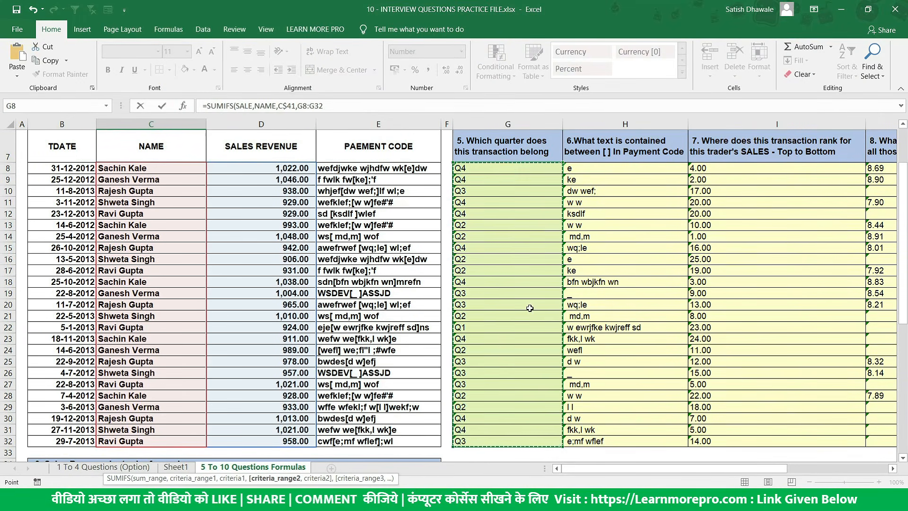
scroll(501, 364, "down", 2)
scroll(436, 350, "down", 2)
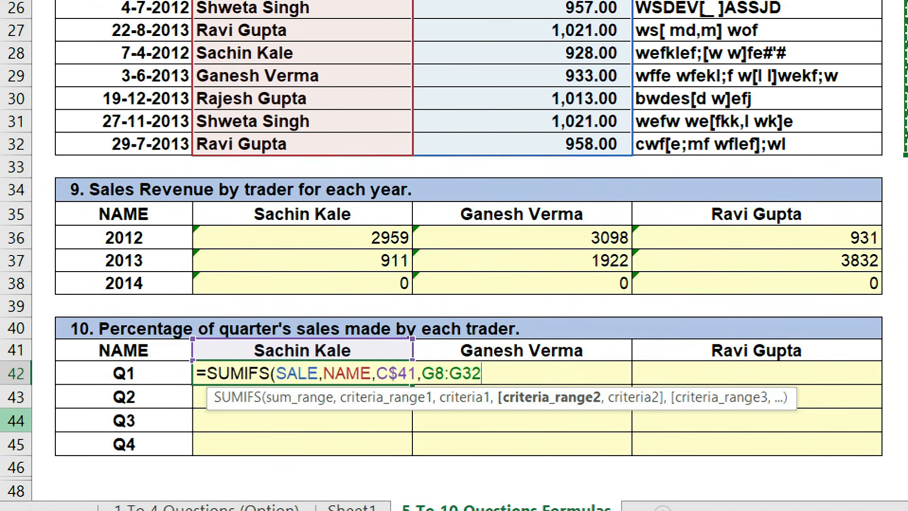
key("F4")
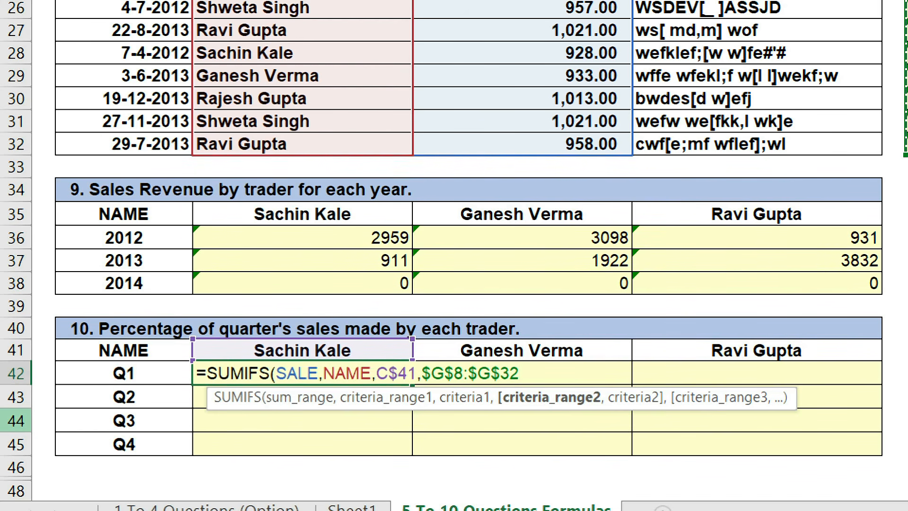
type(",")
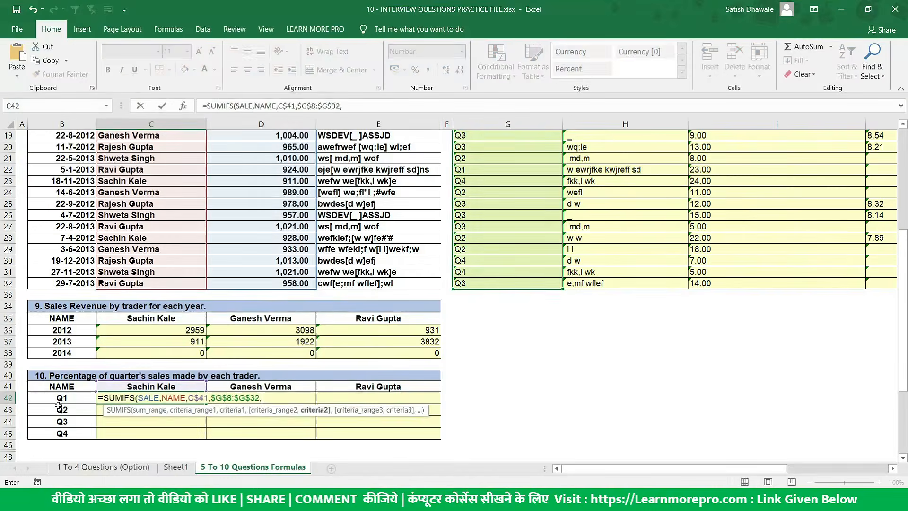
key("Escape")
Name the question 5 quarter results range G8:G32 "Quarter".
scroll(466, 190, "up", 4)
left_click_drag(508, 168, 506, 441)
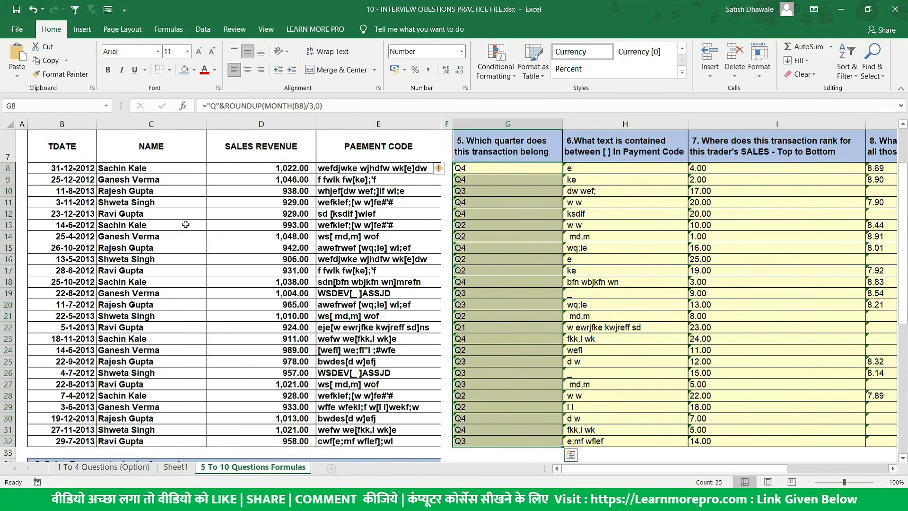
left_click(31, 101)
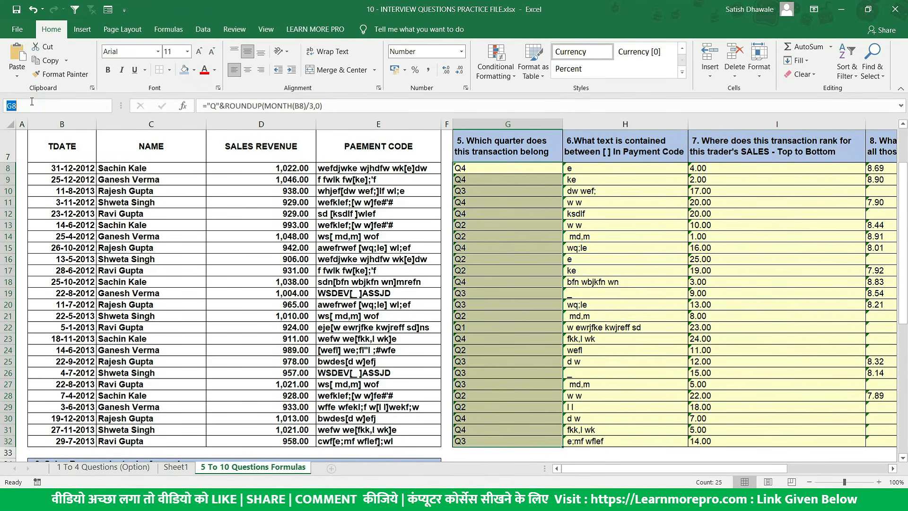
type("quarter")
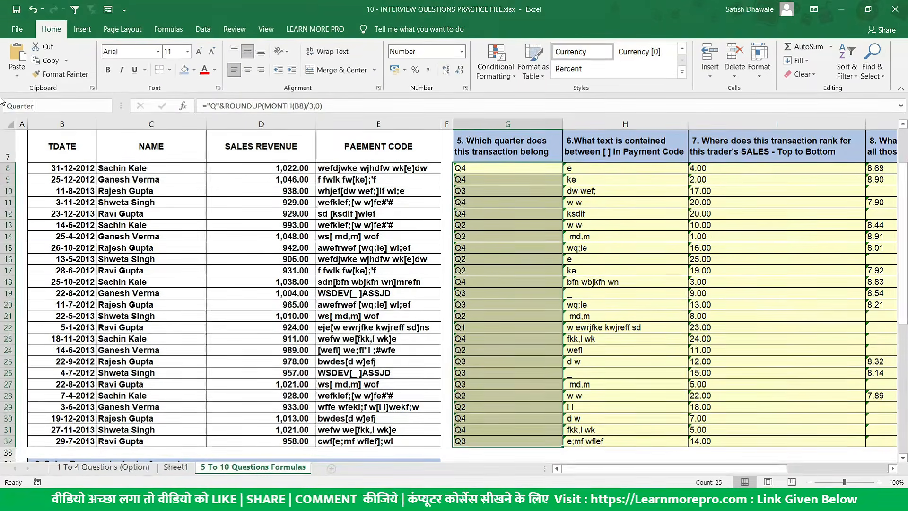
key("Return")
Start a SUMIFS formula in C42 with the sales revenue range D8:D32 (SALE) as the sum range.
scroll(322, 301, "down", 5)
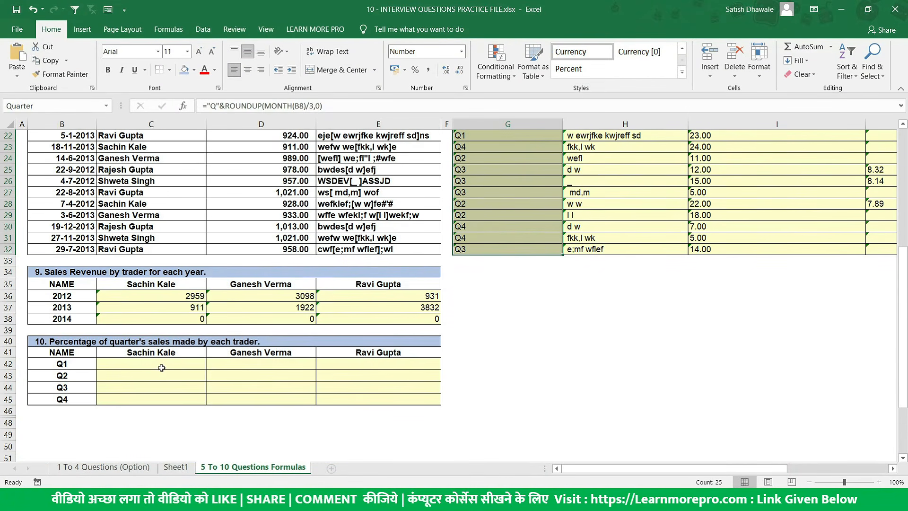
left_click(142, 366)
type("=sumif")
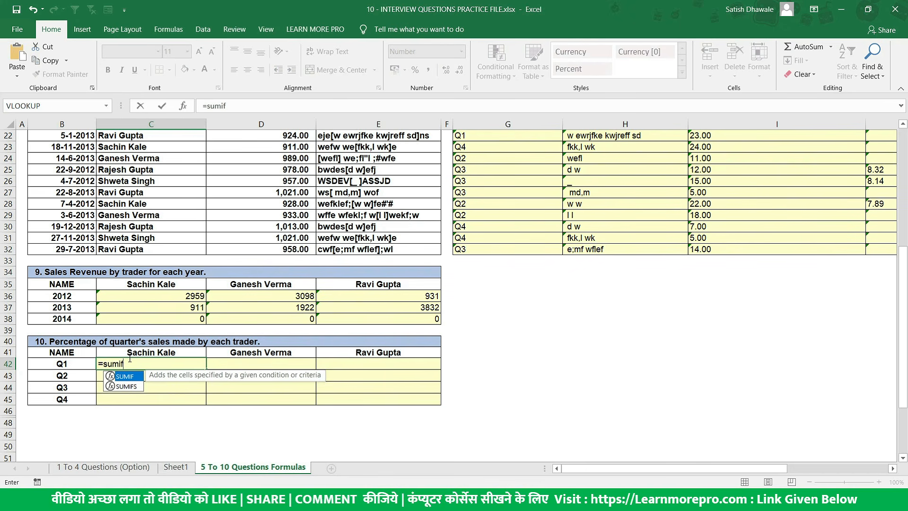
key("Down")
key("Tab")
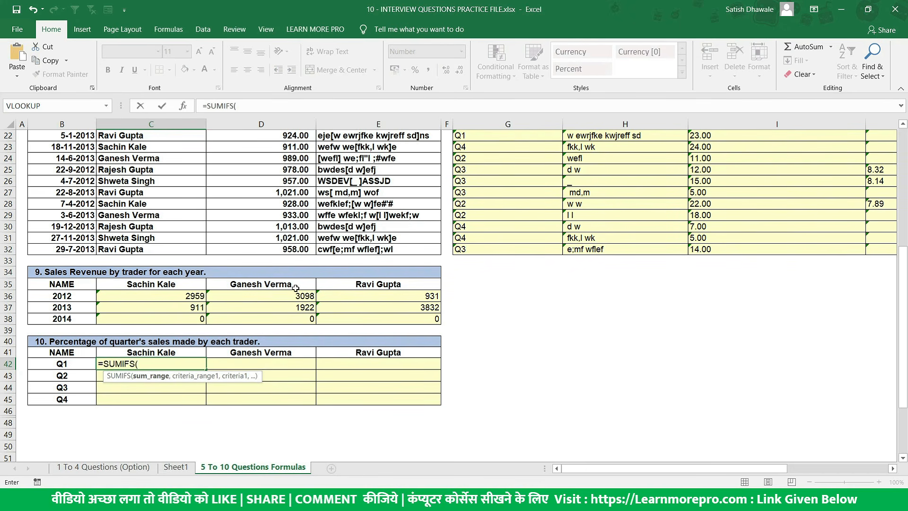
scroll(295, 288, "up", 5)
left_click_drag(283, 167, 268, 440)
scroll(285, 384, "down", 2)
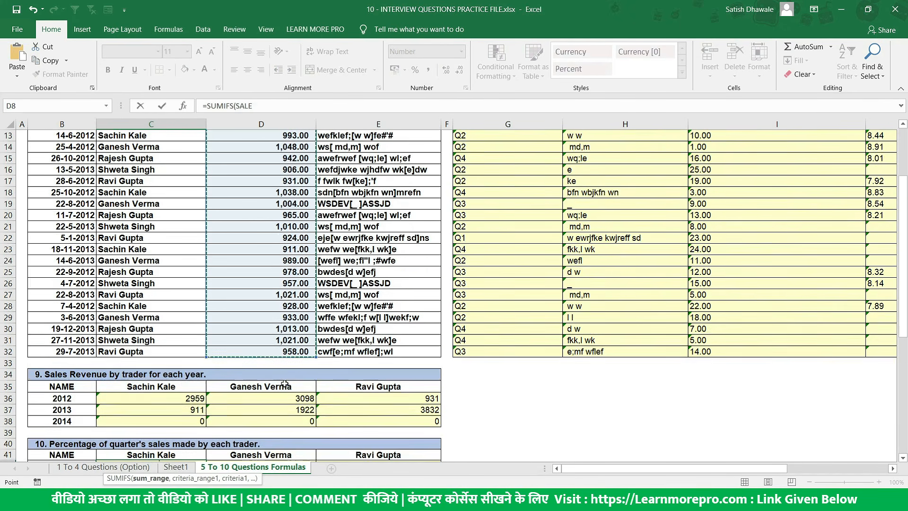
scroll(285, 384, "down", 3)
type(",")
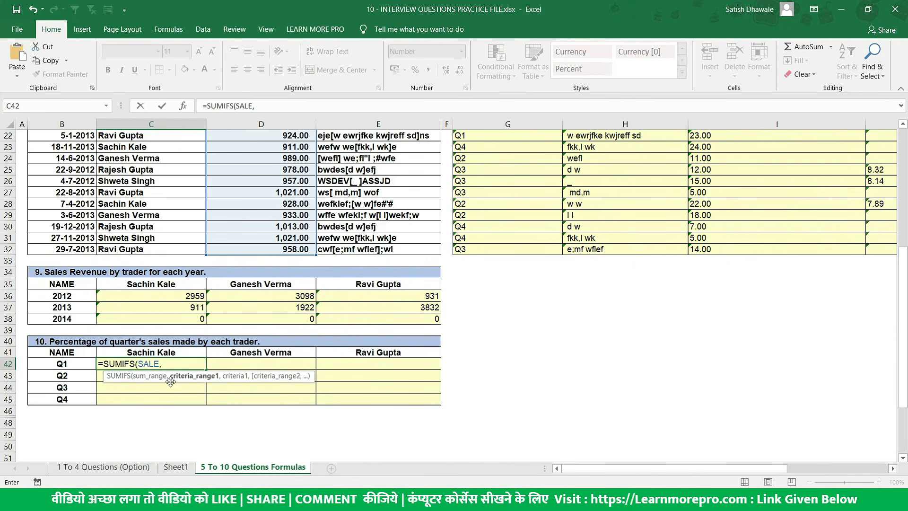
Add the first SUMIFS criterion, matching the name range to the trader heading in C$41.
type("name")
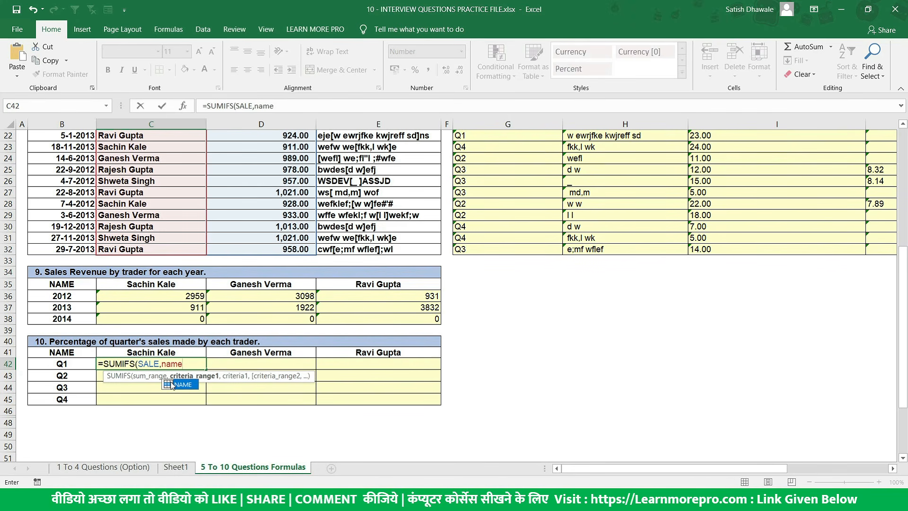
type(",")
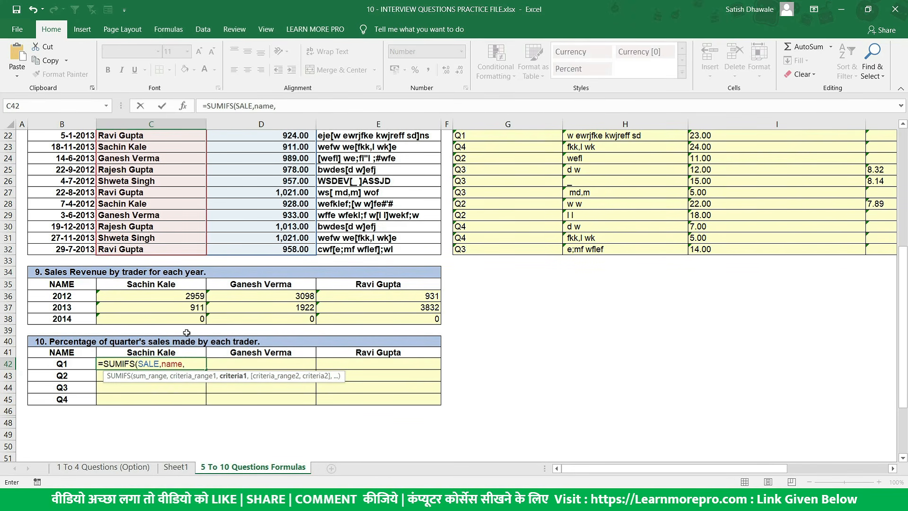
left_click(164, 354)
key("F4")
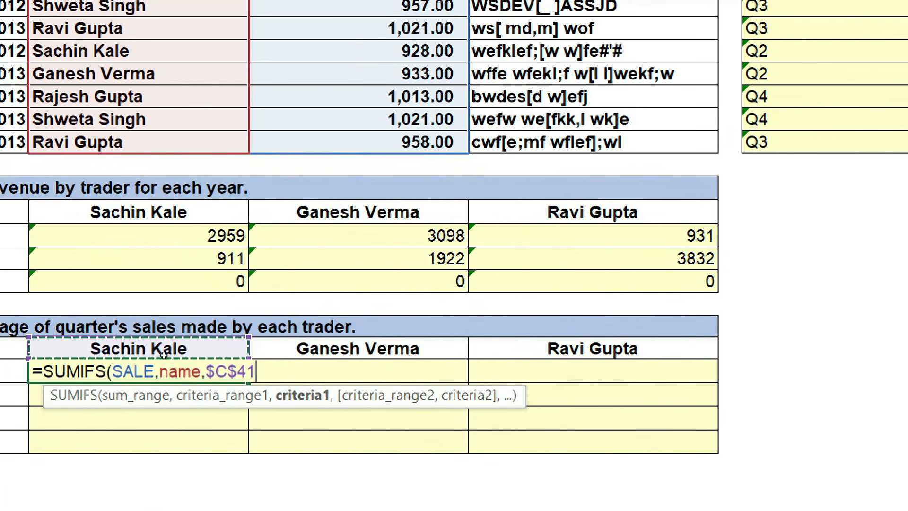
key("F4")
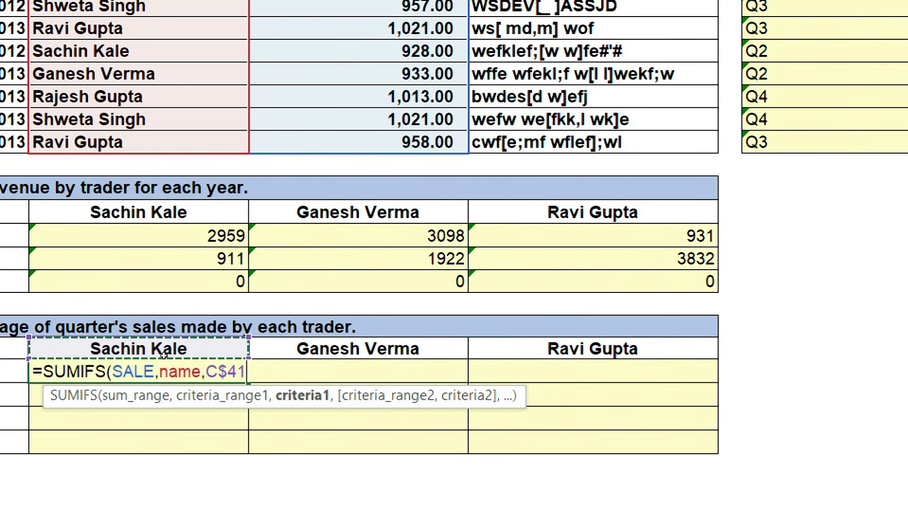
type(",")
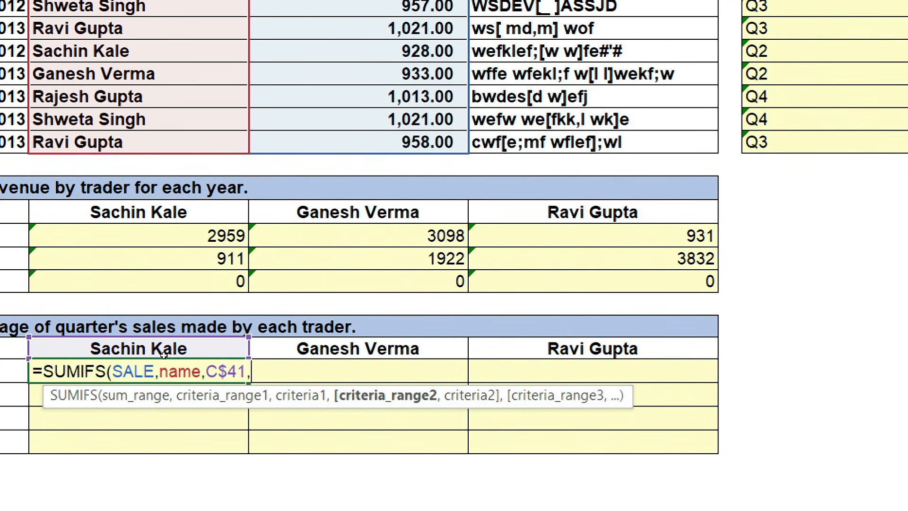
Add the second criterion matching the Quarter range to the Q1 label in B42, and complete the C42 formula.
type("Quarter")
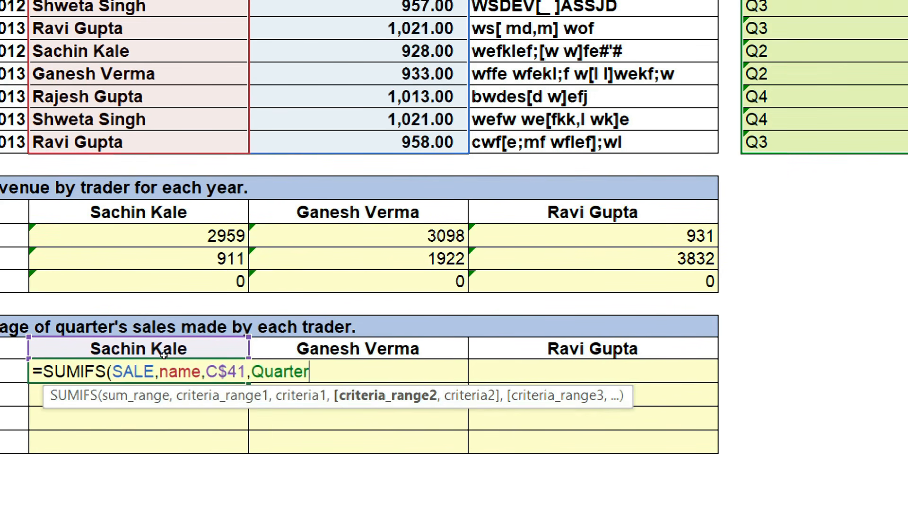
type(",")
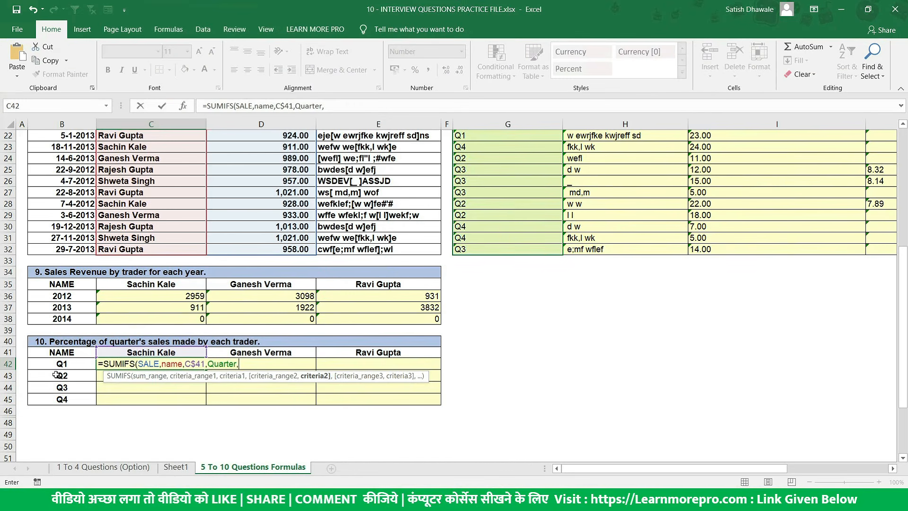
left_click(55, 364)
type(")")
key("Return")
left_click(119, 363)
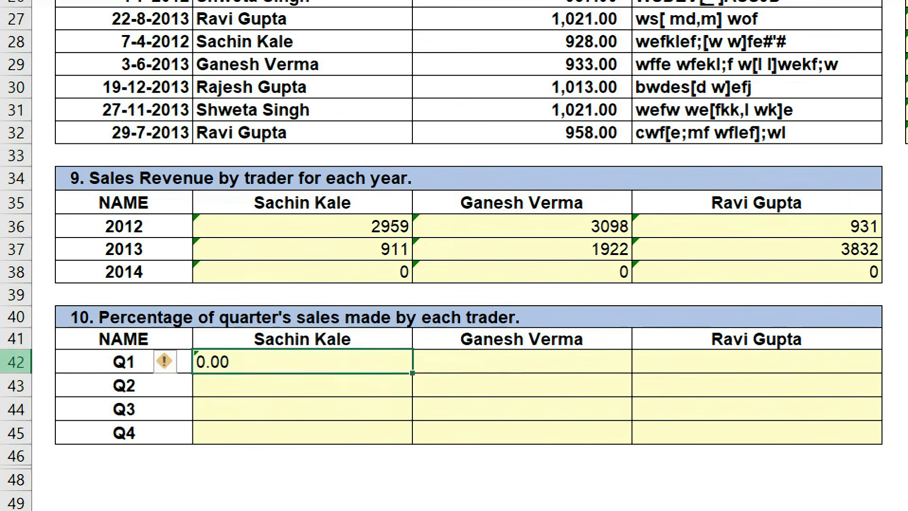
Lock the quarter criterion's column in the C42 SUMIFS formula by changing the reference to $B42.
double_click(199, 362)
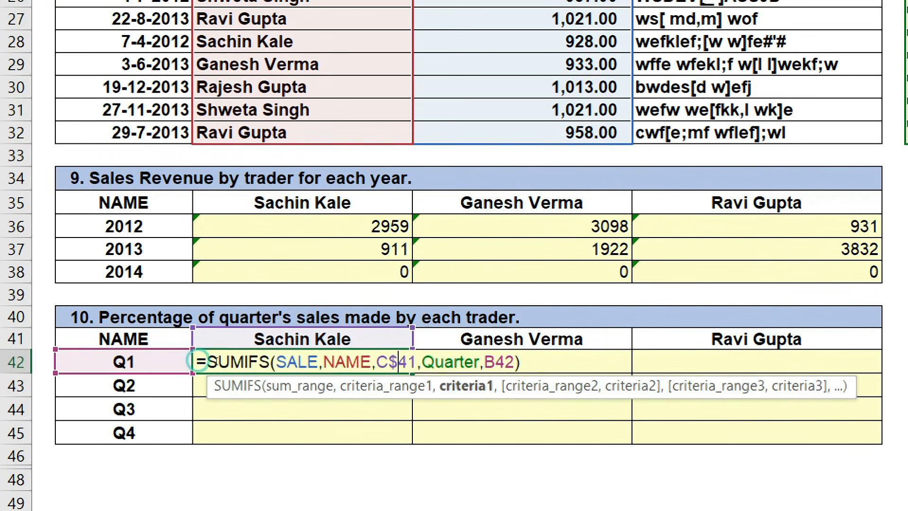
key("F4")
key("F4")
key("F4")
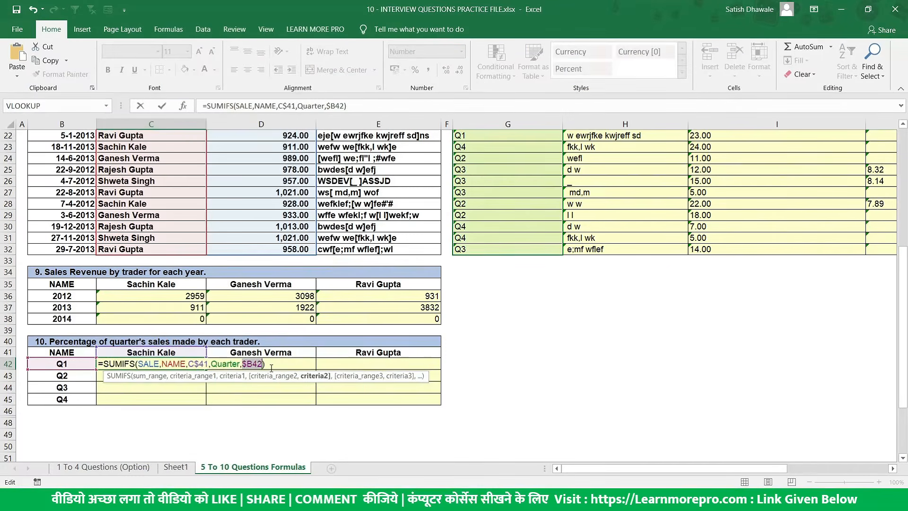
key("ctrl+Return")
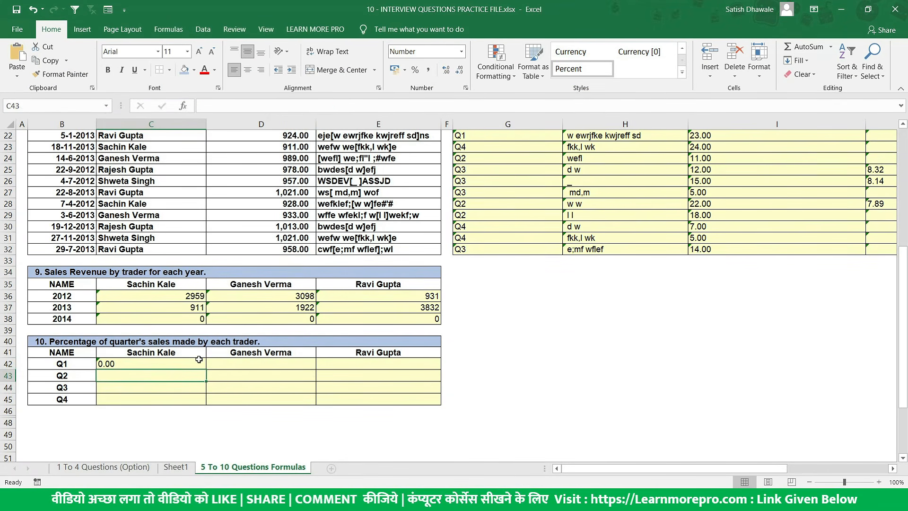
Fill the C42 formula down to C45 and across to column E, covering the whole question 10 table.
left_click_drag(204, 366, 207, 404)
left_click(153, 380)
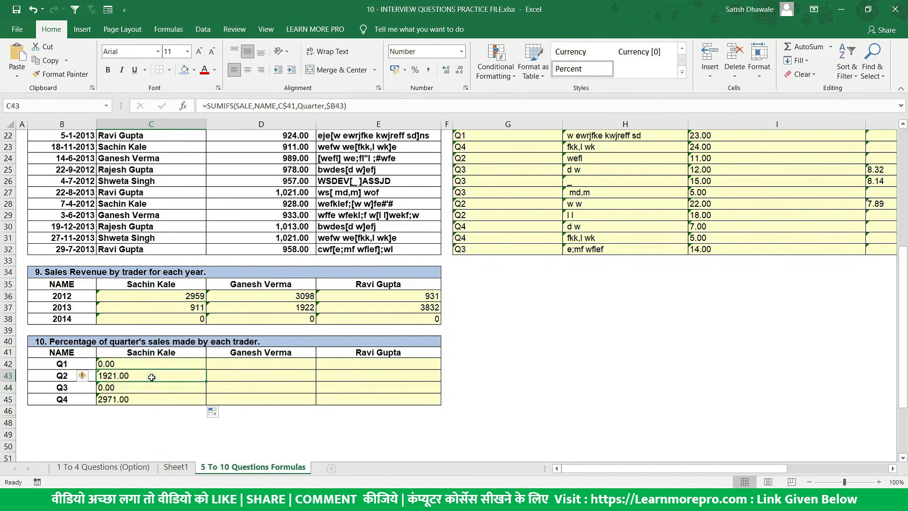
left_click(144, 403)
left_click(147, 364)
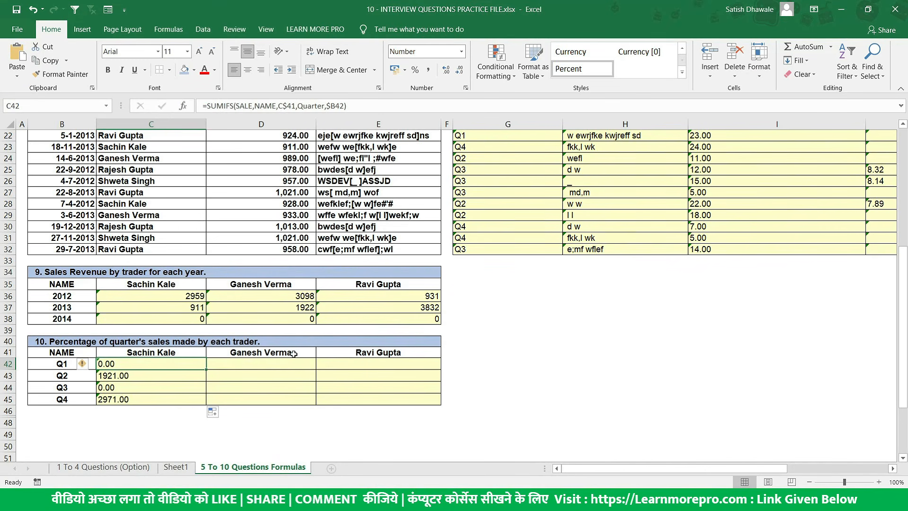
left_click_drag(207, 370, 442, 406)
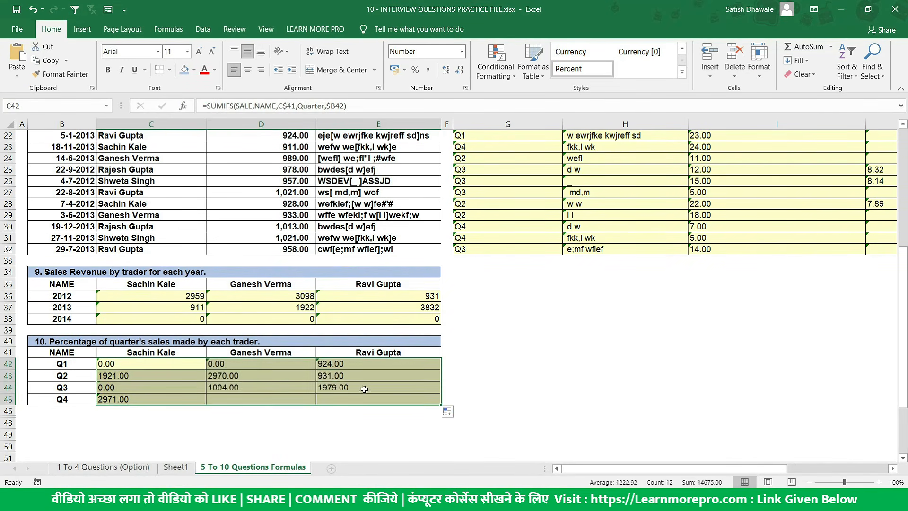
double_click(149, 364)
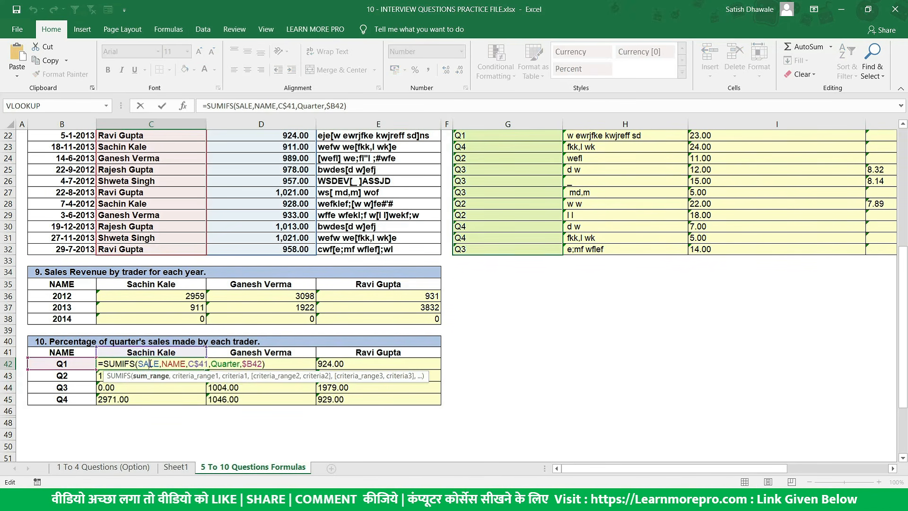
left_click(268, 365)
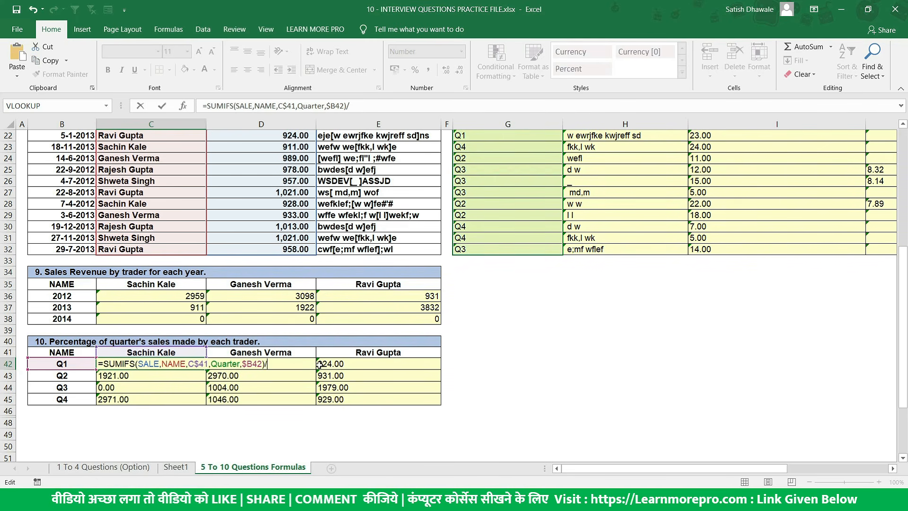
key("Escape")
scroll(553, 199, "up", 5)
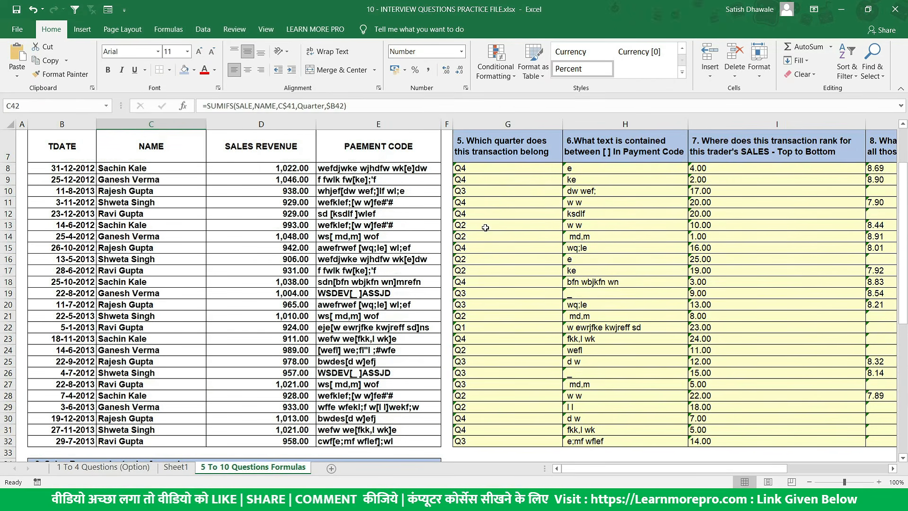
left_click(476, 331)
left_click(477, 314)
left_click(482, 295)
scroll(482, 296, "down", 4)
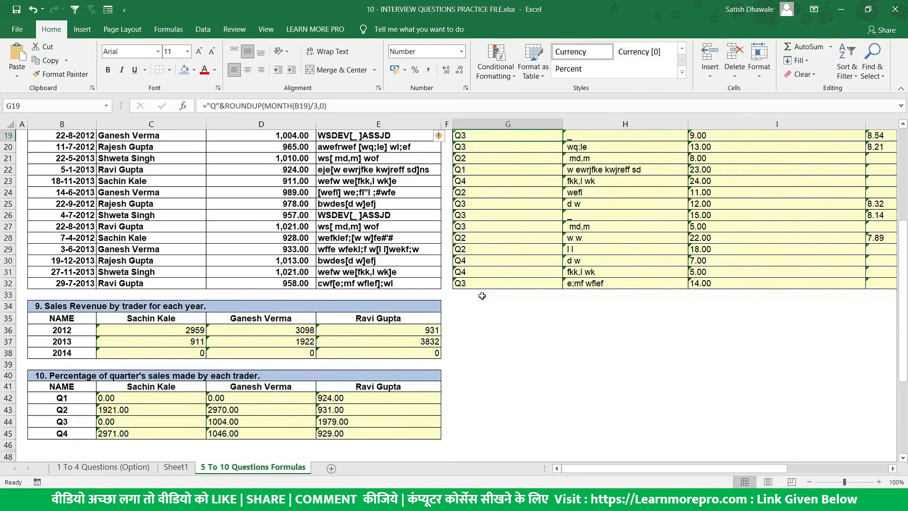
left_click(159, 406)
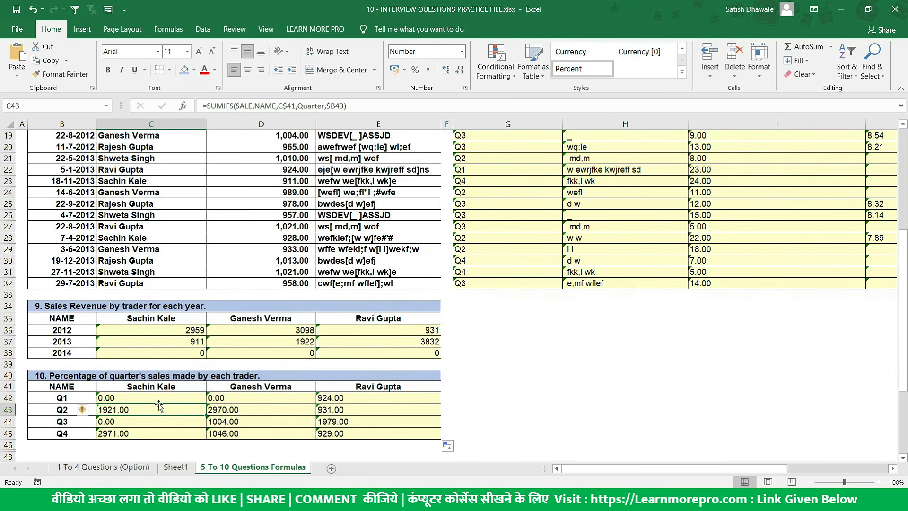
Start a SUMIF formula in G42 with the named range Quarter and the Q1 label in B42 as criterion.
left_click(498, 396)
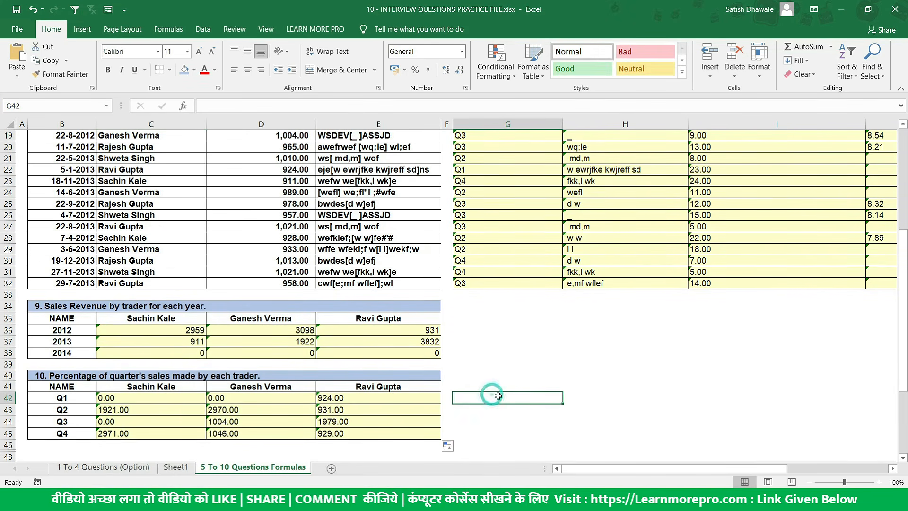
type("=sumif")
key("Tab")
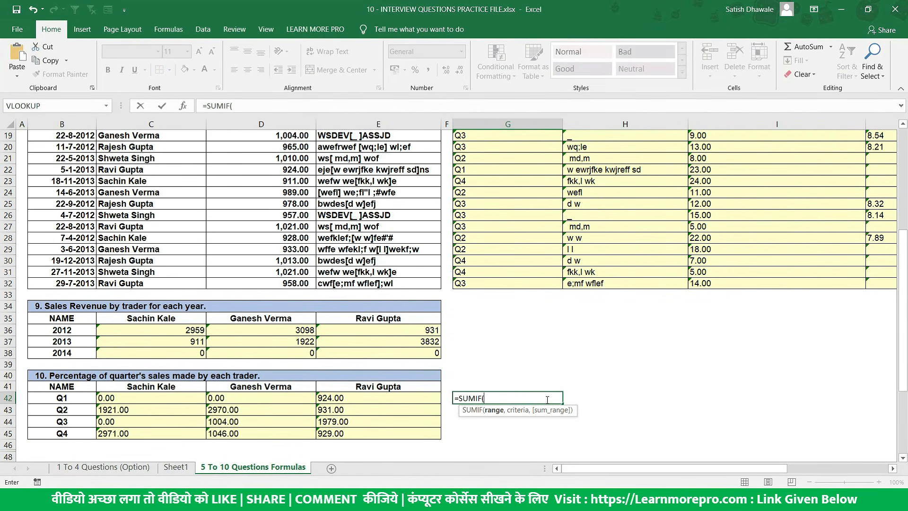
type("q")
type("u")
key("Tab")
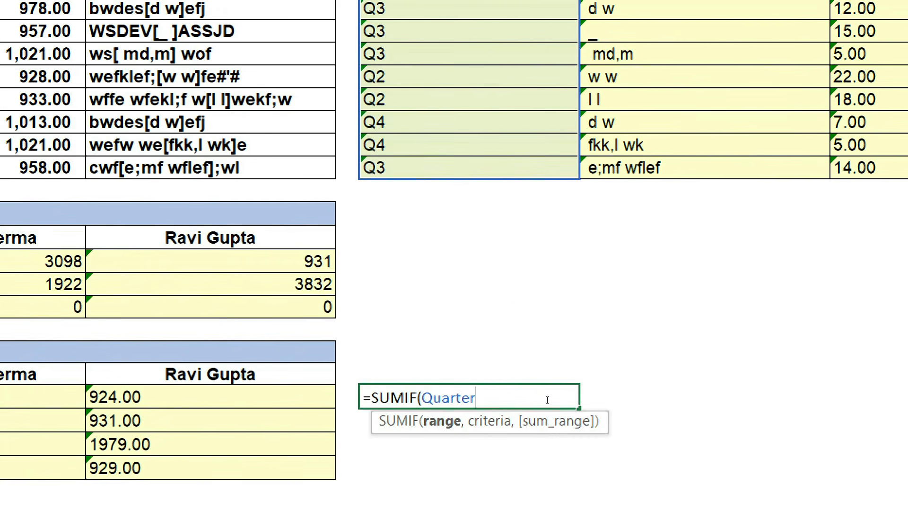
type(",")
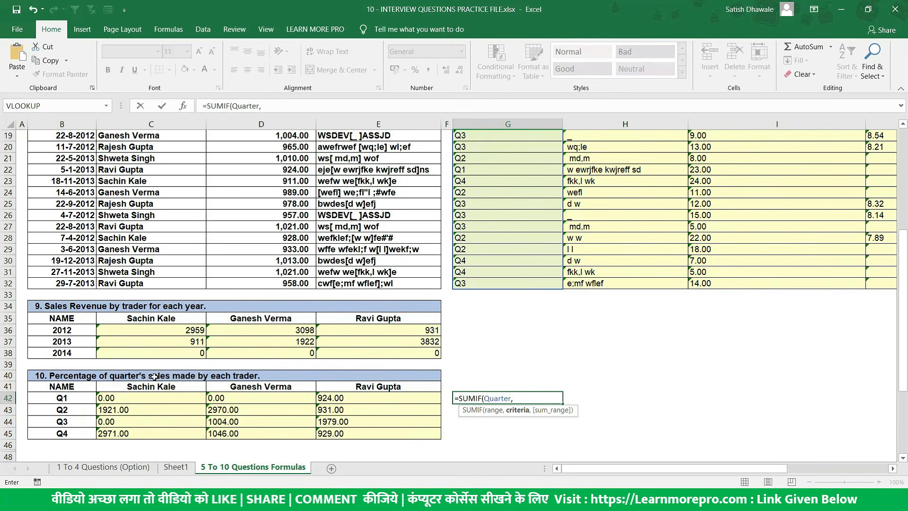
left_click(71, 403)
type(",")
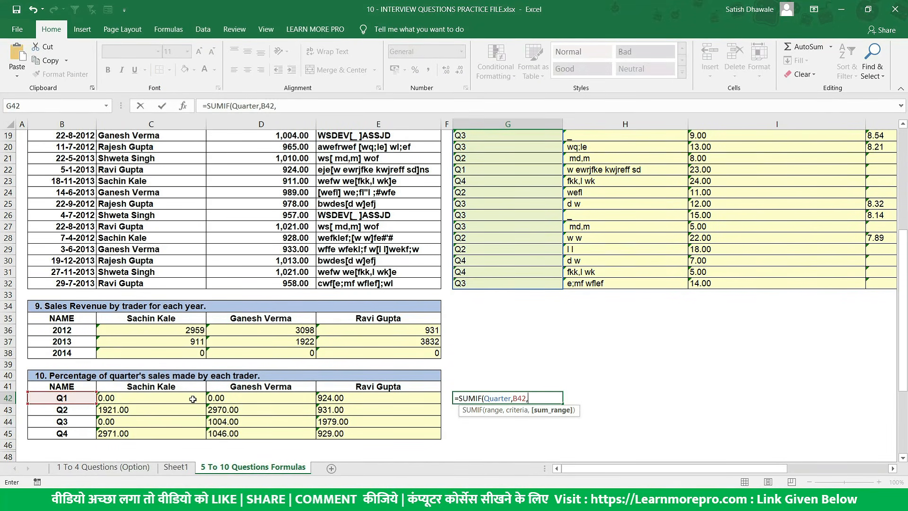
Add the sales revenue range D8:D32 (SALE) as the sum range and complete the G42 SUMIF formula.
scroll(293, 242, "up", 6)
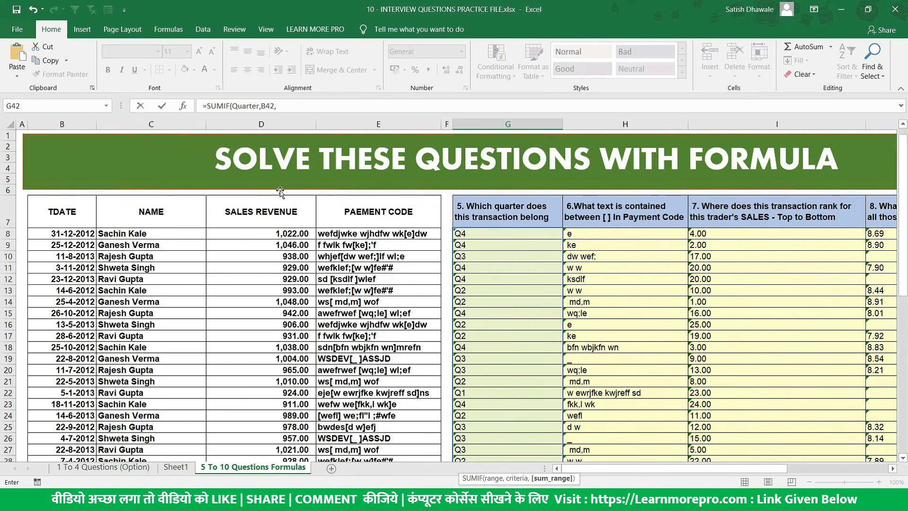
left_click_drag(279, 233, 265, 477)
scroll(369, 332, "down", 5)
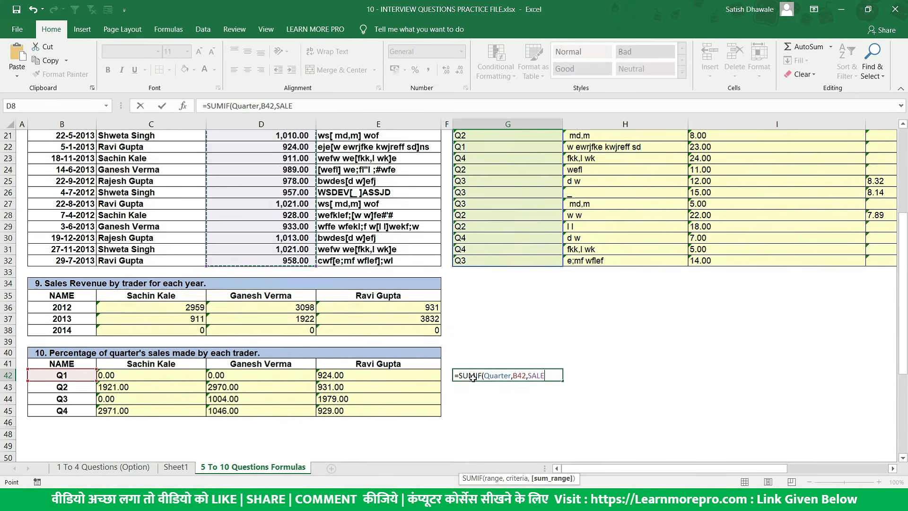
scroll(473, 377, "down", 1)
key("Return")
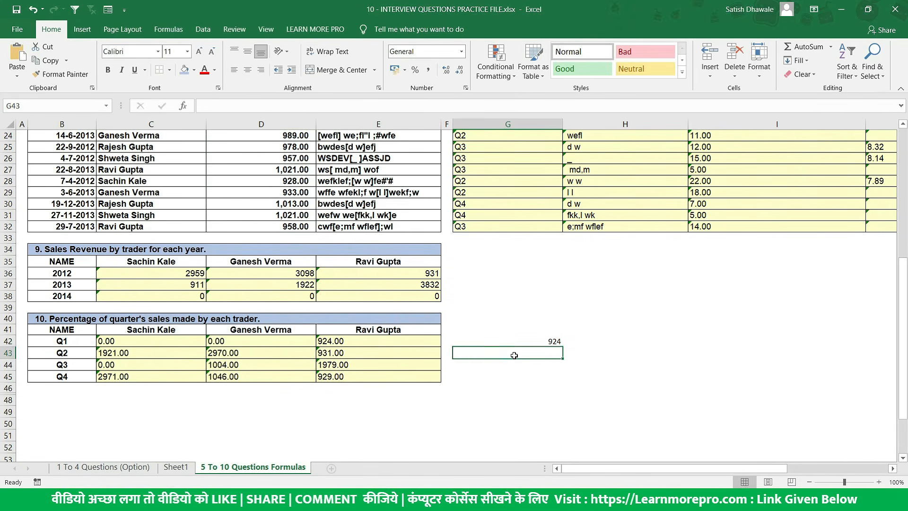
Change the SUMIF criterion in G42 to B43 to total the Q2 sales.
key("Up")
double_click(518, 340)
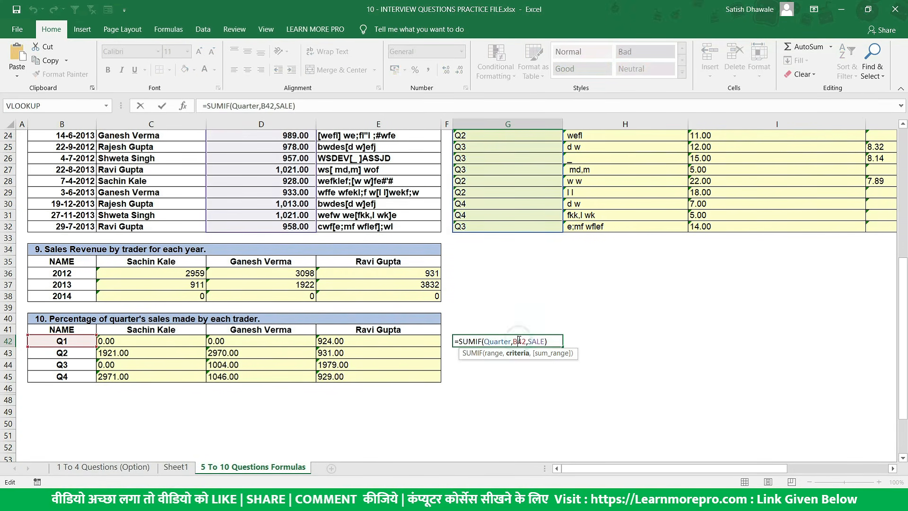
key("BackSpace")
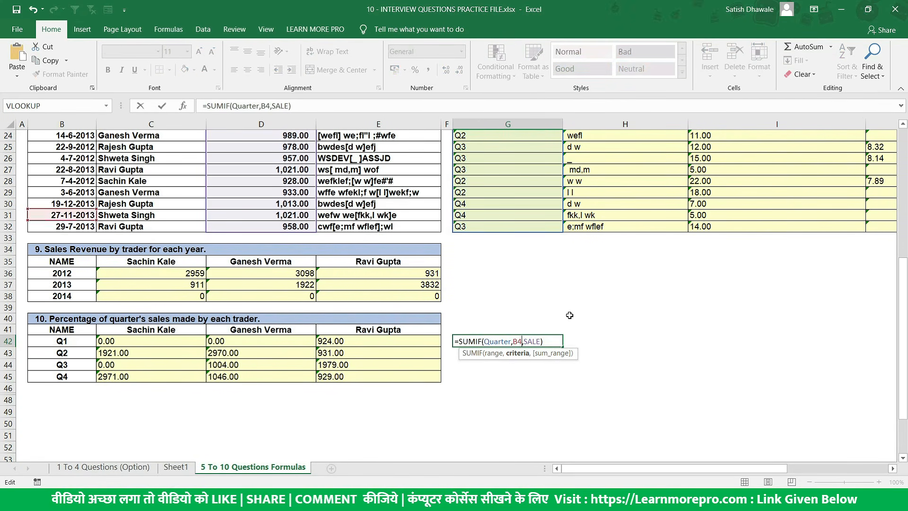
type("3")
key("Return")
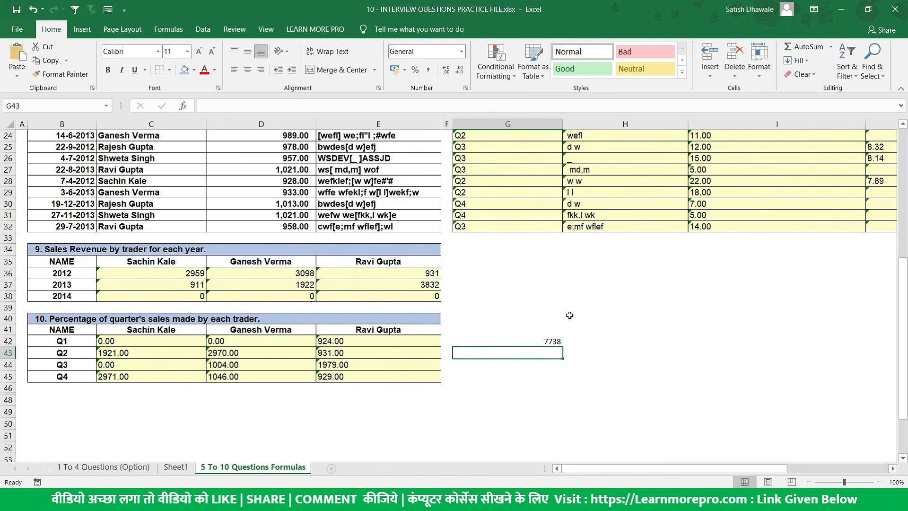
double_click(550, 342)
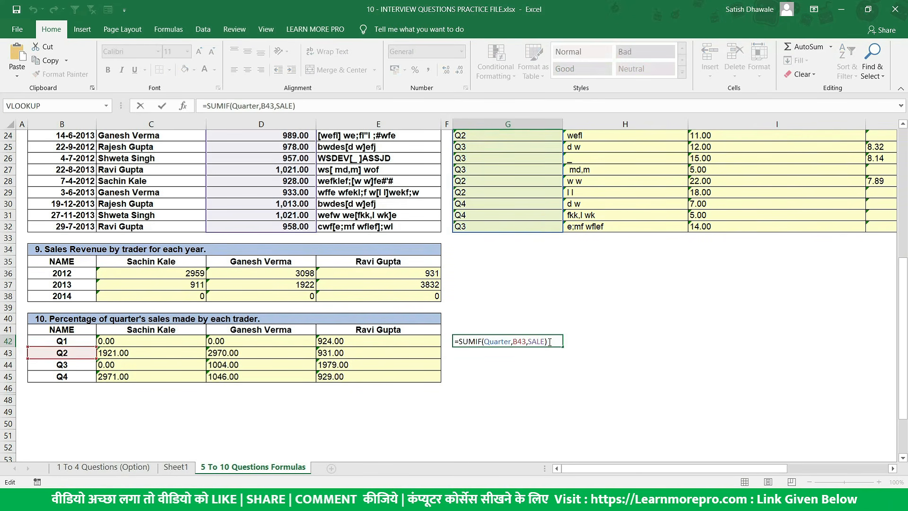
key("Escape")
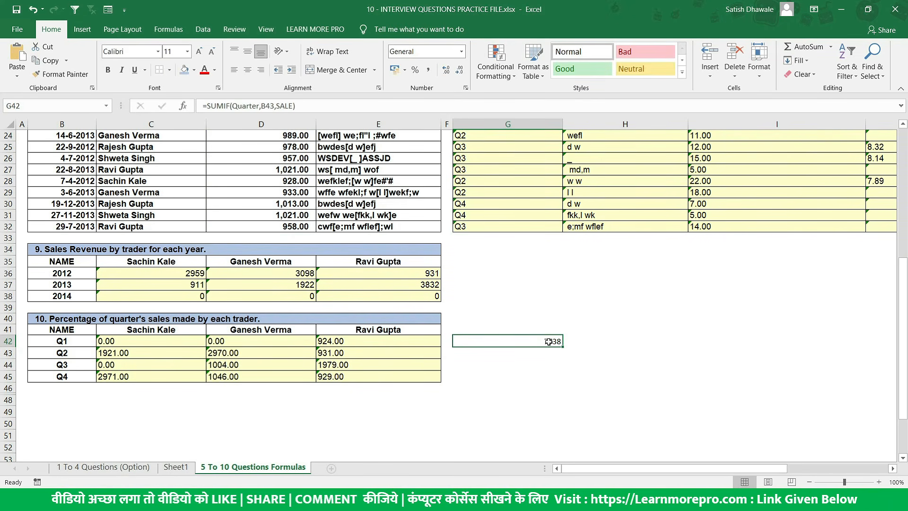
Extend the C42 formula by dividing it by a SUMIF that uses the named range Quarter as its range.
double_click(182, 341)
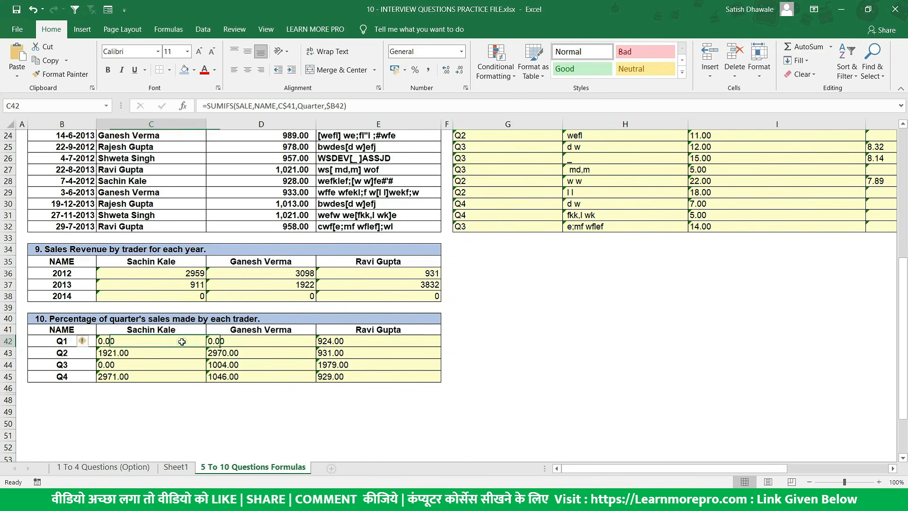
left_click(268, 342)
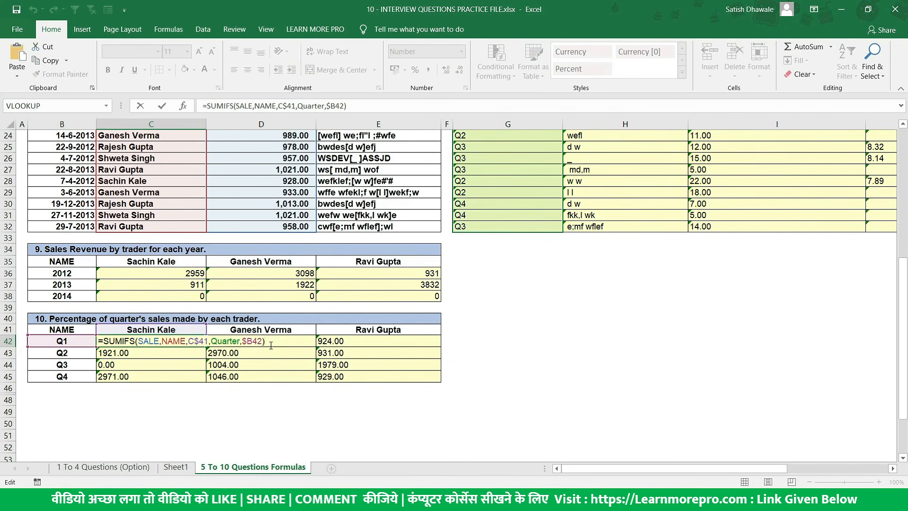
type("/sumi")
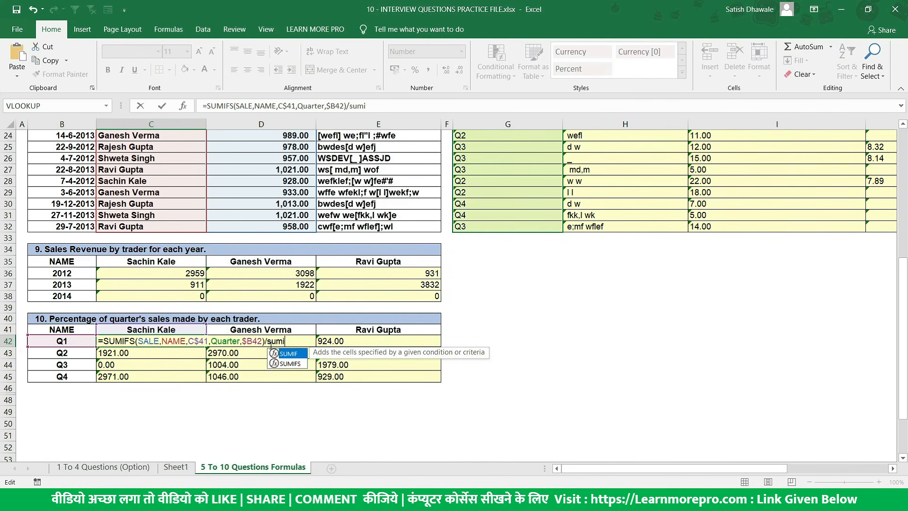
type("f")
key("Tab")
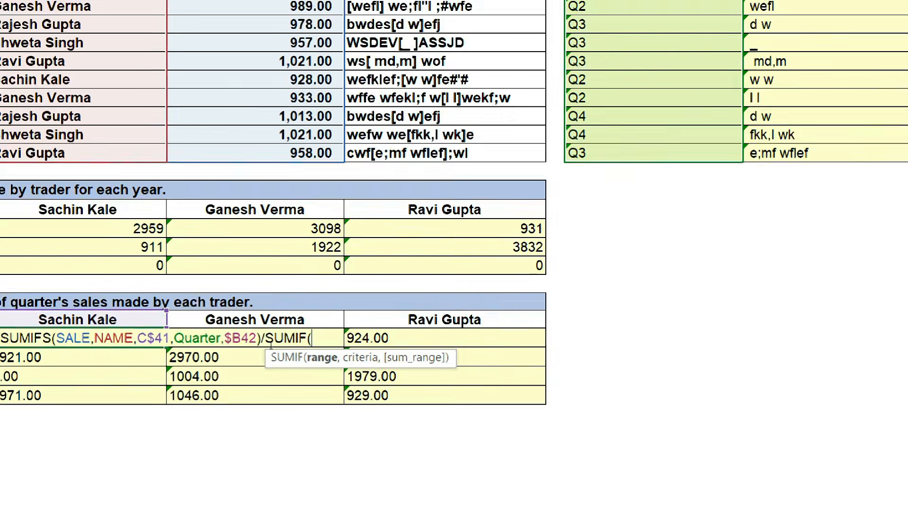
type("qu")
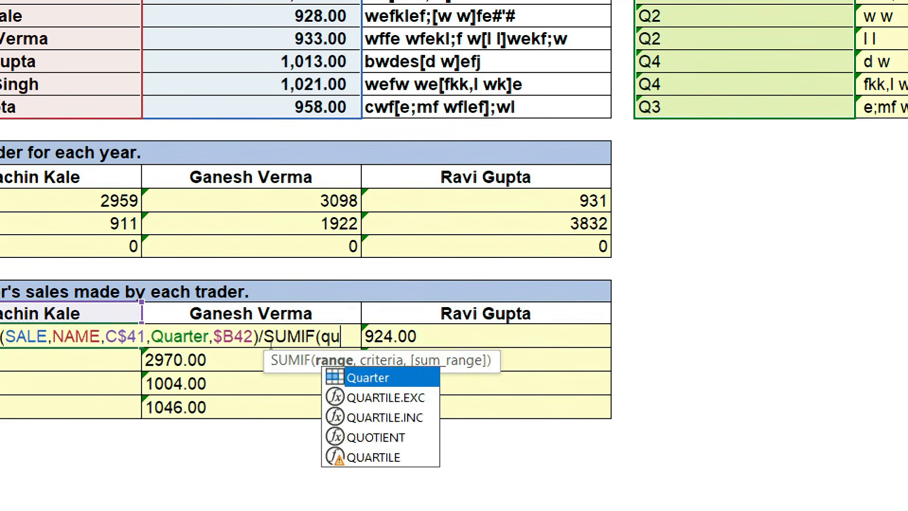
key("Tab")
type(",")
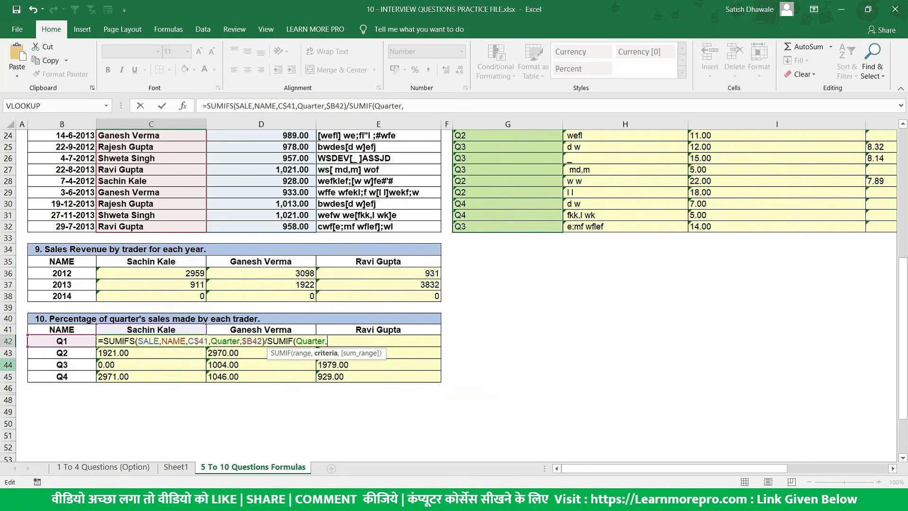
Set the dividing SUMIF's criterion in C42 to the Q1 label with a locked column, $B42.
left_click(46, 344)
key("F4")
key("F4")
key("F4")
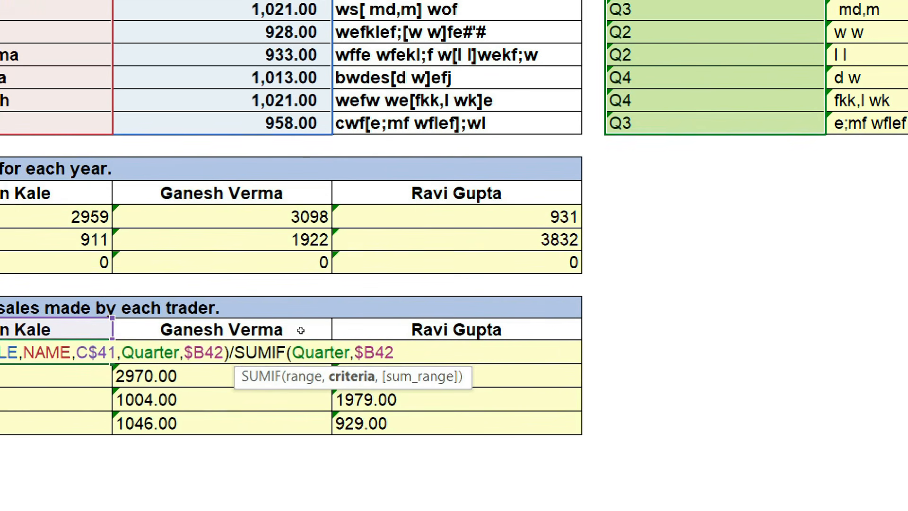
type(",")
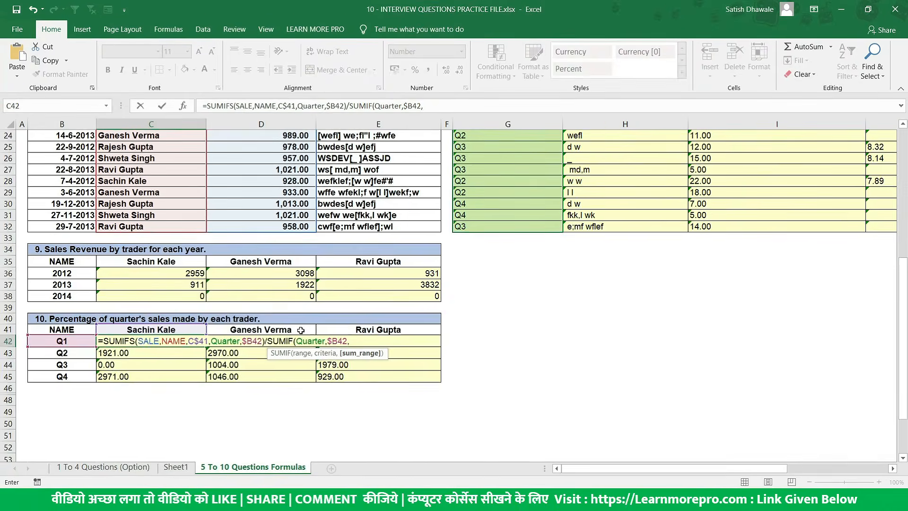
Set the dividing SUMIF's sum range in C42 to the named range SALE and complete the formula.
scroll(338, 291, "up", 8)
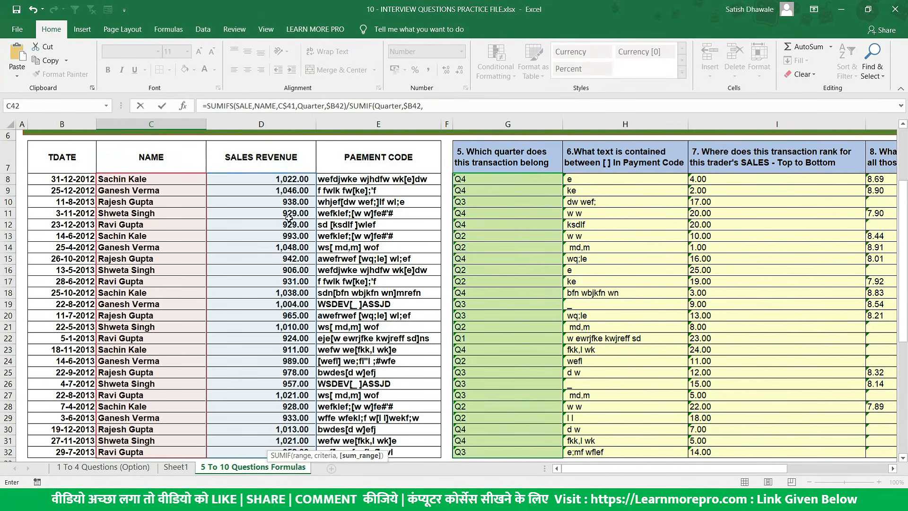
scroll(338, 291, "down", 8)
type("sa")
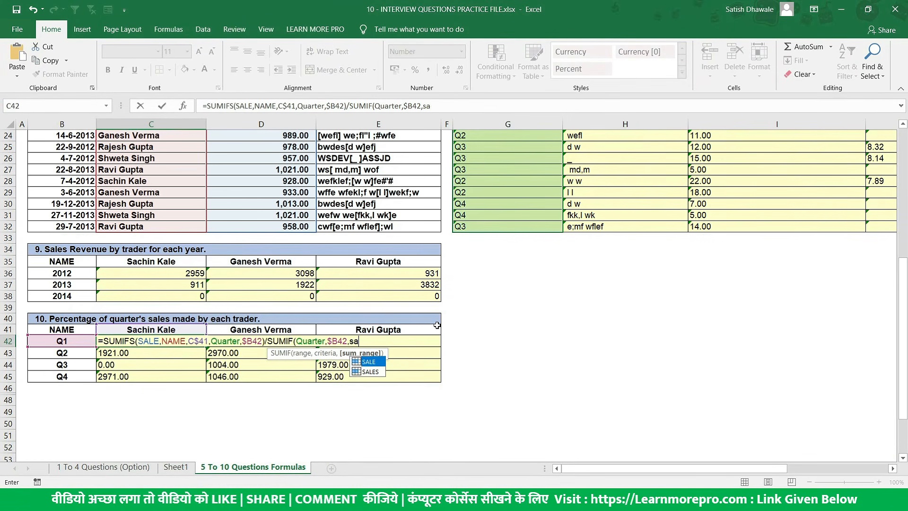
key("Down")
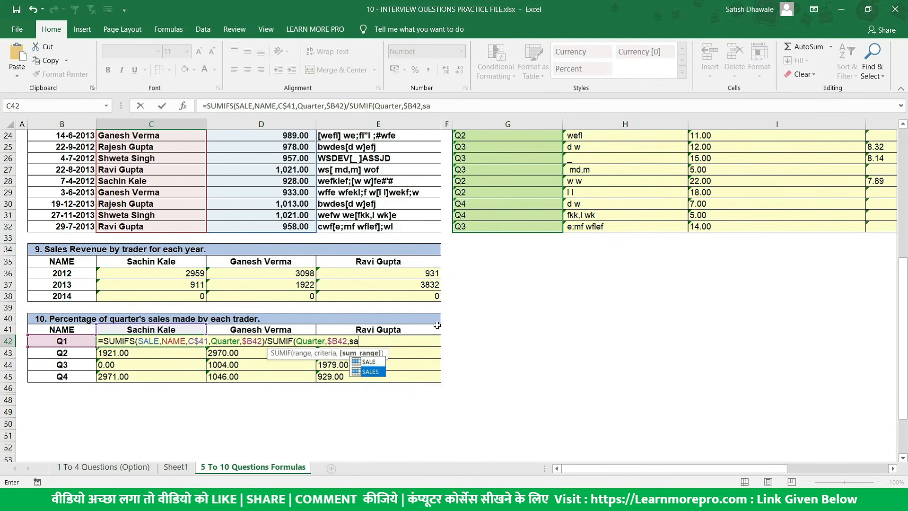
key("Tab")
key("BackSpace")
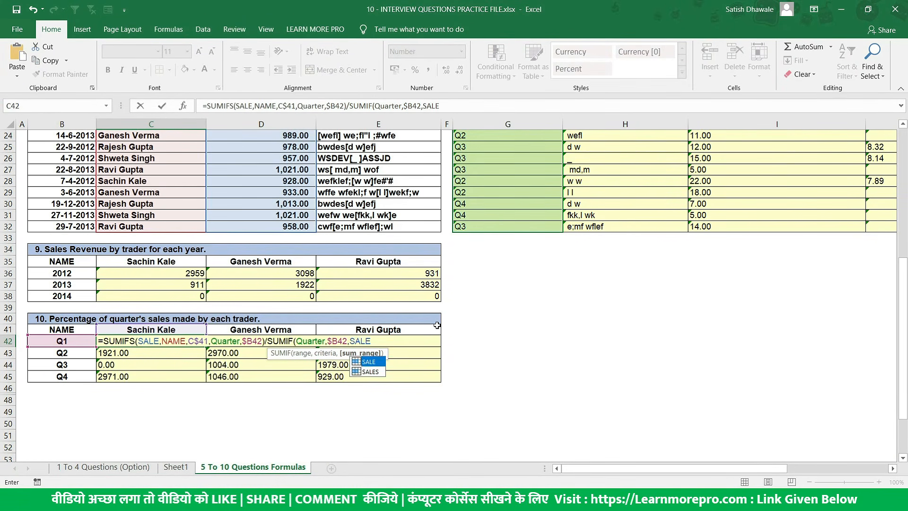
type(")")
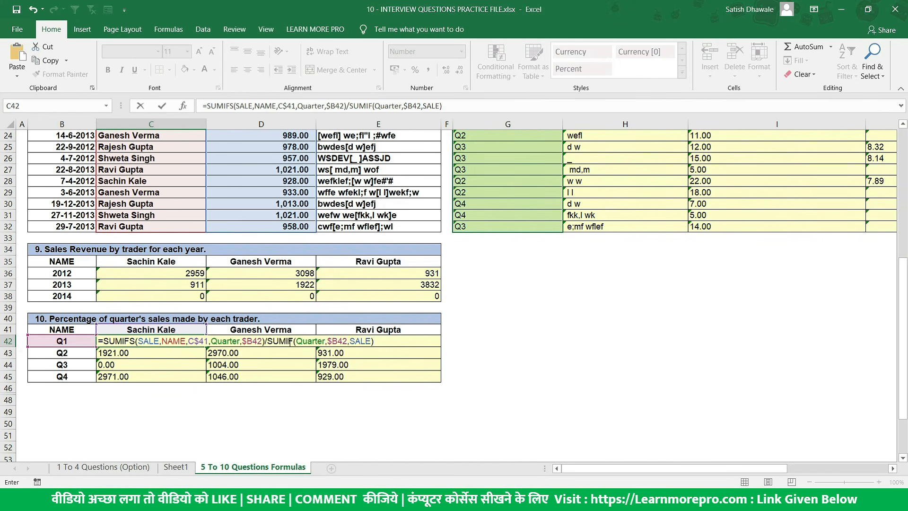
key("Return")
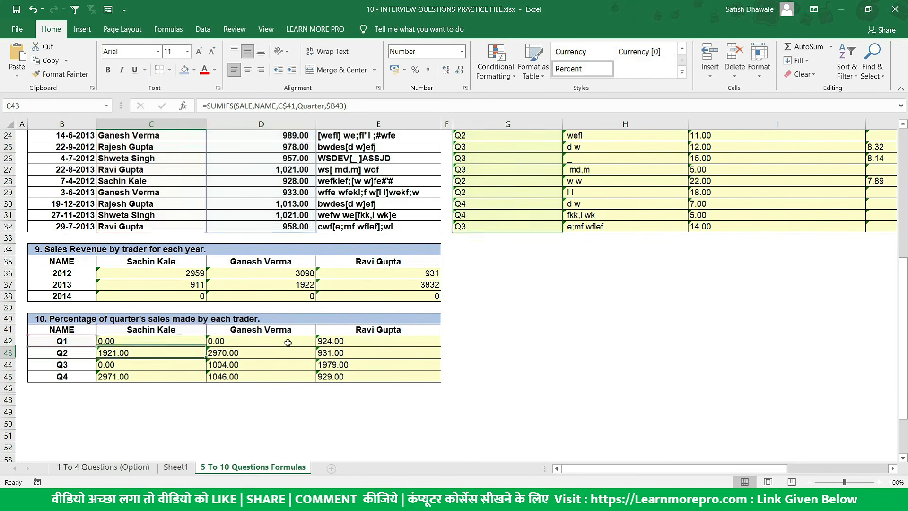
Multiply the C42 formula by 100 and fill it across question 10's whole trader and quarter grid, C42:E45.
double_click(182, 342)
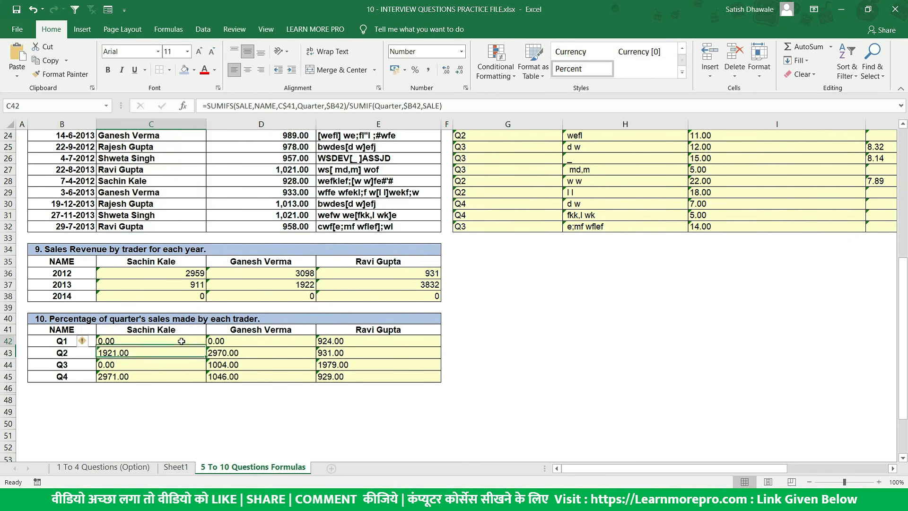
left_click(374, 342)
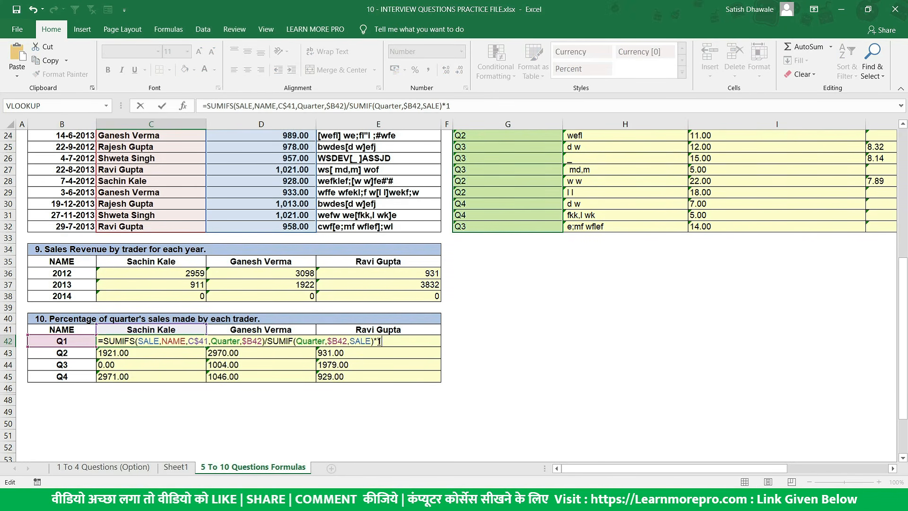
key("Return")
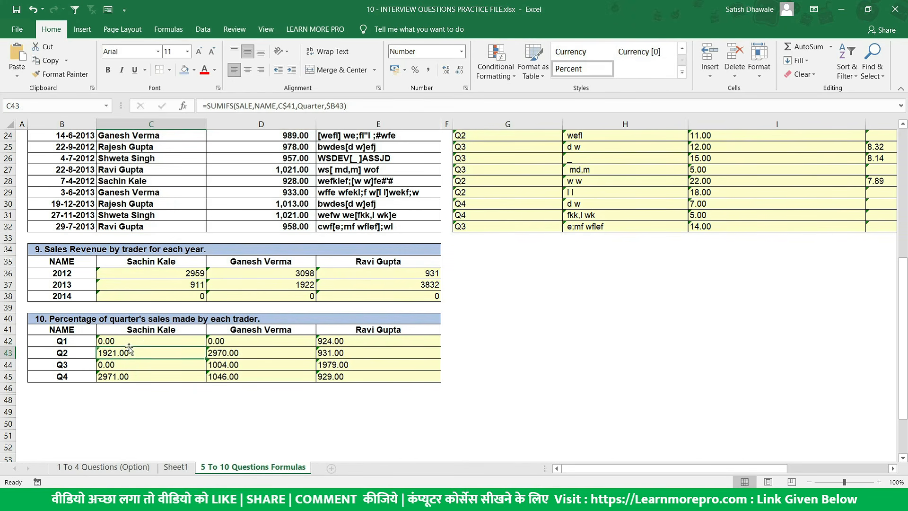
left_click(146, 341)
left_click_drag(207, 346, 441, 381)
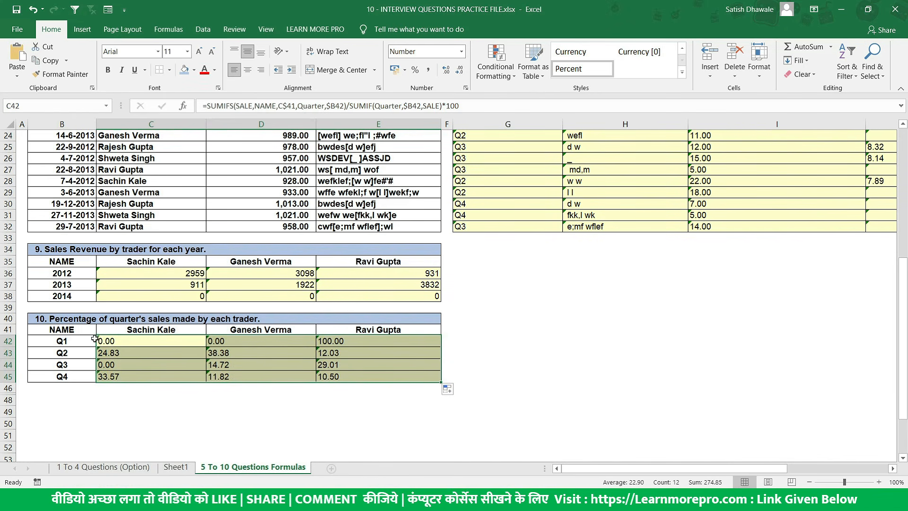
Check the Q1 percentage formula in E42 against the only Q1 transaction in row 22, including its sales revenue and quarter.
left_click(69, 339)
left_click(389, 342)
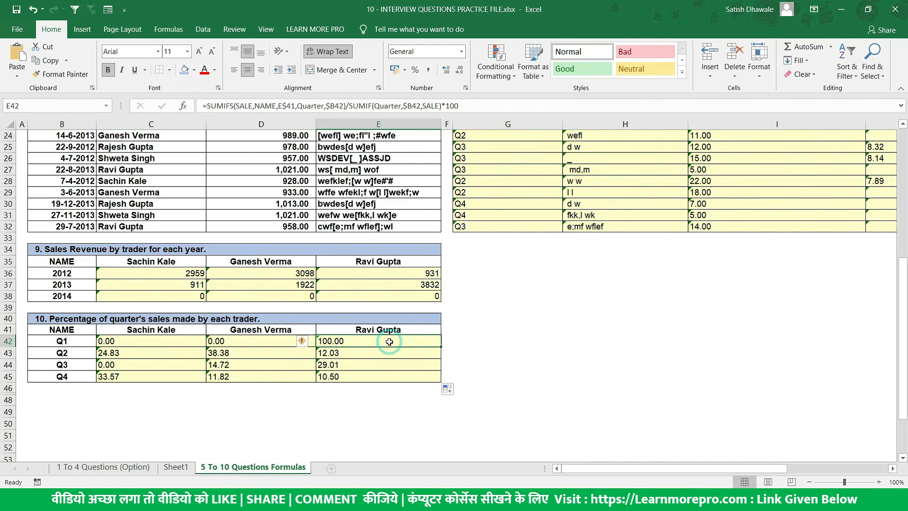
double_click(389, 341)
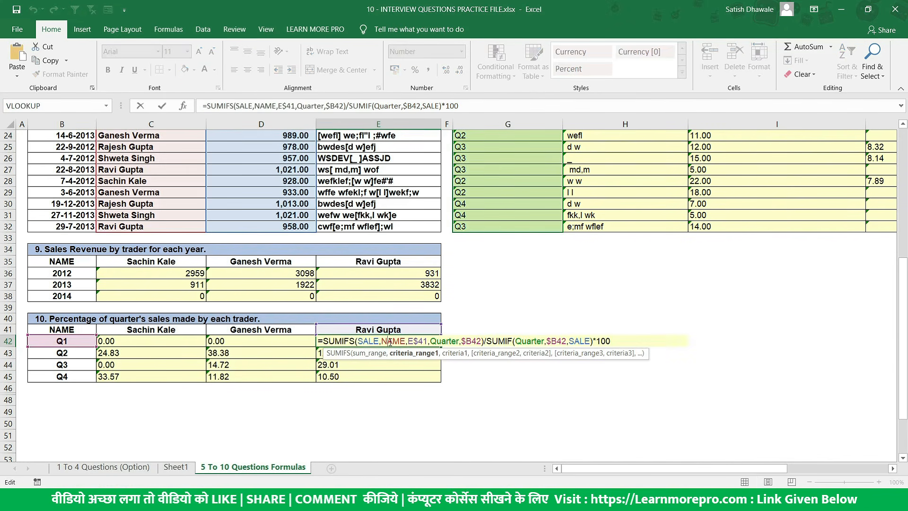
key("Escape")
scroll(389, 339, "up", 4)
left_click(300, 250)
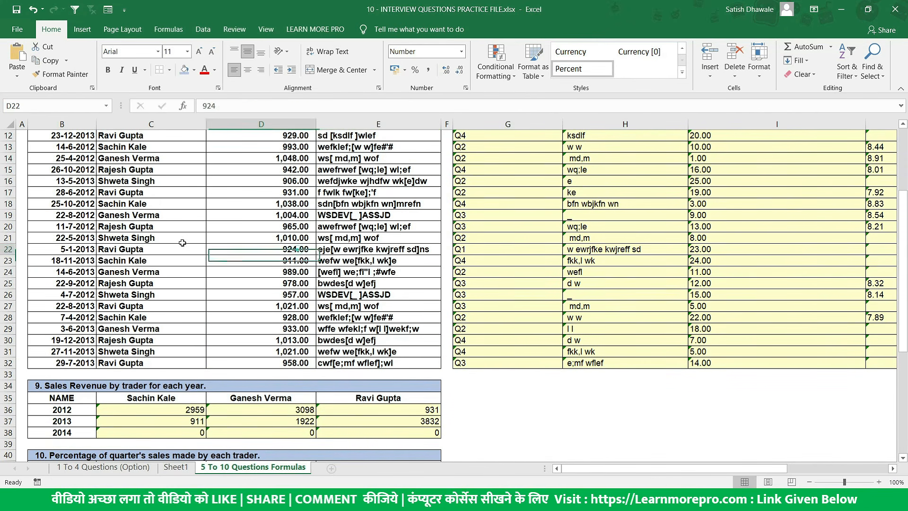
left_click(8, 249)
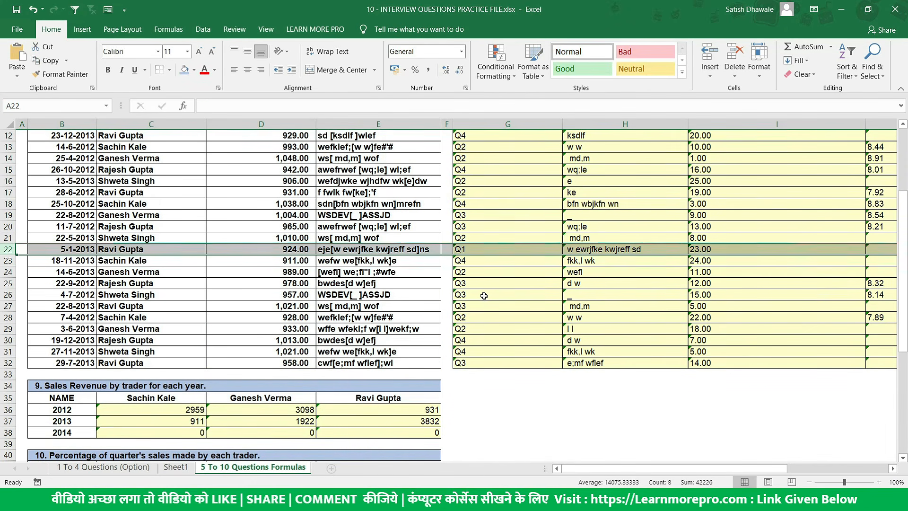
left_click_drag(480, 249, 29, 248)
scroll(347, 381, "down", 3)
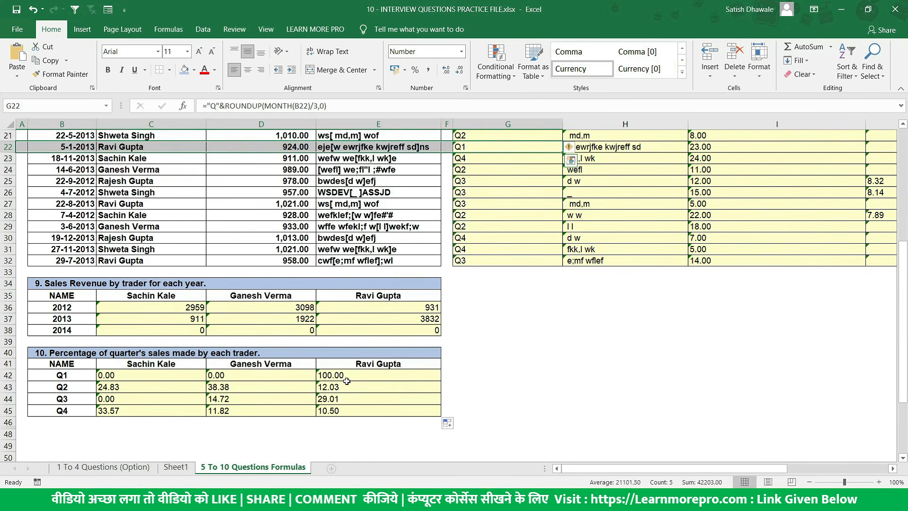
double_click(347, 381)
key("Escape")
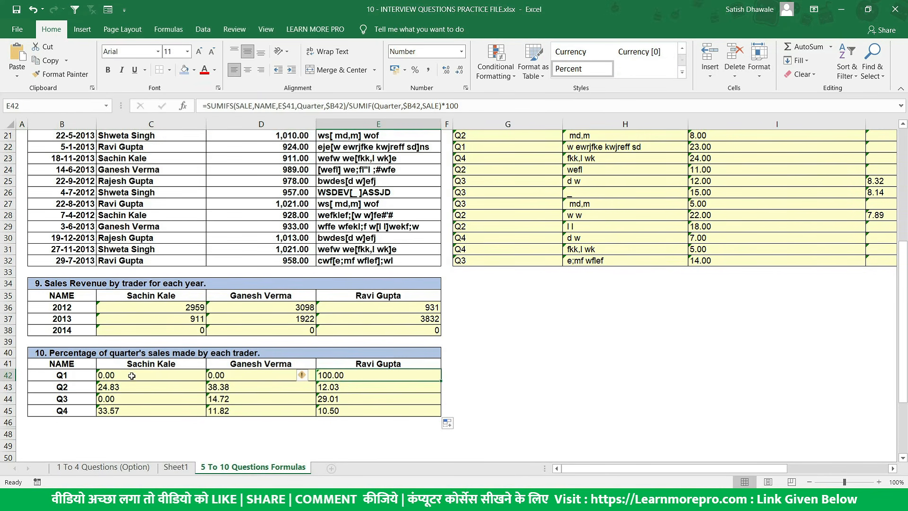
left_click_drag(131, 375, 350, 412)
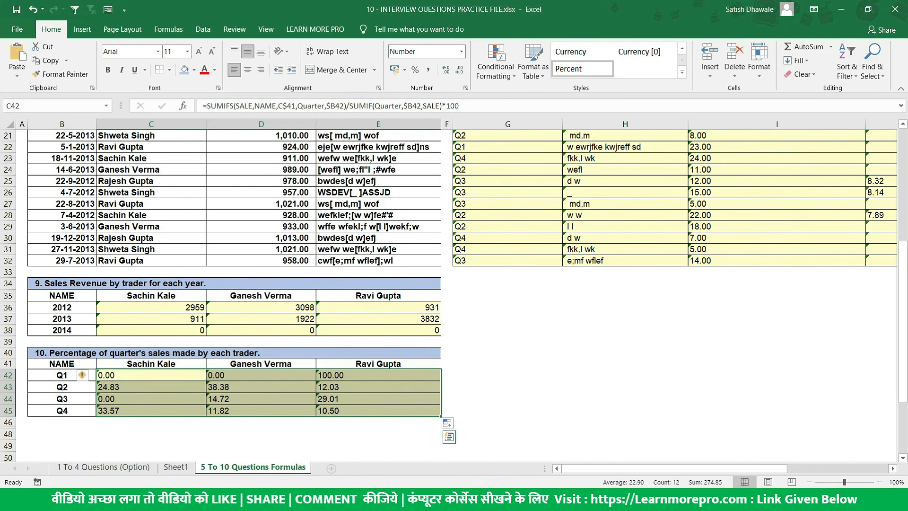
Review the C42 formula by examining its SUMIFS numerator and SUMIF divisor separately, keeping the formula as it is.
double_click(115, 377)
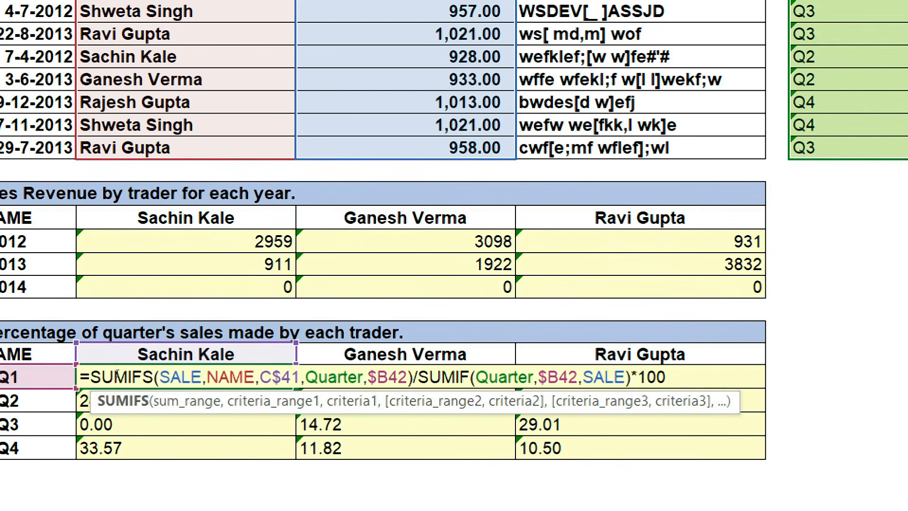
left_click_drag(91, 377, 415, 377)
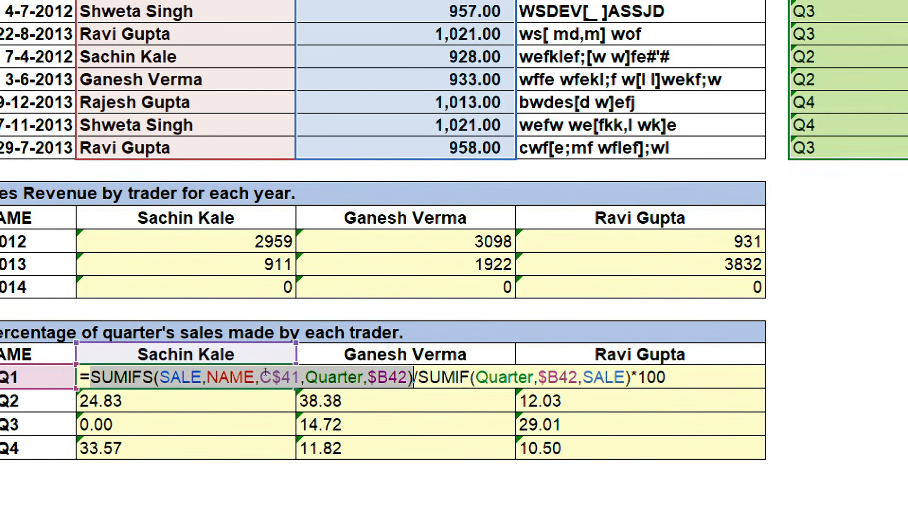
left_click_drag(418, 377, 666, 377)
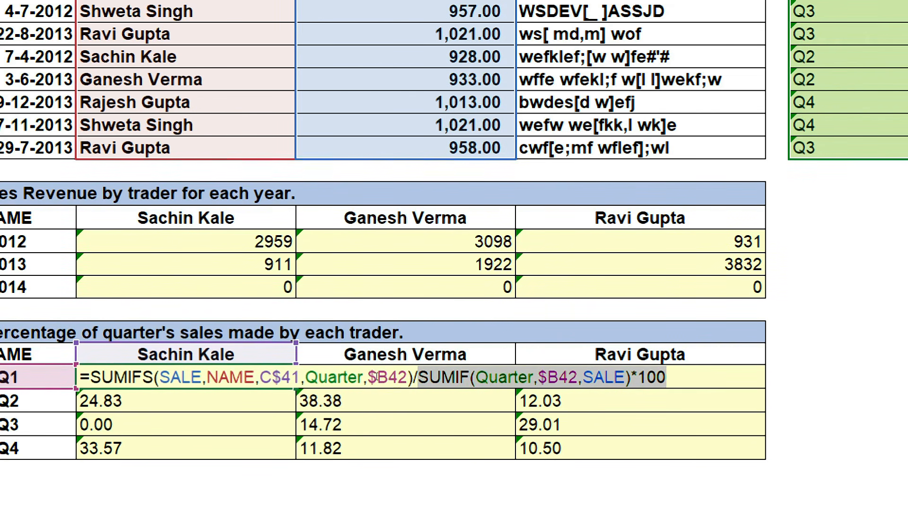
left_click(375, 377)
left_click_drag(632, 377, 268, 375)
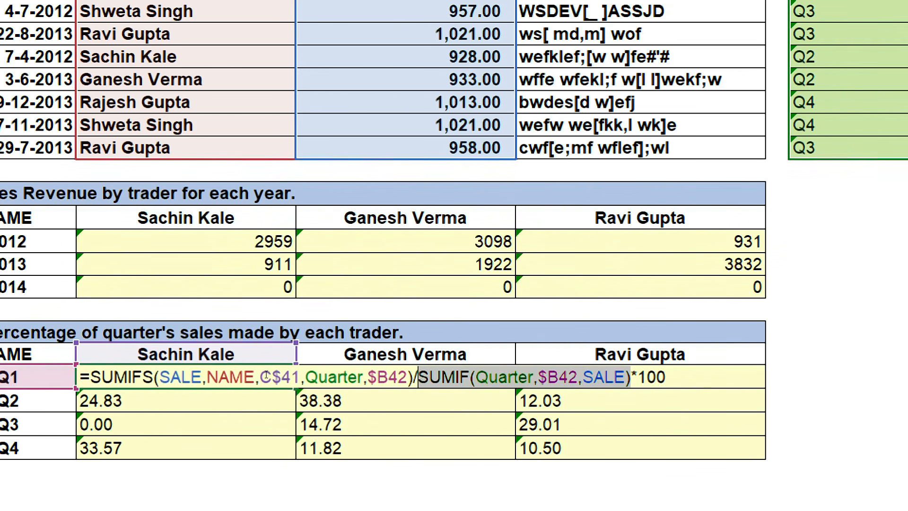
key("Left")
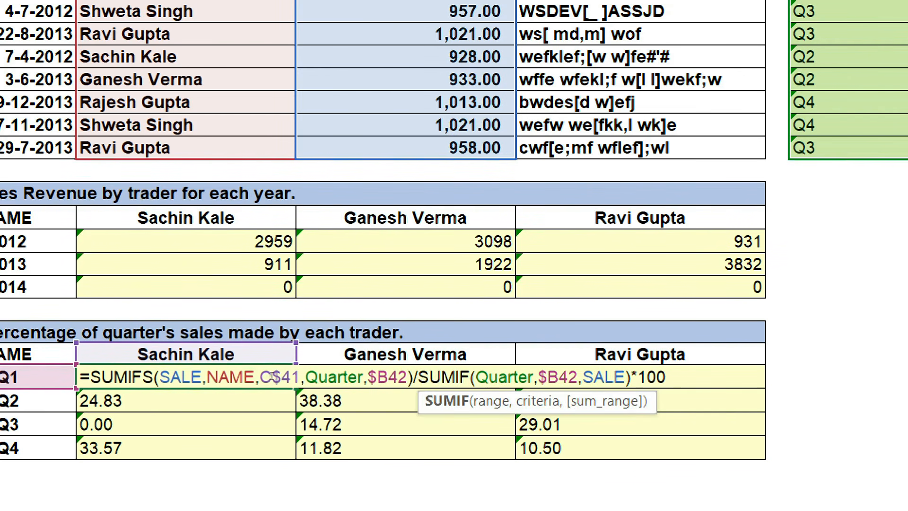
key("shift+Left")
key("ctrl+shift+Right")
key("ctrl+shift+Right")
key("ctrl+shift+Right")
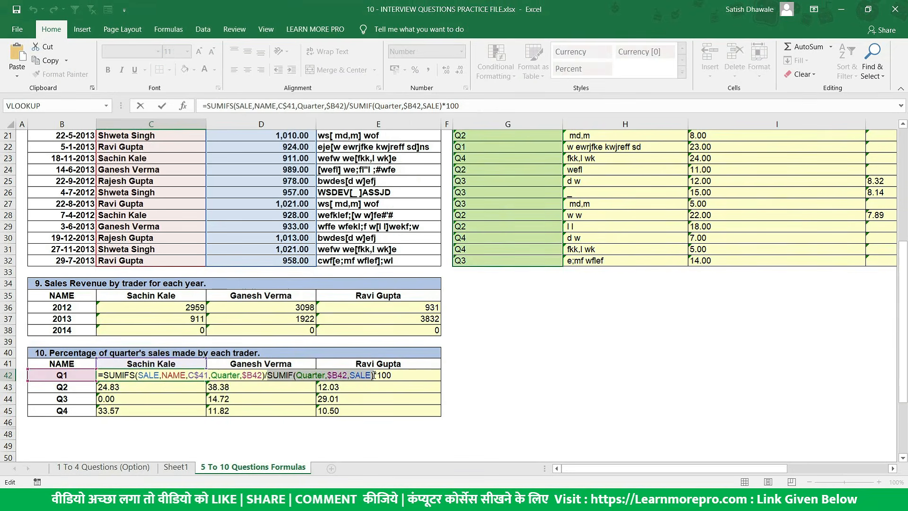
key("ctrl+Return")
Select the question 10 percentages in C42:E45 and look over the answers across the sheet.
left_click_drag(183, 373, 356, 411)
scroll(356, 411, "up", 7)
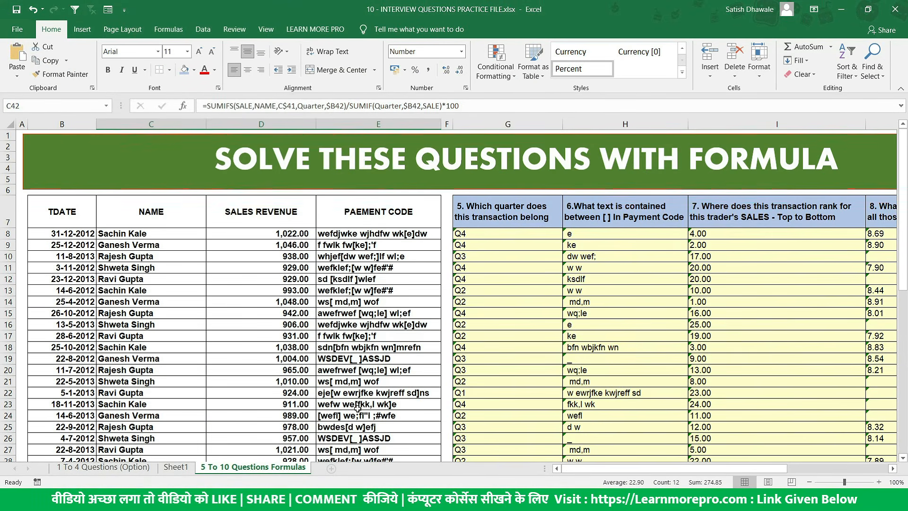
scroll(355, 386, "down", 5)
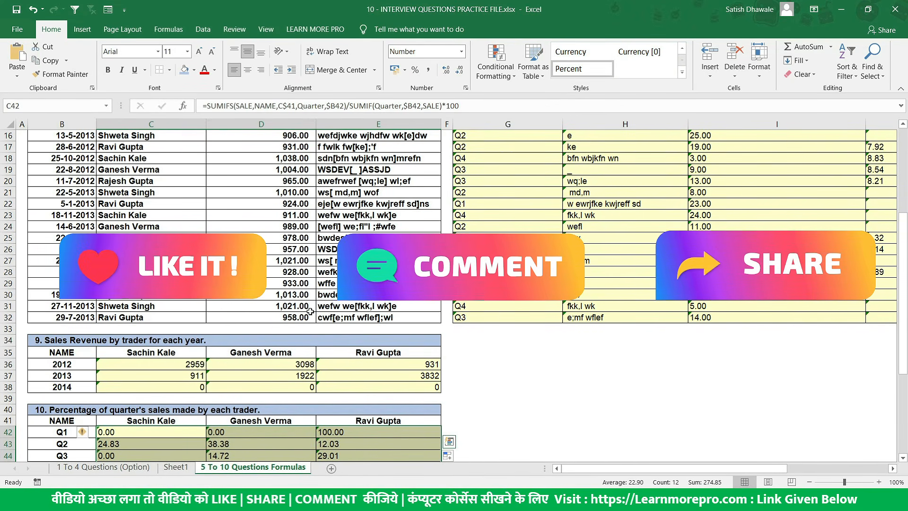
Switch to Chrome, decline the notification request on the learnmoreindia.in page and show its Online Test categories.
key("alt+Tab")
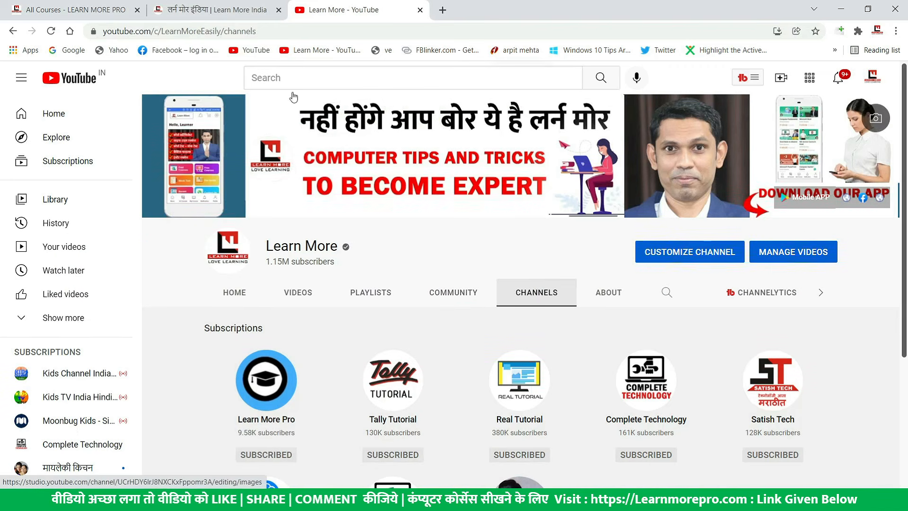
key("ctrl+shift+Tab")
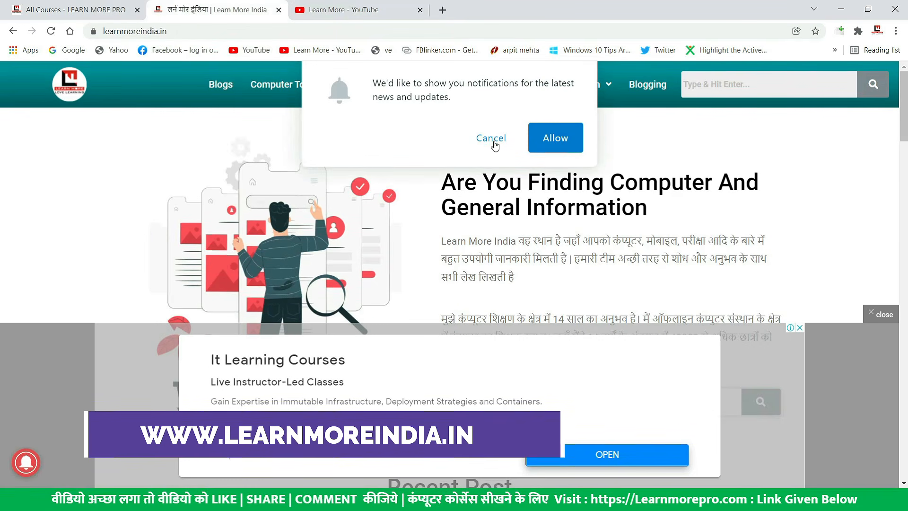
left_click(492, 139)
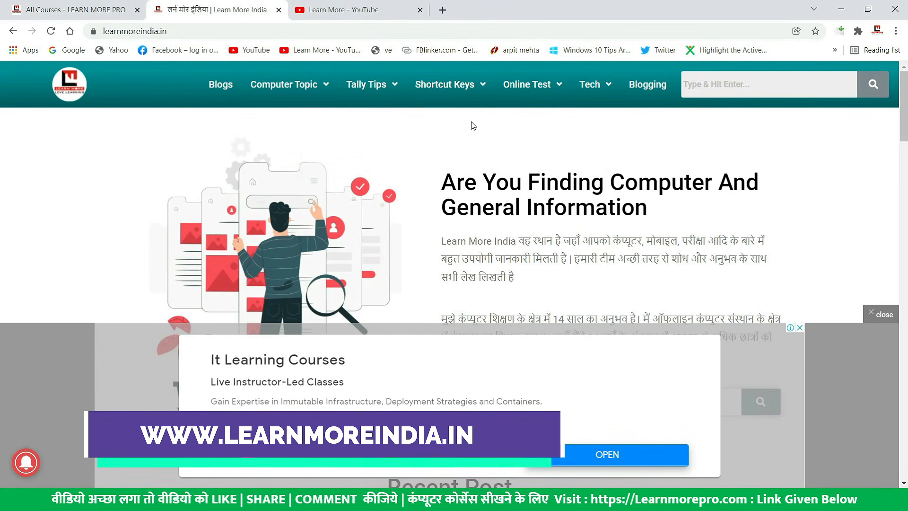
mouse_move(613, 94)
mouse_move(554, 91)
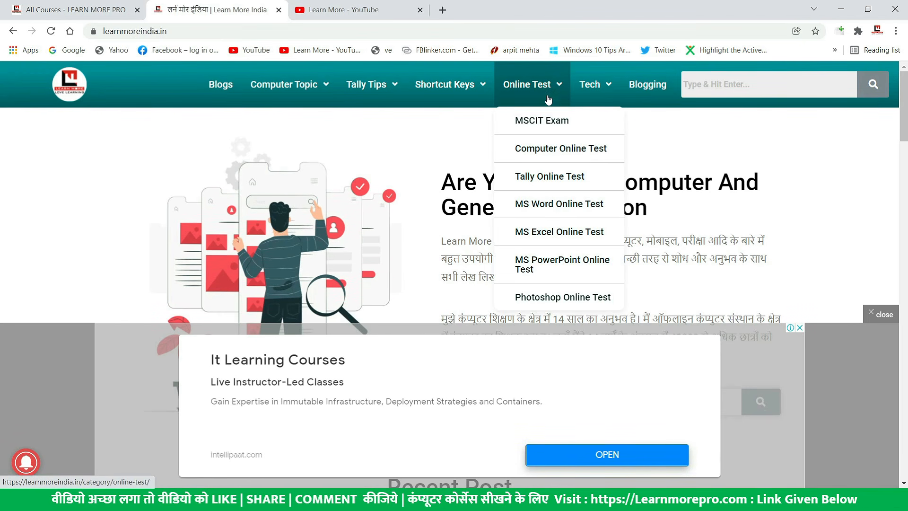